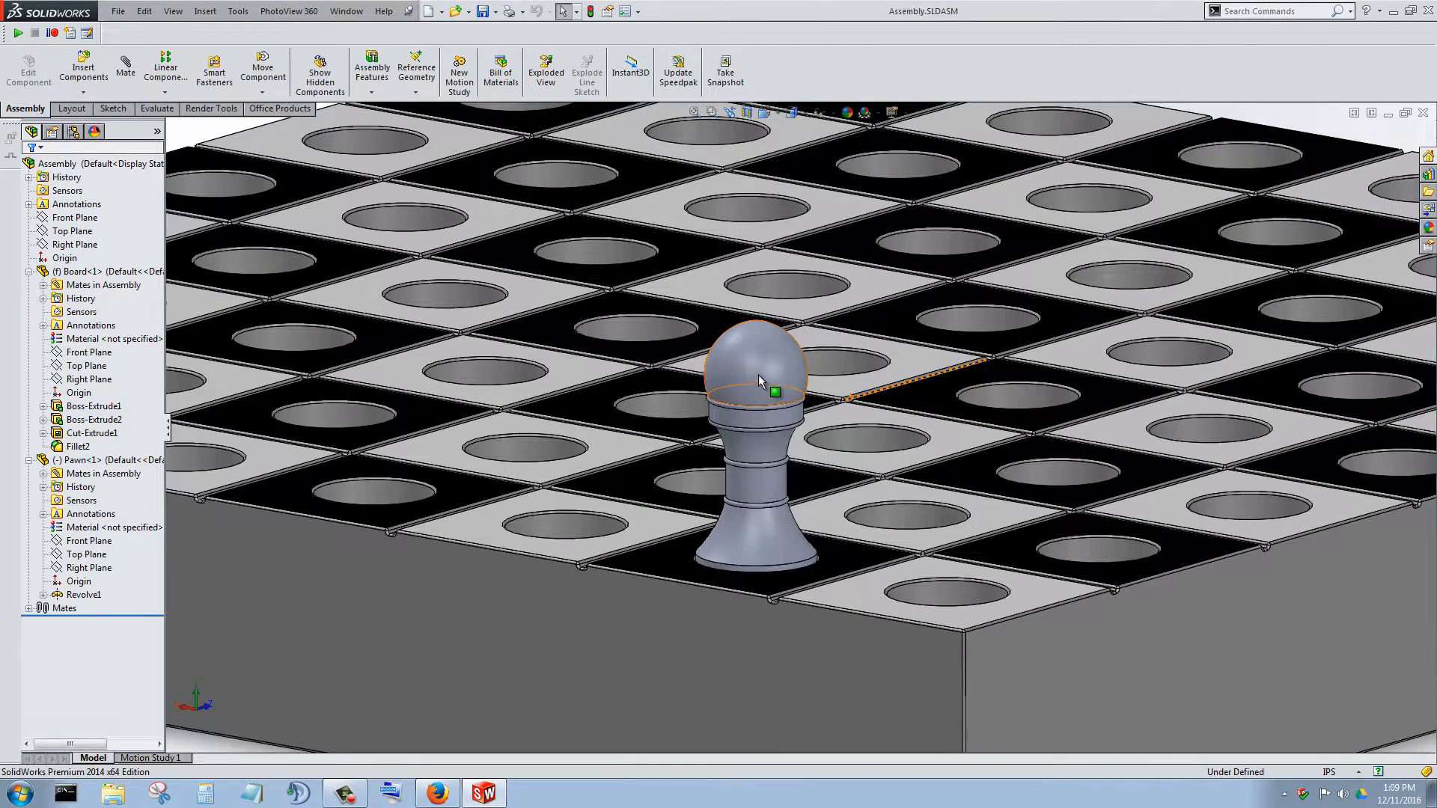
Open the pawn component from the chess assembly as its own part.
right_click(757, 374)
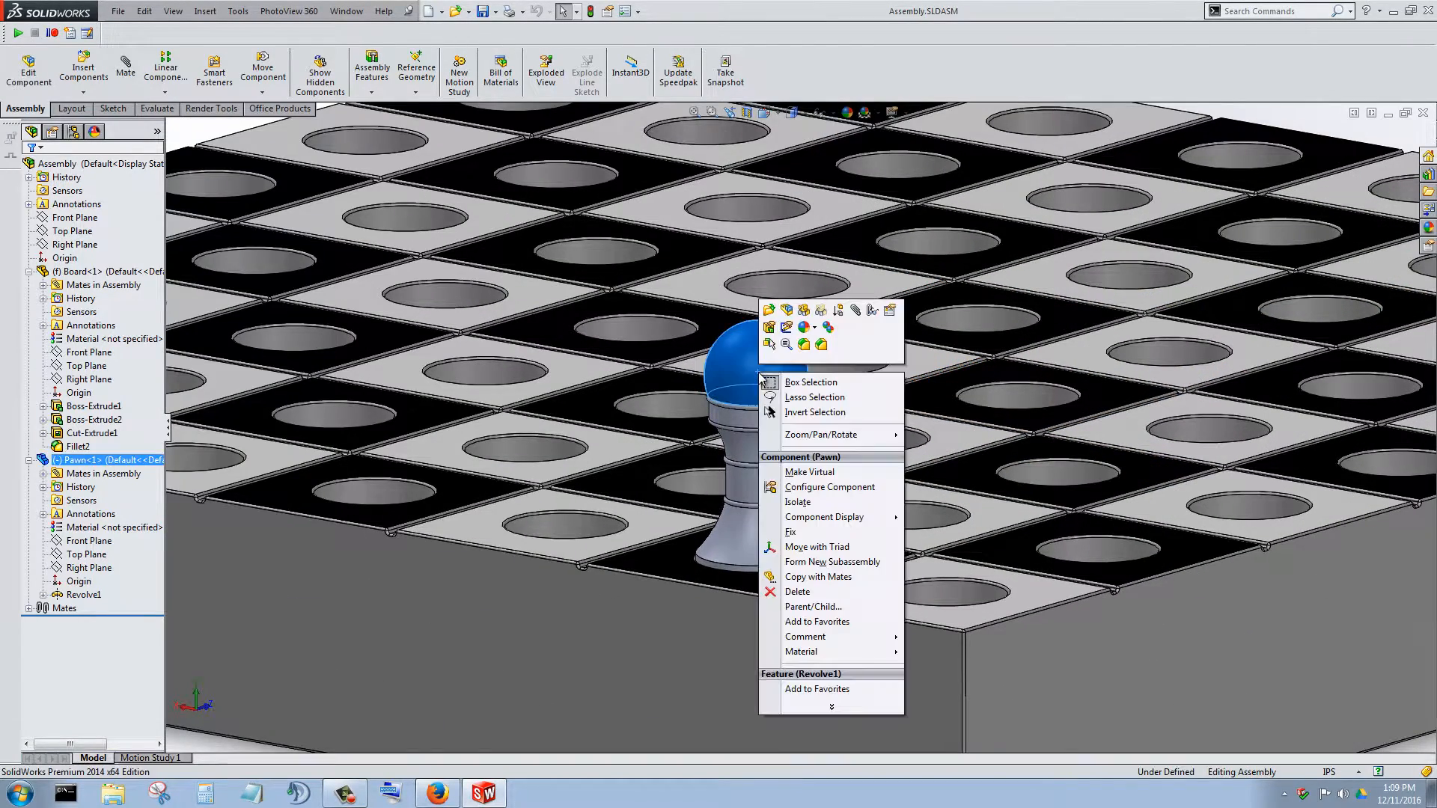
left_click(771, 309)
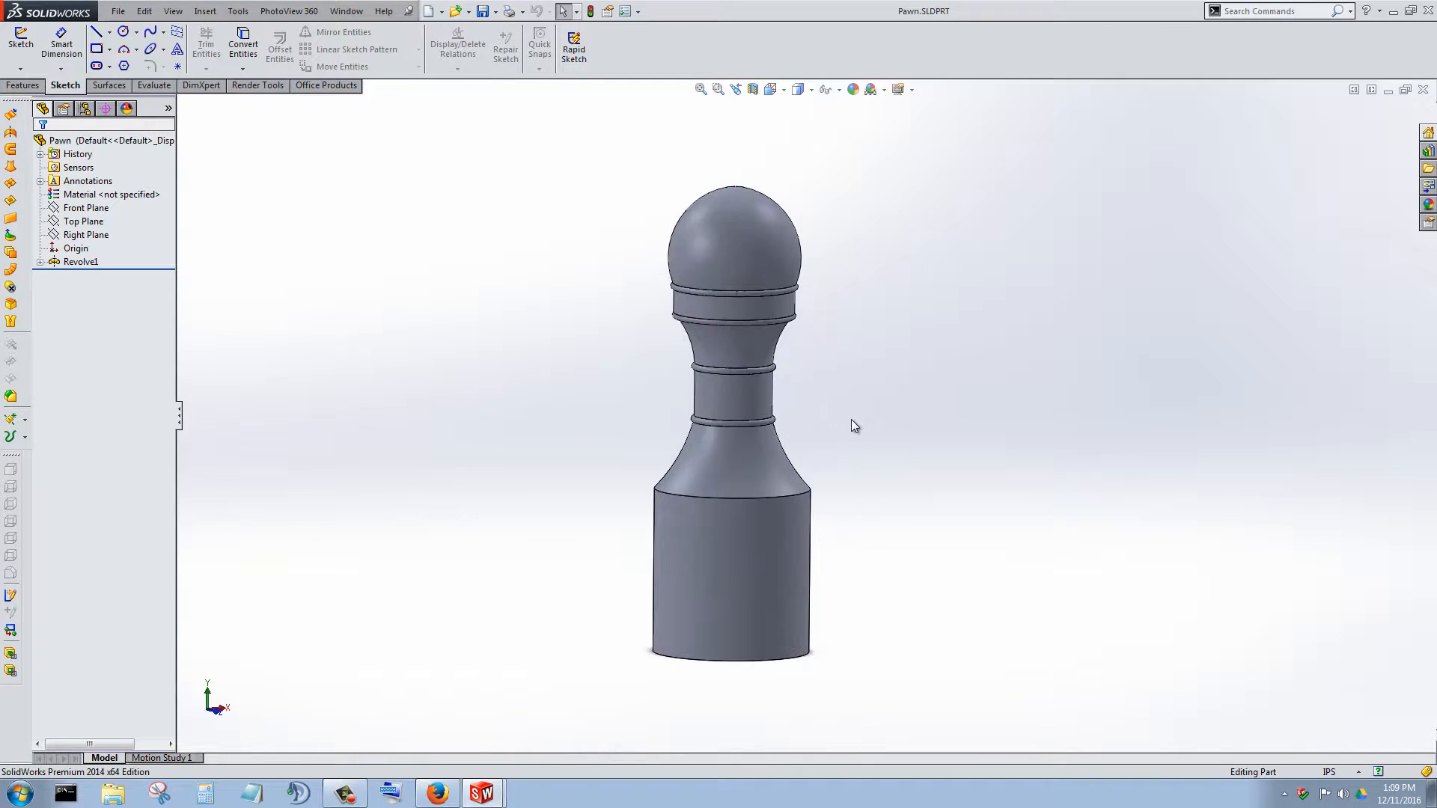
middle_click_drag(854, 422, 782, 420)
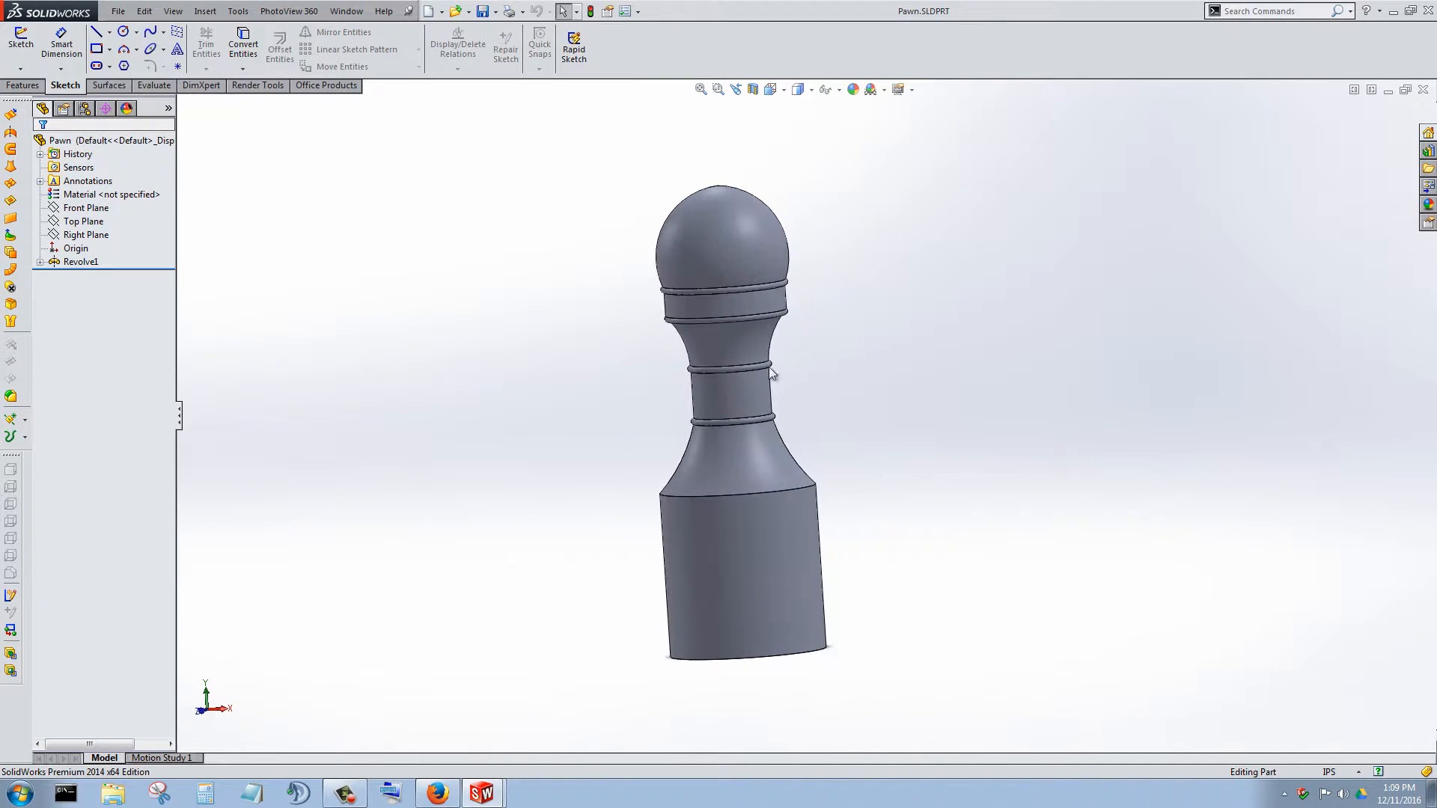
scroll(712, 301, "down", 3)
scroll(731, 384, "up", 3)
scroll(753, 392, "down", 2)
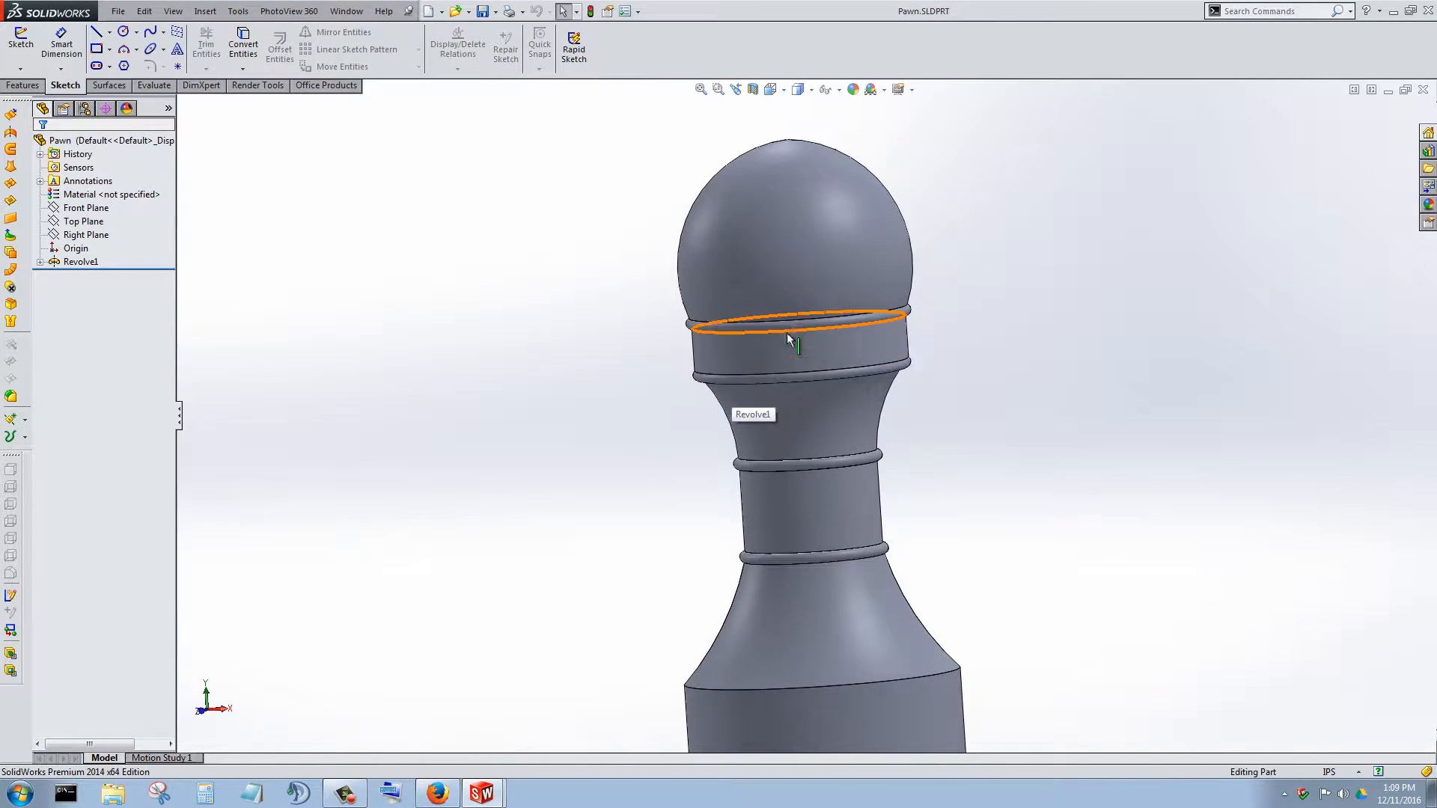
scroll(917, 386, "up", 3)
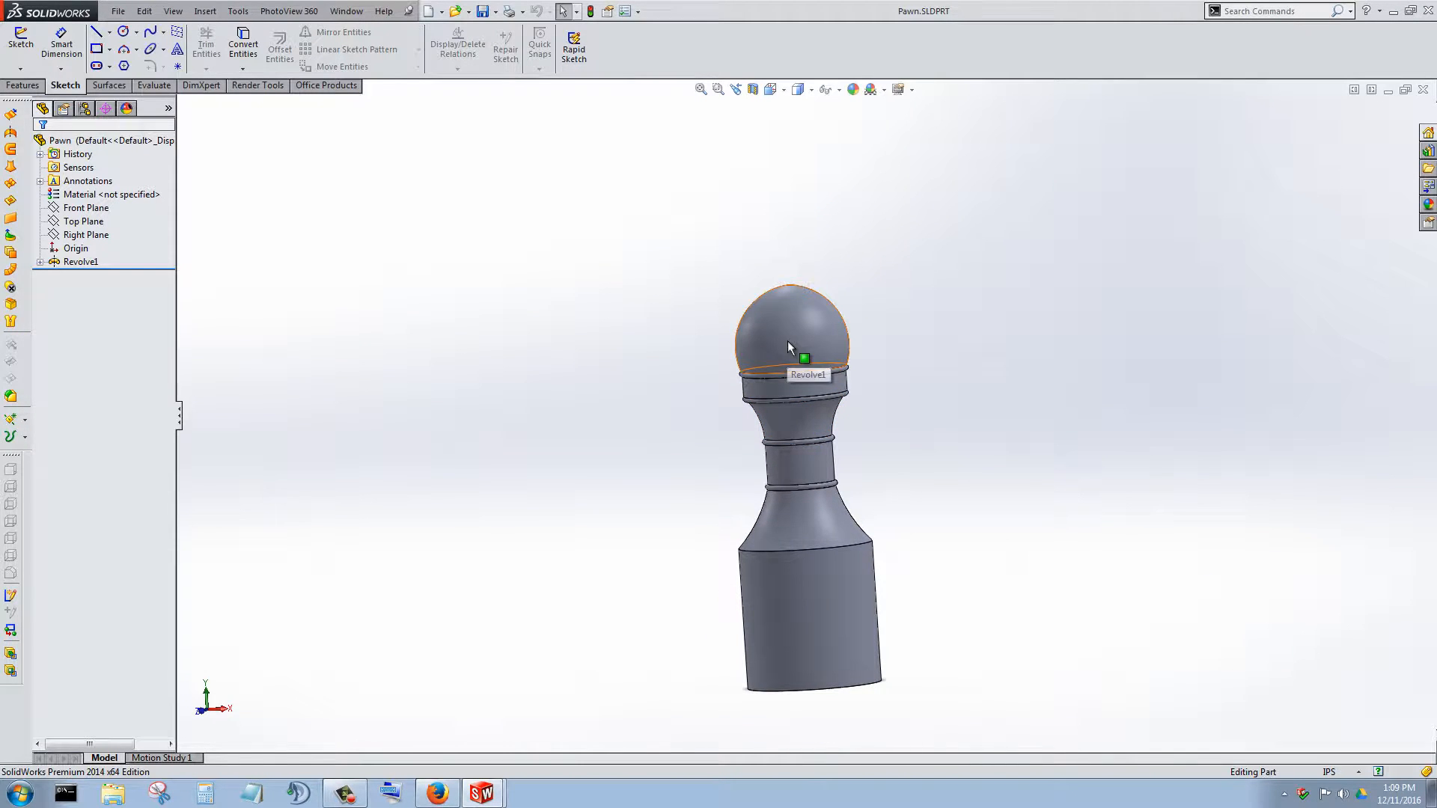
middle_click_drag(780, 415, 905, 465)
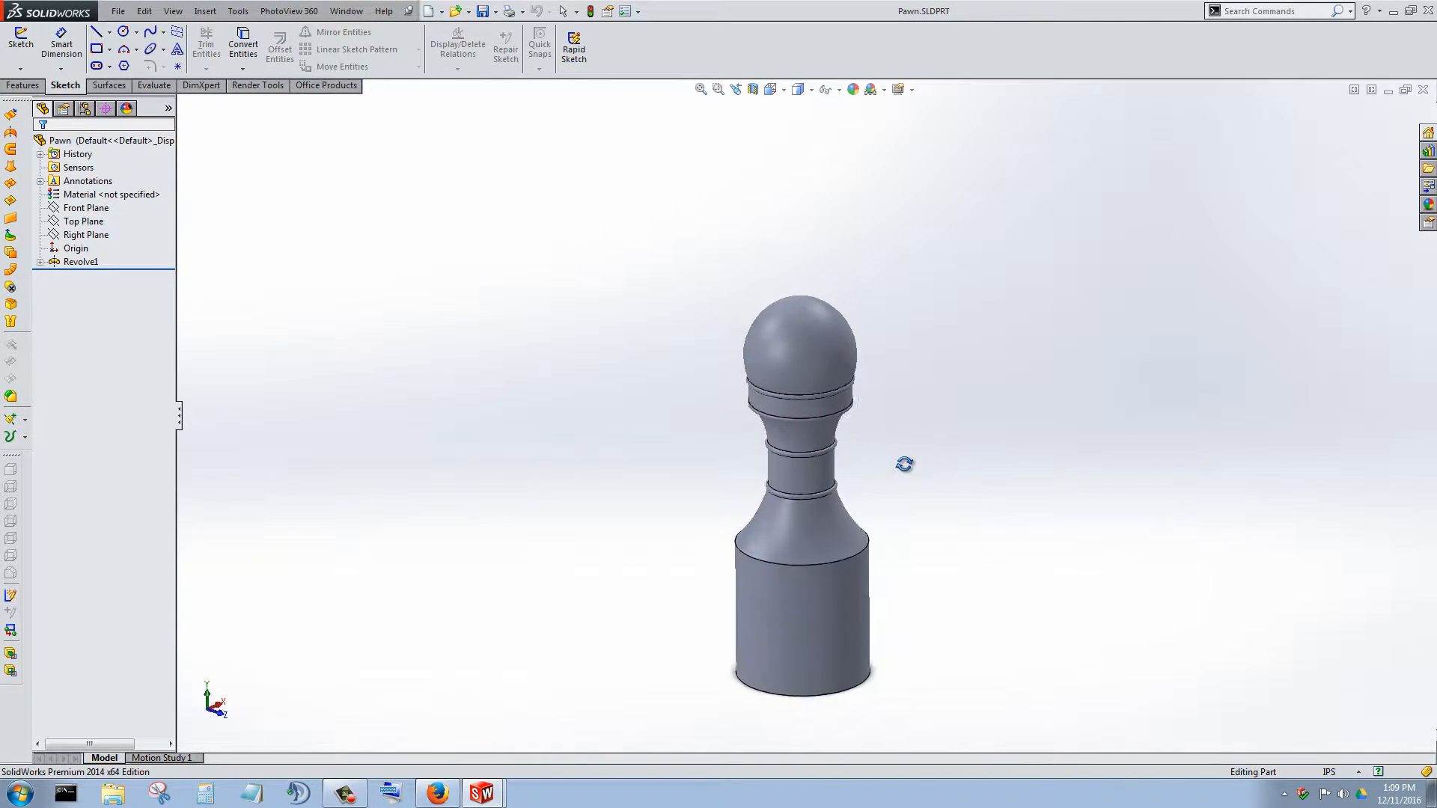
scroll(914, 482, "up", 3)
scroll(853, 468, "down", 2)
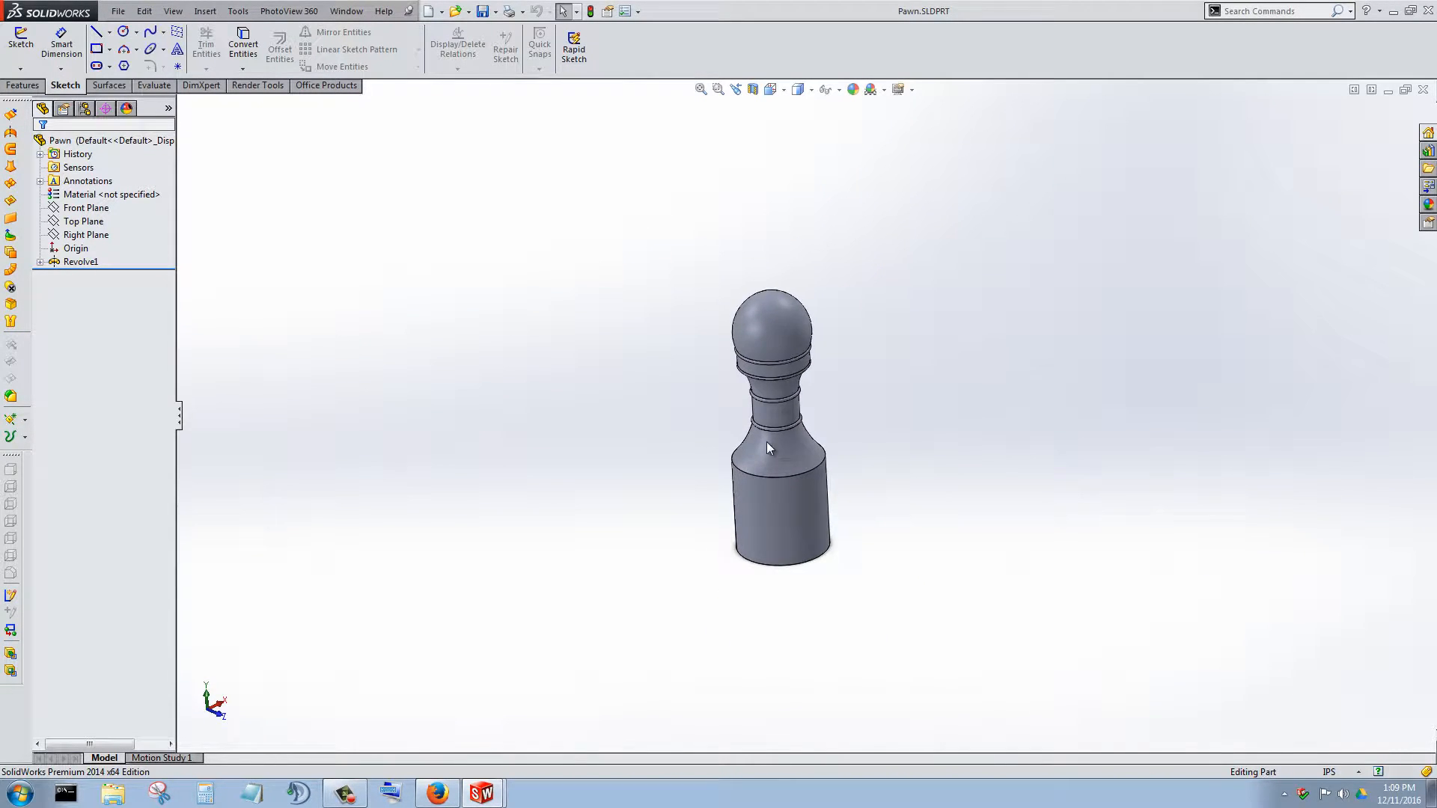
Show the pawn part's configurations and examine its stacked profile from several angles.
left_click(84, 108)
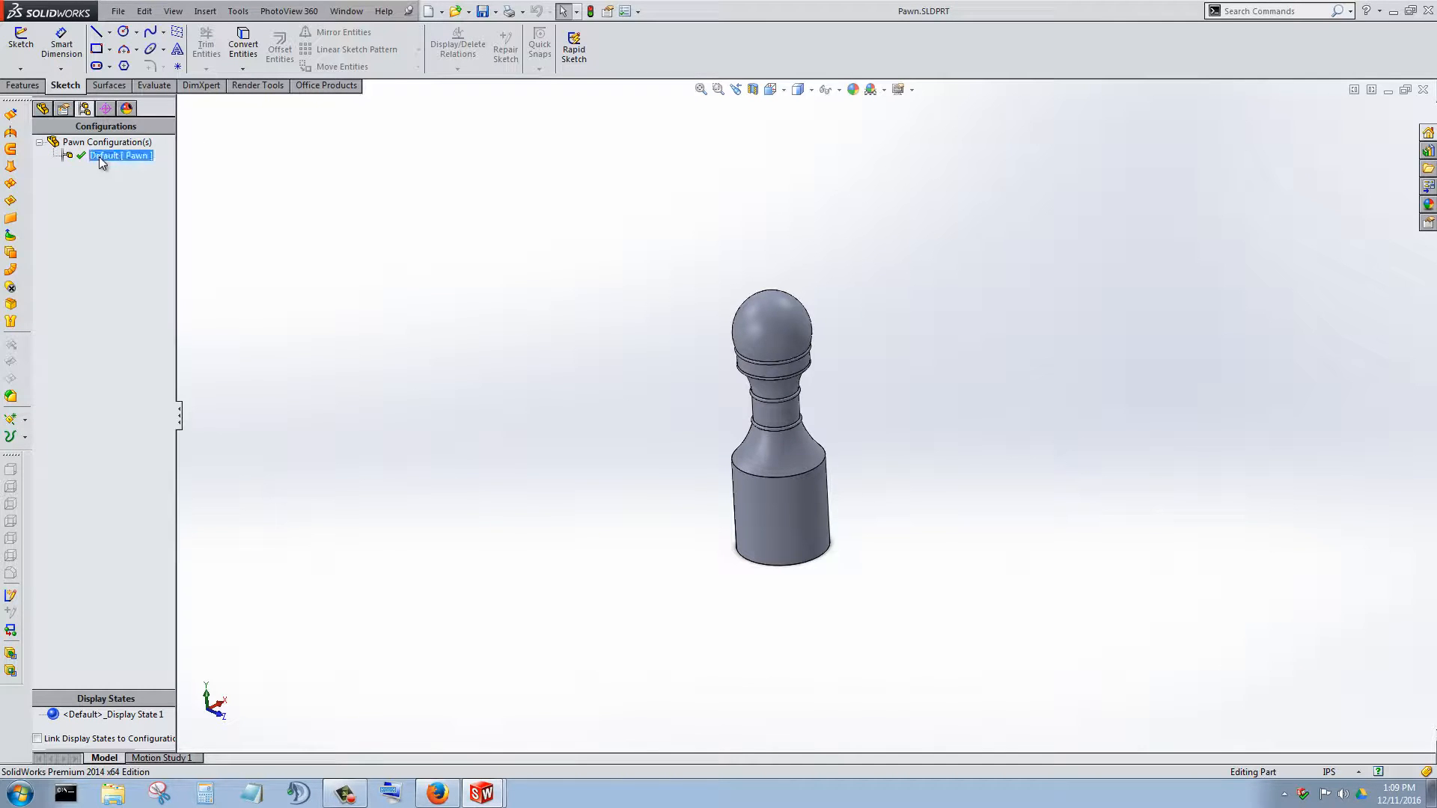
scroll(929, 346, "down", 2)
scroll(760, 390, "up", 2)
scroll(711, 450, "down", 5)
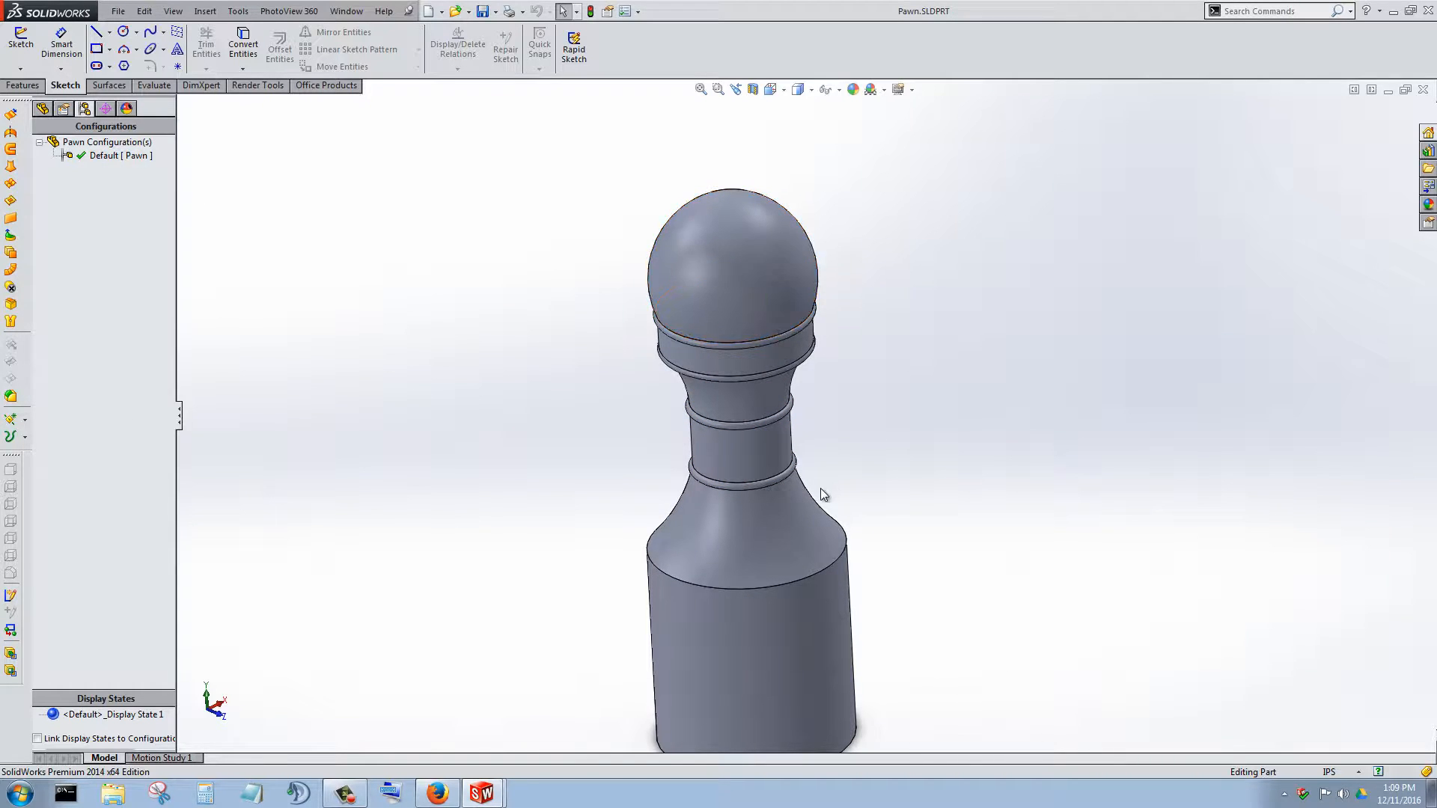
scroll(821, 491, "up", 3)
scroll(782, 458, "down", 3)
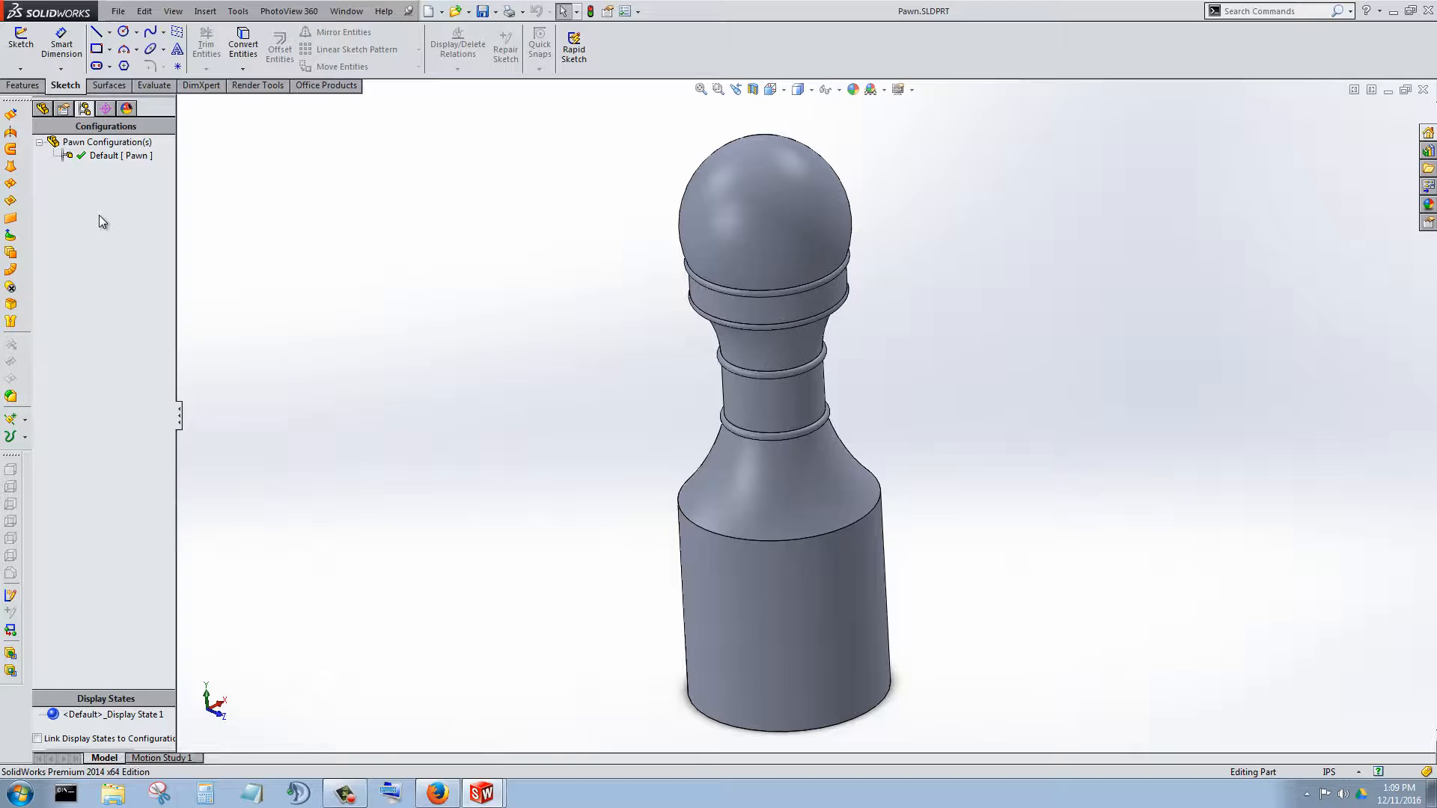
scroll(779, 484, "up", 4)
scroll(649, 353, "down", 5)
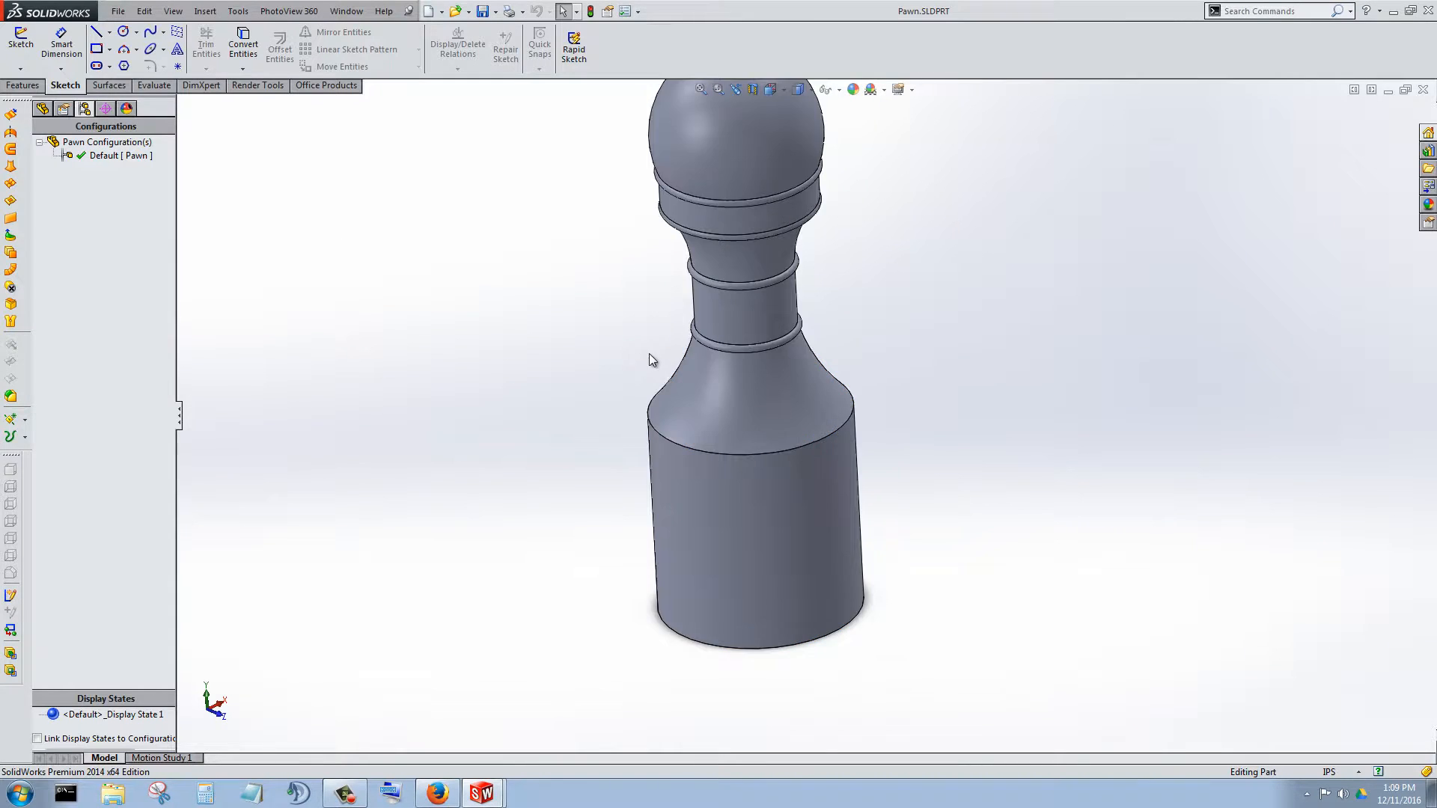
scroll(858, 299, "up", 5)
scroll(689, 424, "down", 4)
scroll(688, 423, "up", 3)
scroll(696, 483, "down", 2)
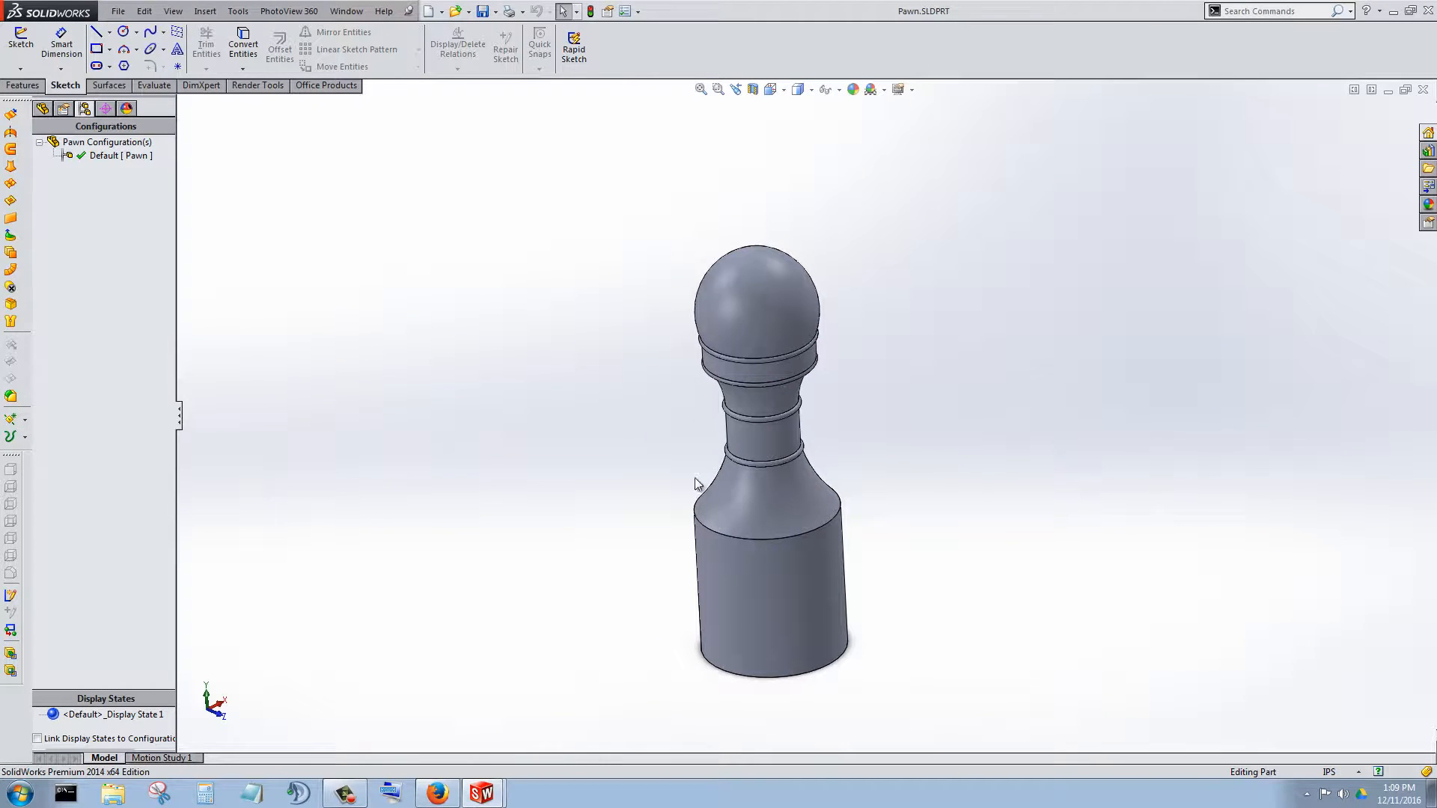
middle_click_drag(814, 424, 346, 205)
left_click_drag(346, 205, 380, 204)
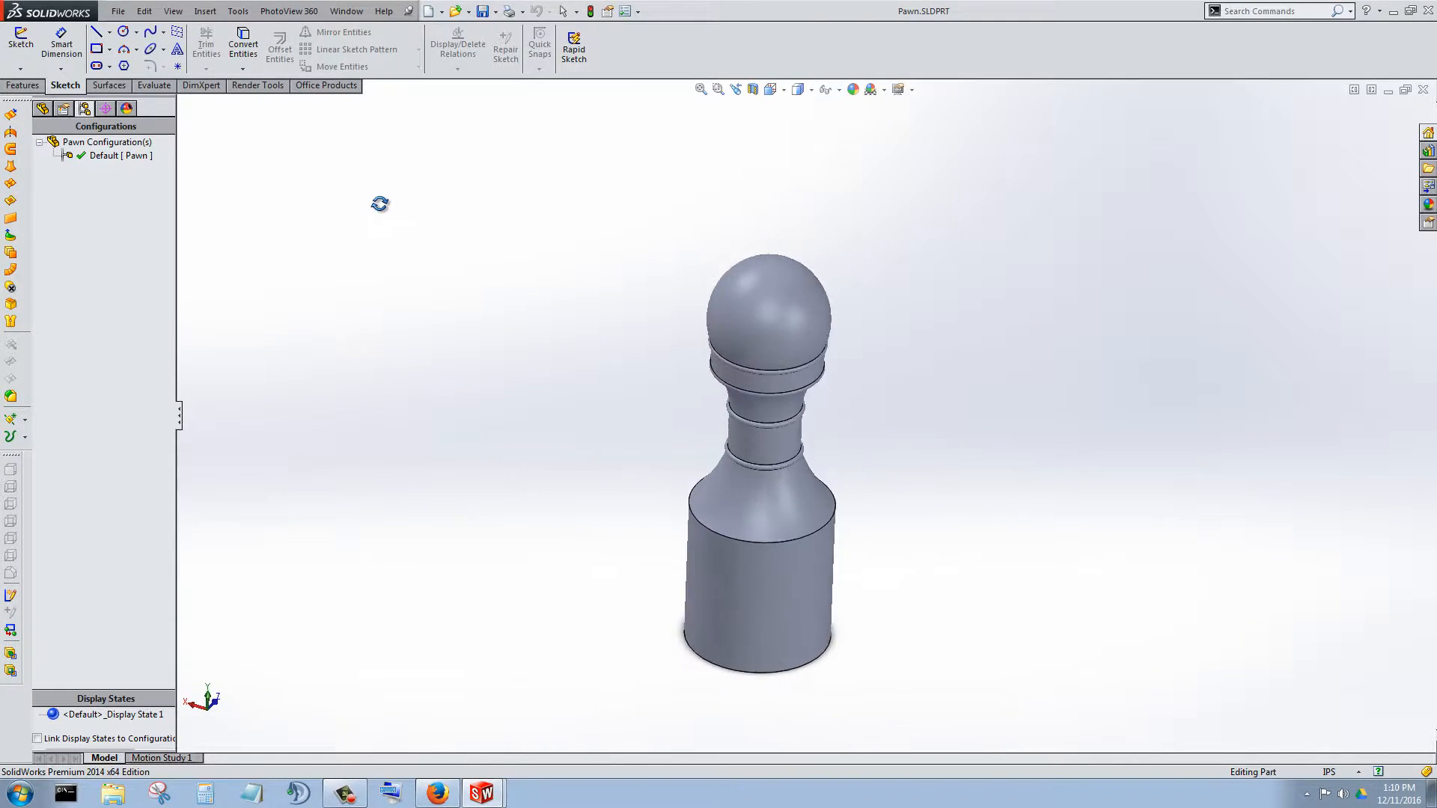
scroll(809, 451, "down", 2)
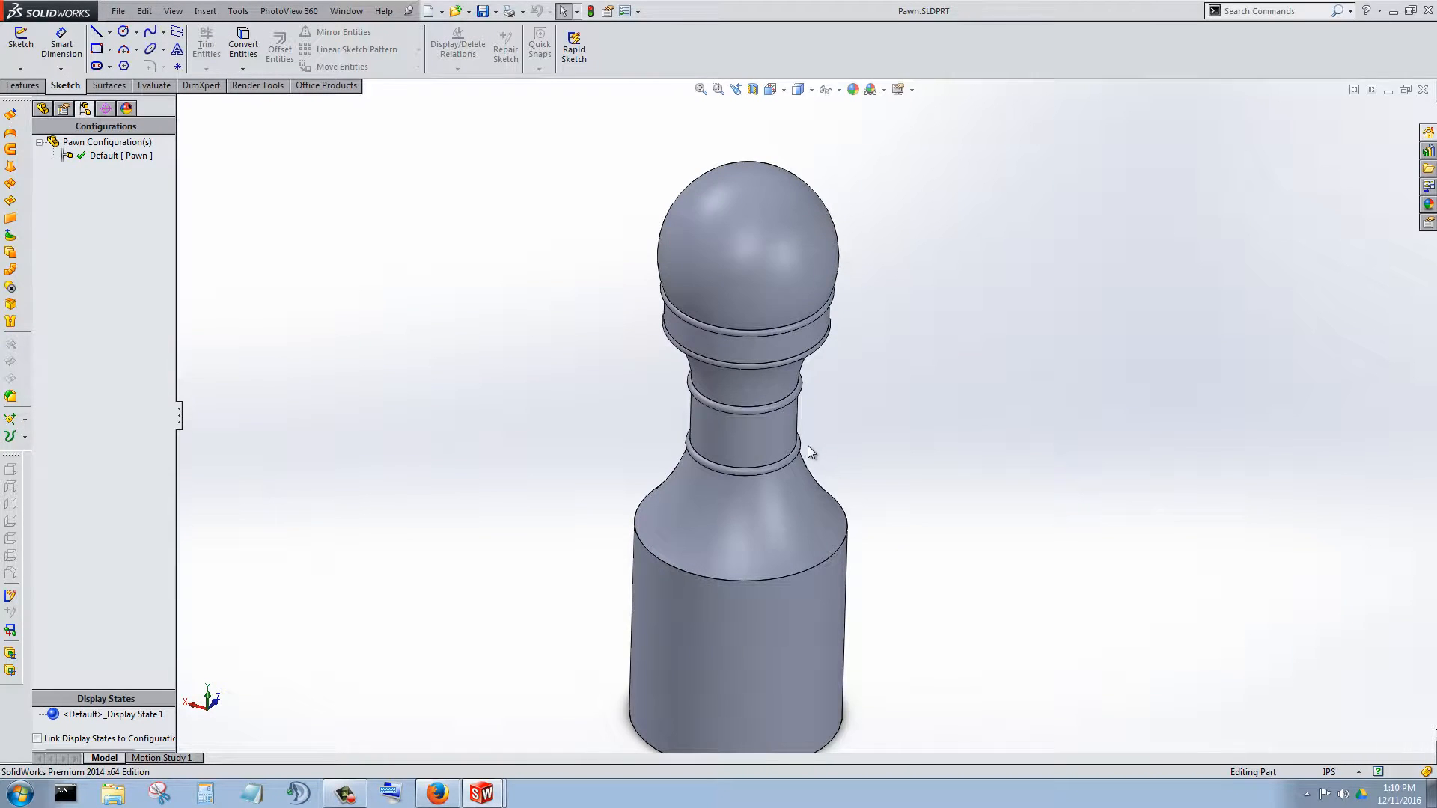
middle_click_drag(808, 447, 719, 174)
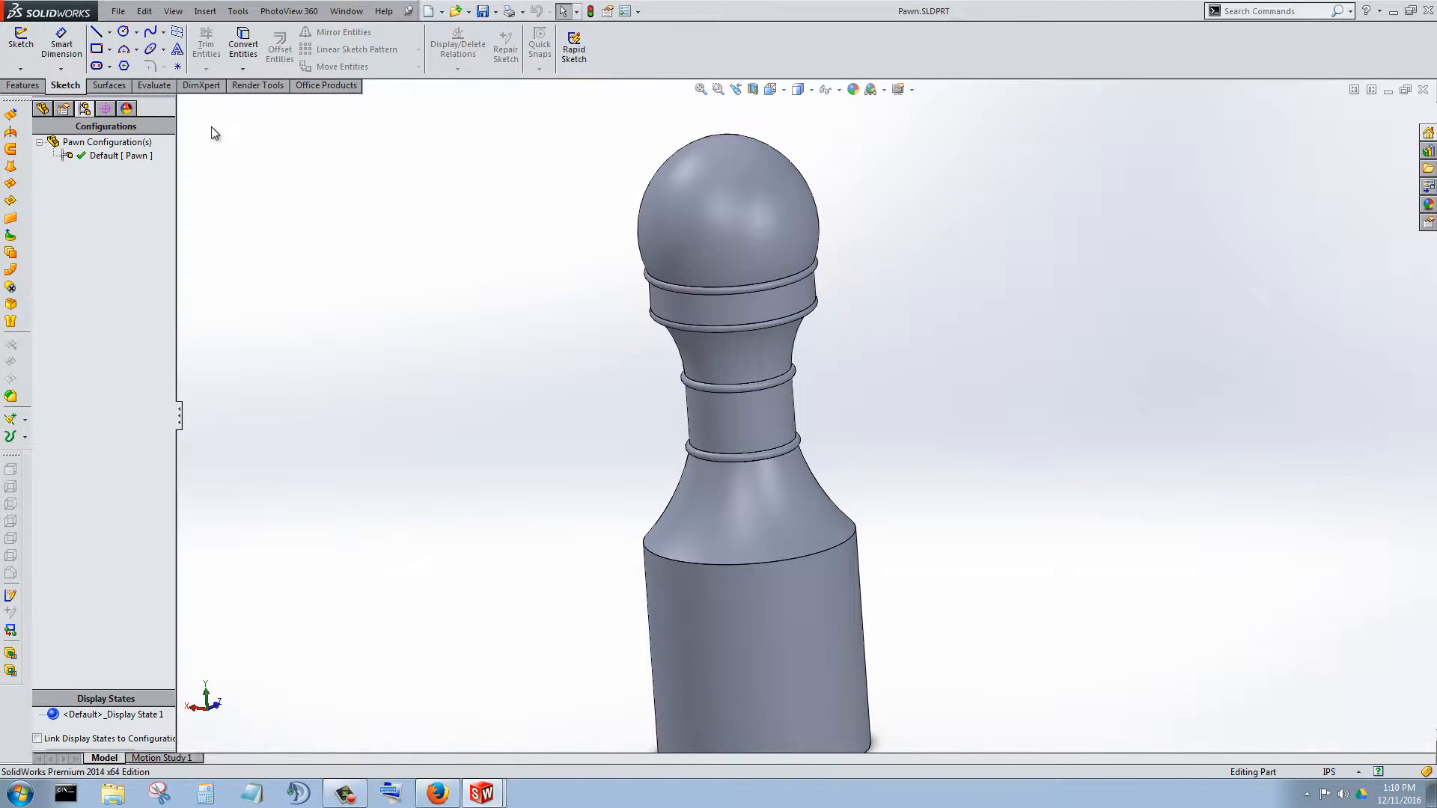
Save the pawn part as a copy named Rook in the Chess folder and open the copy.
left_click(118, 11)
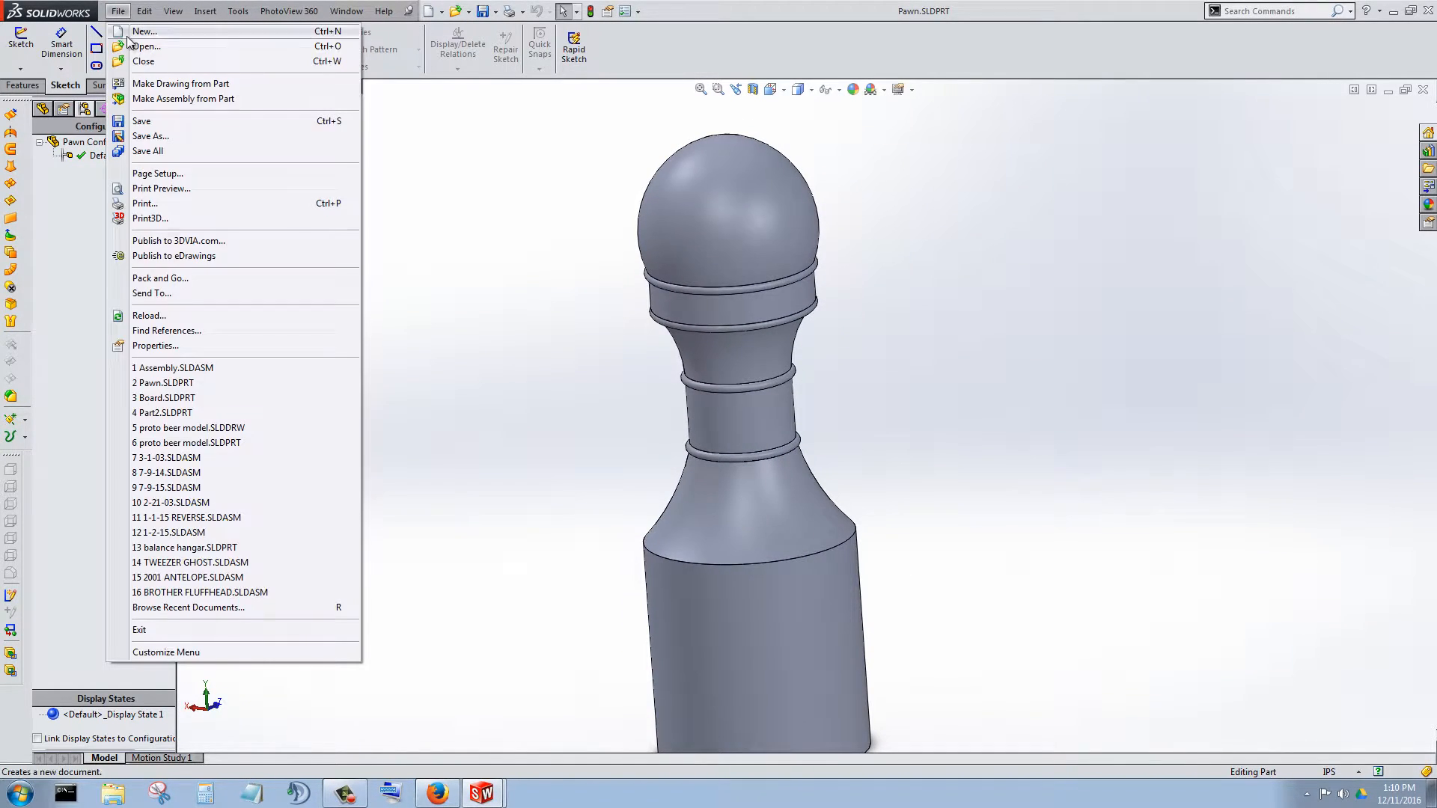
left_click(157, 136)
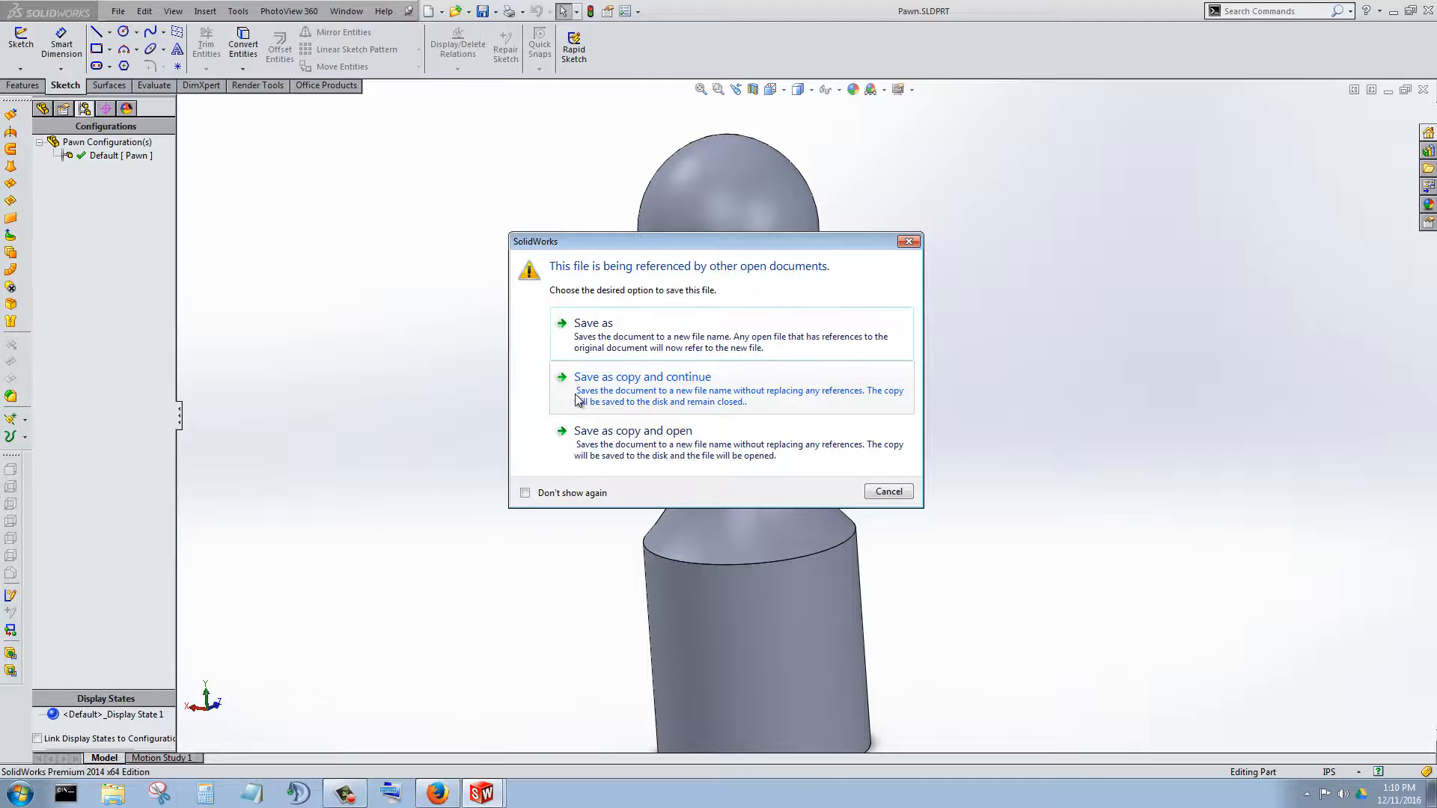
left_click(807, 459)
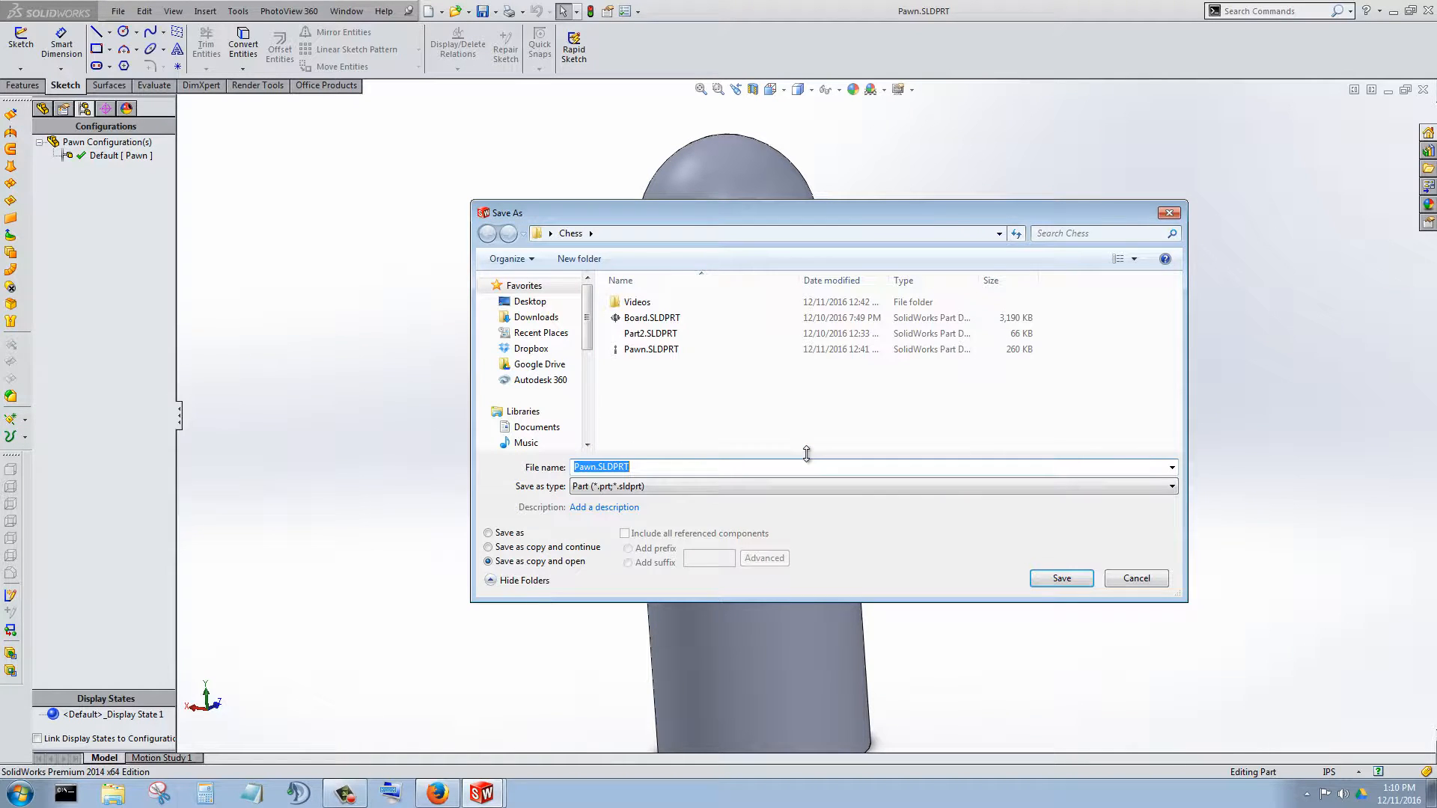
type("Rook")
key("Return")
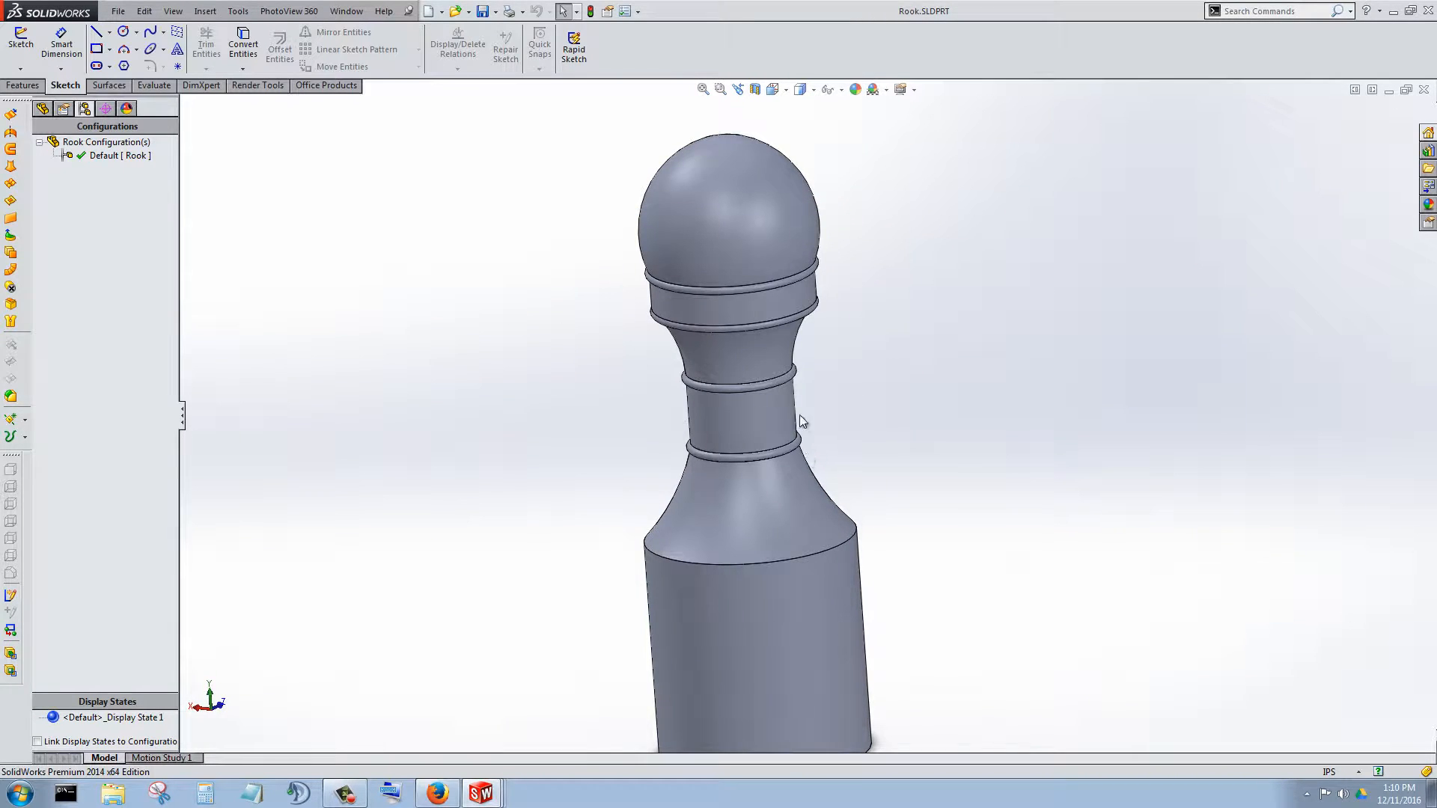
scroll(801, 417, "up", 5)
double_click(911, 11)
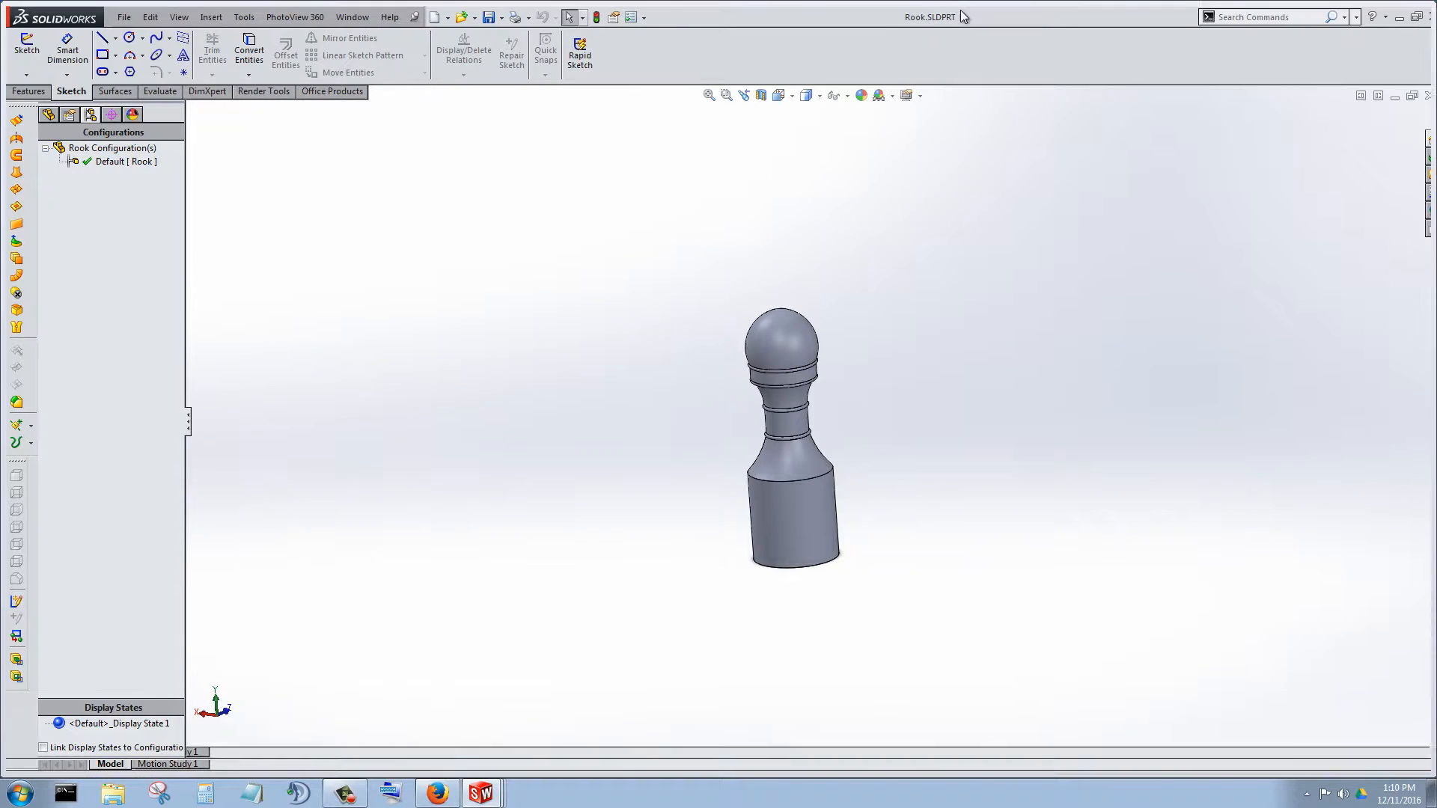
double_click(887, 18)
scroll(711, 485, "down", 4)
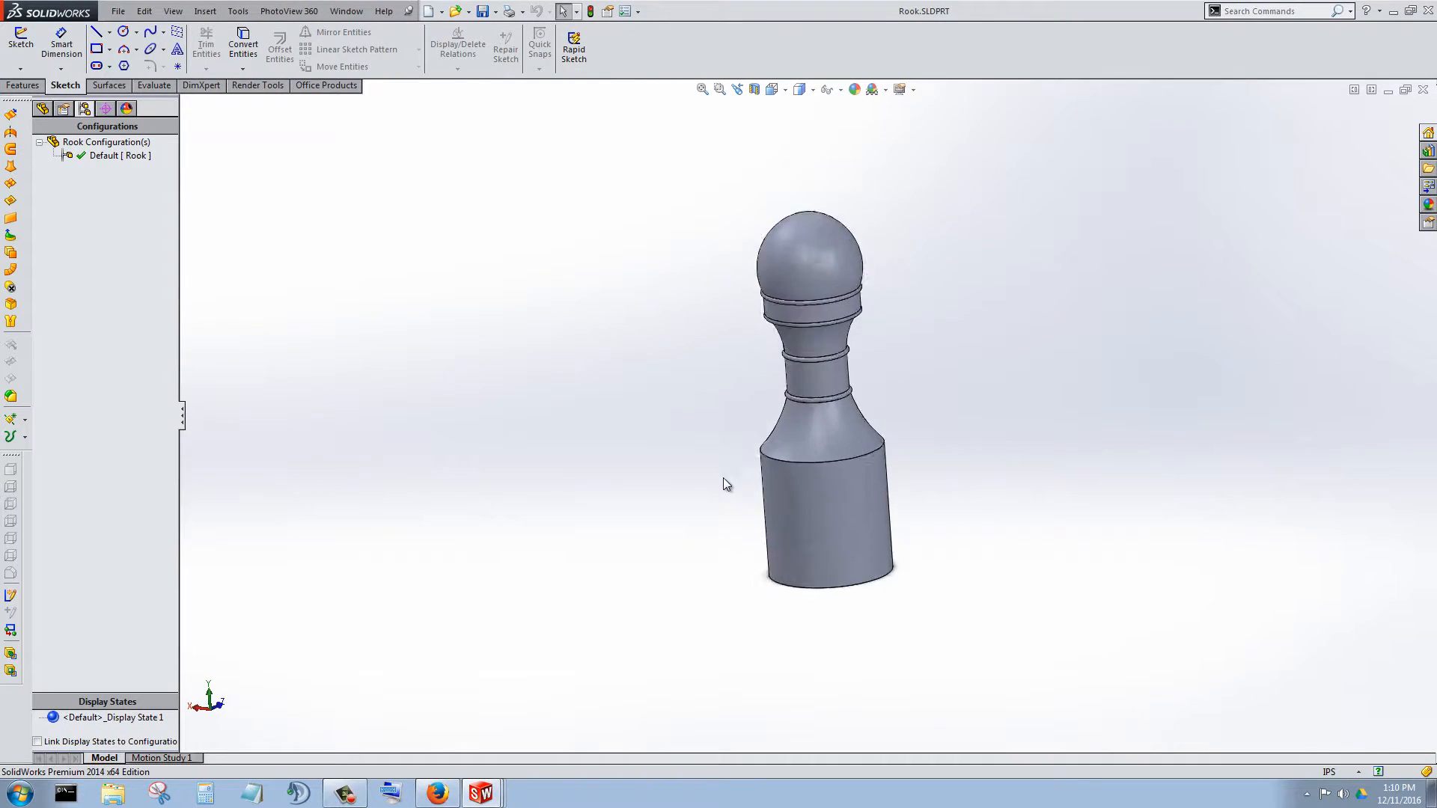
scroll(788, 411, "up", 2)
middle_click_drag(885, 338, 645, 289)
scroll(893, 260, "down", 4)
scroll(893, 260, "up", 2)
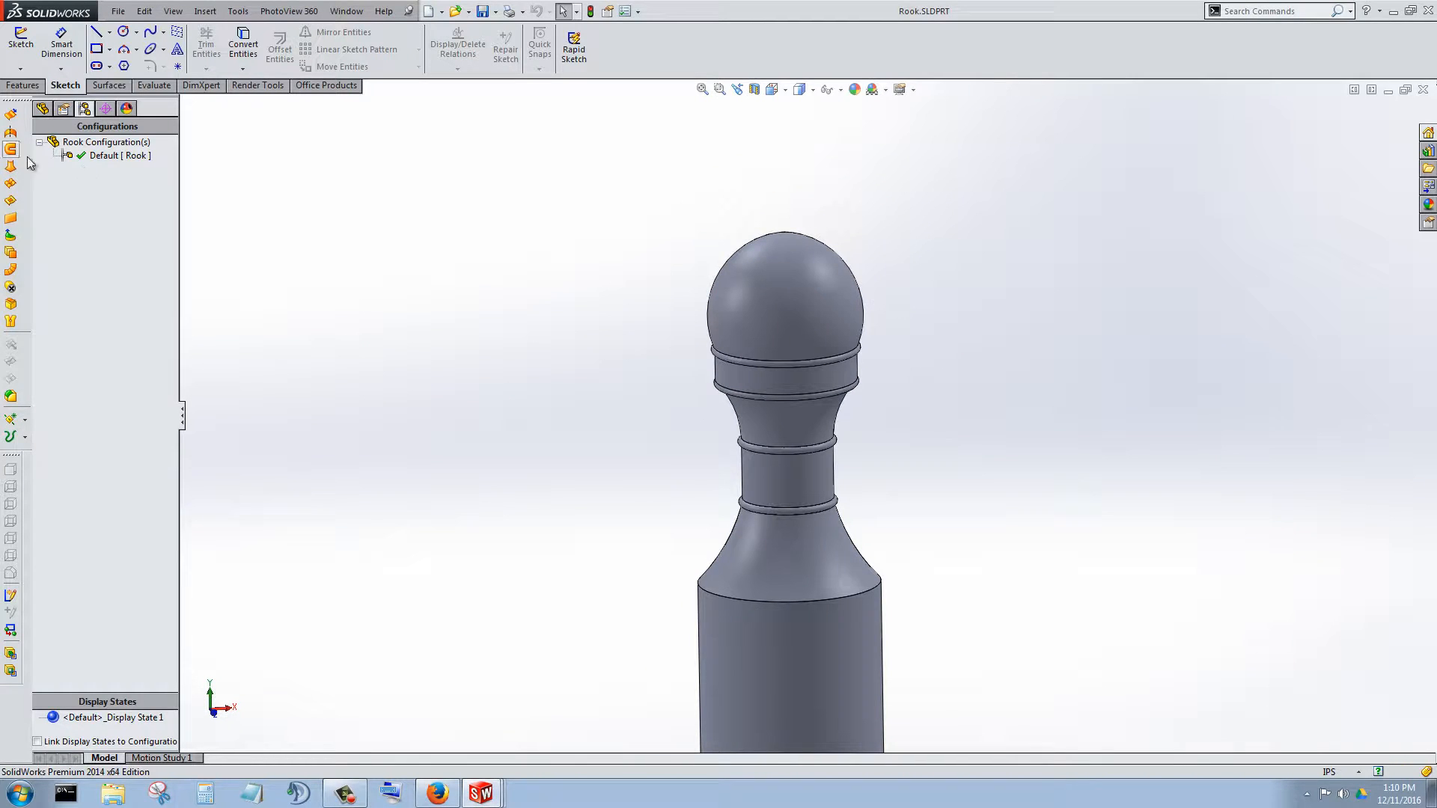
Orient the view normal to the revolve's profile sketch and open that sketch for editing.
left_click(43, 108)
left_click(40, 262)
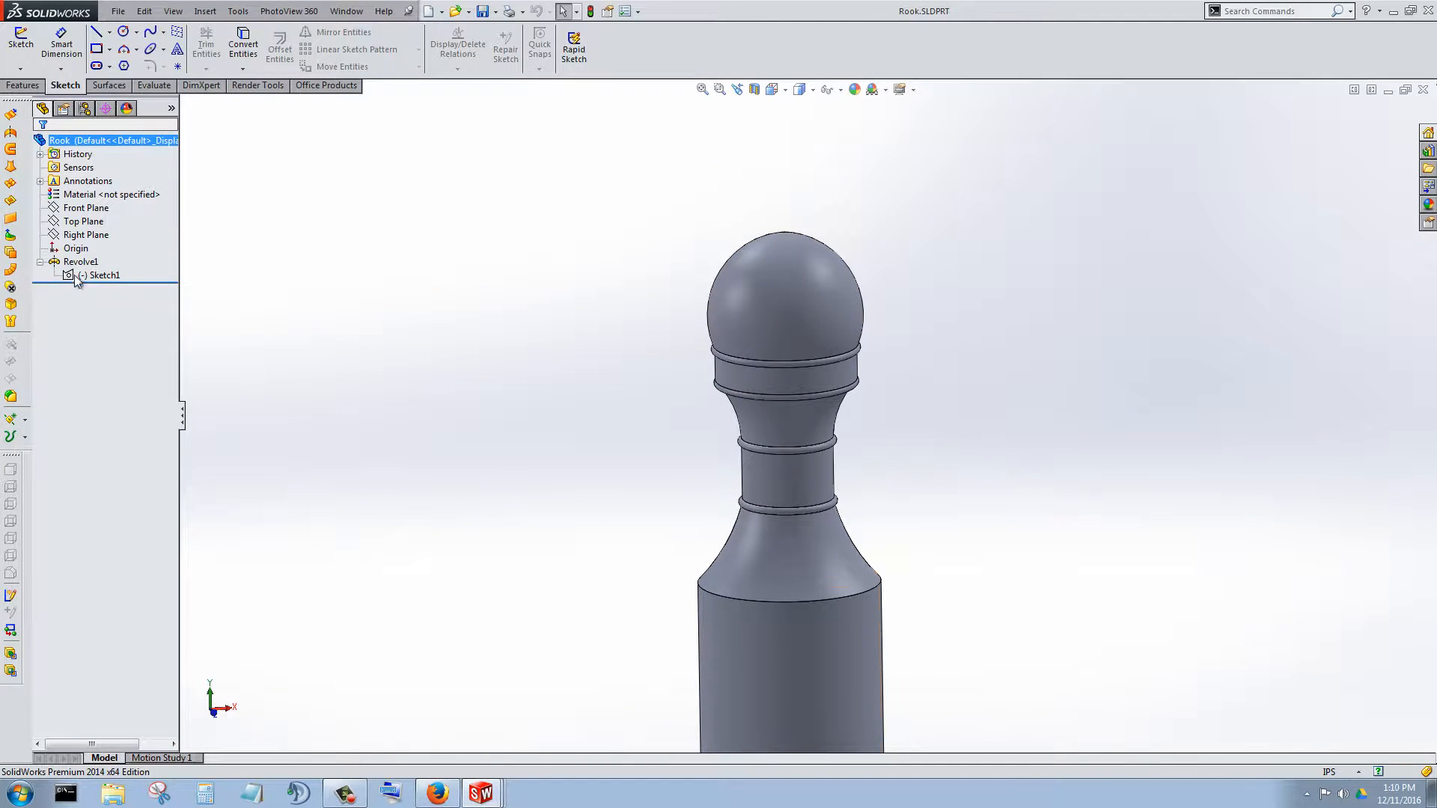
right_click(93, 275)
left_click(140, 252)
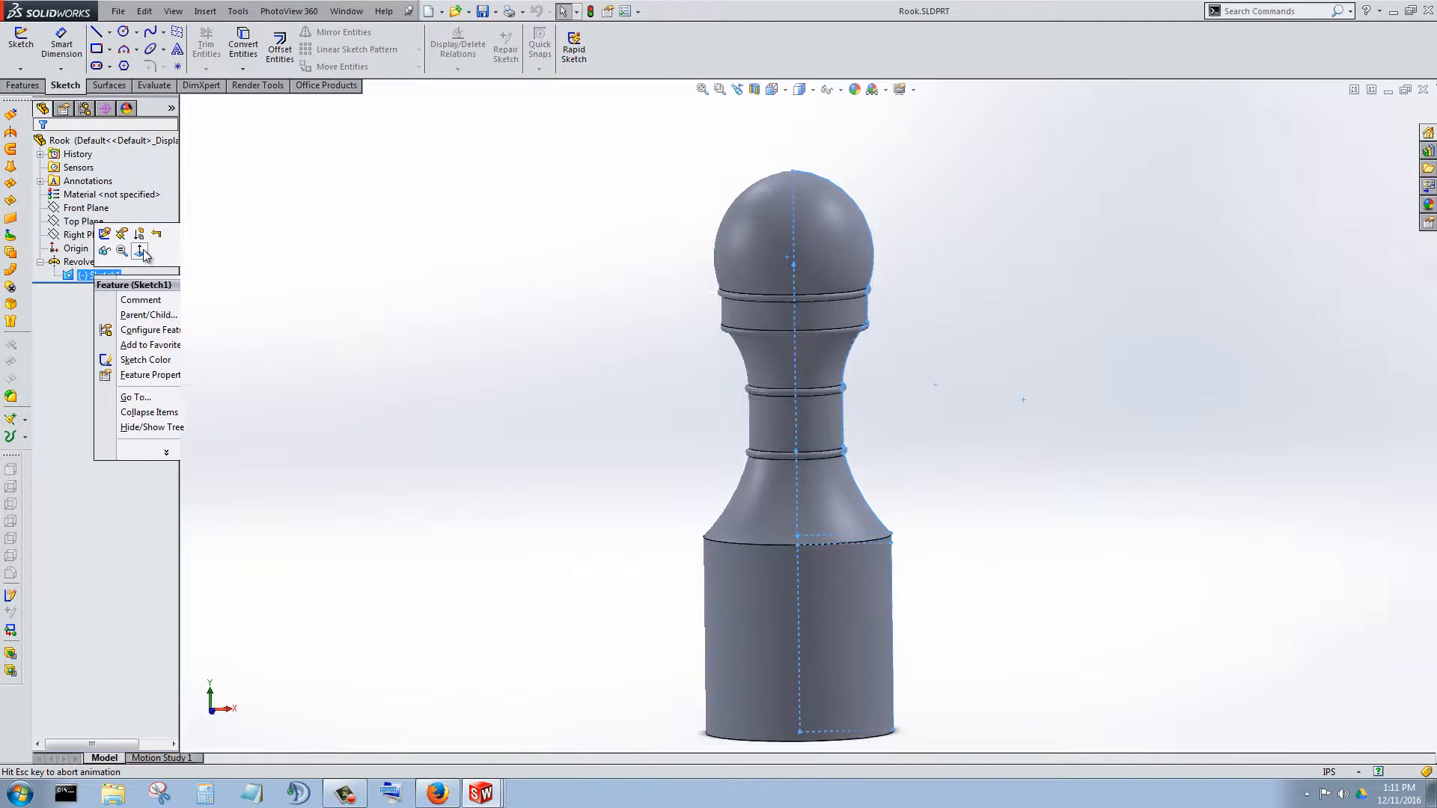
right_click(105, 277)
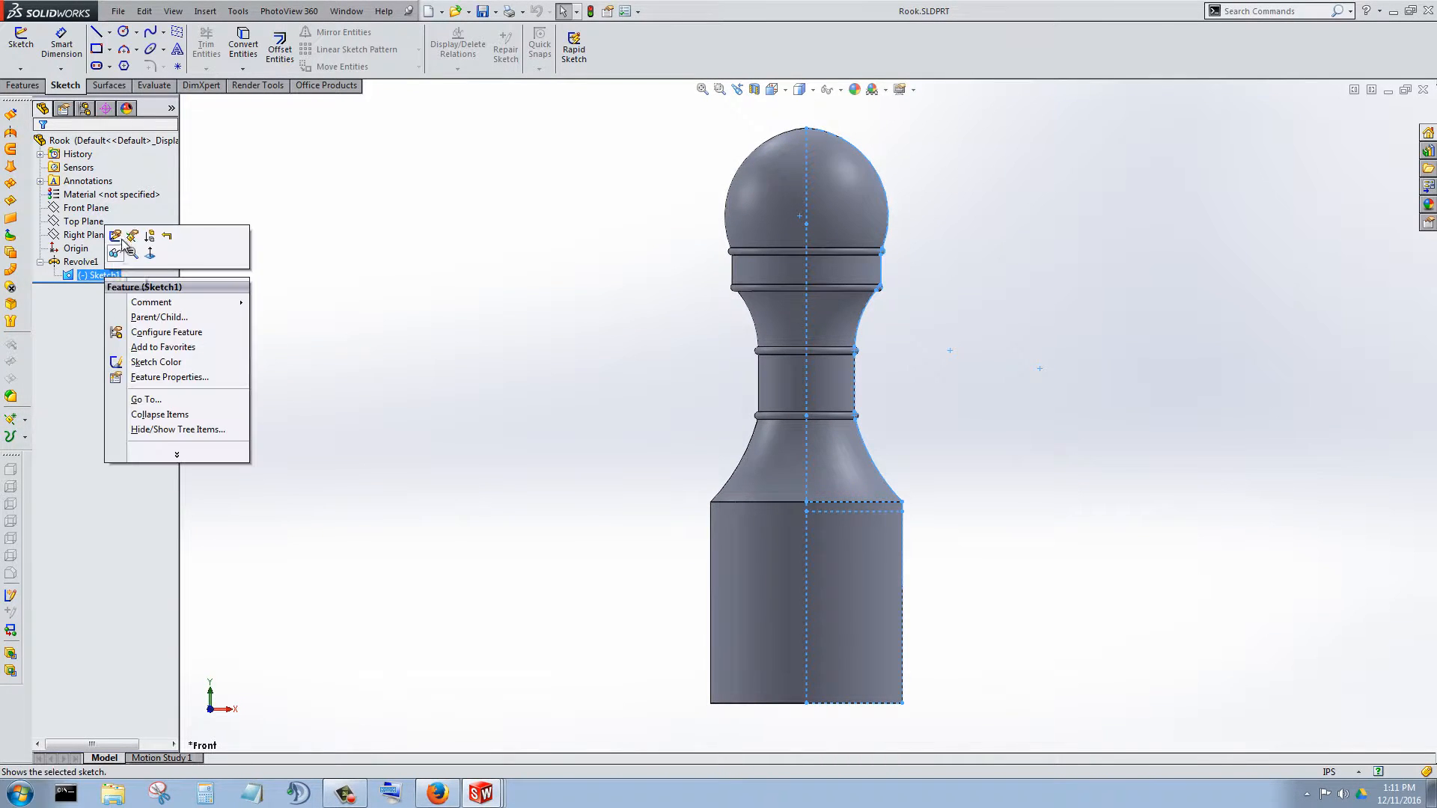
left_click(121, 239)
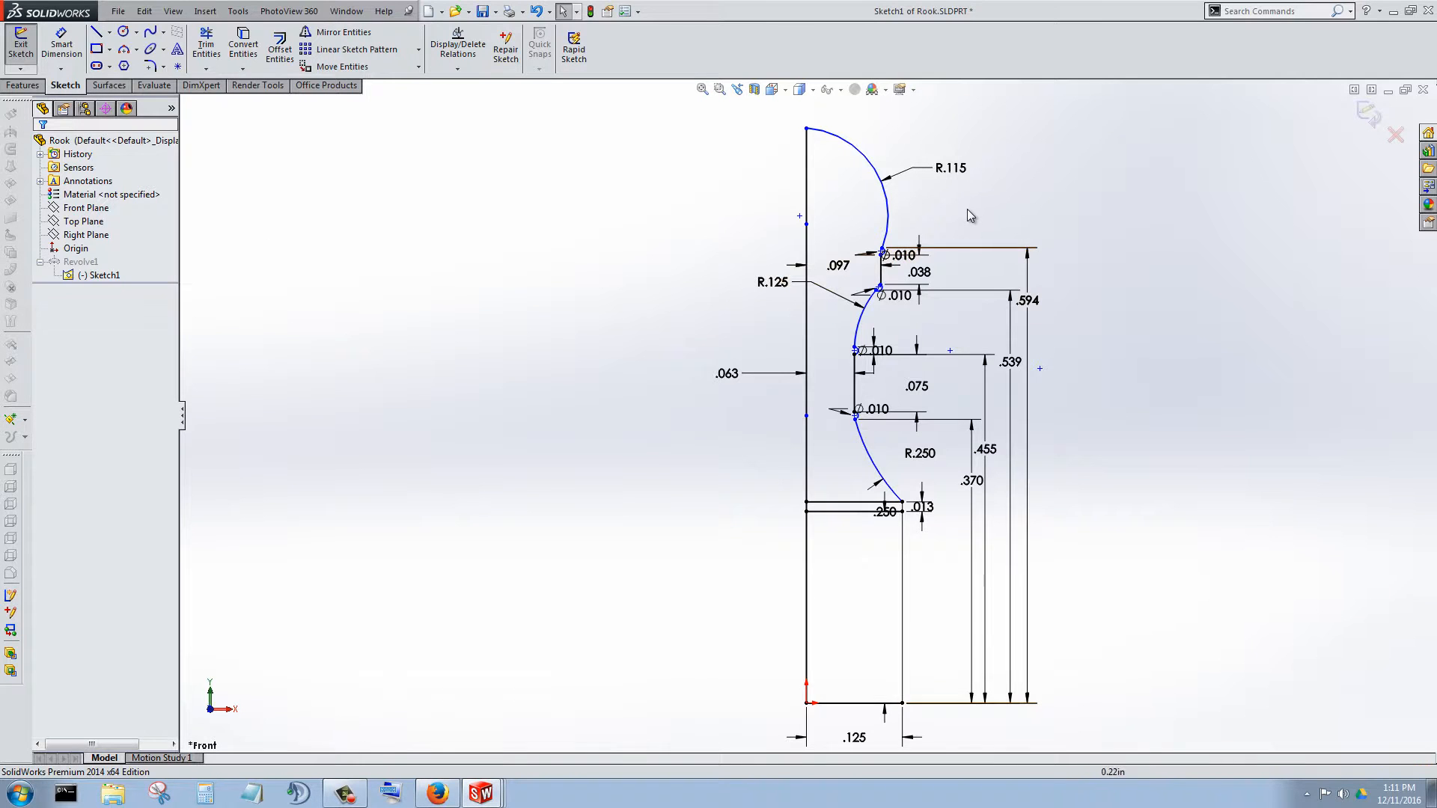
Trim away the R.115 head arc at the upper end of the profile sketch.
scroll(967, 209, "down", 2)
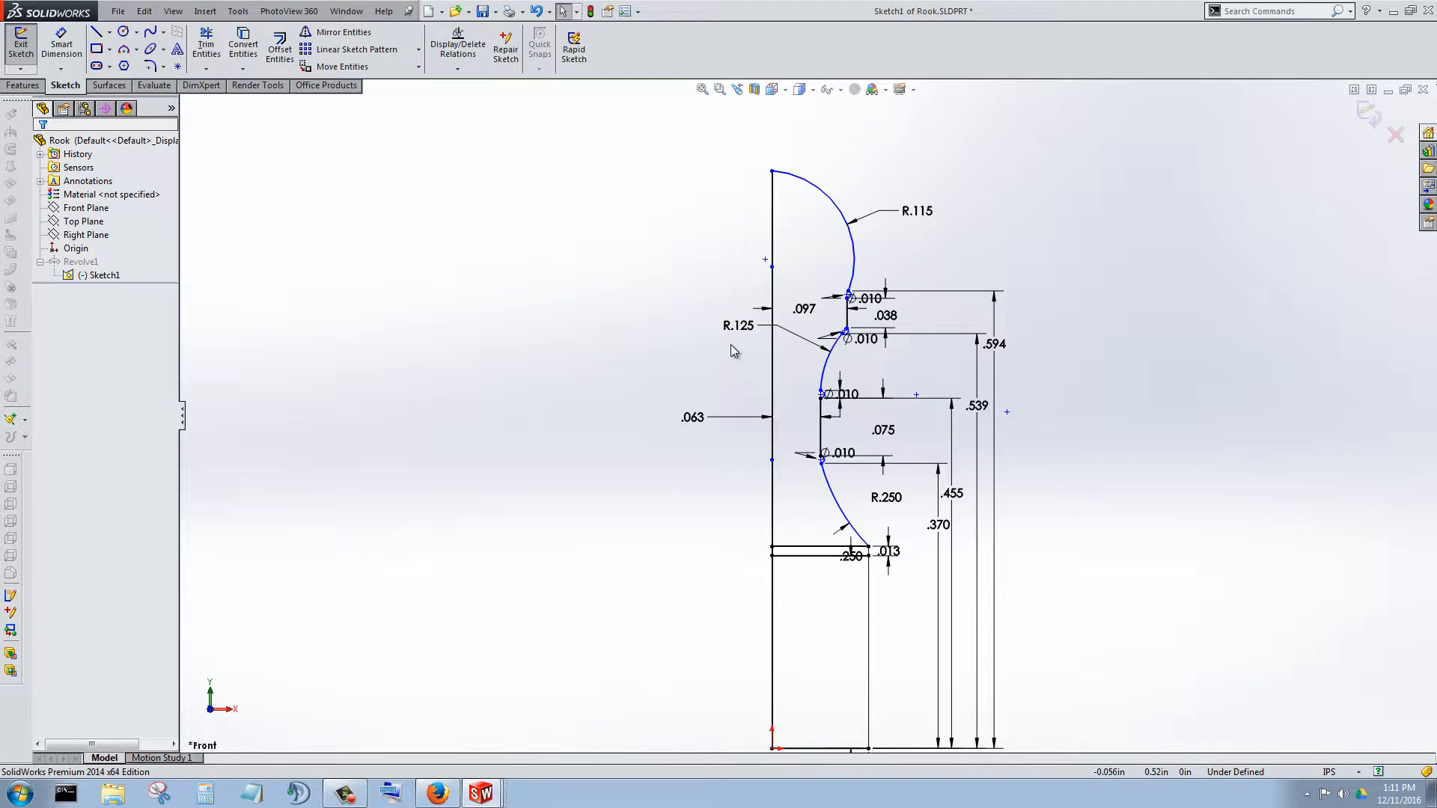
scroll(814, 243, "down", 3)
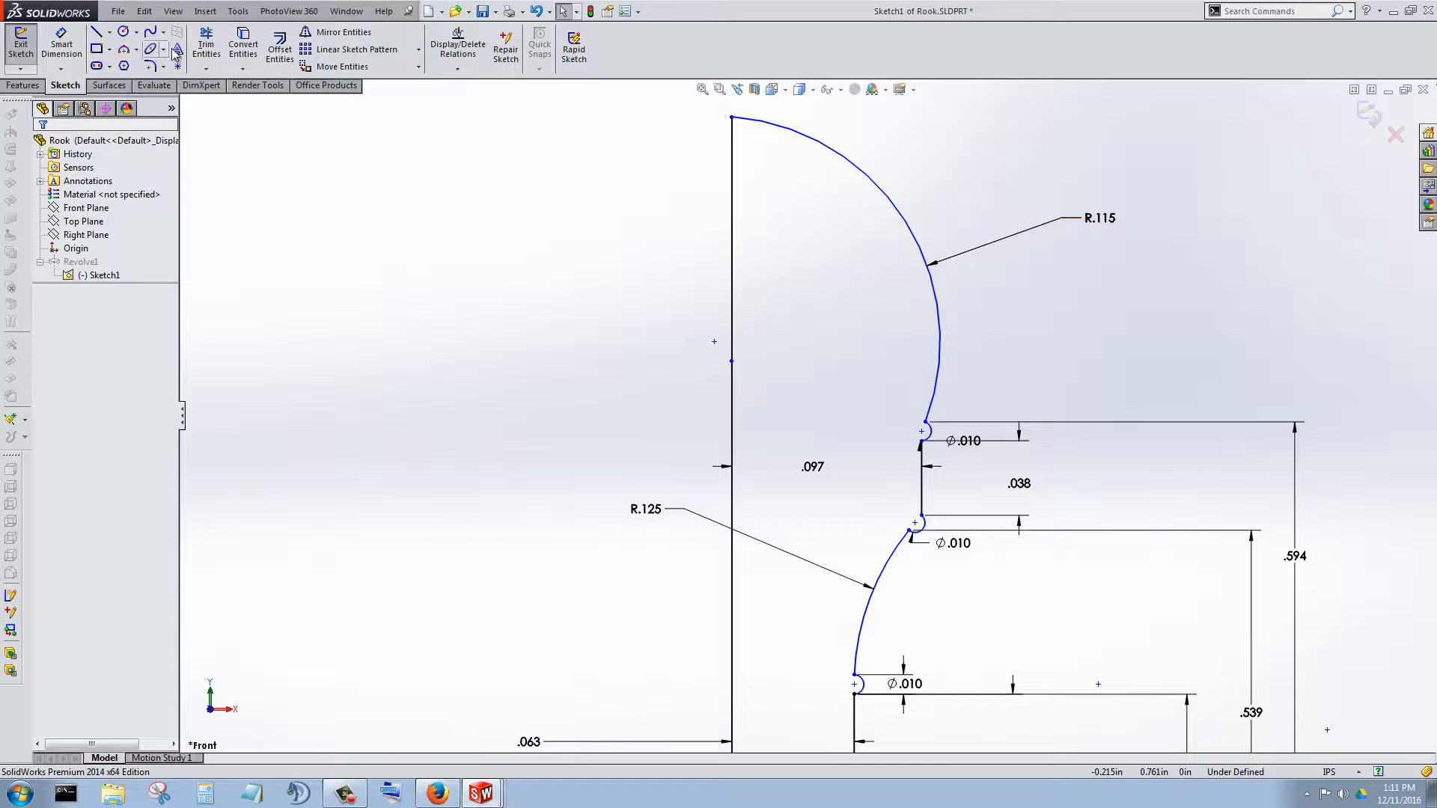
left_click(206, 44)
left_click_drag(847, 199, 773, 235)
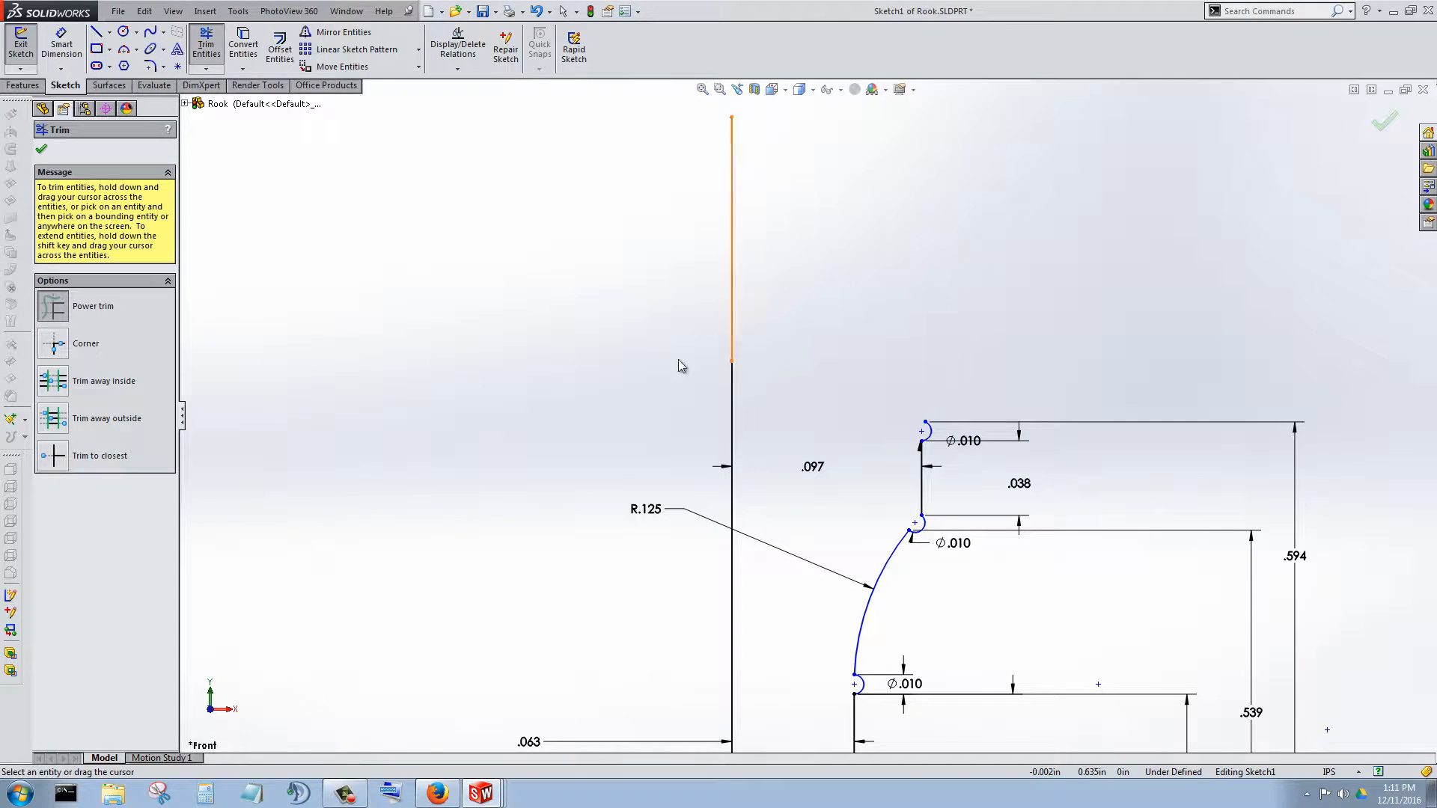
Try a vertical line about 0.091 in long upward from the uppermost bead's endpoint, and delete it.
left_click(97, 32)
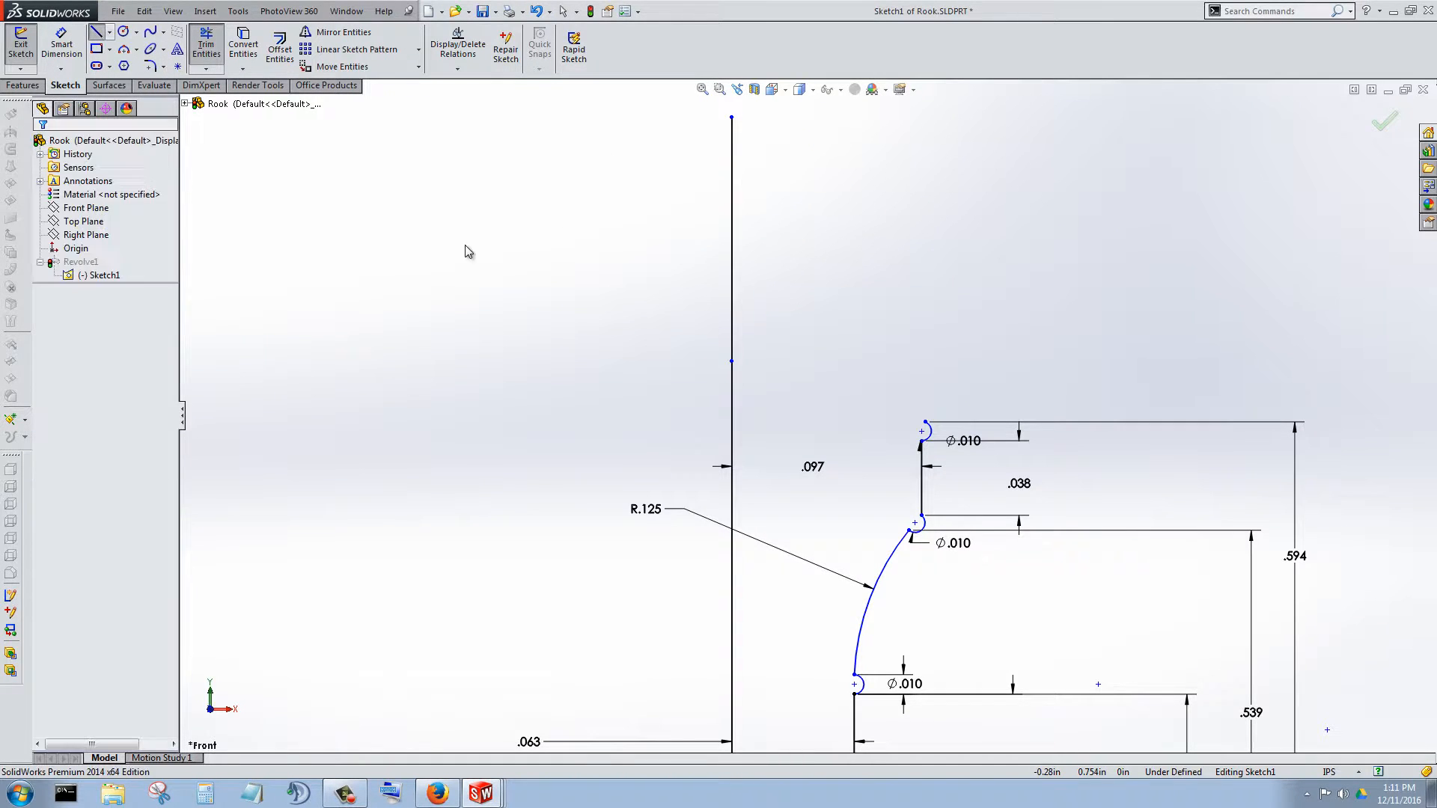
left_click(926, 422)
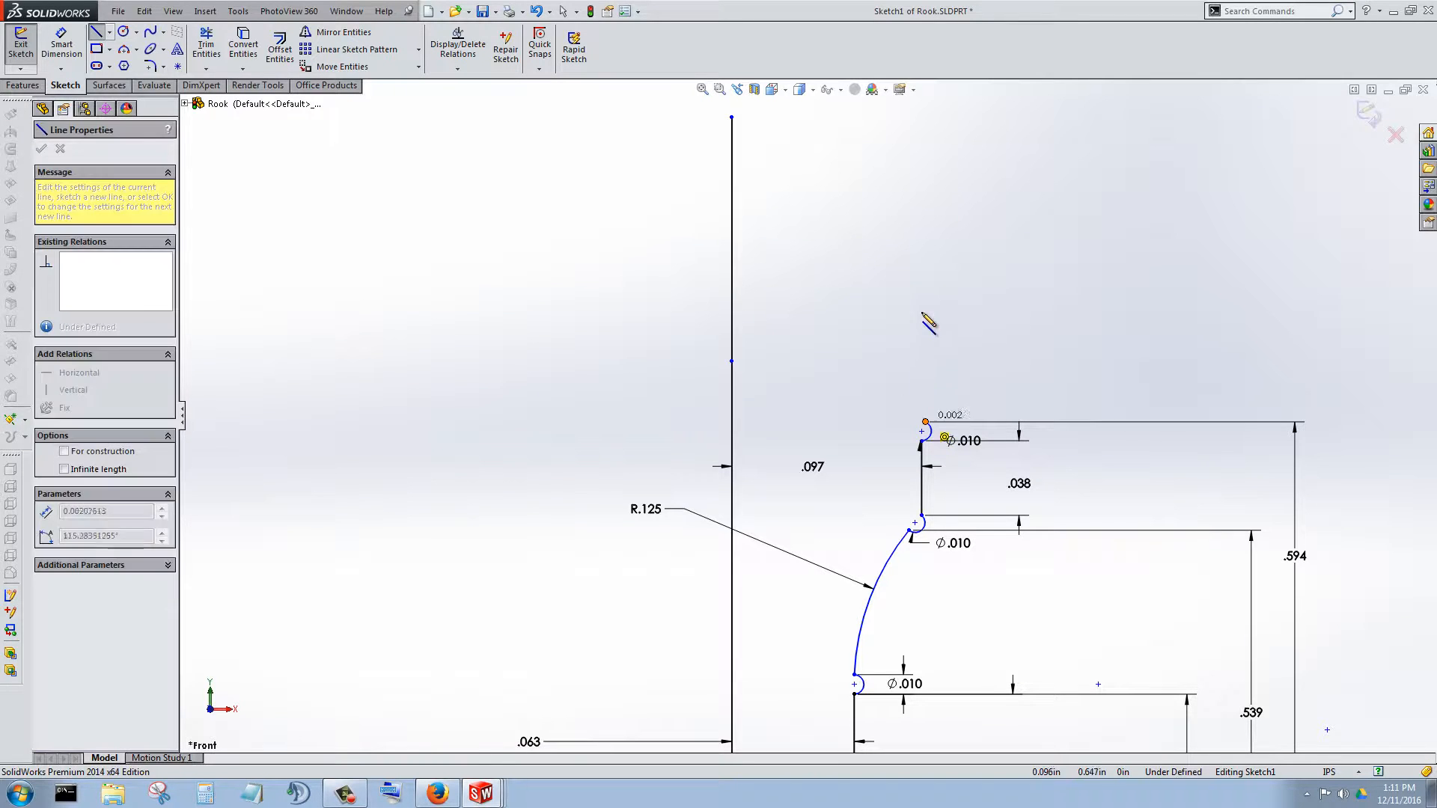
left_click(926, 240)
scroll(963, 375, "up", 3)
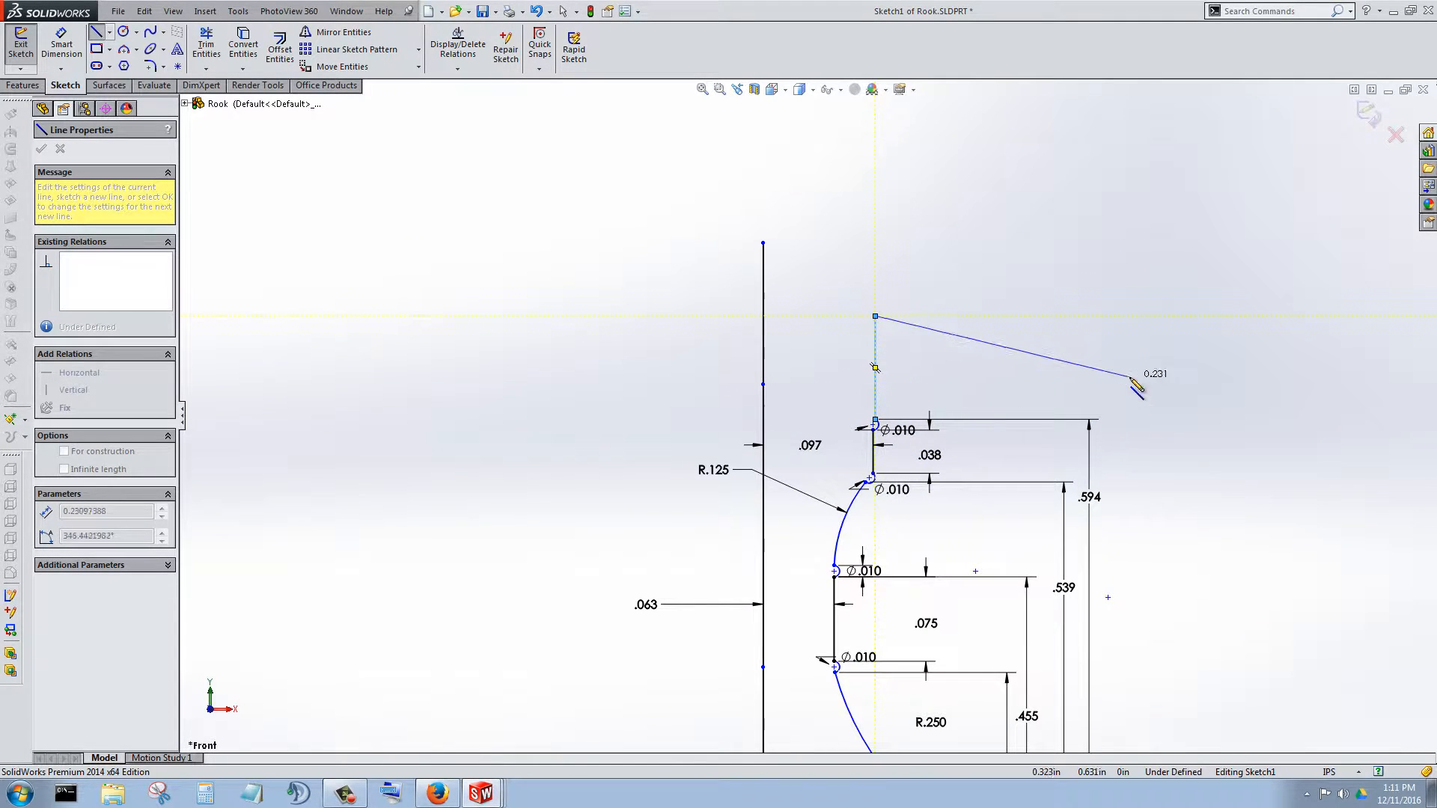
key("Escape")
left_click(879, 372)
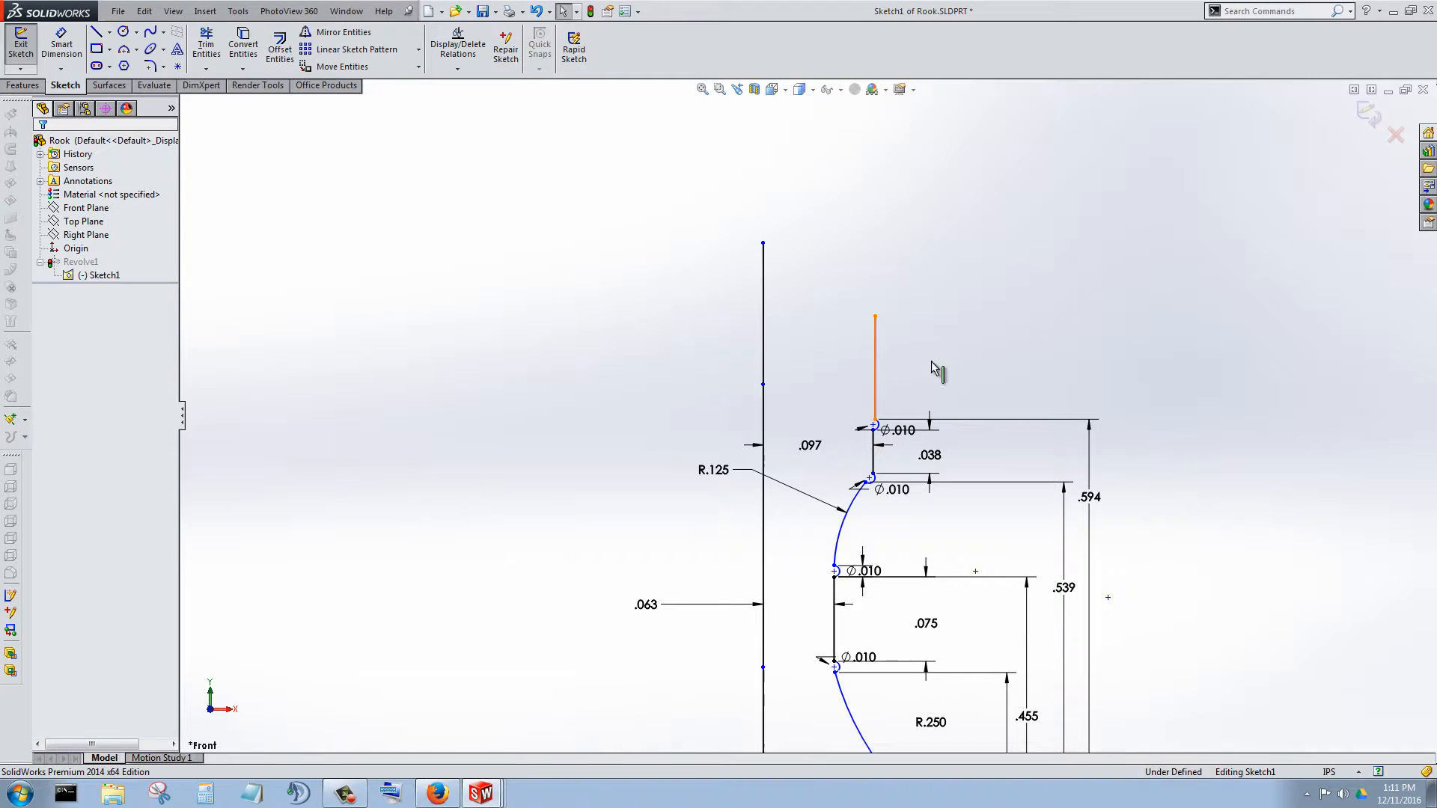
key("Delete")
scroll(904, 530, "up", 2)
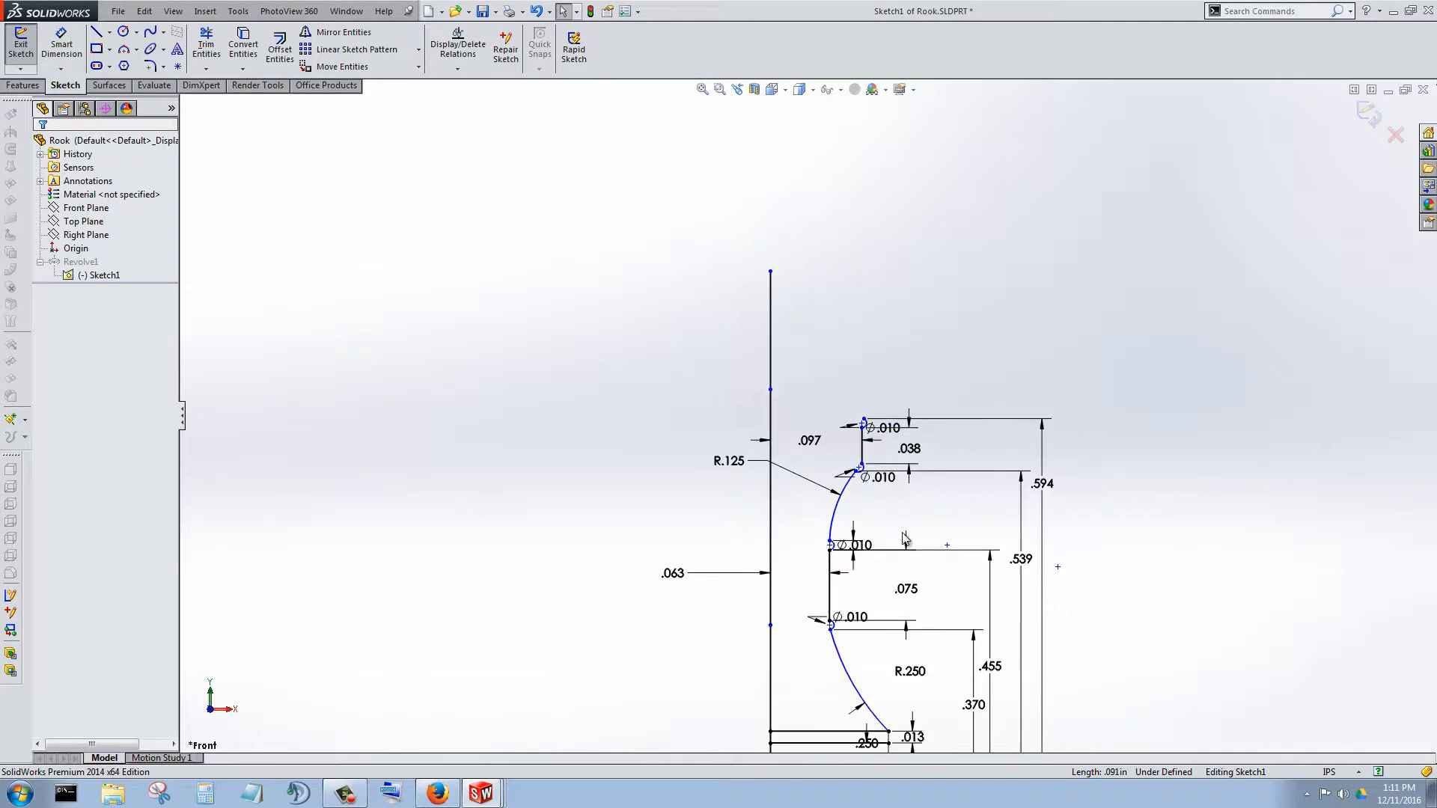
scroll(798, 561, "down", 3)
scroll(896, 493, "up", 2)
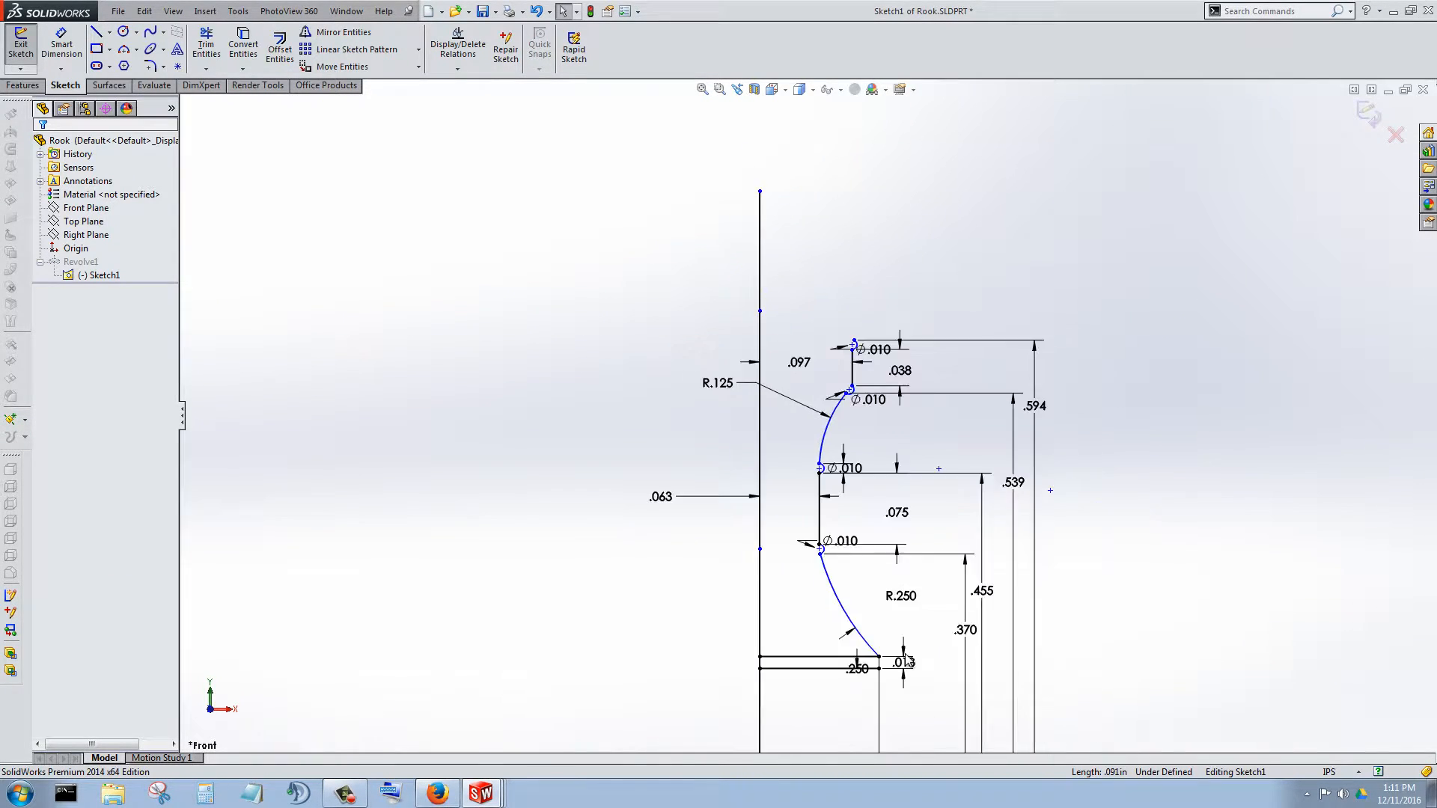
Examine the profile sketch's lines and height dimensions from the short ledge edge above the base up to the uppermost bead.
scroll(856, 562, "down", 5)
left_click(855, 561)
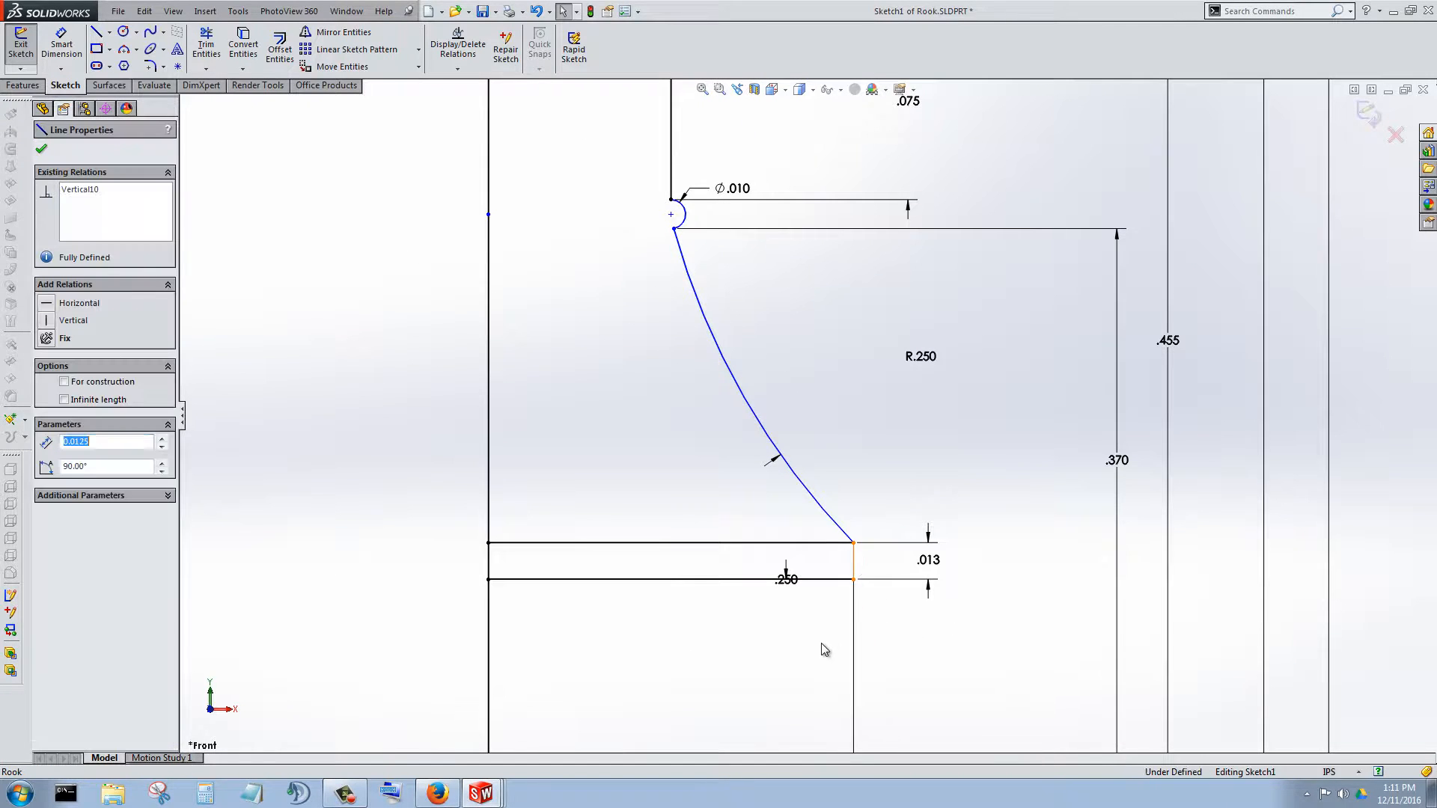
scroll(798, 602, "up", 4)
scroll(805, 218, "up", 1)
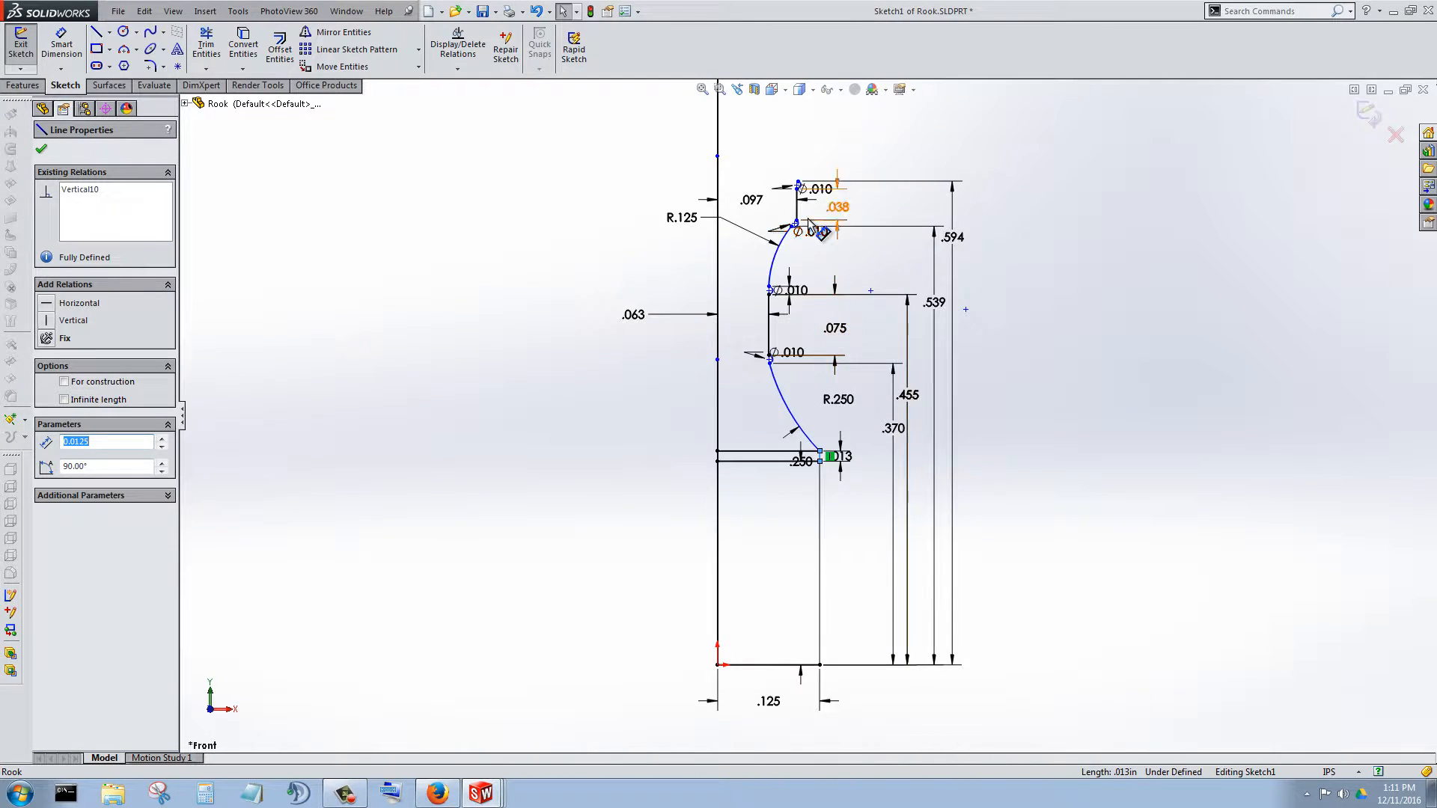
scroll(808, 218, "down", 3)
scroll(793, 225, "up", 2)
scroll(763, 294, "down", 1)
scroll(762, 293, "down", 1)
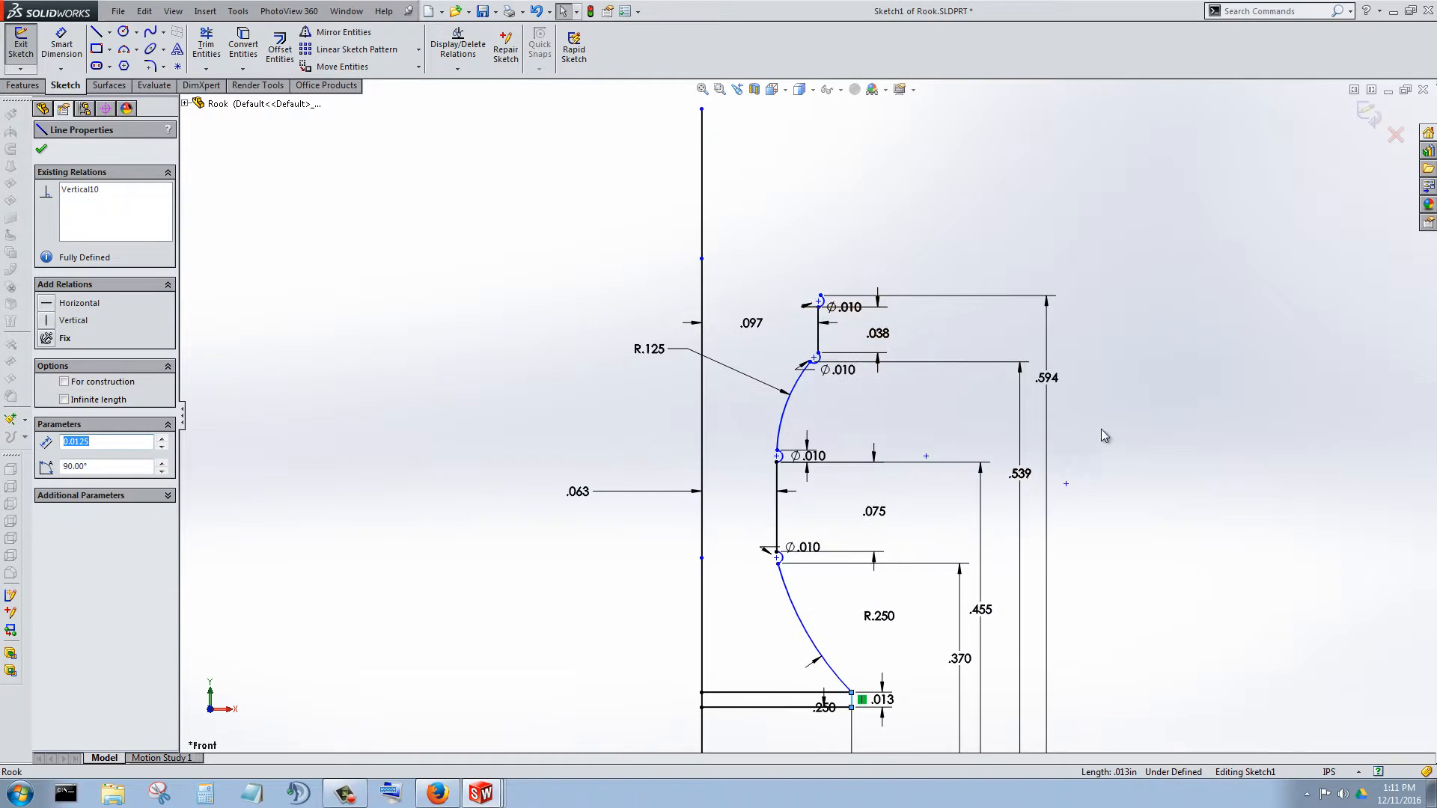
Try to increase the .594 height dimension of the uppermost bead by 0.1 in, and undo the change.
left_click_drag(1055, 383, 1105, 385)
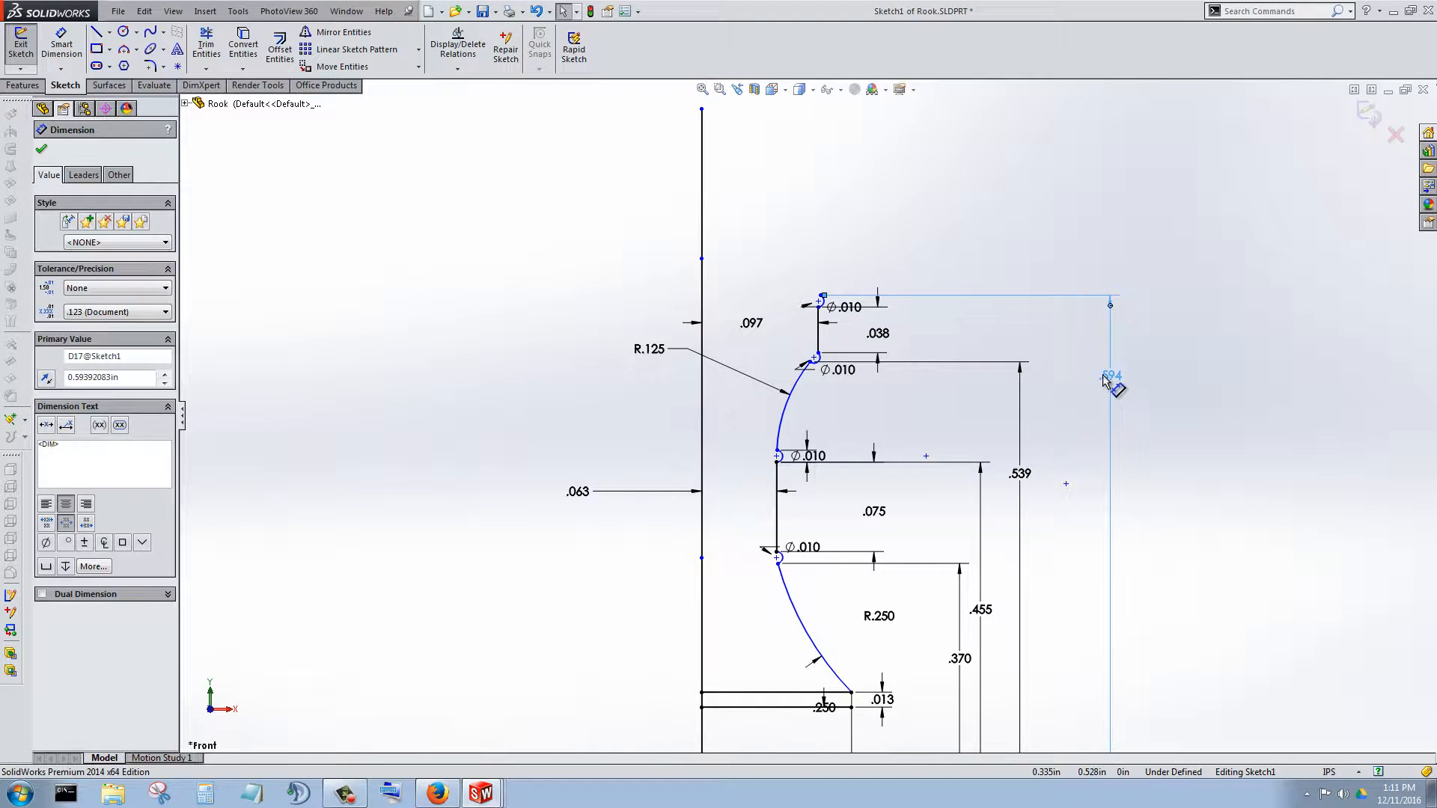
double_click(1106, 380)
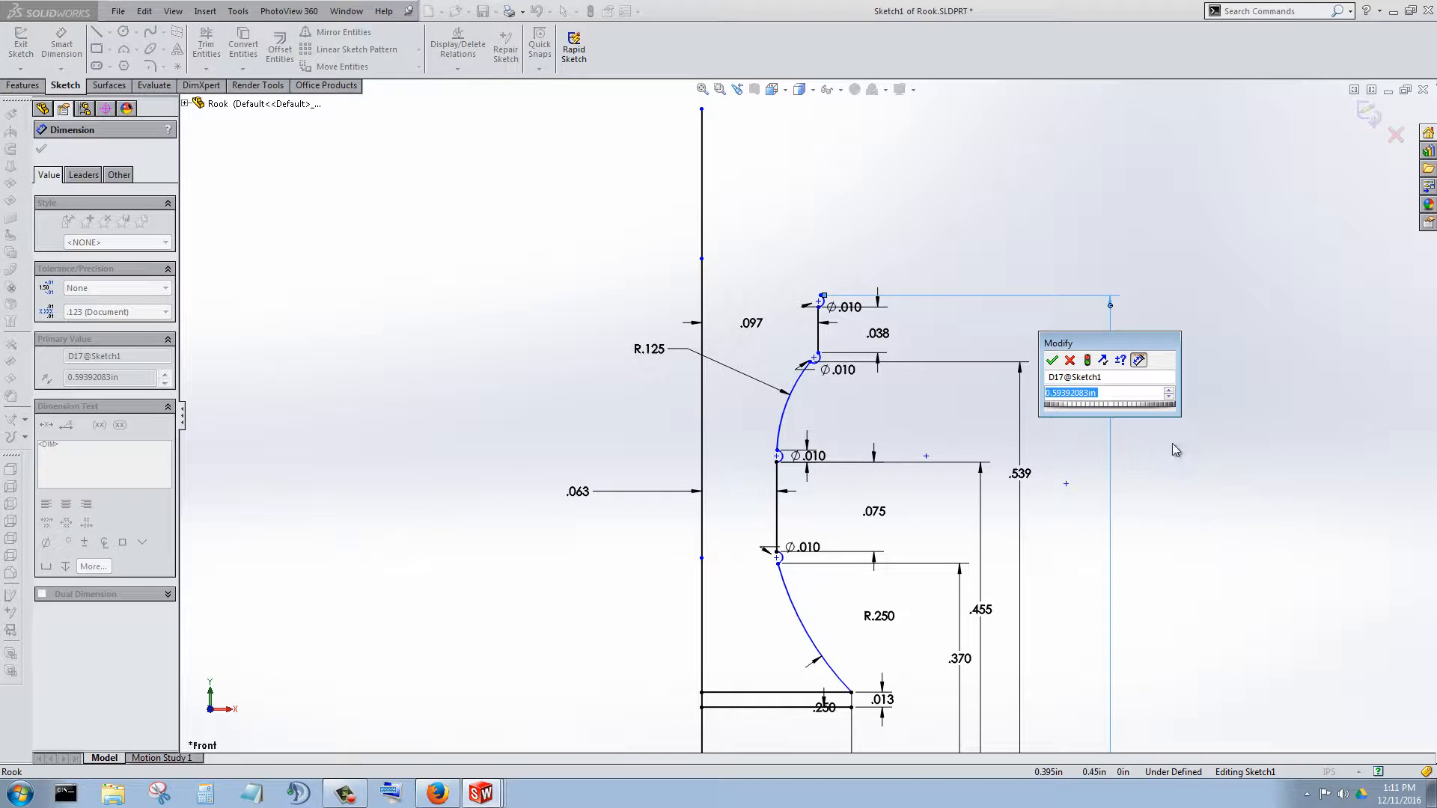
left_click(1128, 390)
type("+.1")
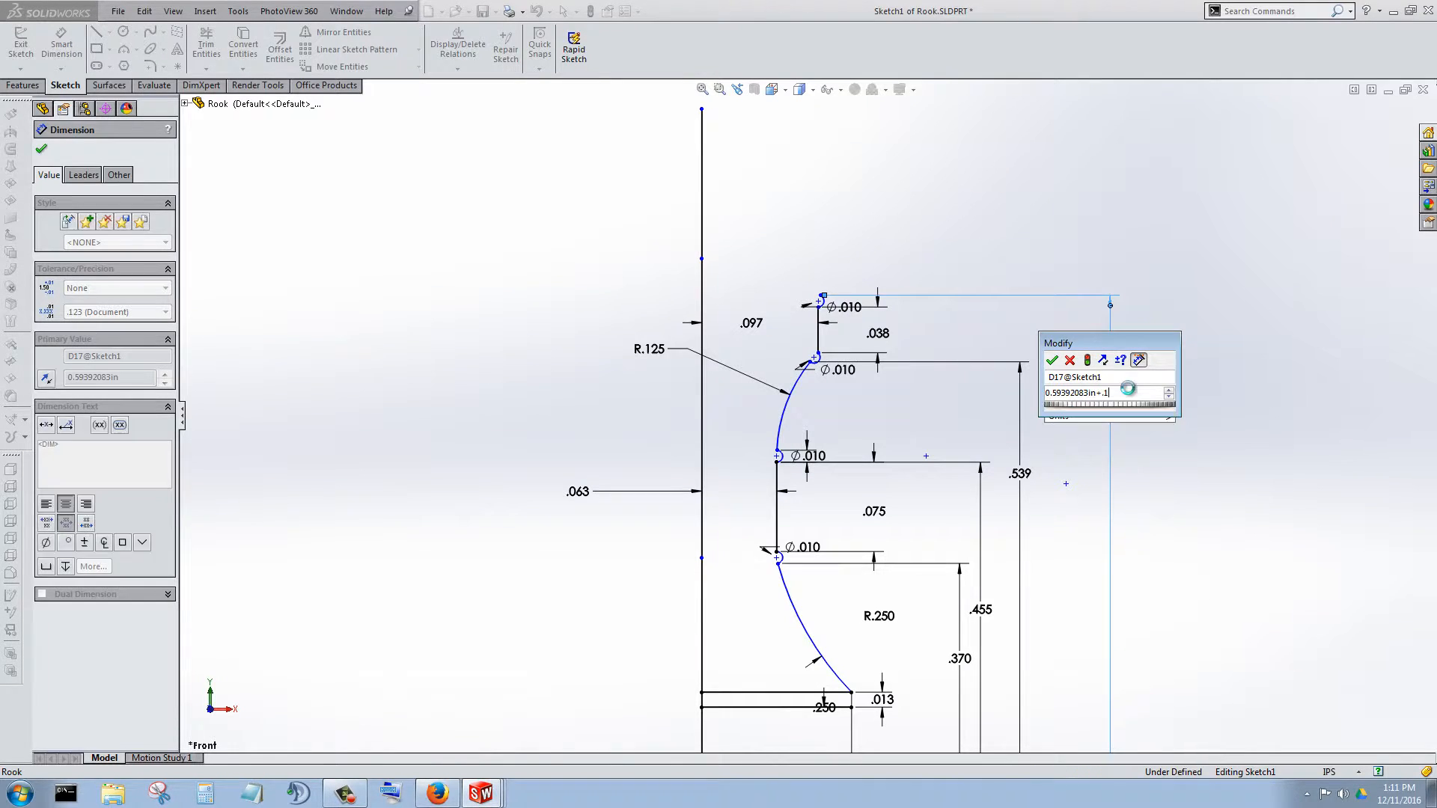
key("Return")
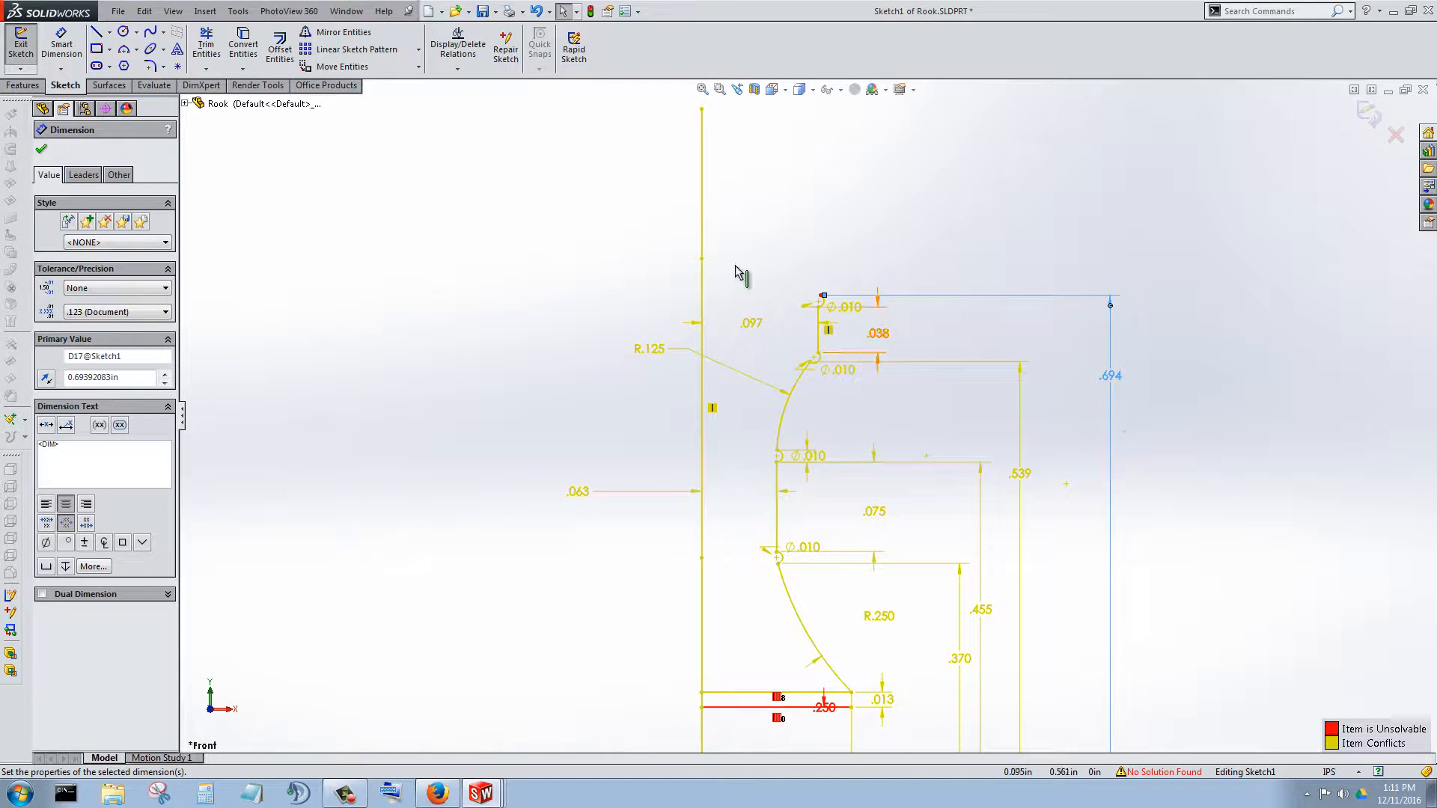
left_click(534, 11)
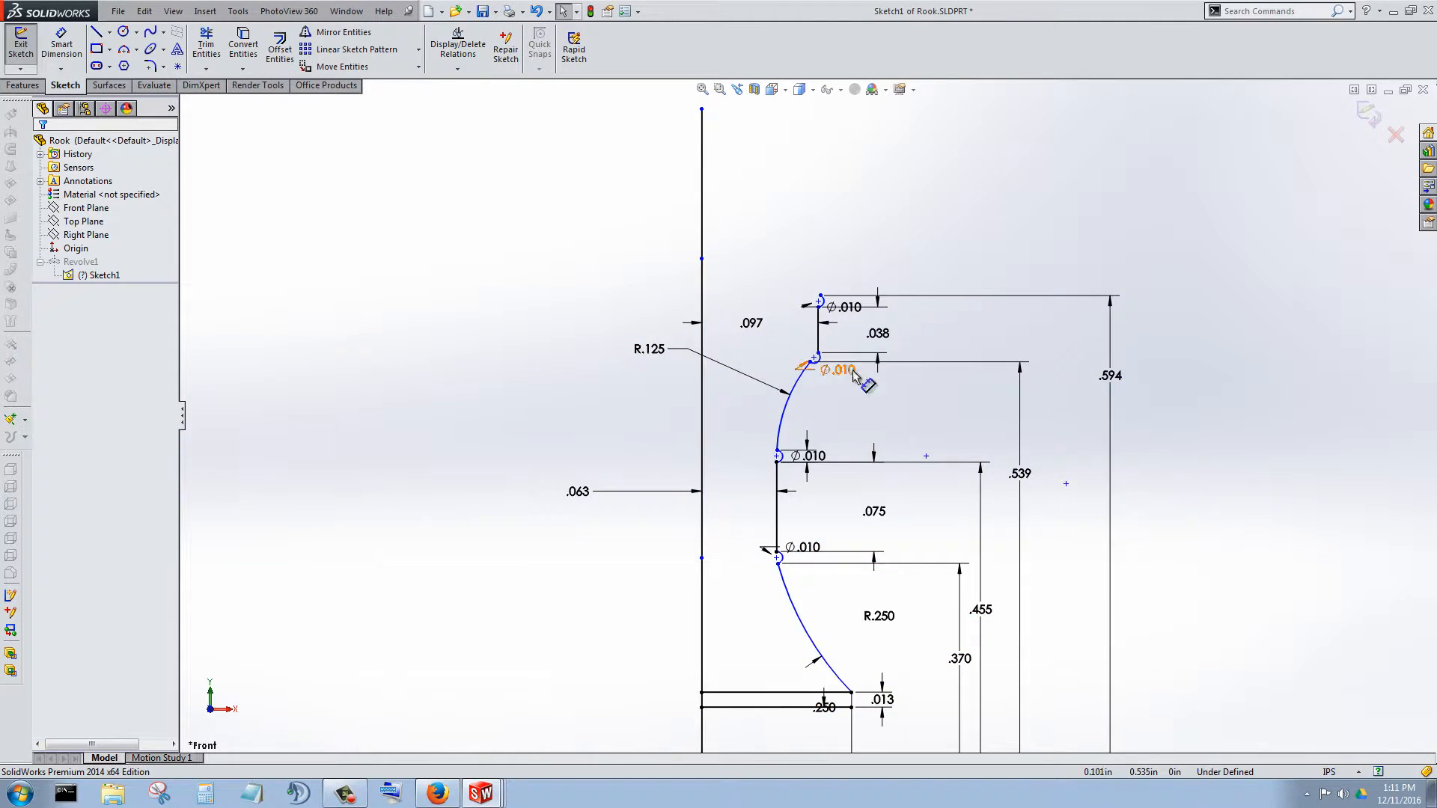
Try to increase the .539 height dimension at the upper end of the R.125 arc by 0.1 in, and undo it.
scroll(794, 319, "down", 6)
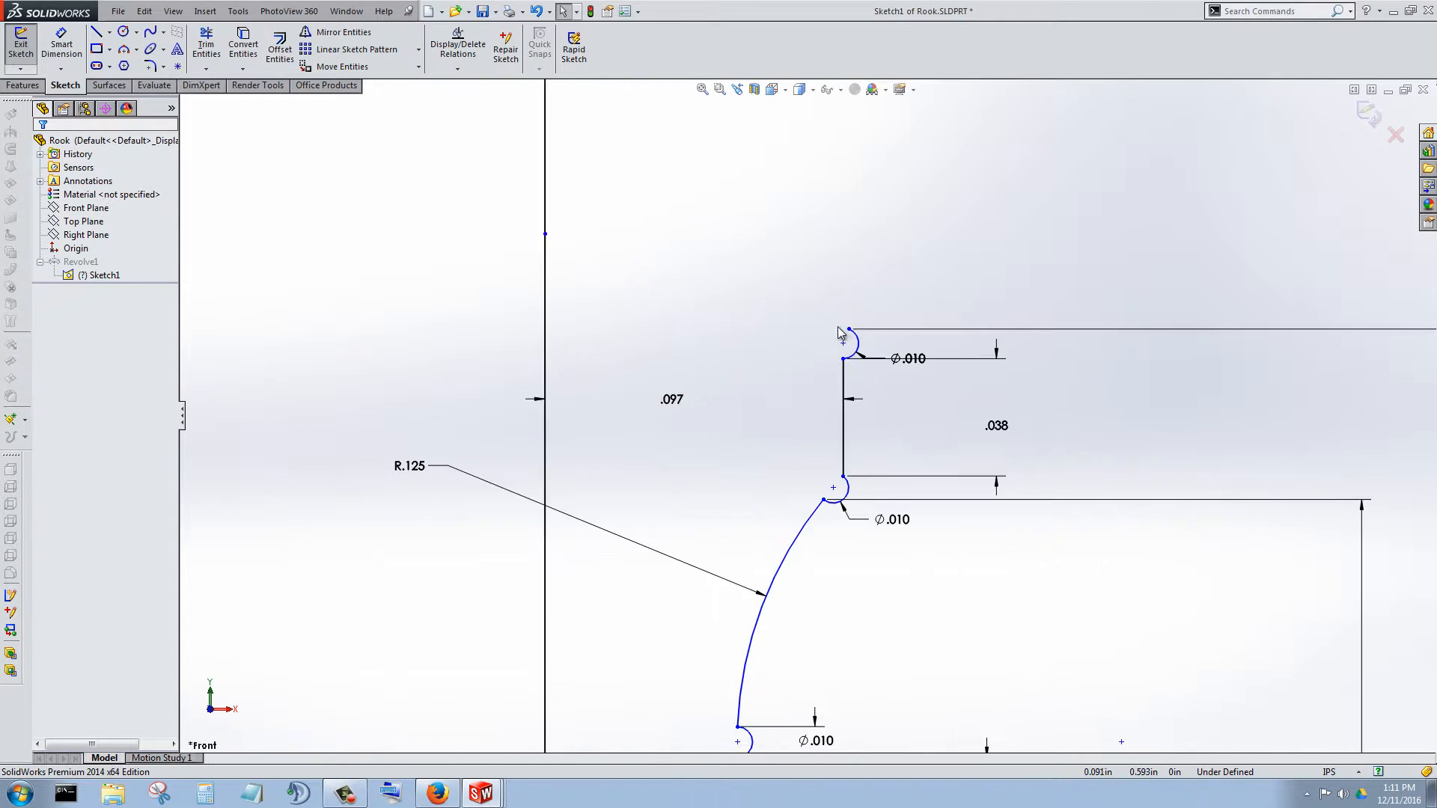
scroll(899, 388, "up", 5)
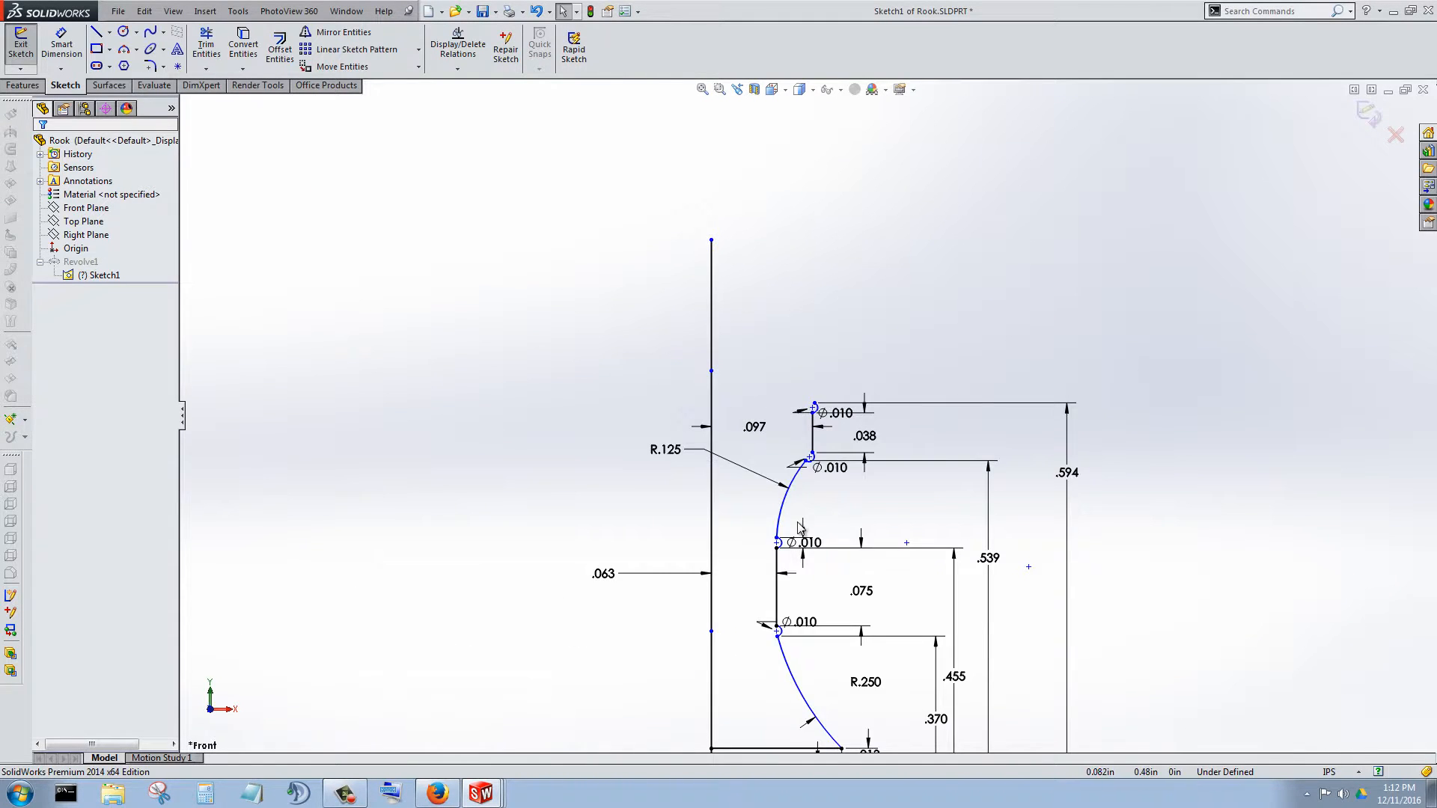
scroll(1008, 522, "down", 3)
scroll(1008, 522, "up", 2)
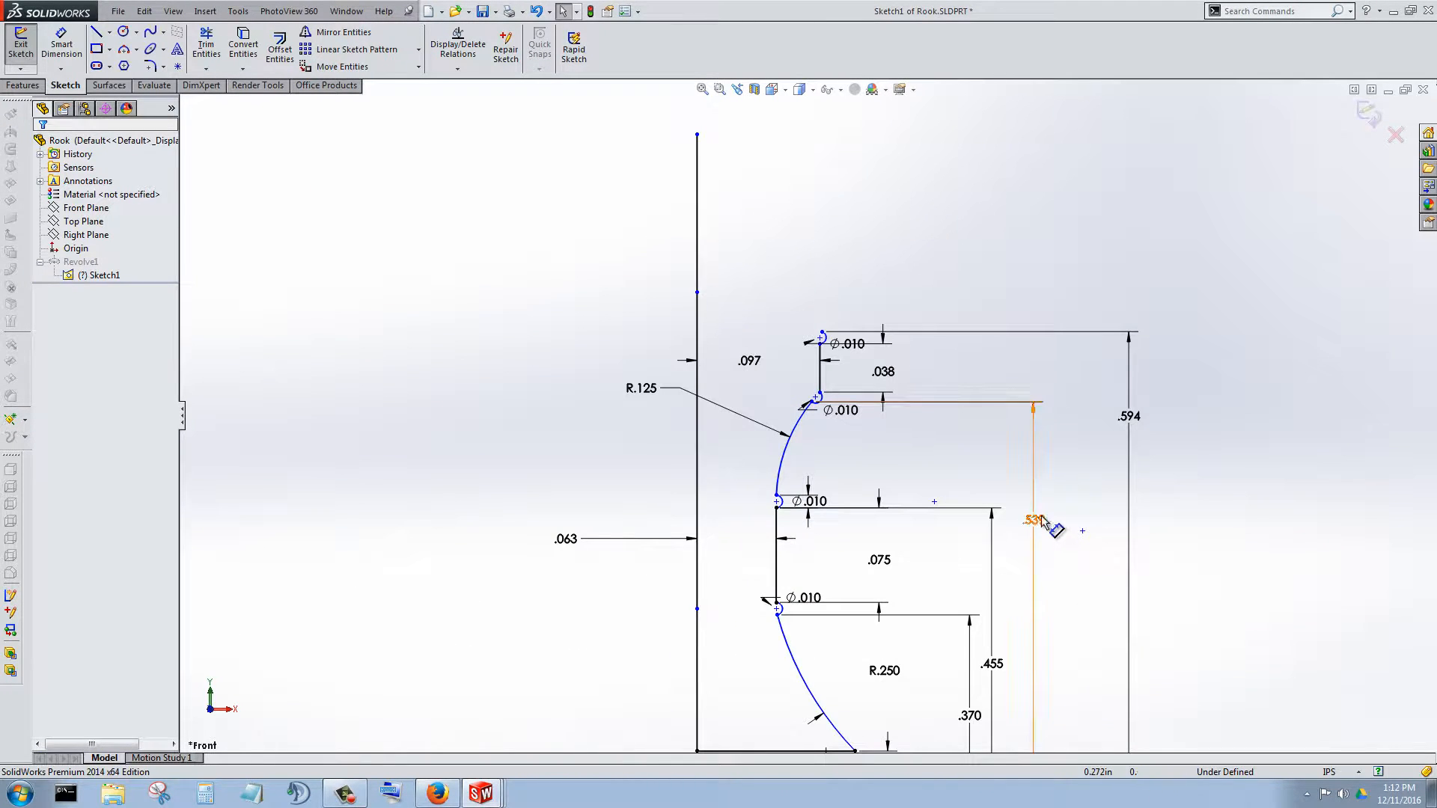
double_click(1135, 576)
left_click(1049, 536)
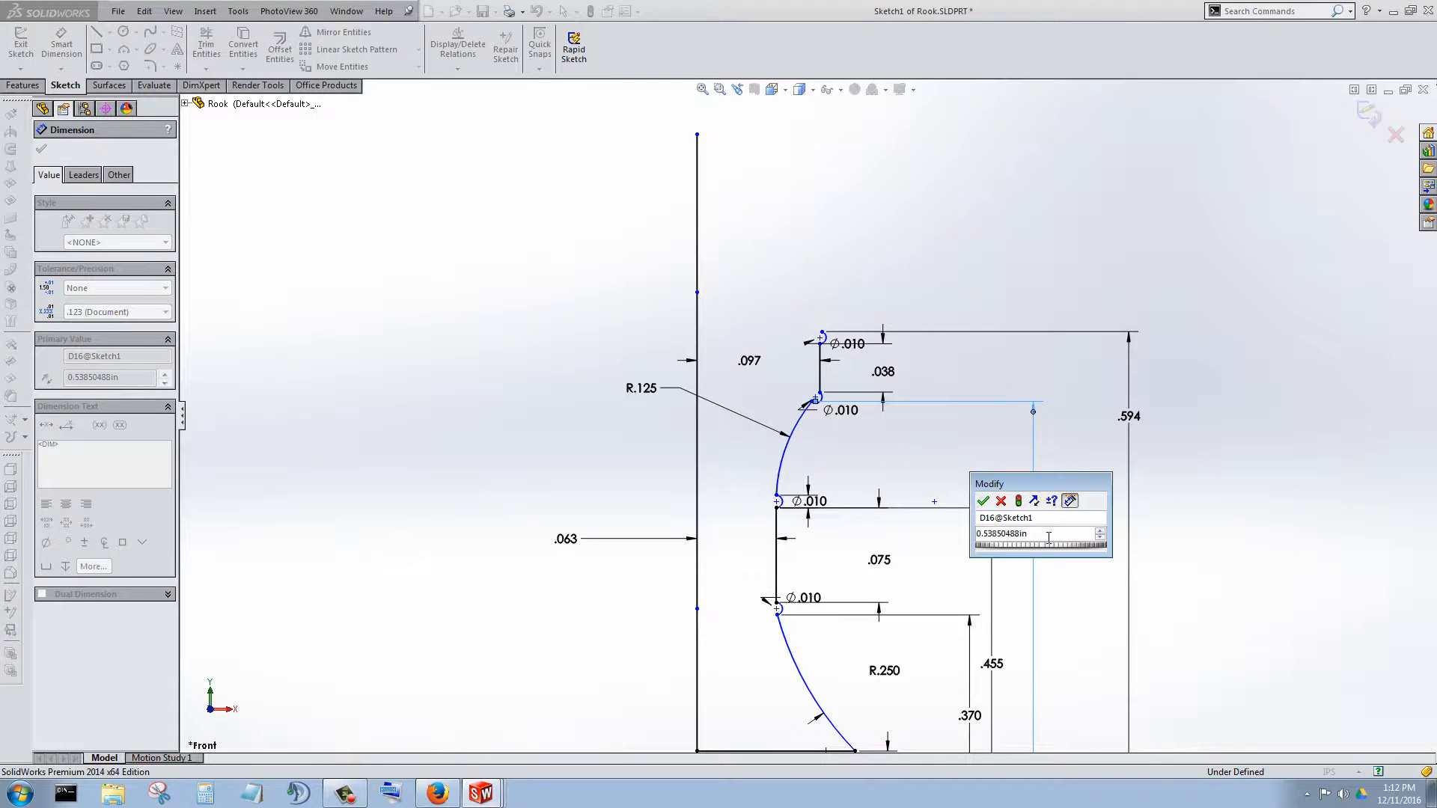
type("+.1")
key("Return")
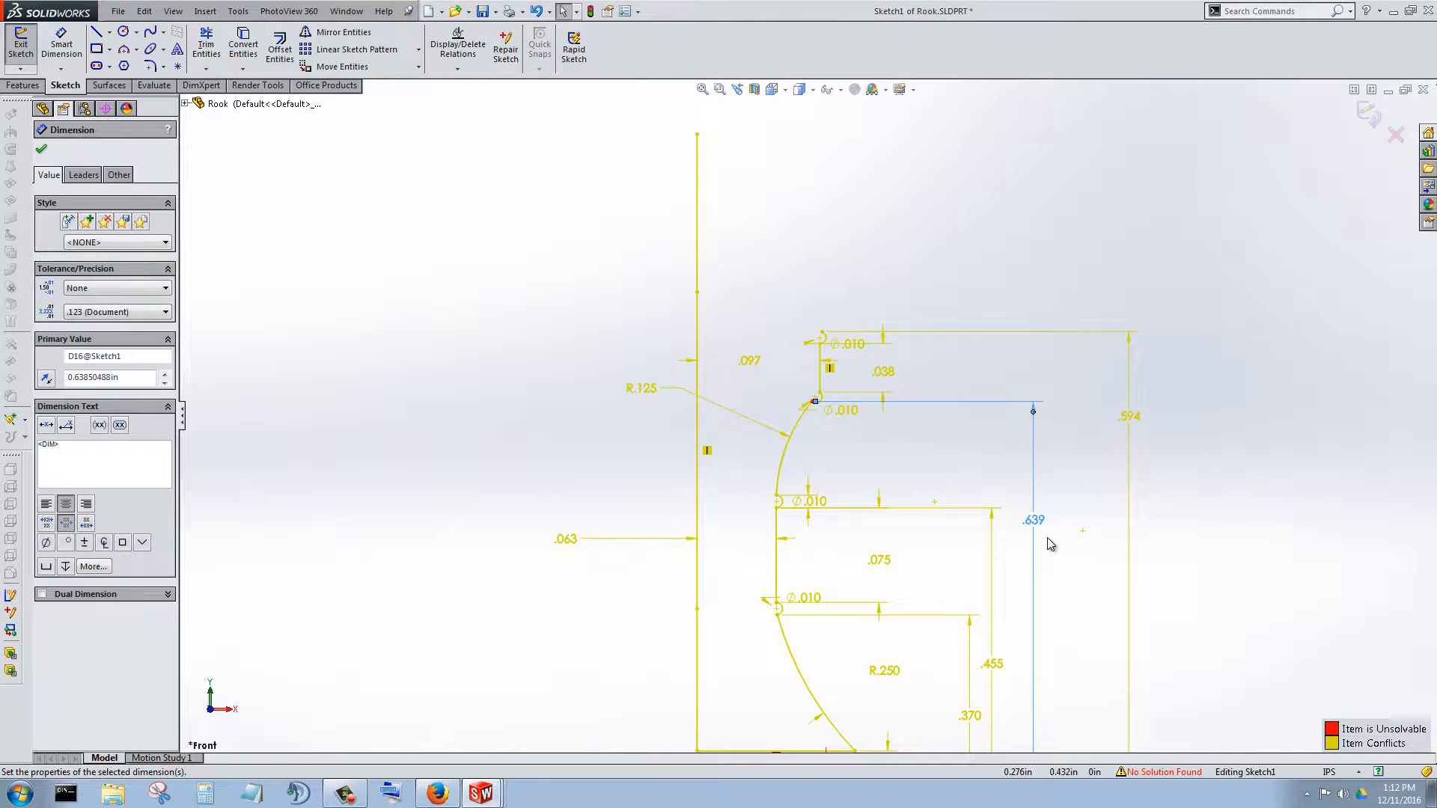
left_click(535, 10)
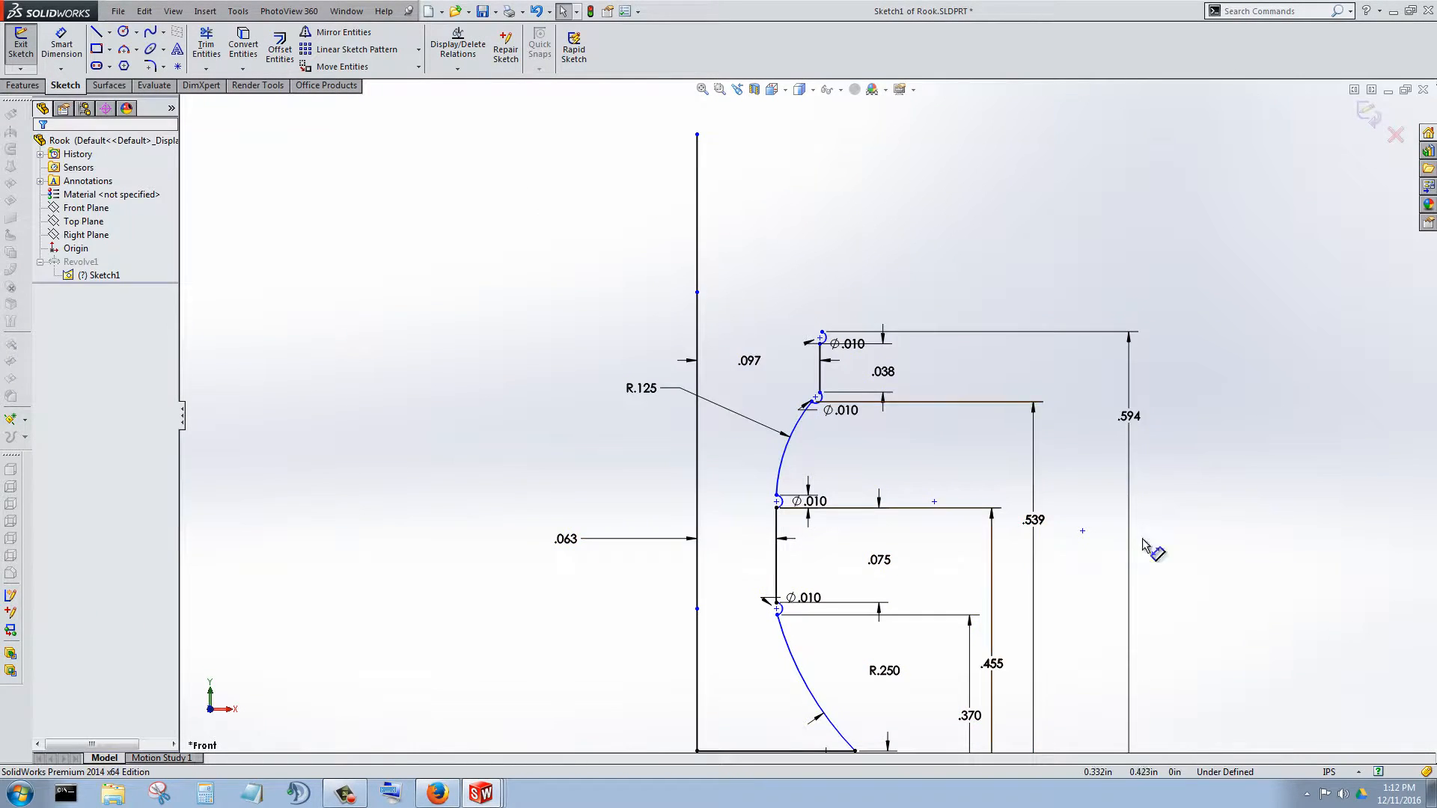
Delete the .594 height dimension, try once more to modify the .539 height dimension, and undo that modification.
left_click(1143, 419)
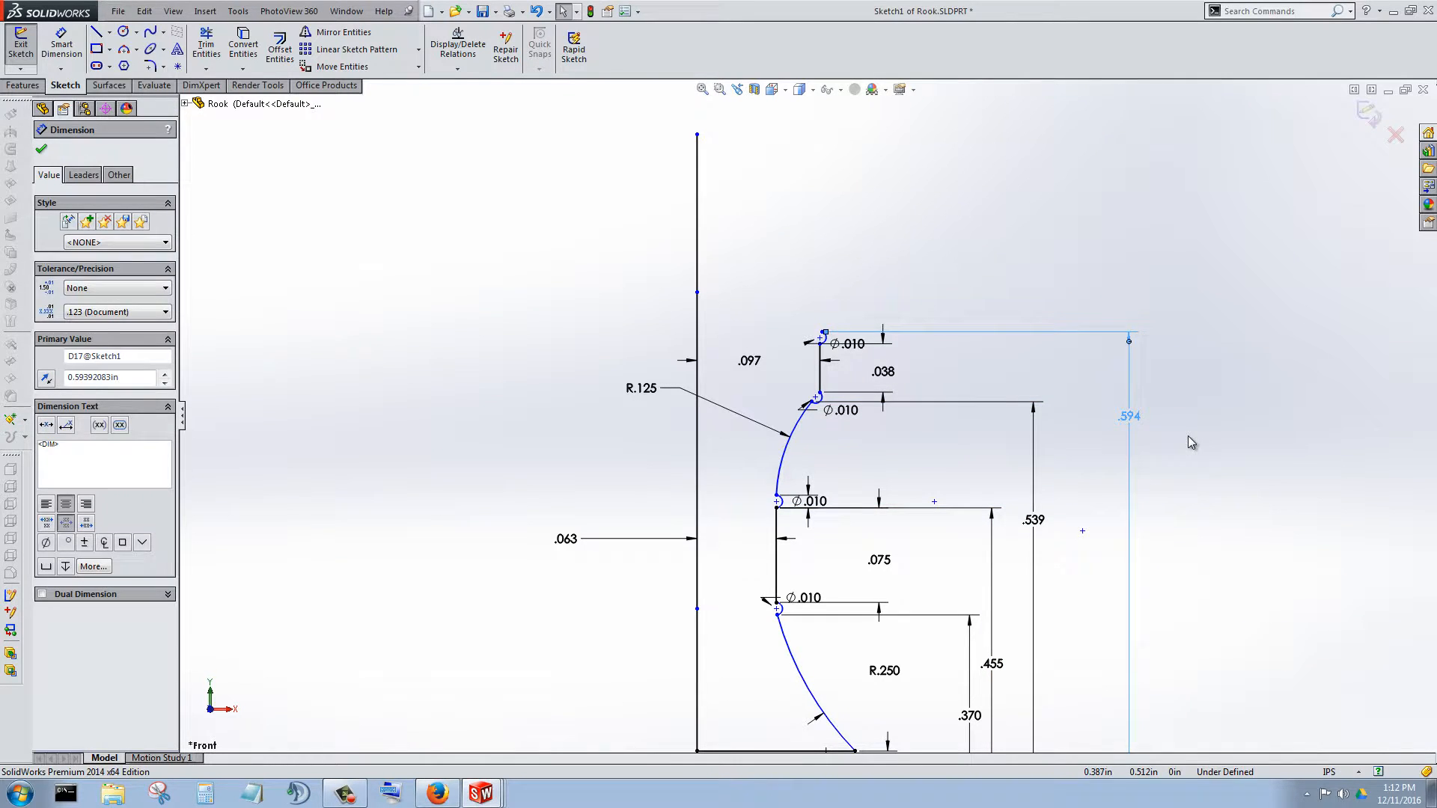
key("Delete")
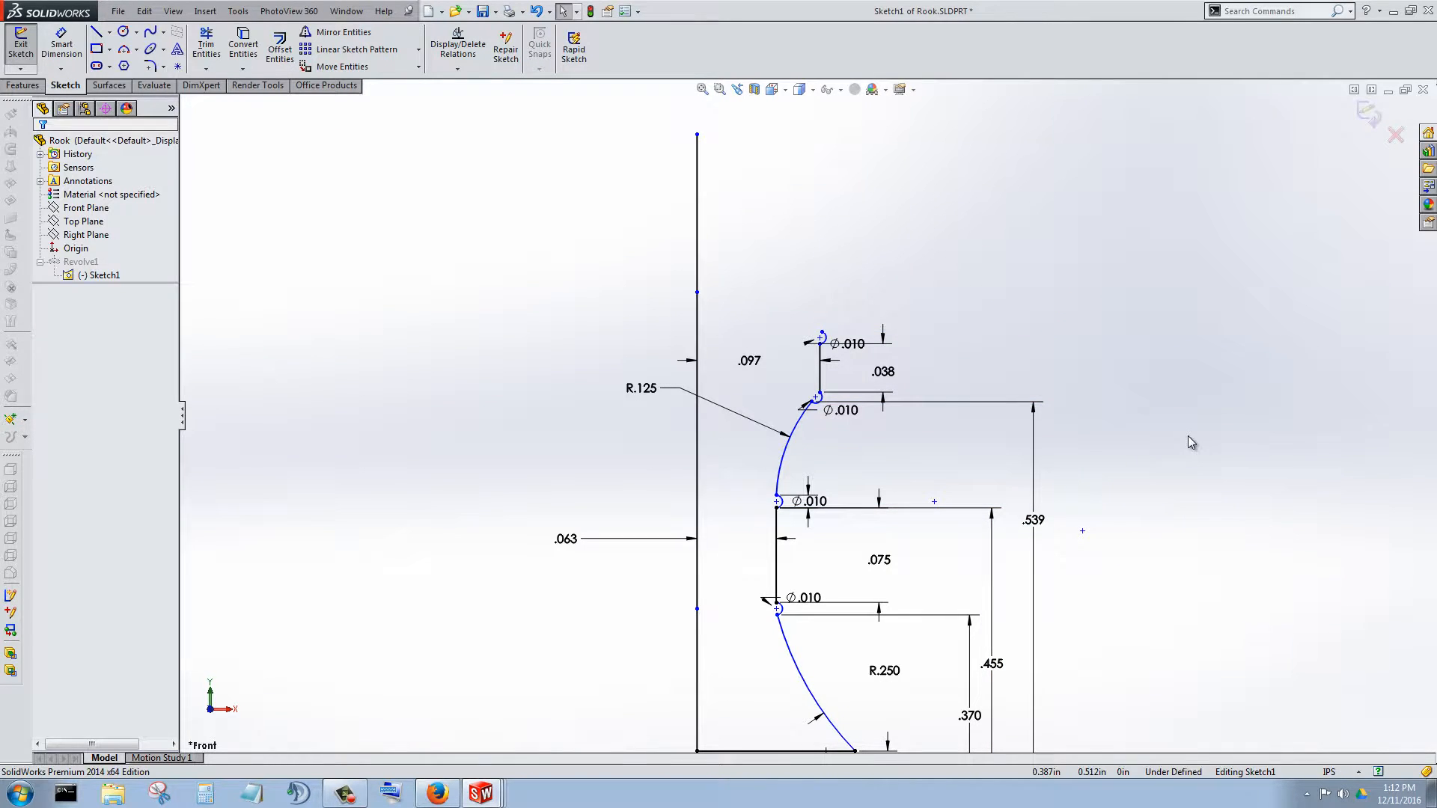
left_click(1039, 528)
left_click(1053, 545)
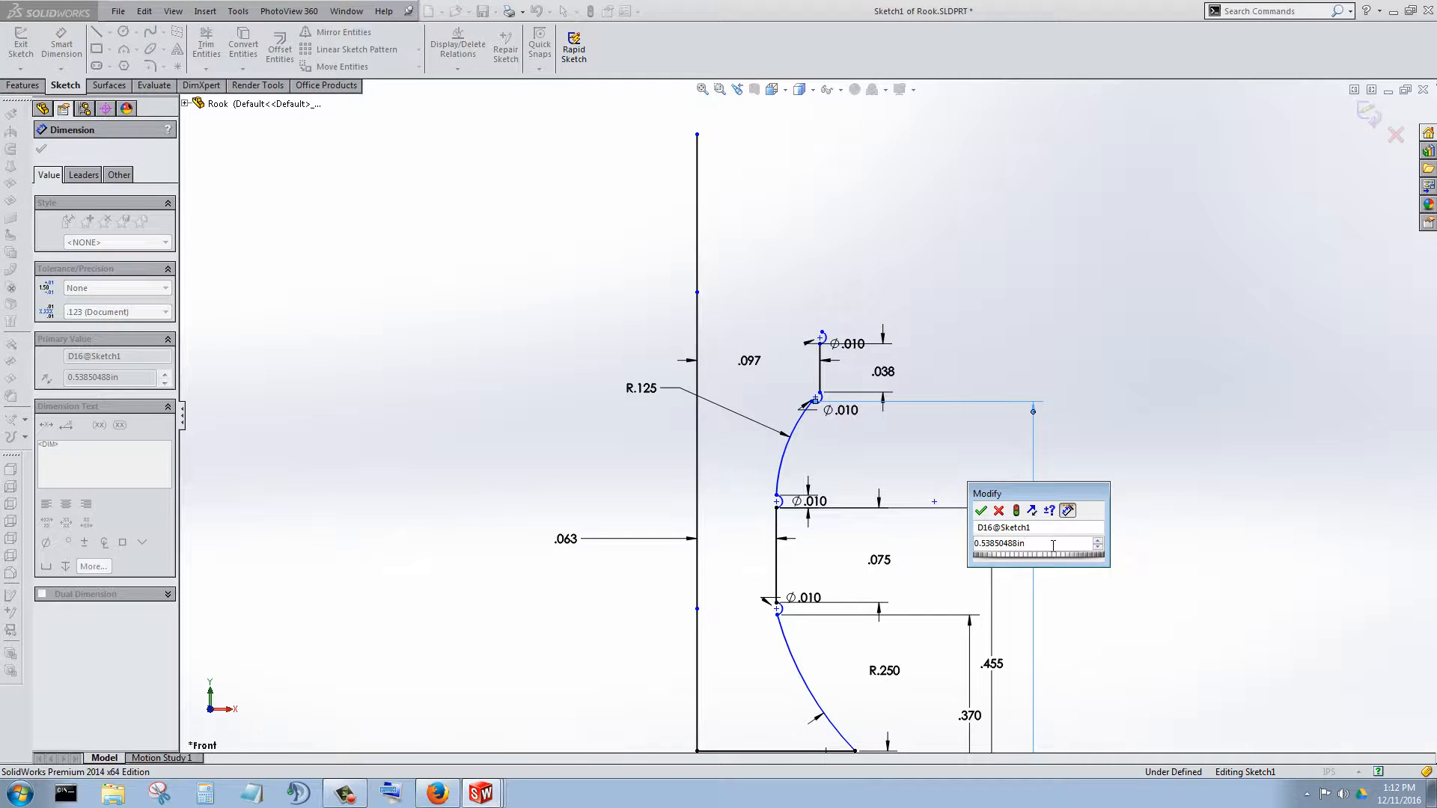
key("Return")
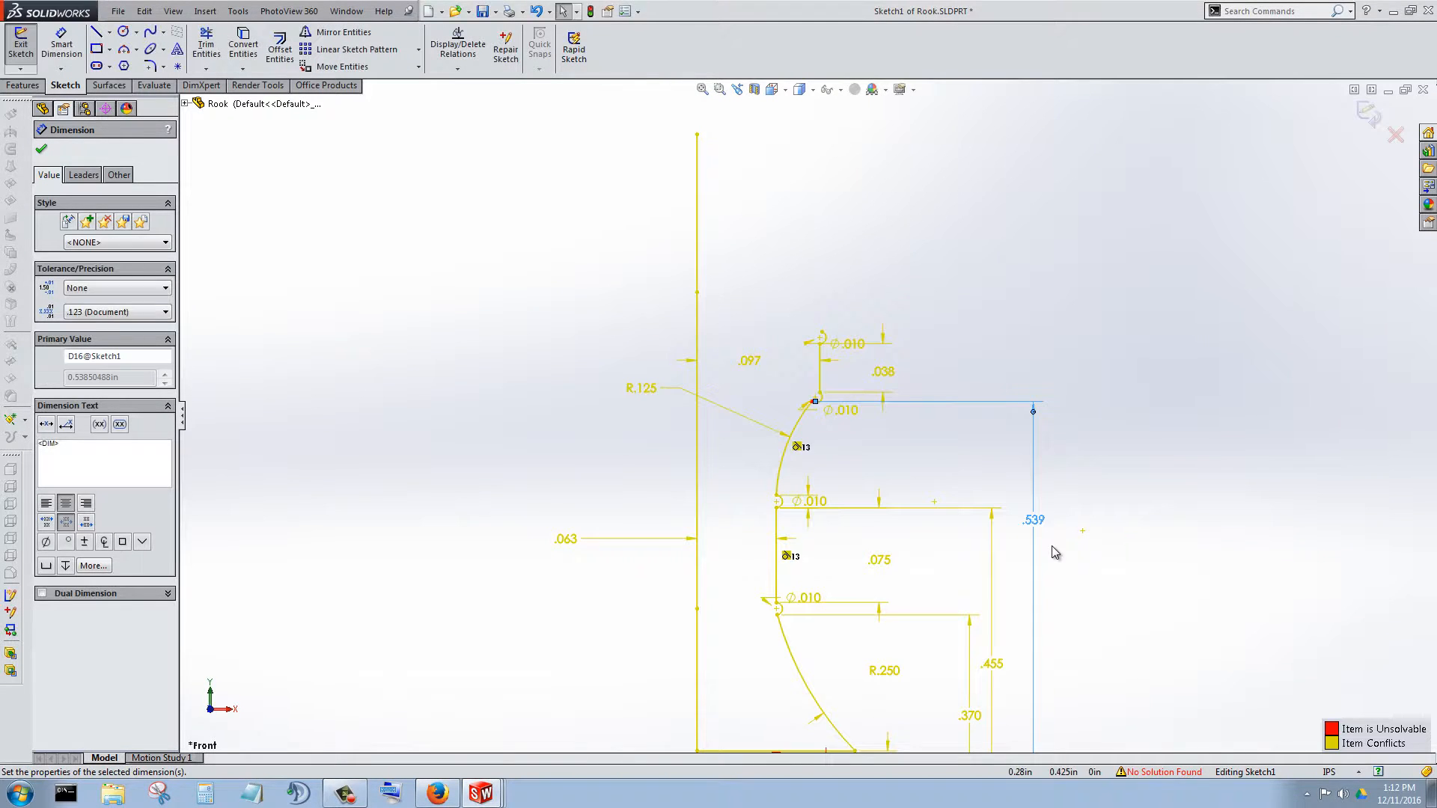
left_click(538, 11)
Delete all relations and dimensions of the entire profile sketch with Display/Delete Relations.
scroll(988, 581, "up", 3)
scroll(756, 595, "down", 6)
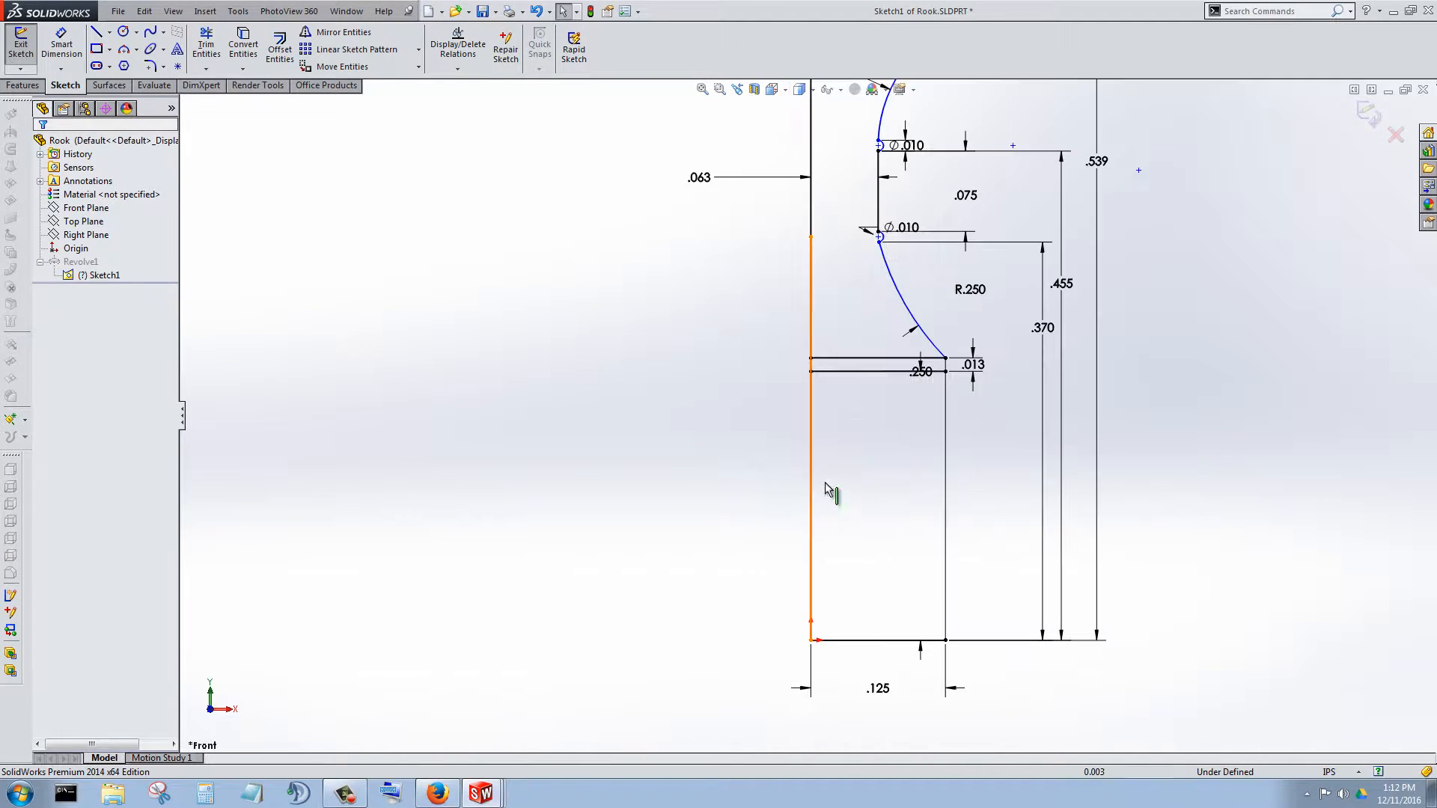
scroll(825, 482, "up", 3)
scroll(778, 255, "down", 2)
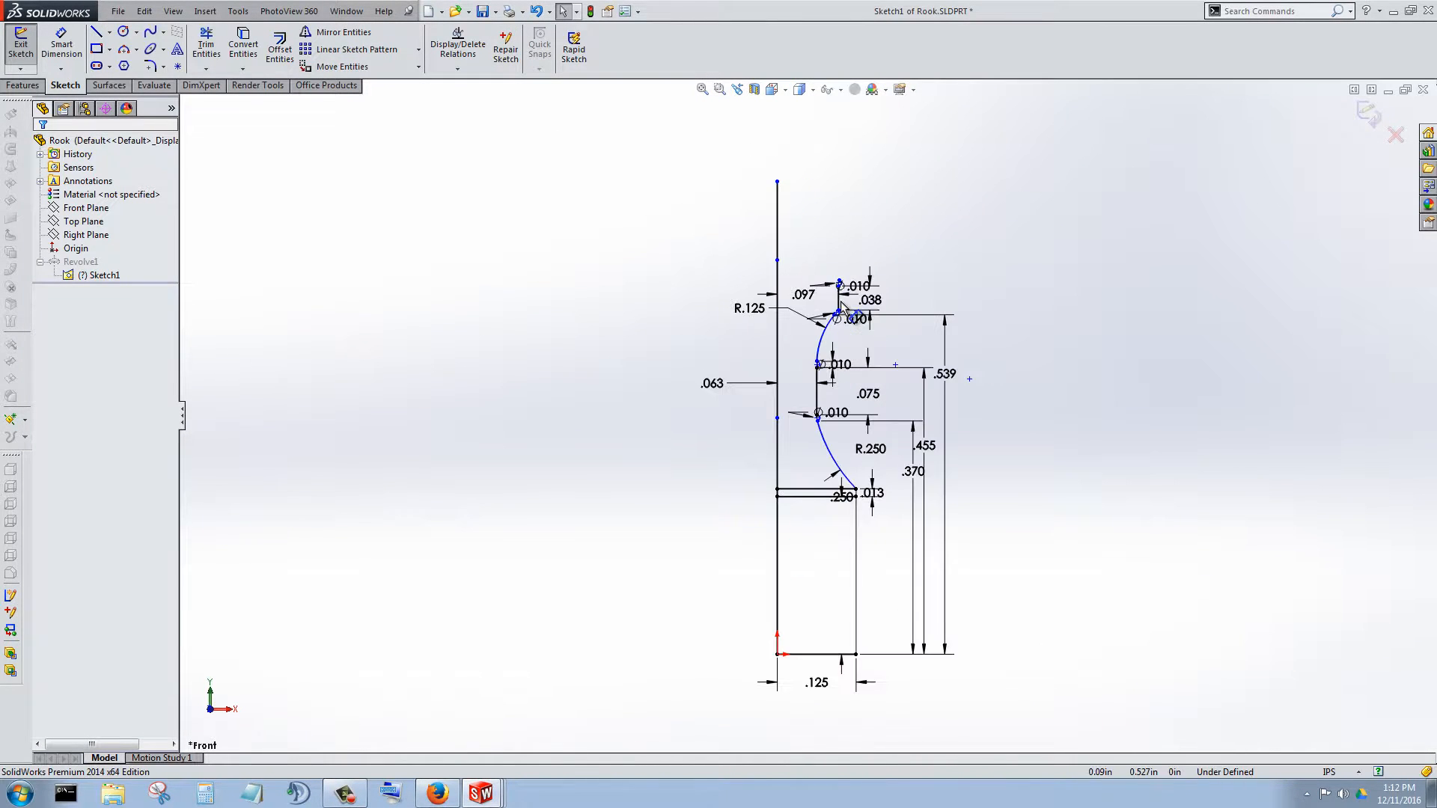
left_click(1262, 10)
type("del")
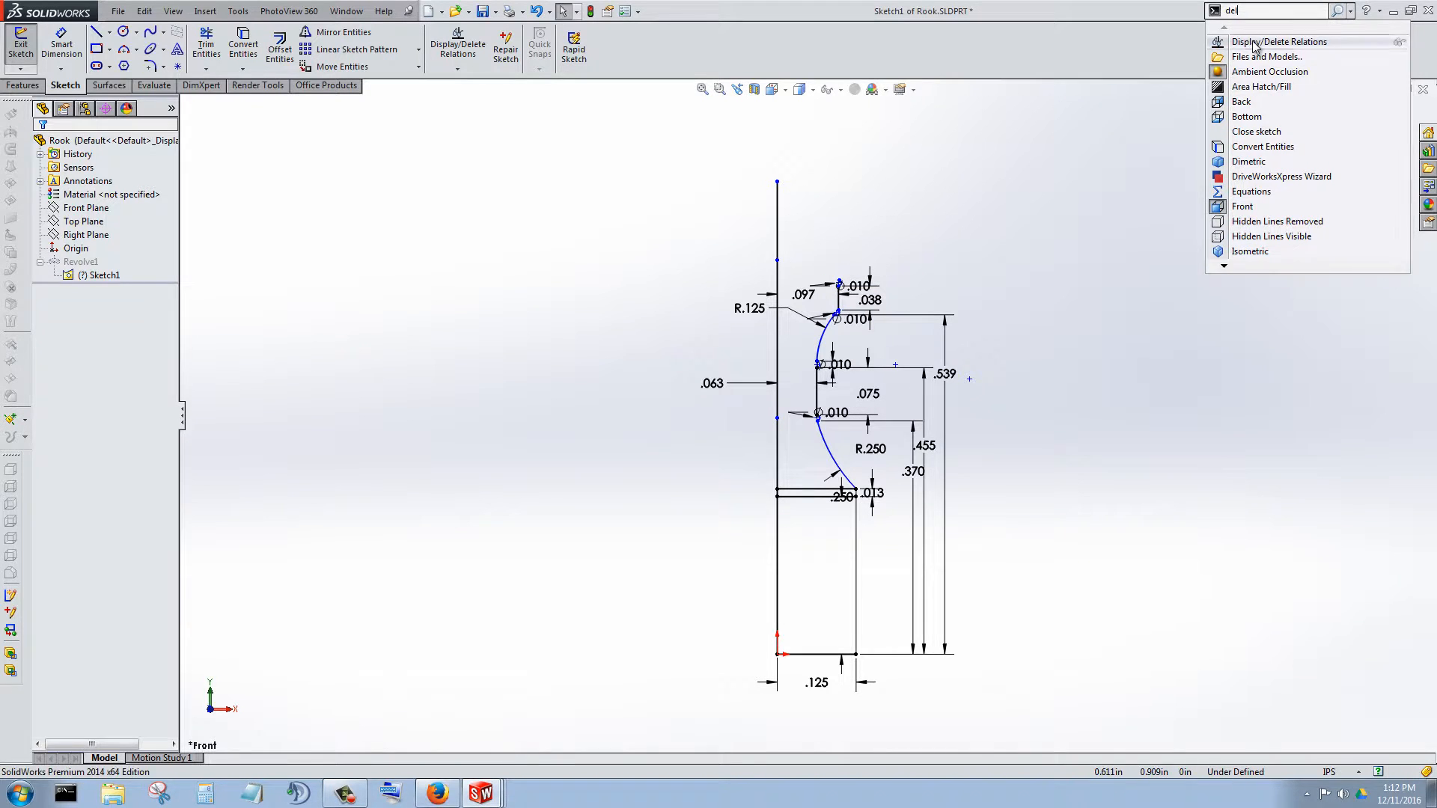
left_click(1279, 42)
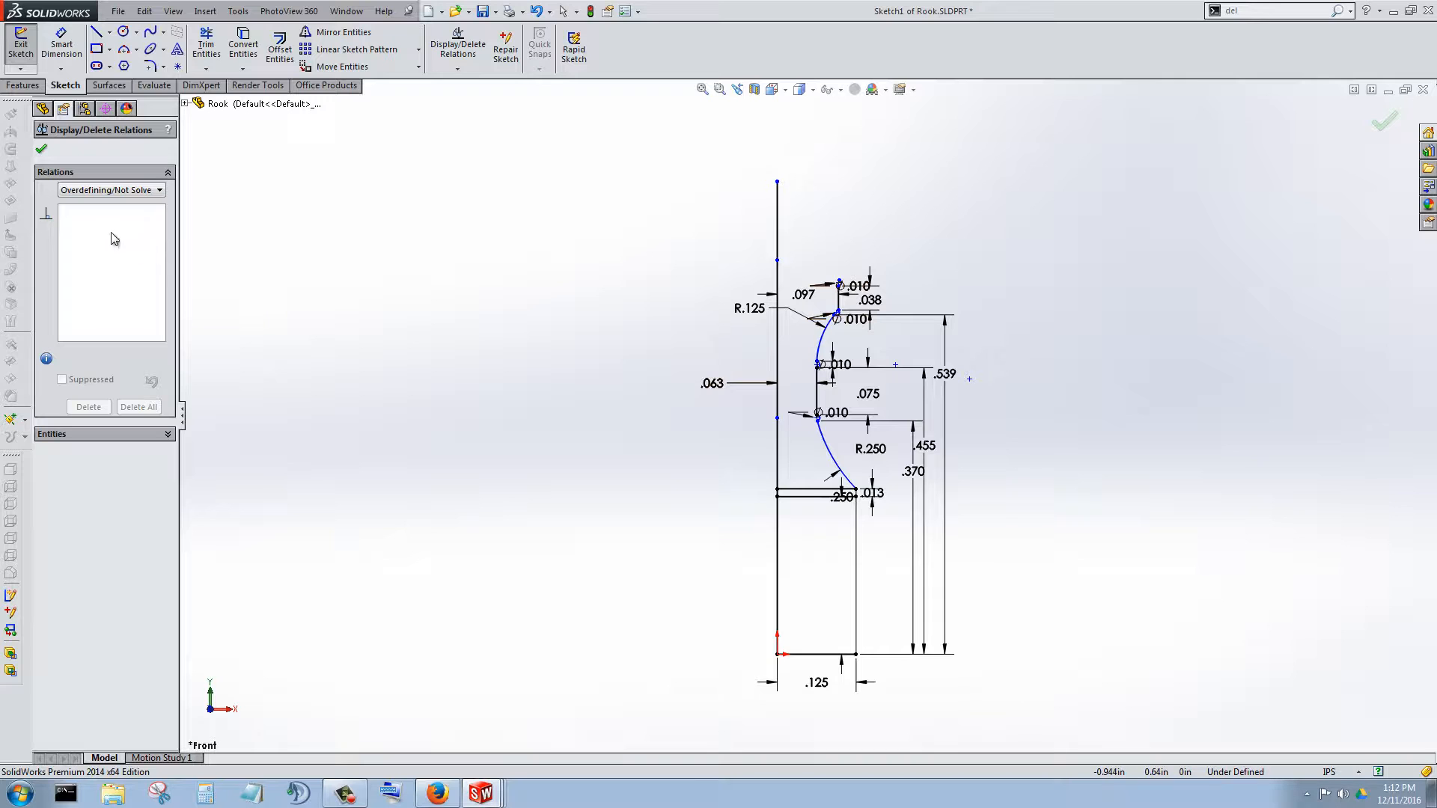
mouse_move(496, 123)
left_mouse_down()
mouse_move(678, 283)
mouse_move(1125, 748)
left_mouse_up()
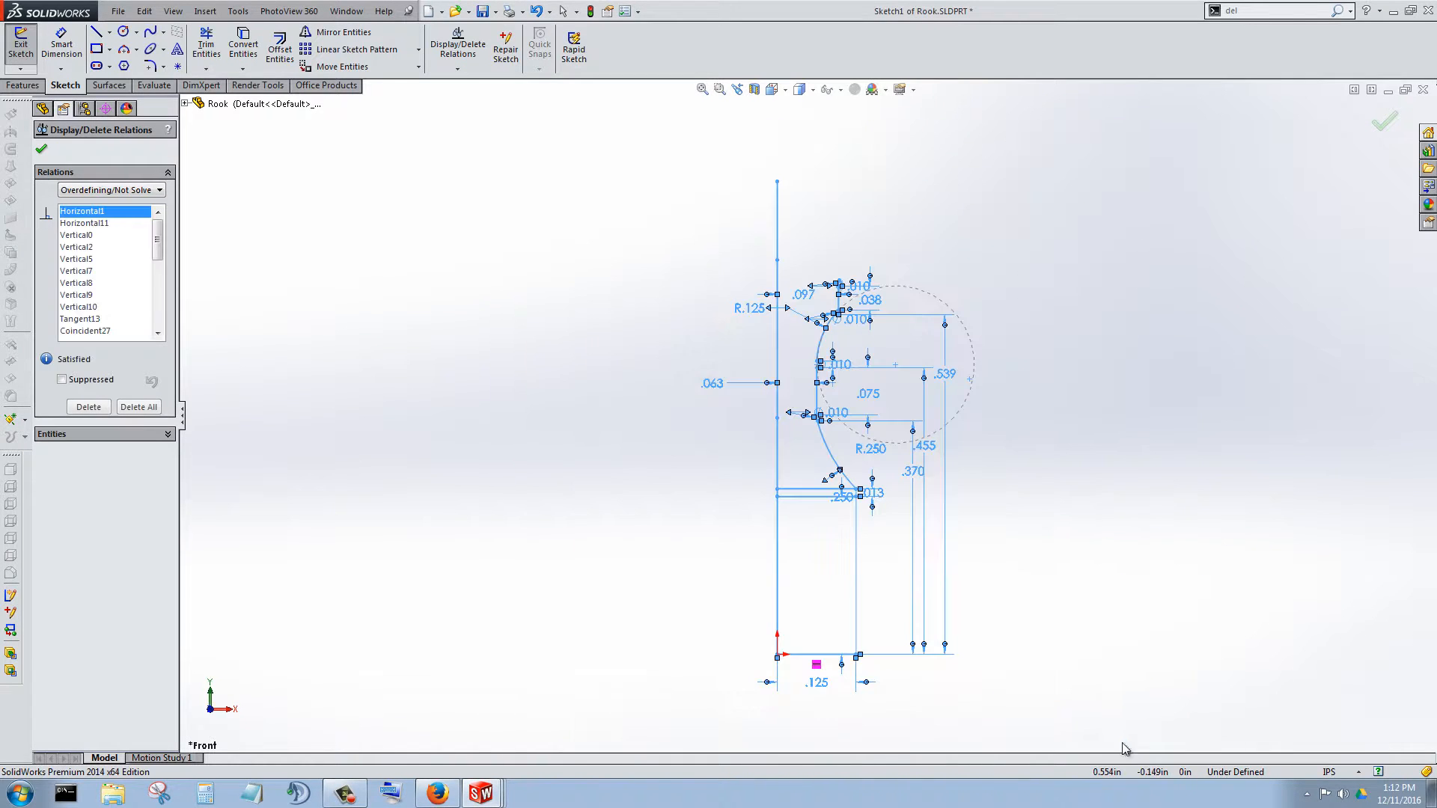
left_click(147, 408)
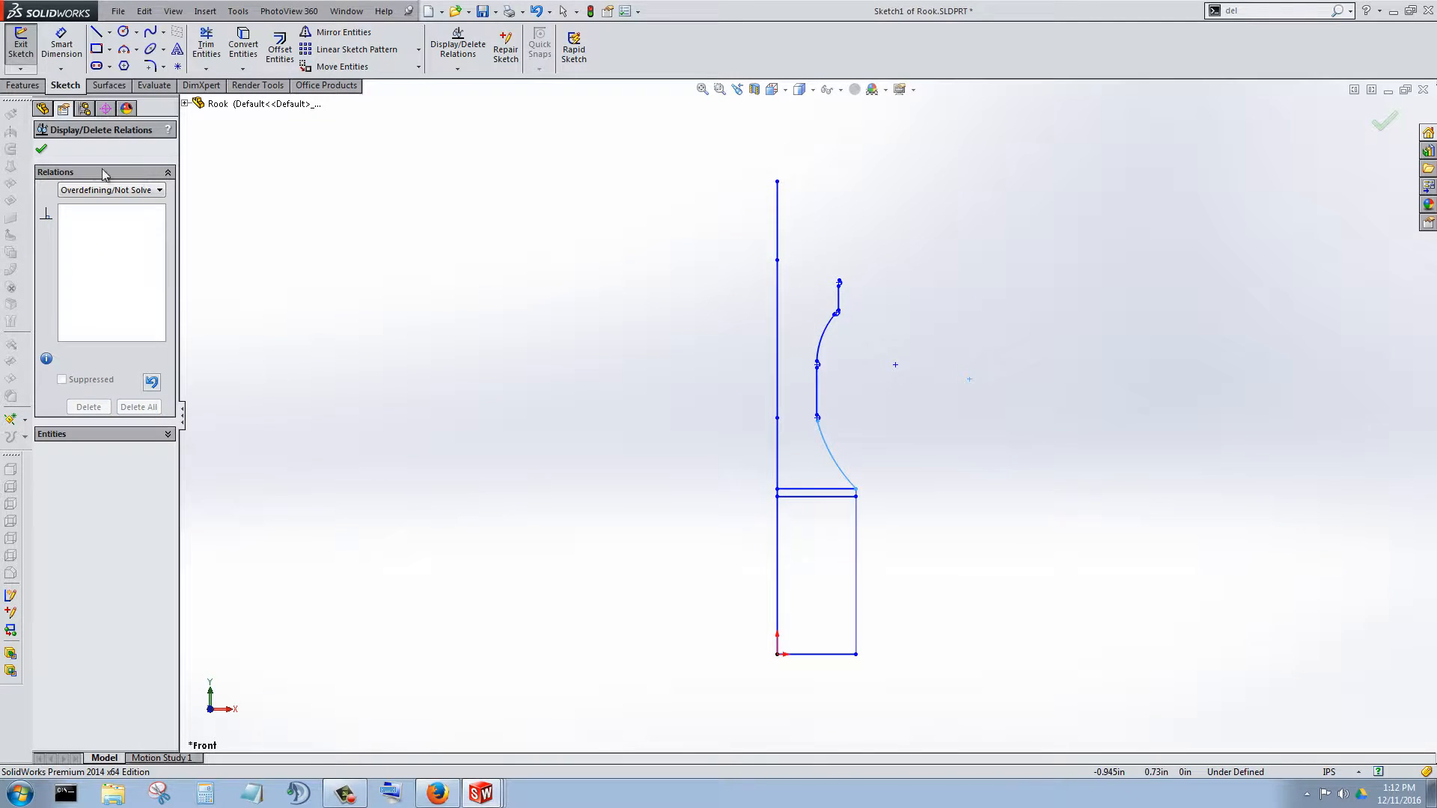
left_click(41, 152)
scroll(703, 395, "up", 3)
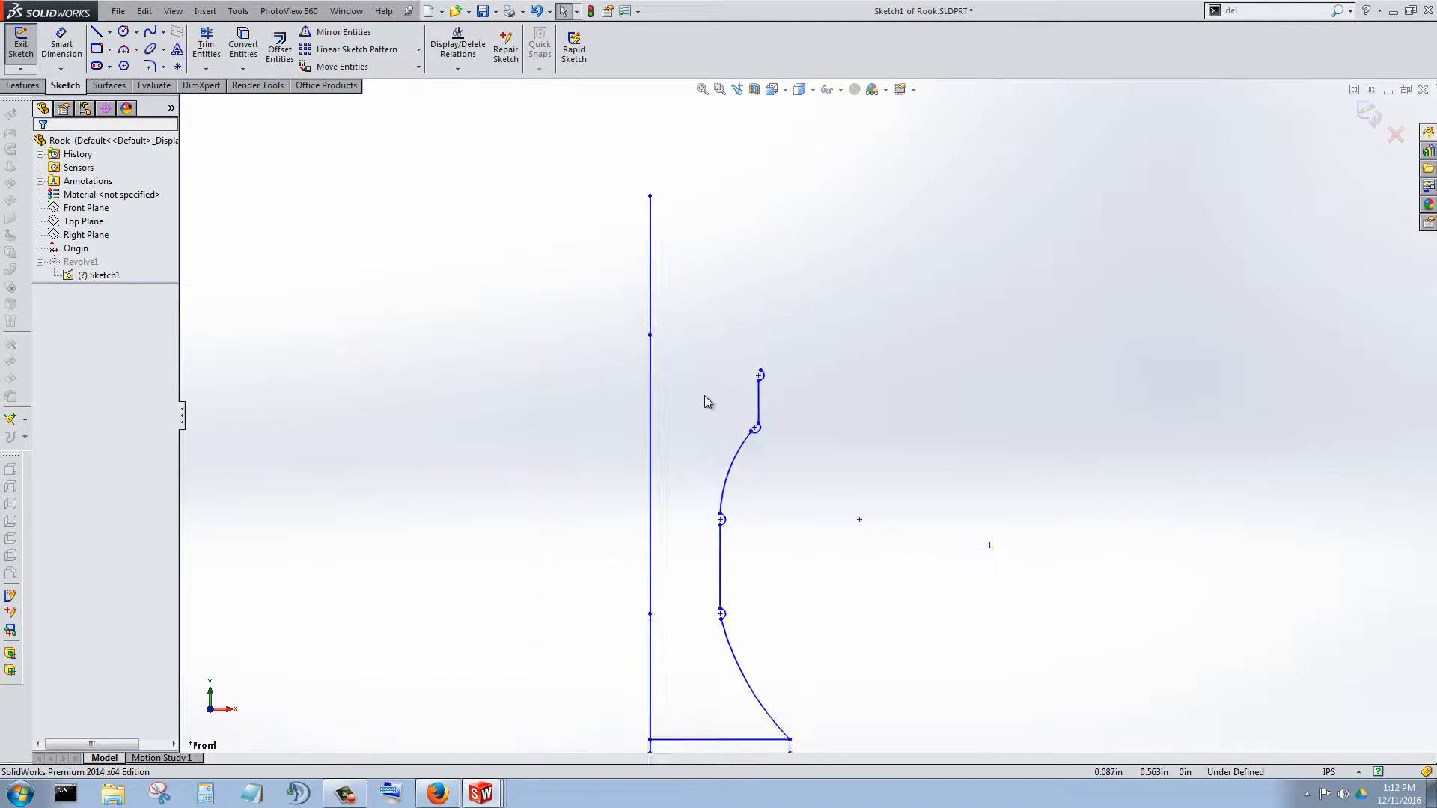
scroll(792, 391, "down", 4)
scroll(811, 362, "up", 1)
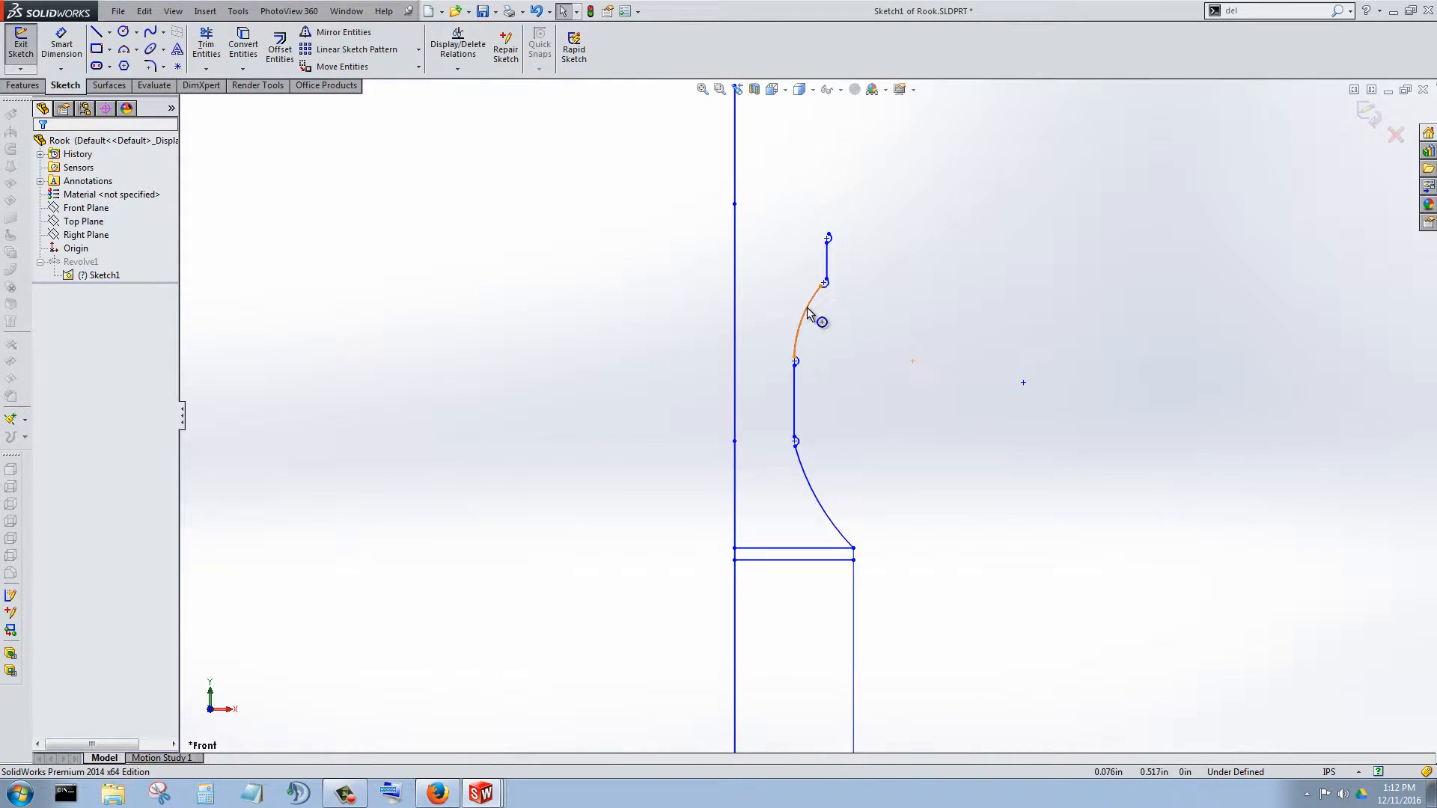
scroll(823, 329, "up", 1)
scroll(815, 397, "down", 2)
scroll(822, 496, "up", 1)
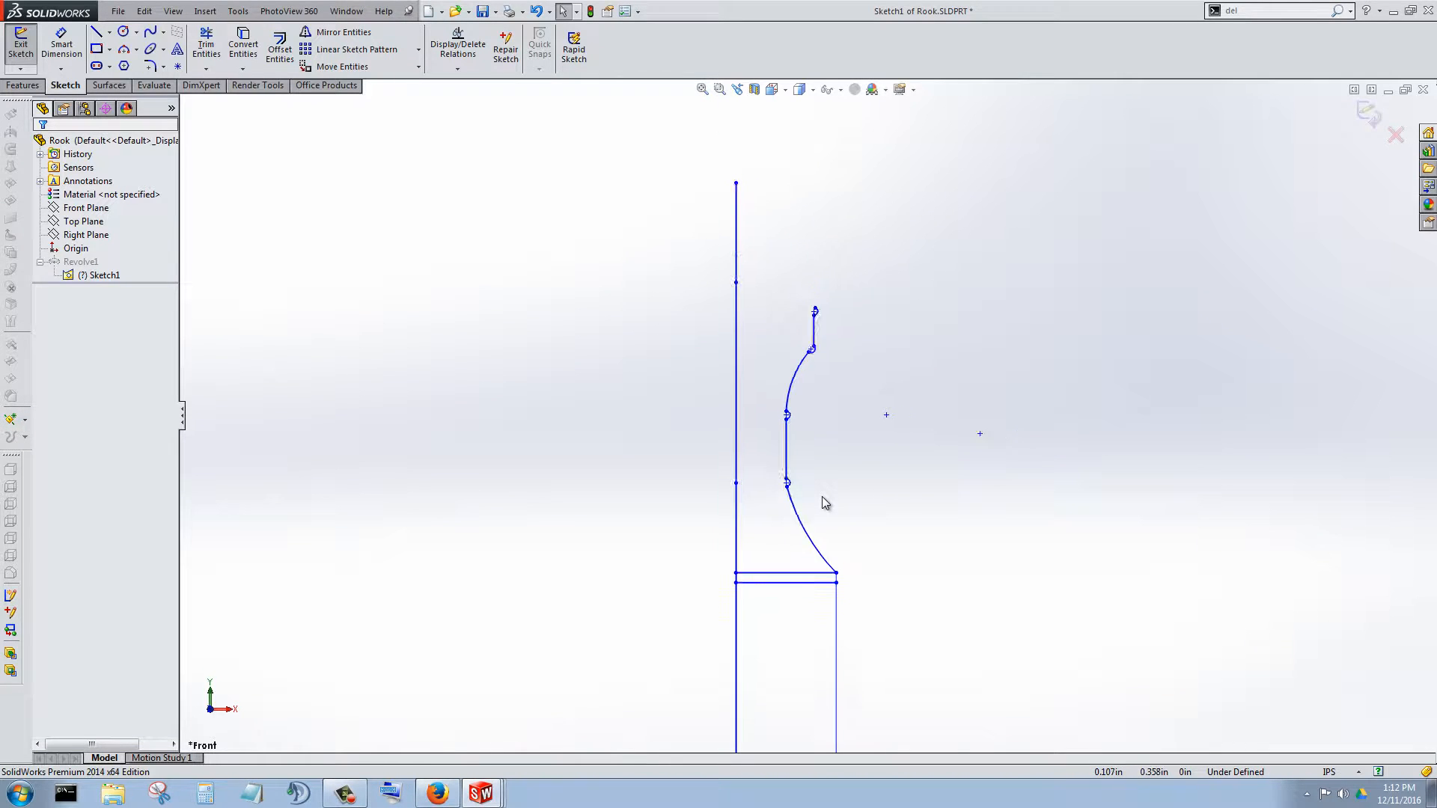
scroll(810, 425, "down", 2)
scroll(800, 412, "up", 3)
scroll(775, 383, "down", 4)
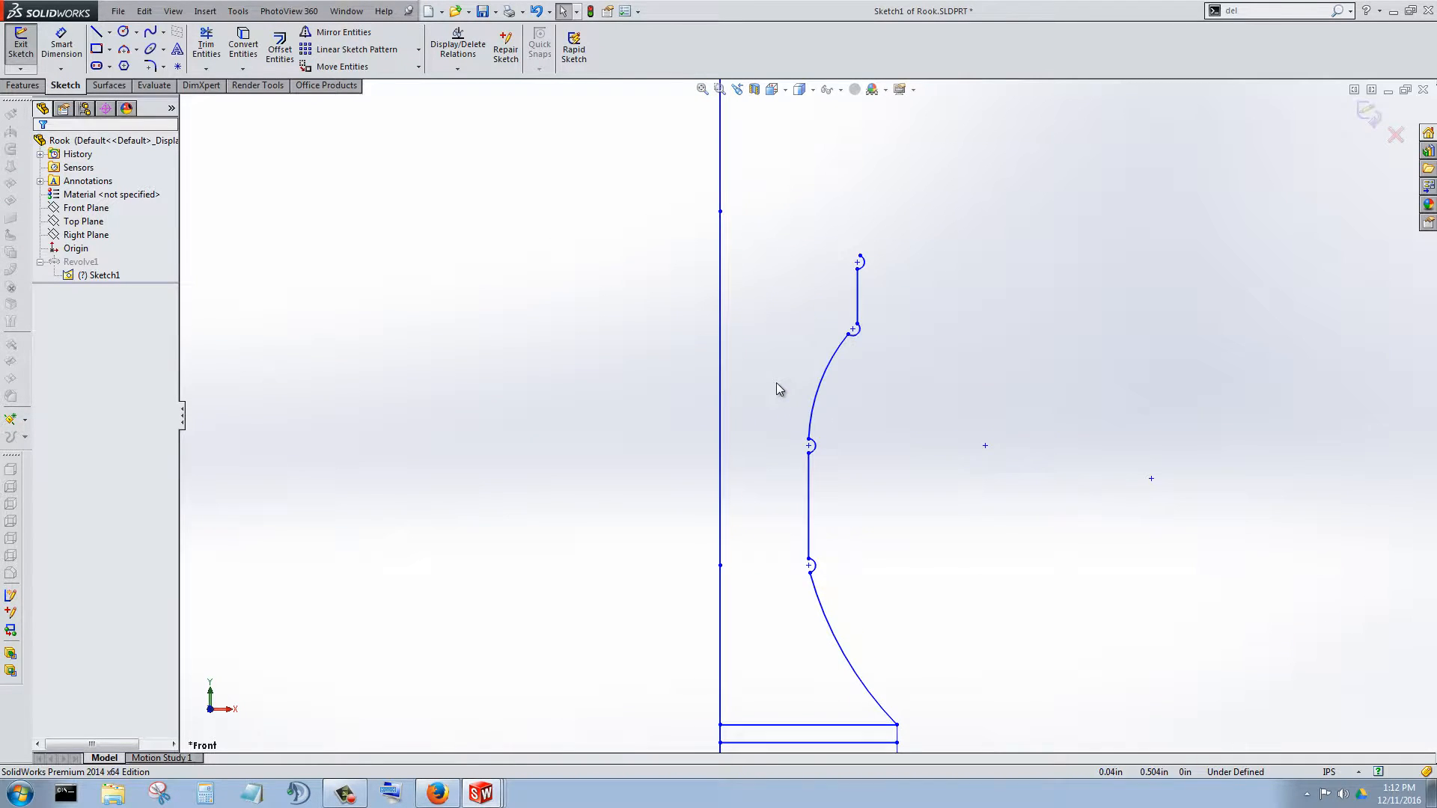
scroll(878, 347, "up", 2)
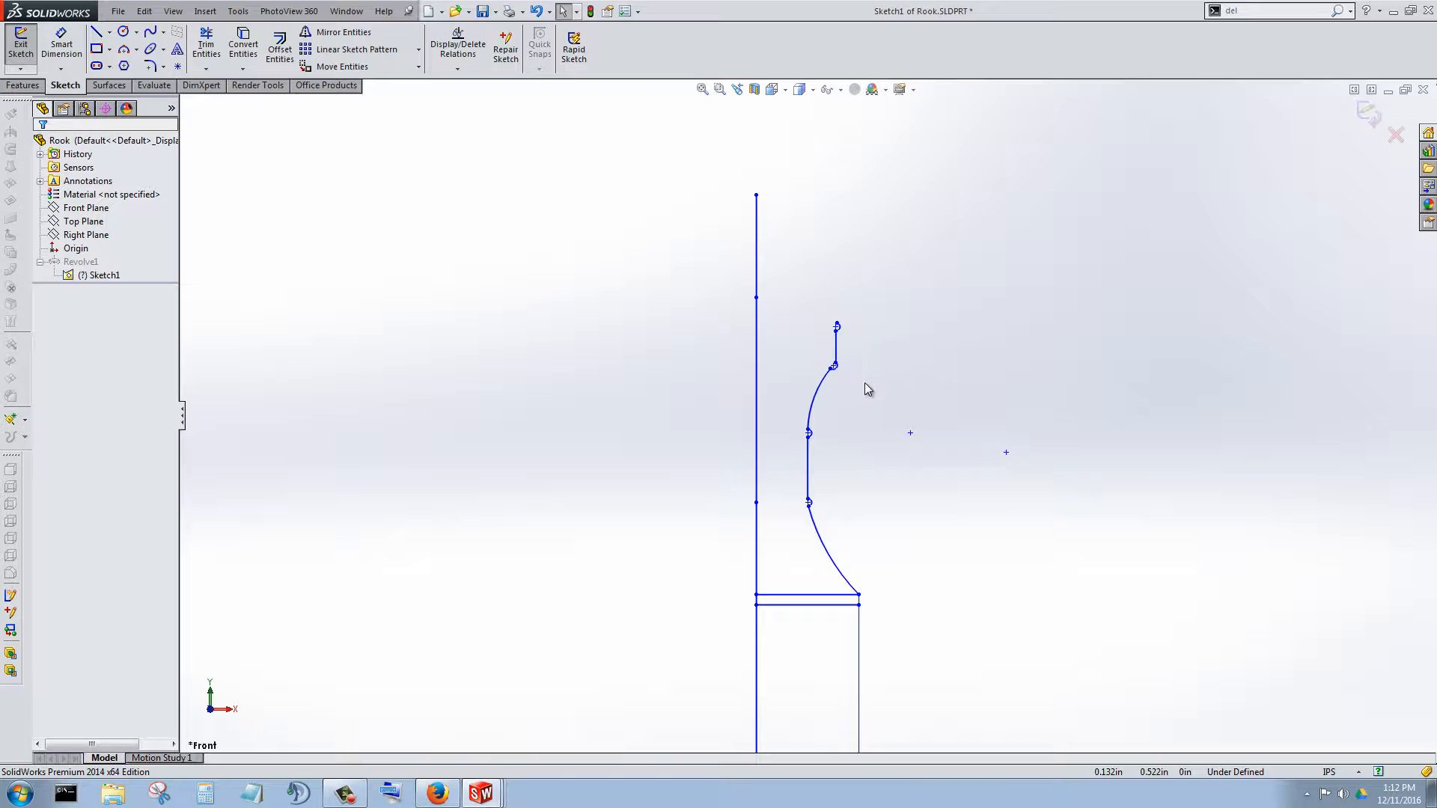
scroll(865, 383, "down", 2)
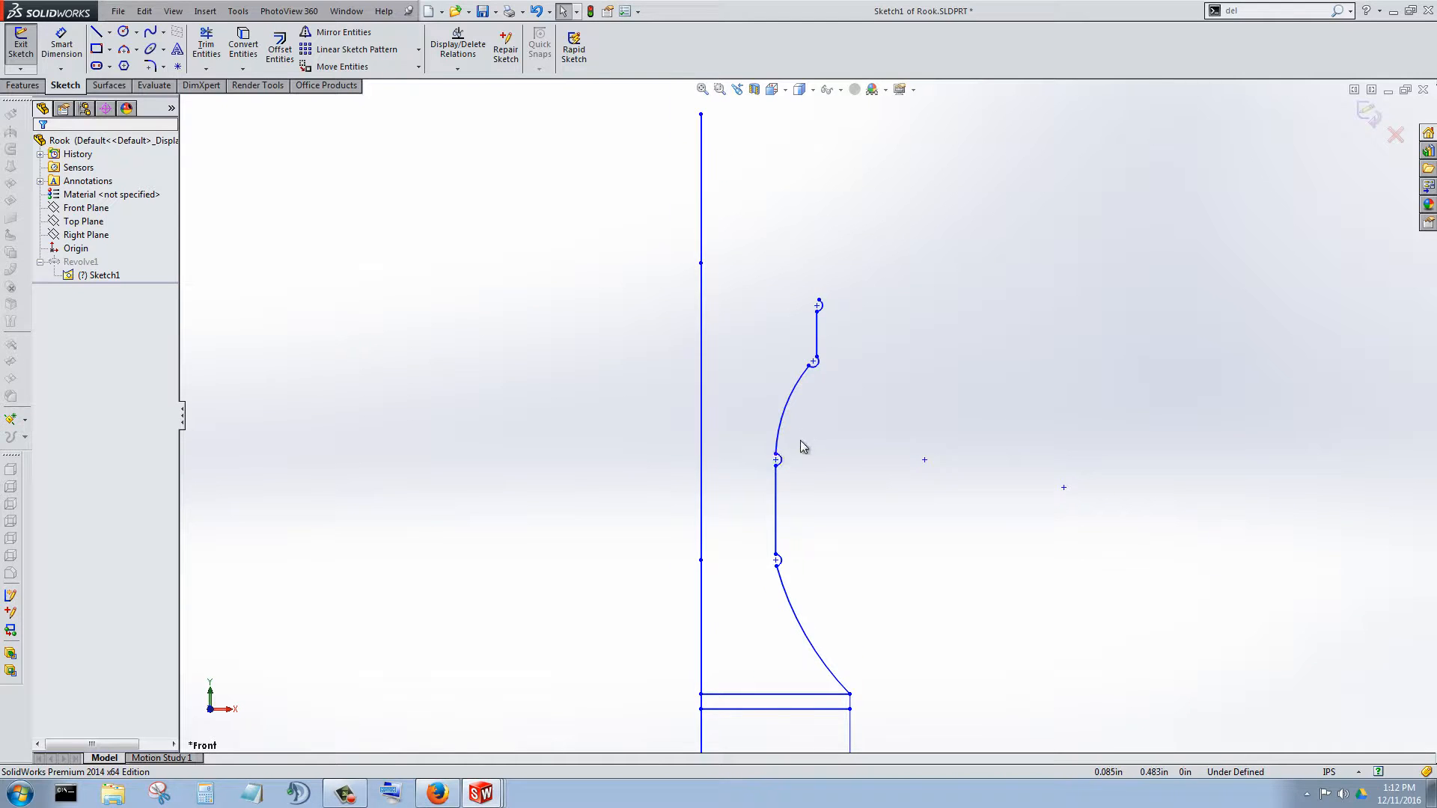
Try to reposition the upper curve's lower endpoint and the vertical neck line below it, and undo both moves.
scroll(804, 447, "down", 5)
left_click_drag(717, 470, 633, 333)
left_click_drag(715, 576, 1092, 524)
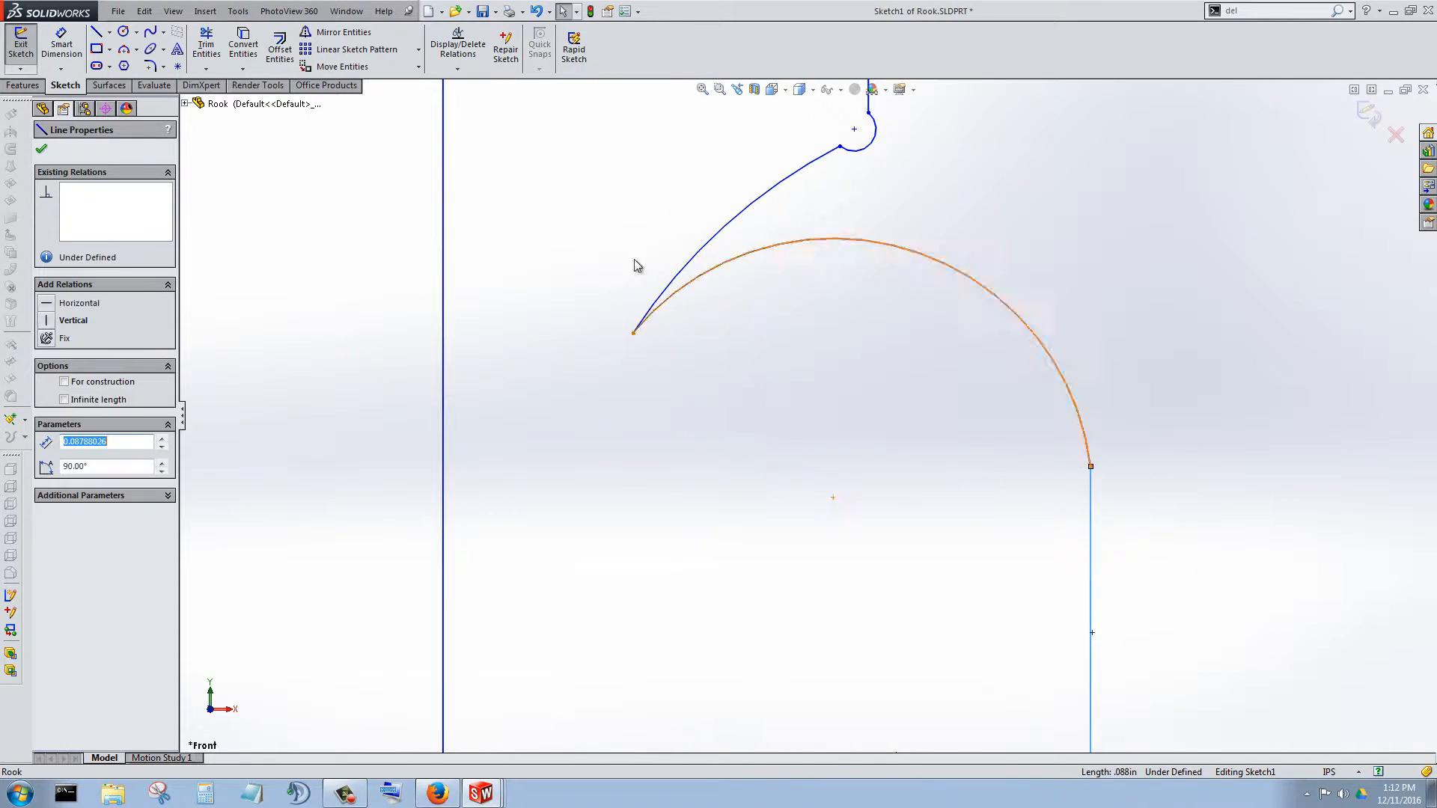
left_click(536, 11)
key("f")
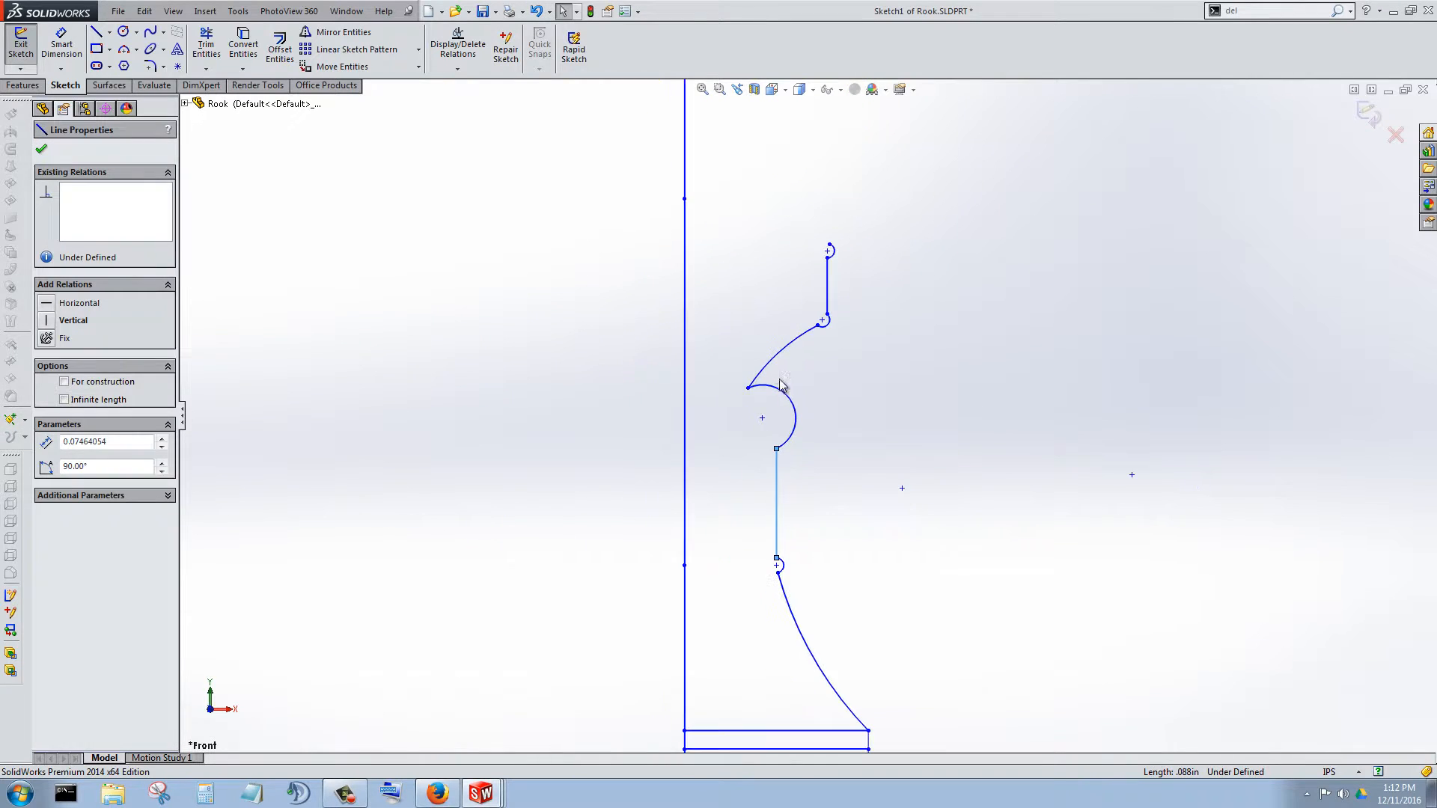
left_click(536, 13)
scroll(807, 218, "down", 1)
scroll(808, 224, "up", 4)
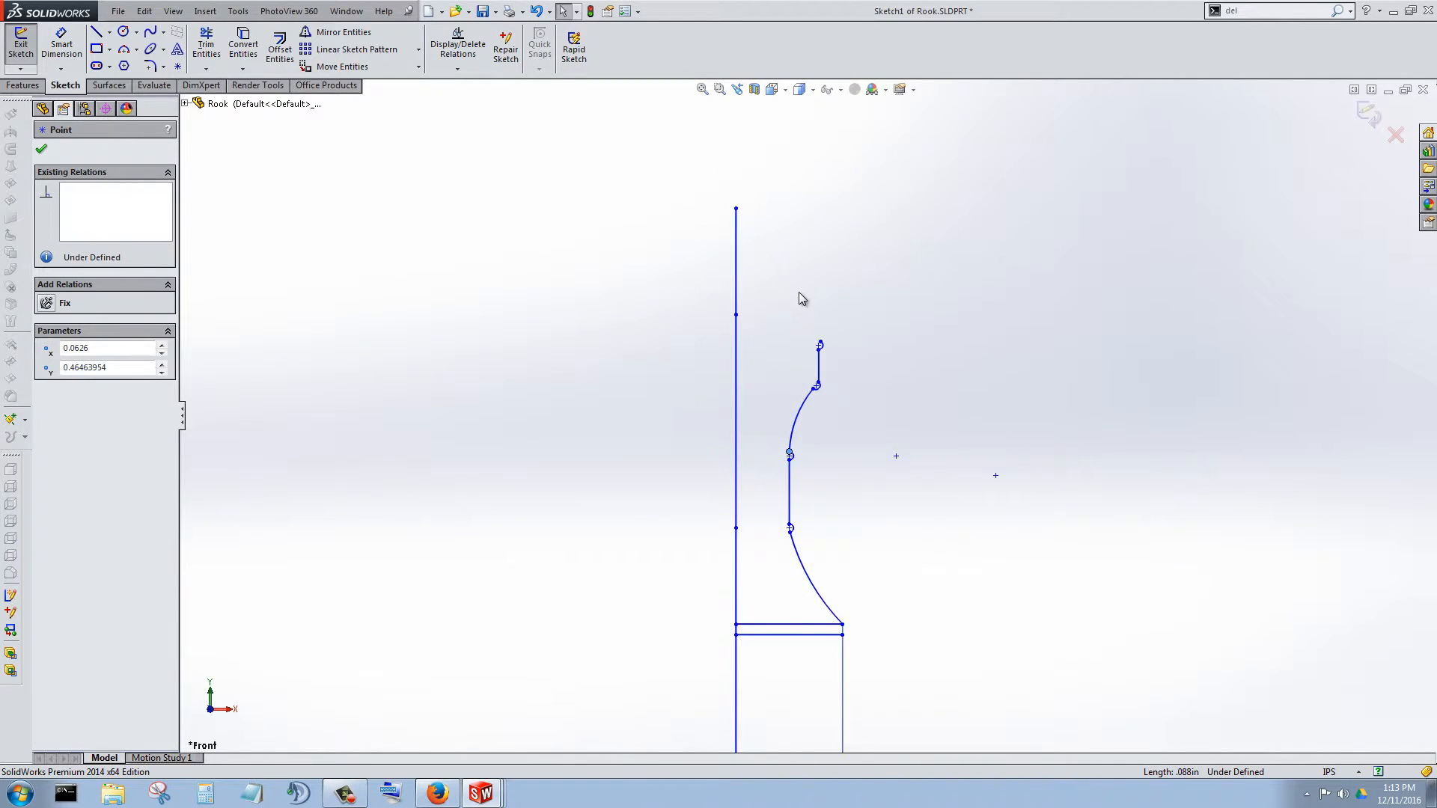
scroll(801, 298, "down", 4)
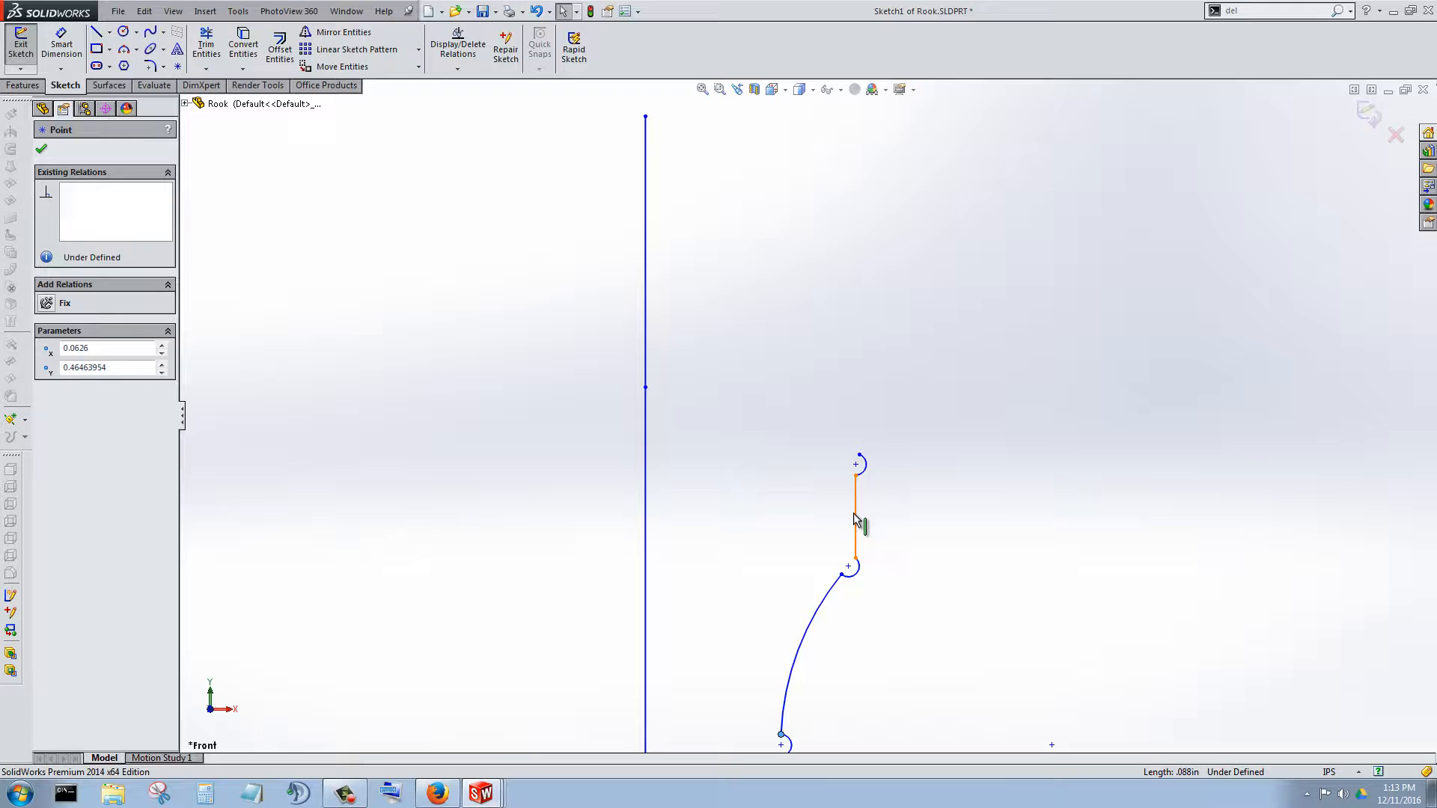
scroll(853, 513, "up", 2)
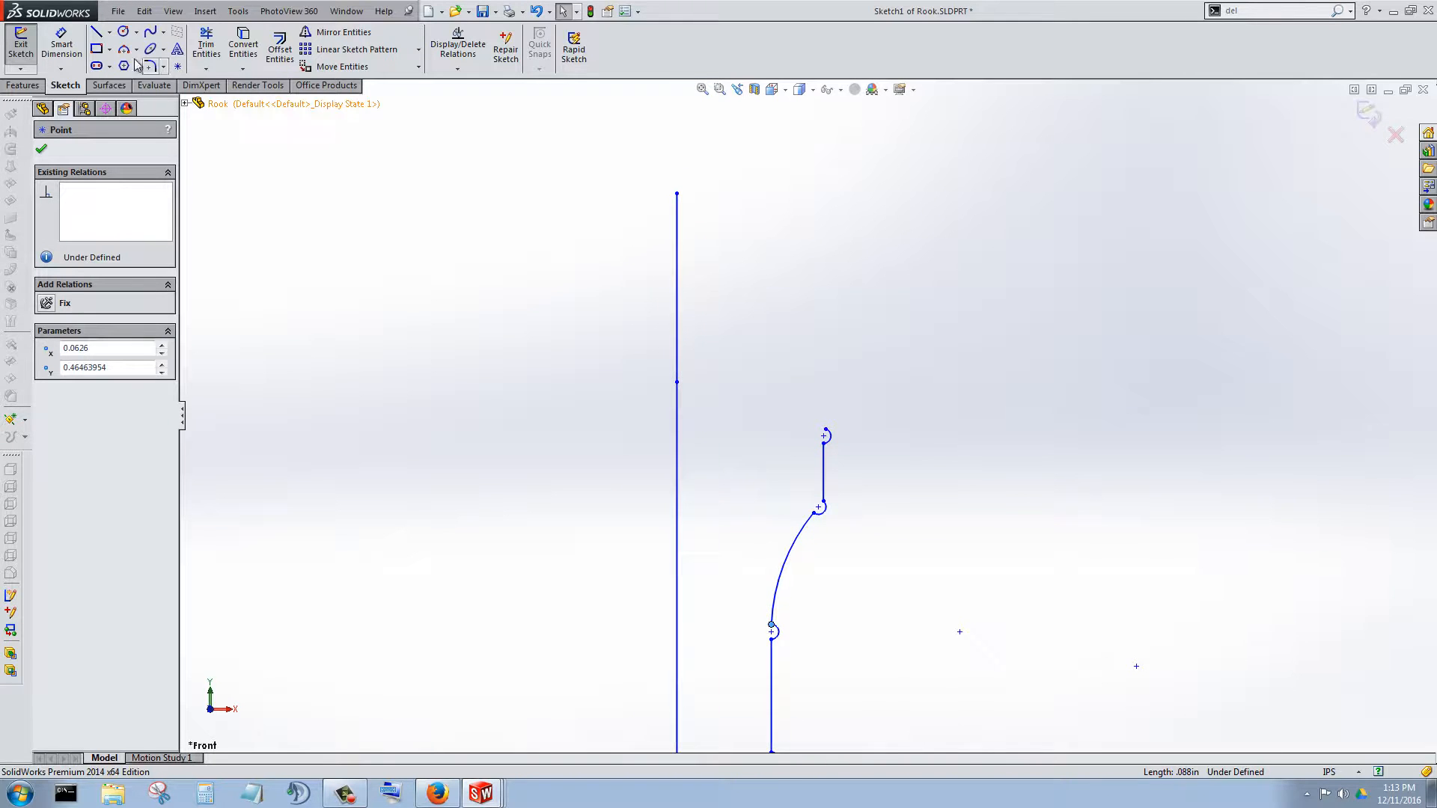
Dimension the upper vertical line between the two small arcs of the profile, with a length of .075 in.
left_click(62, 45)
left_click(828, 476)
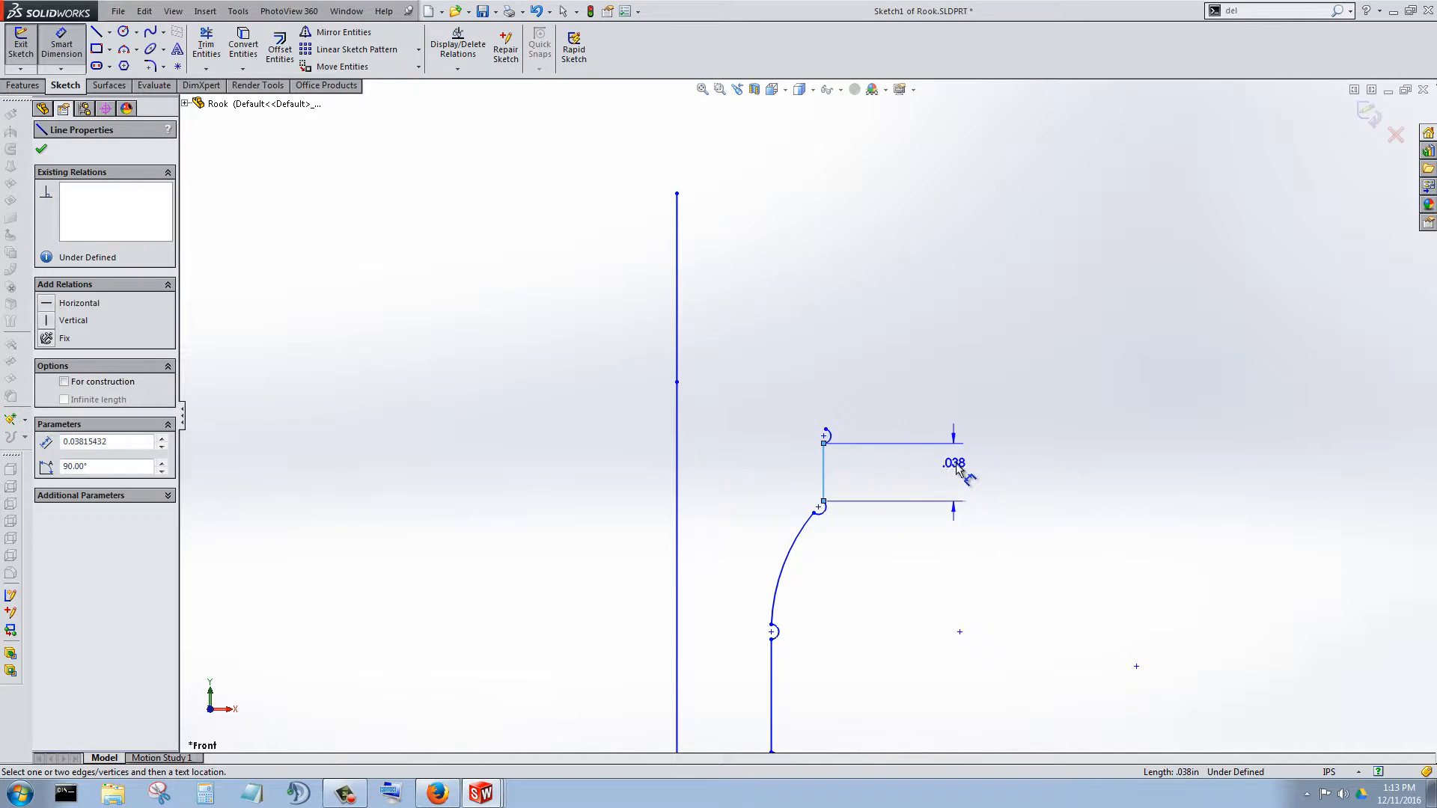
left_click(958, 474)
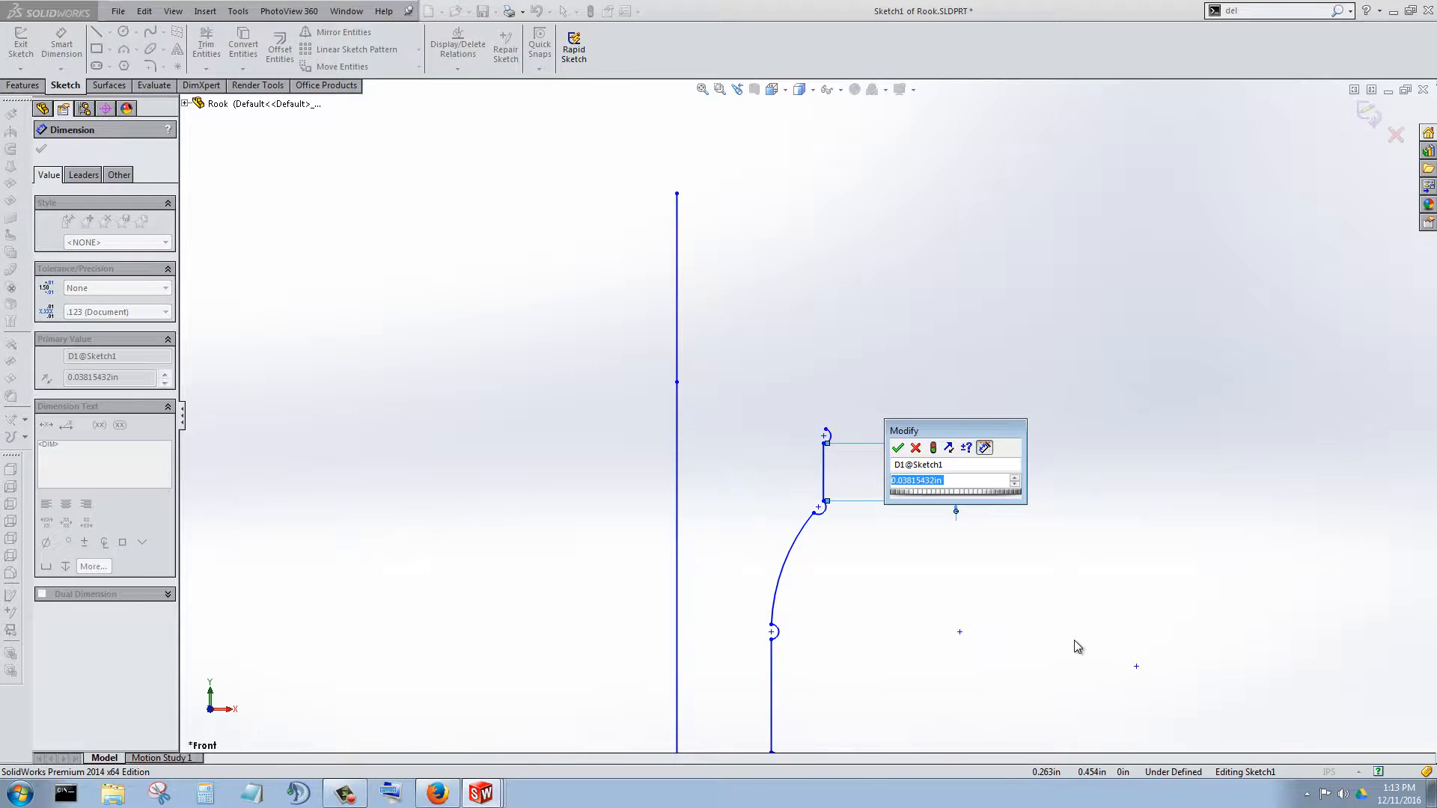
type(".075")
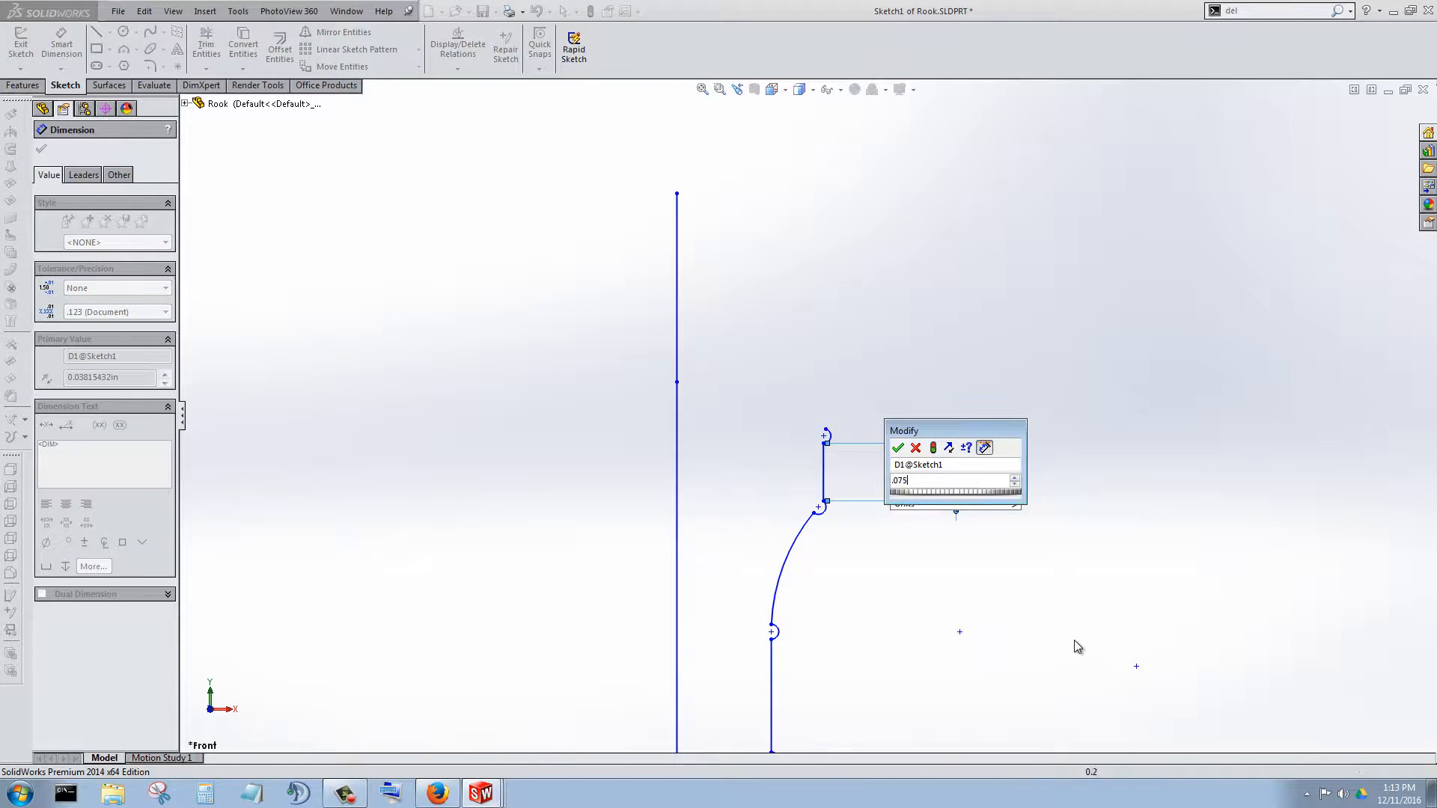
key("Return")
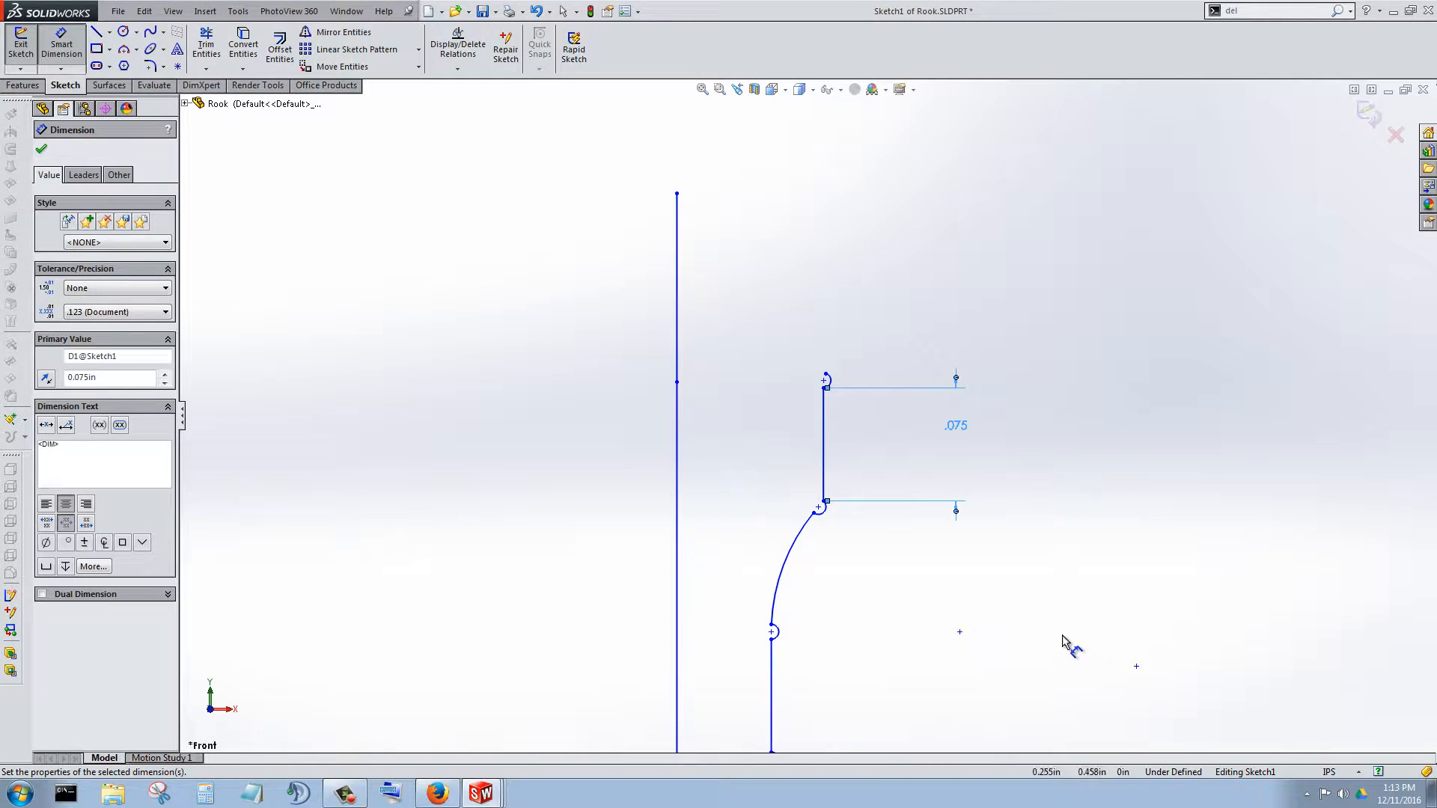
Set the length dimension of the upper vertical line to .100 in.
double_click(961, 425)
type(".")
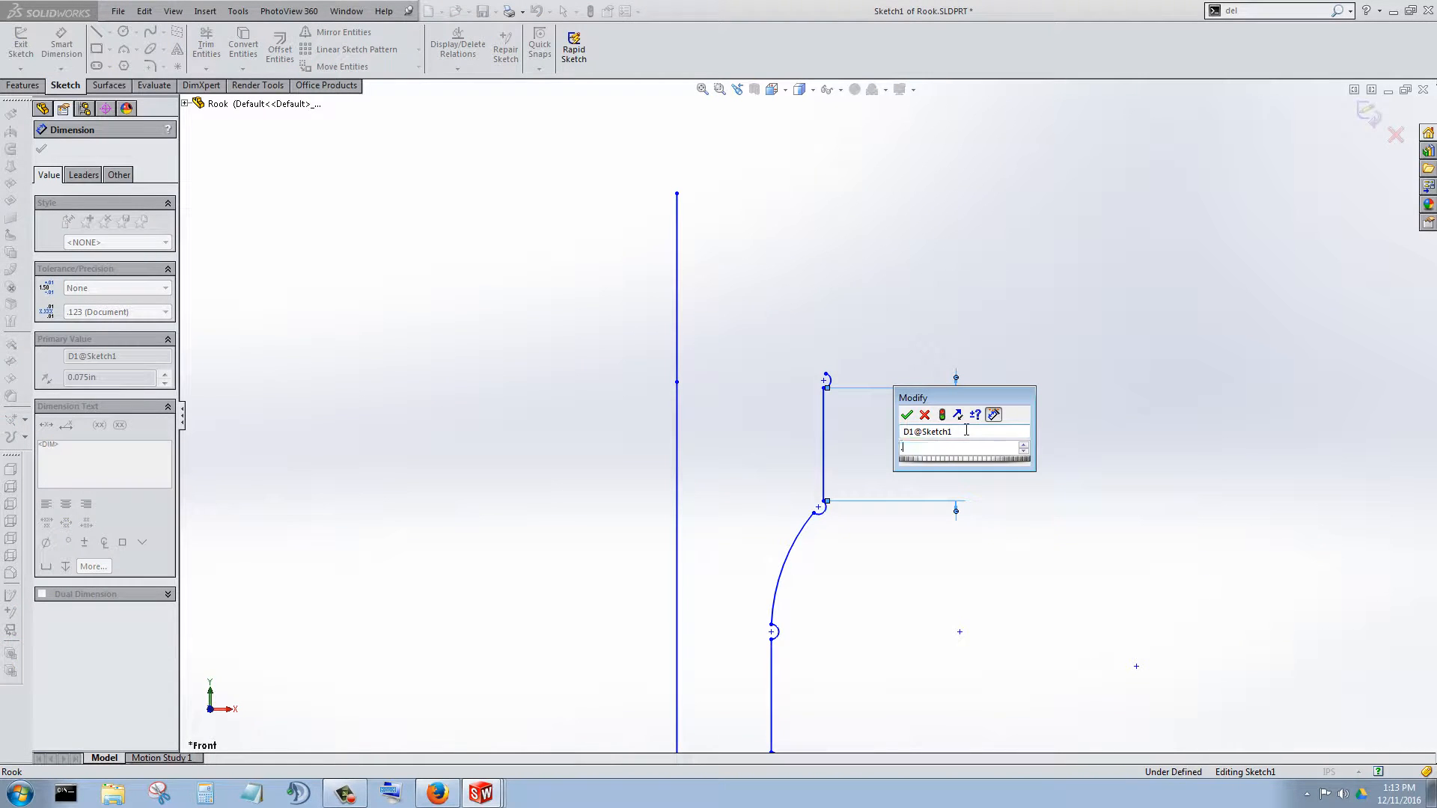
type("100")
key("Return")
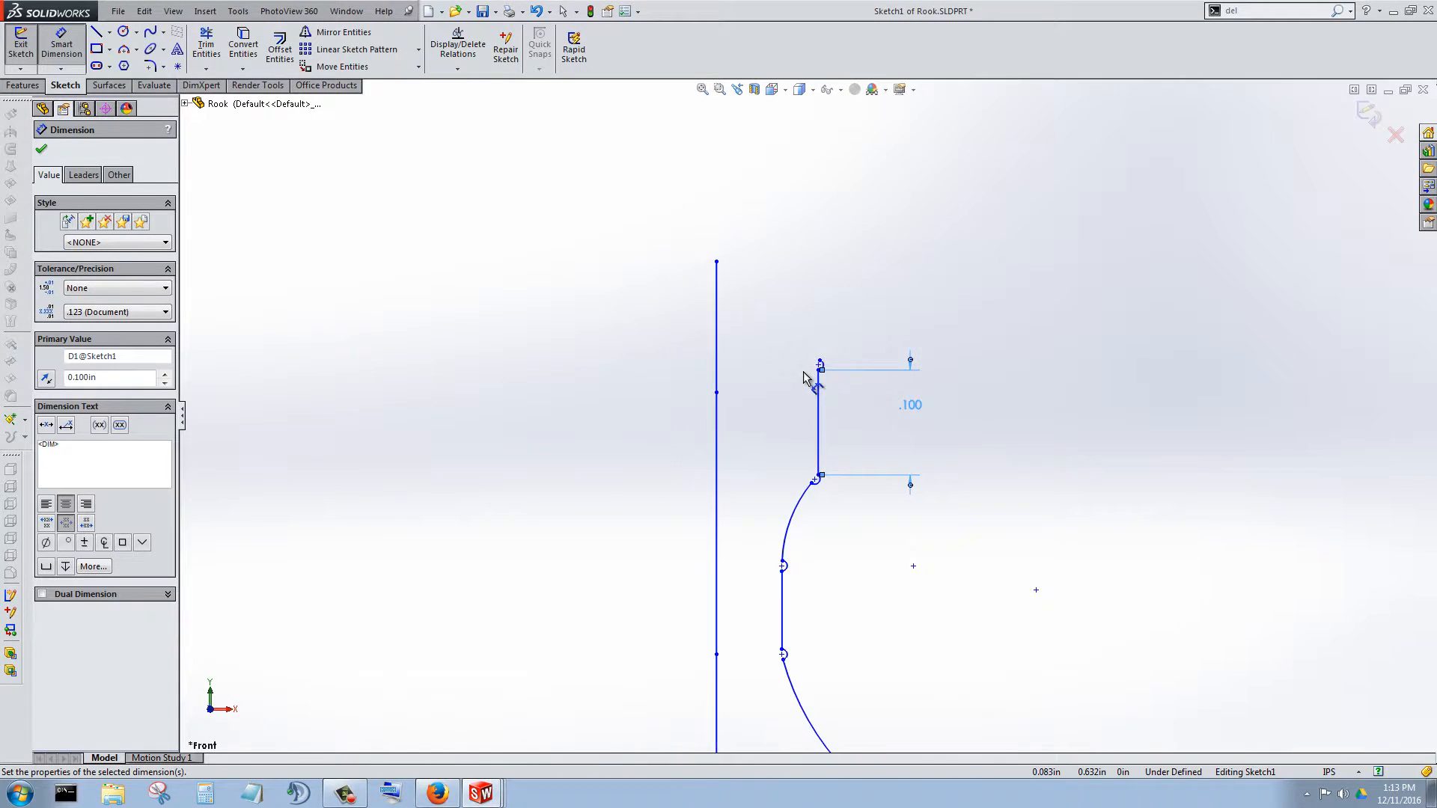
Examine the profile sketch from the open upper arc down along the curves and neck line to the base.
scroll(805, 377, "down", 4)
scroll(887, 389, "up", 2)
scroll(868, 480, "down", 2)
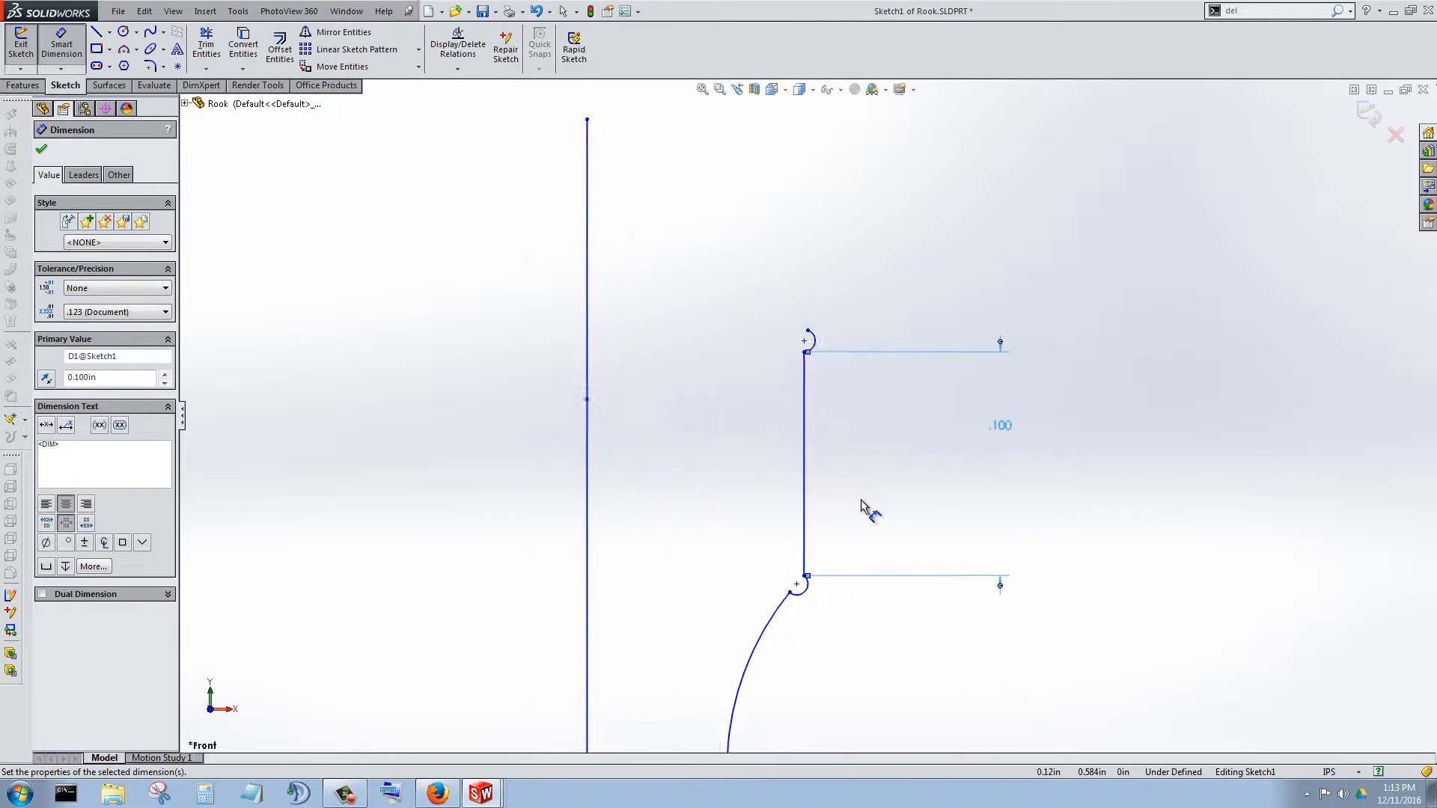
scroll(816, 591, "up", 2)
scroll(801, 486, "down", 2)
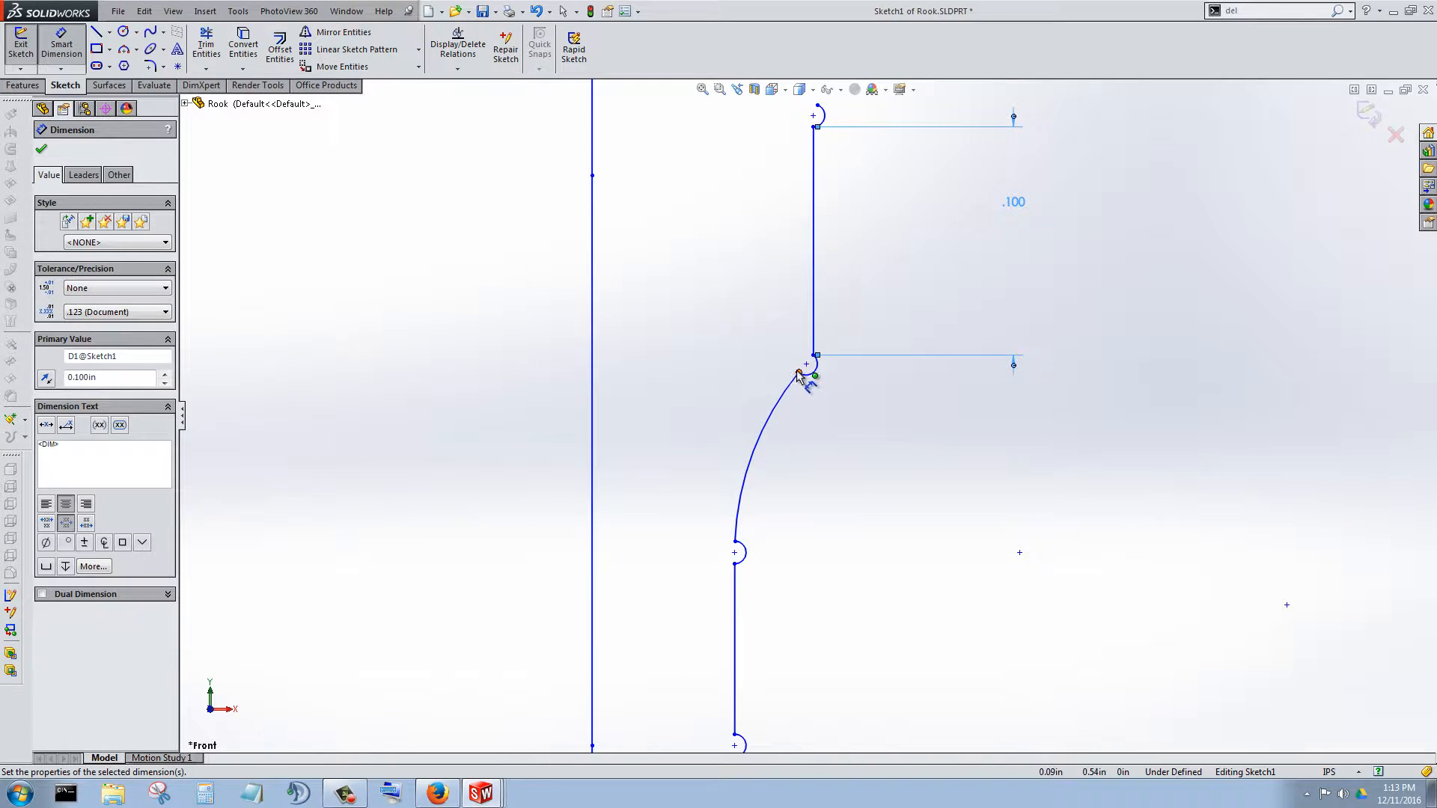
scroll(810, 449, "up", 3)
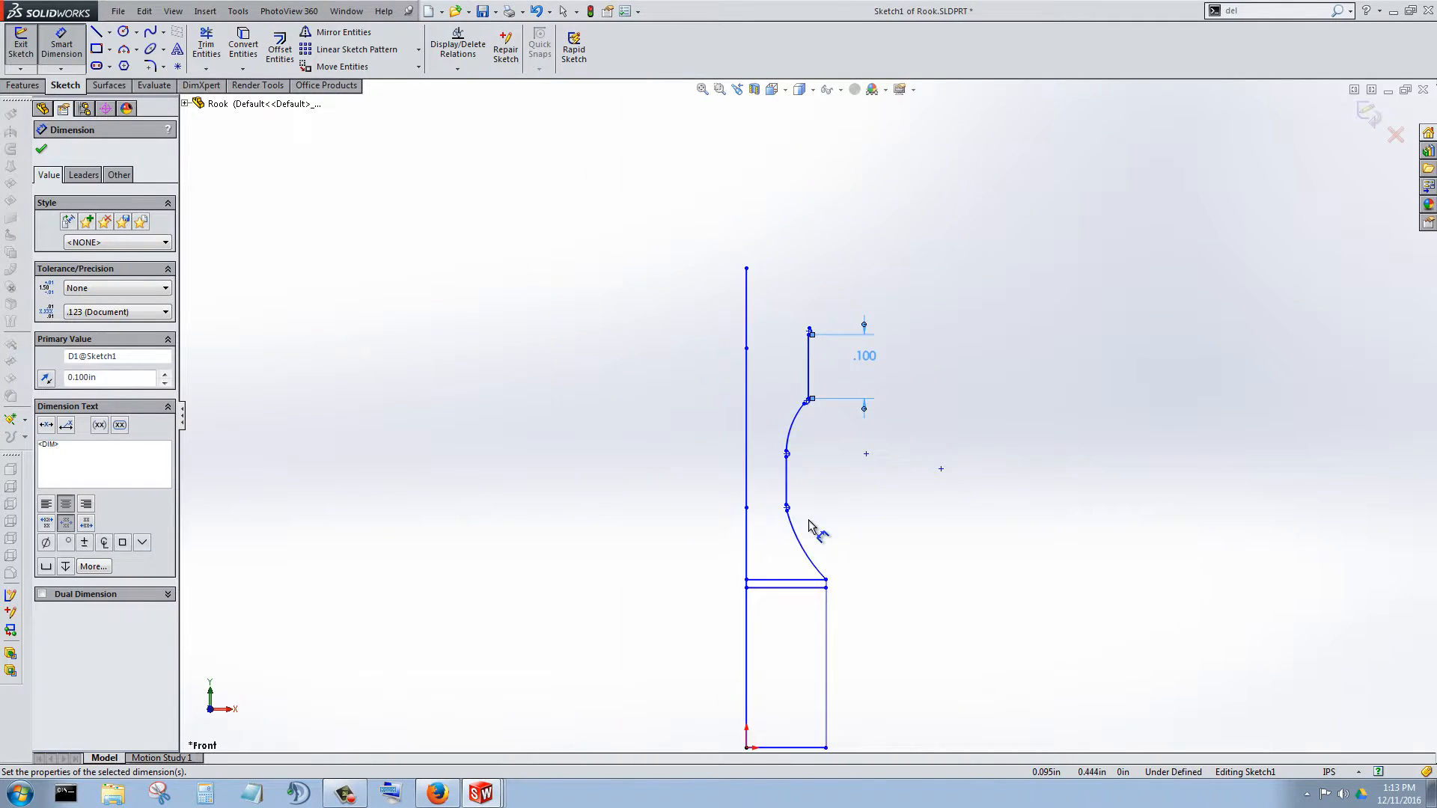
scroll(819, 523, "down", 2)
scroll(828, 385, "up", 2)
scroll(824, 340, "down", 3)
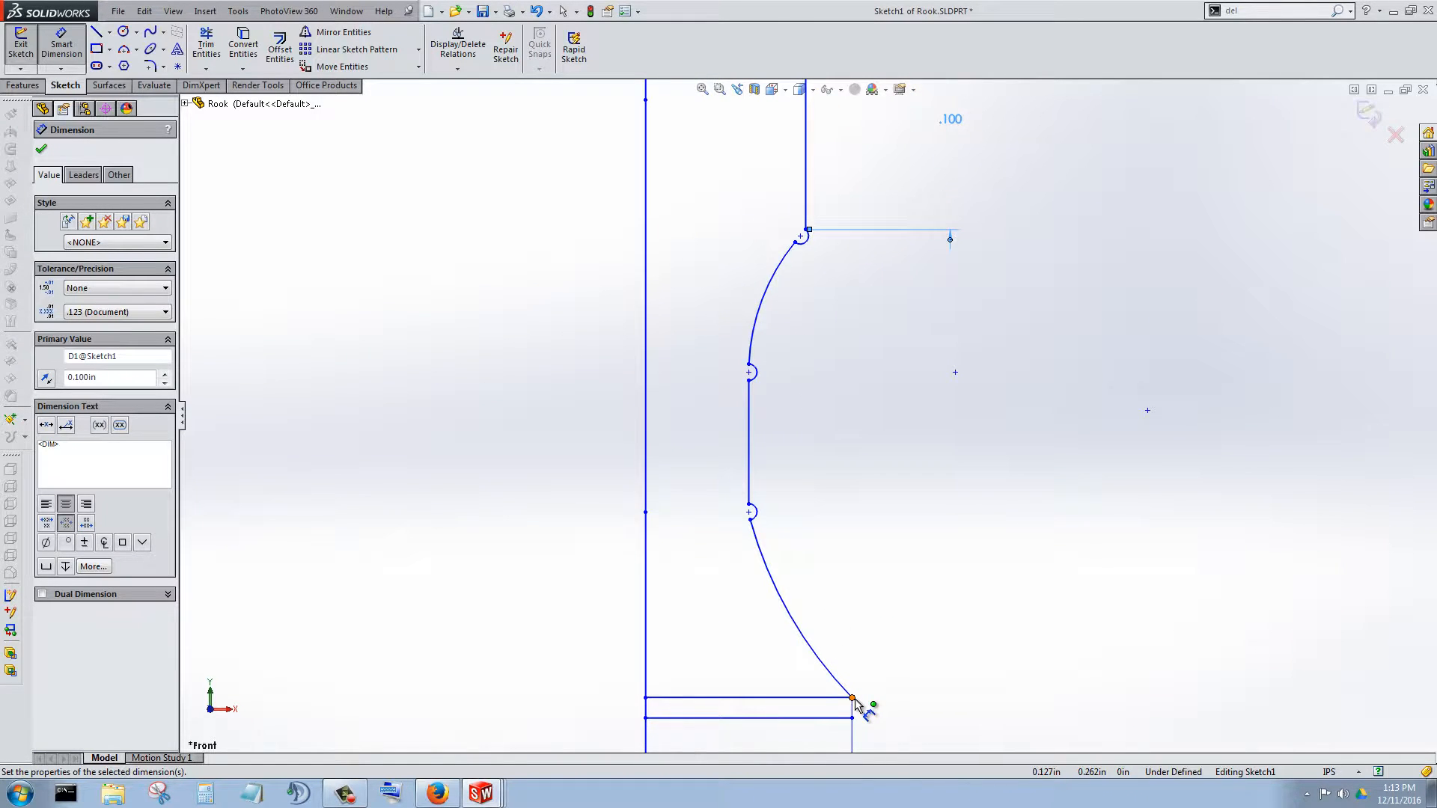
scroll(771, 498, "down", 4)
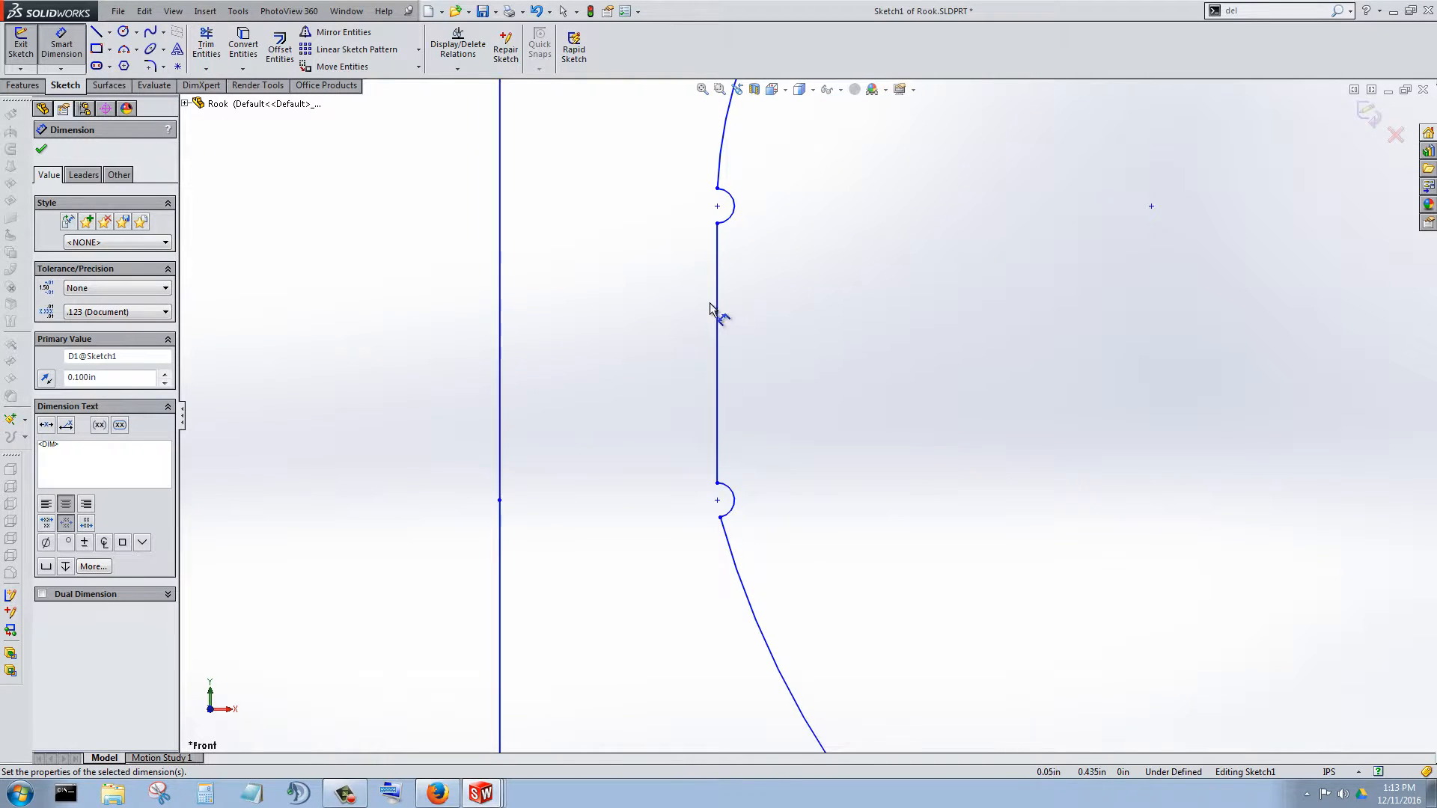
scroll(802, 231, "up", 2)
scroll(861, 277, "down", 2)
scroll(764, 601, "up", 4)
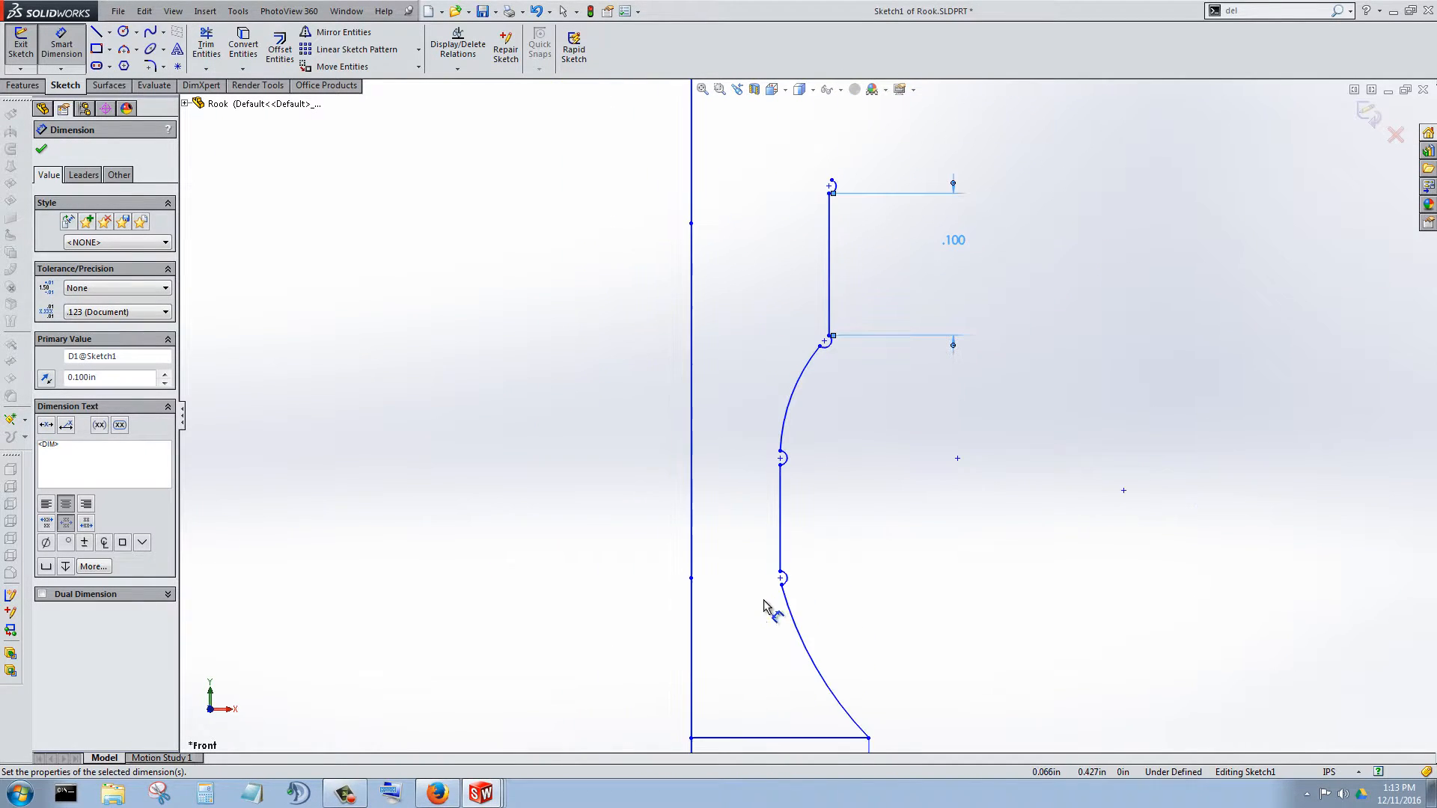
scroll(846, 438, "up", 2)
scroll(816, 300, "down", 4)
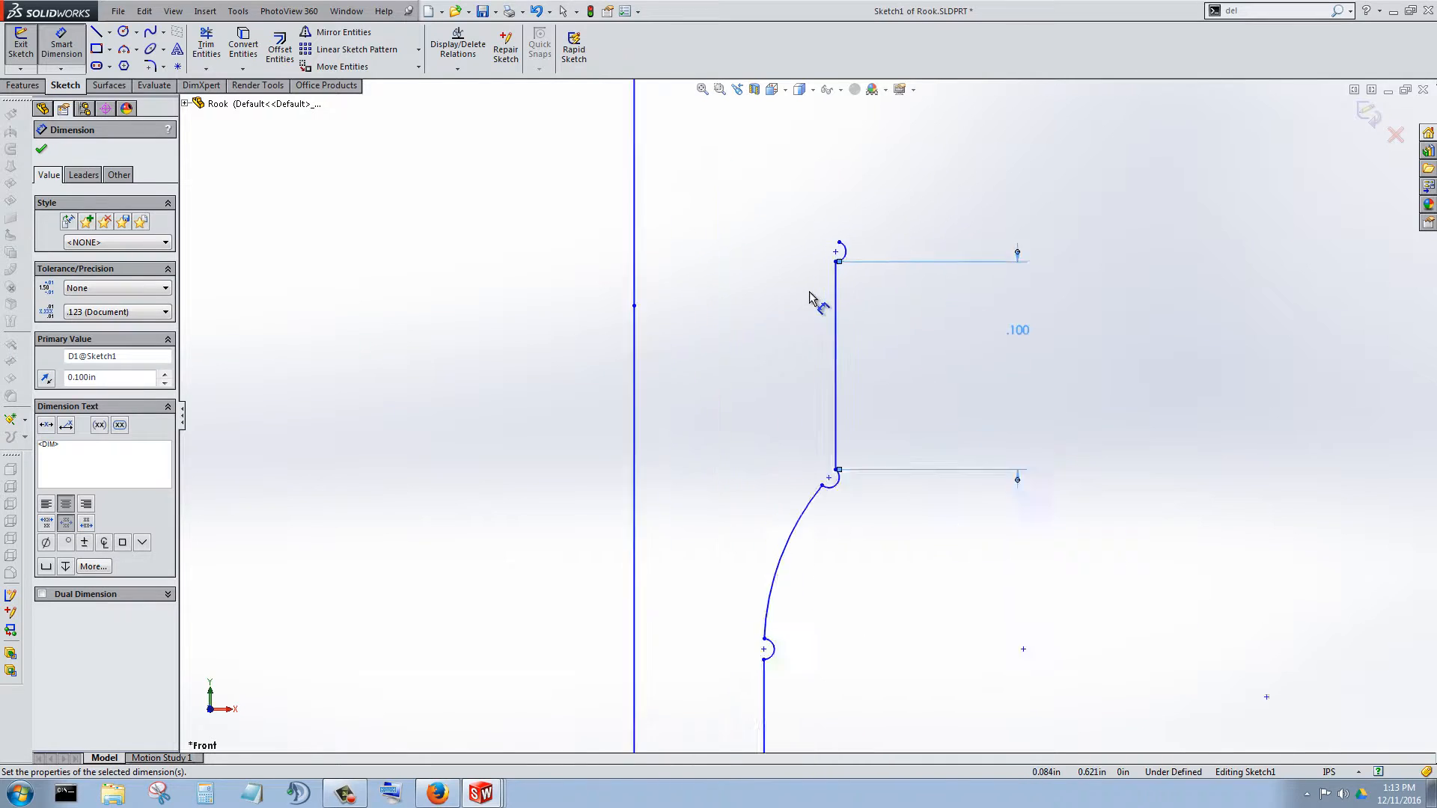
scroll(799, 358, "down", 2)
scroll(801, 363, "up", 2)
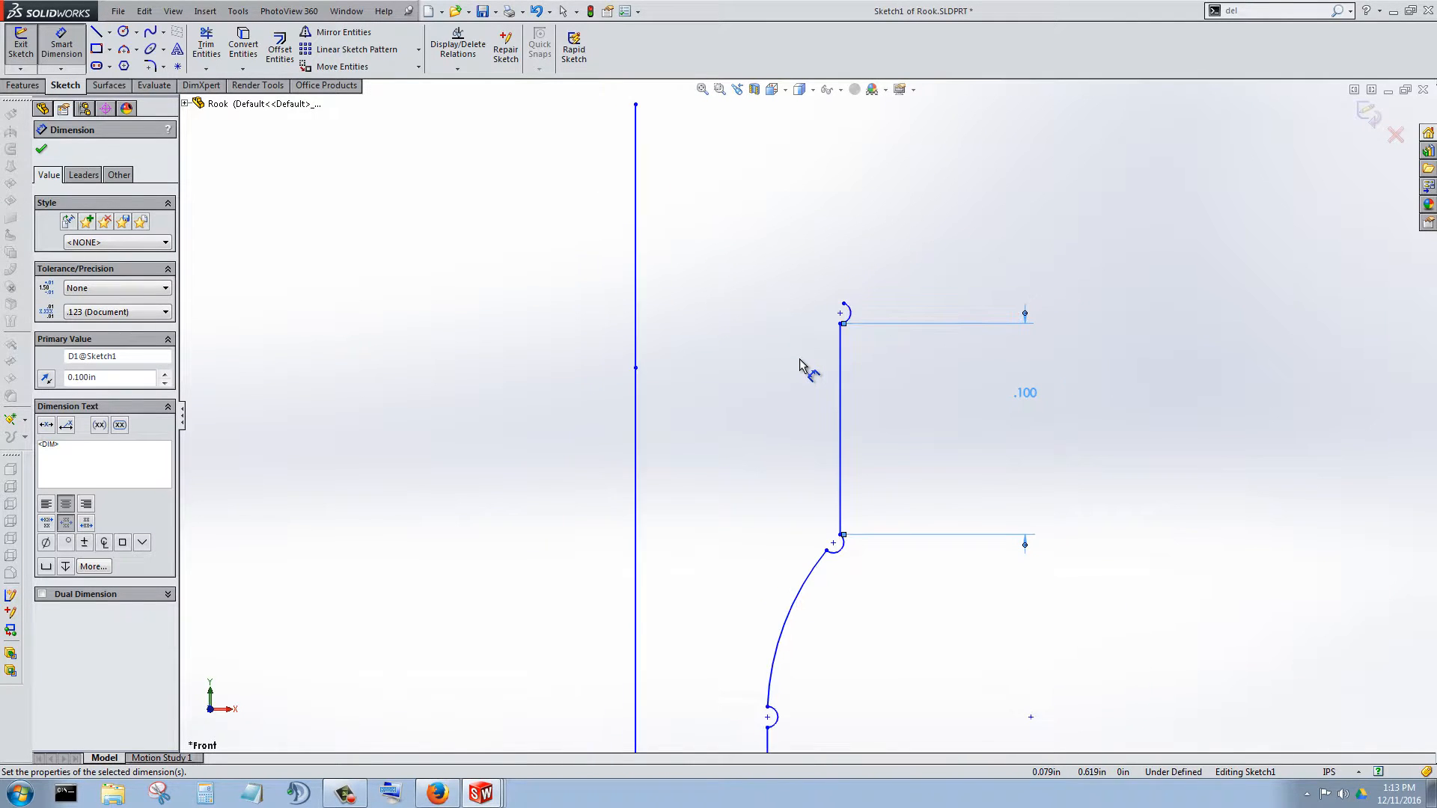
scroll(868, 592, "up", 3)
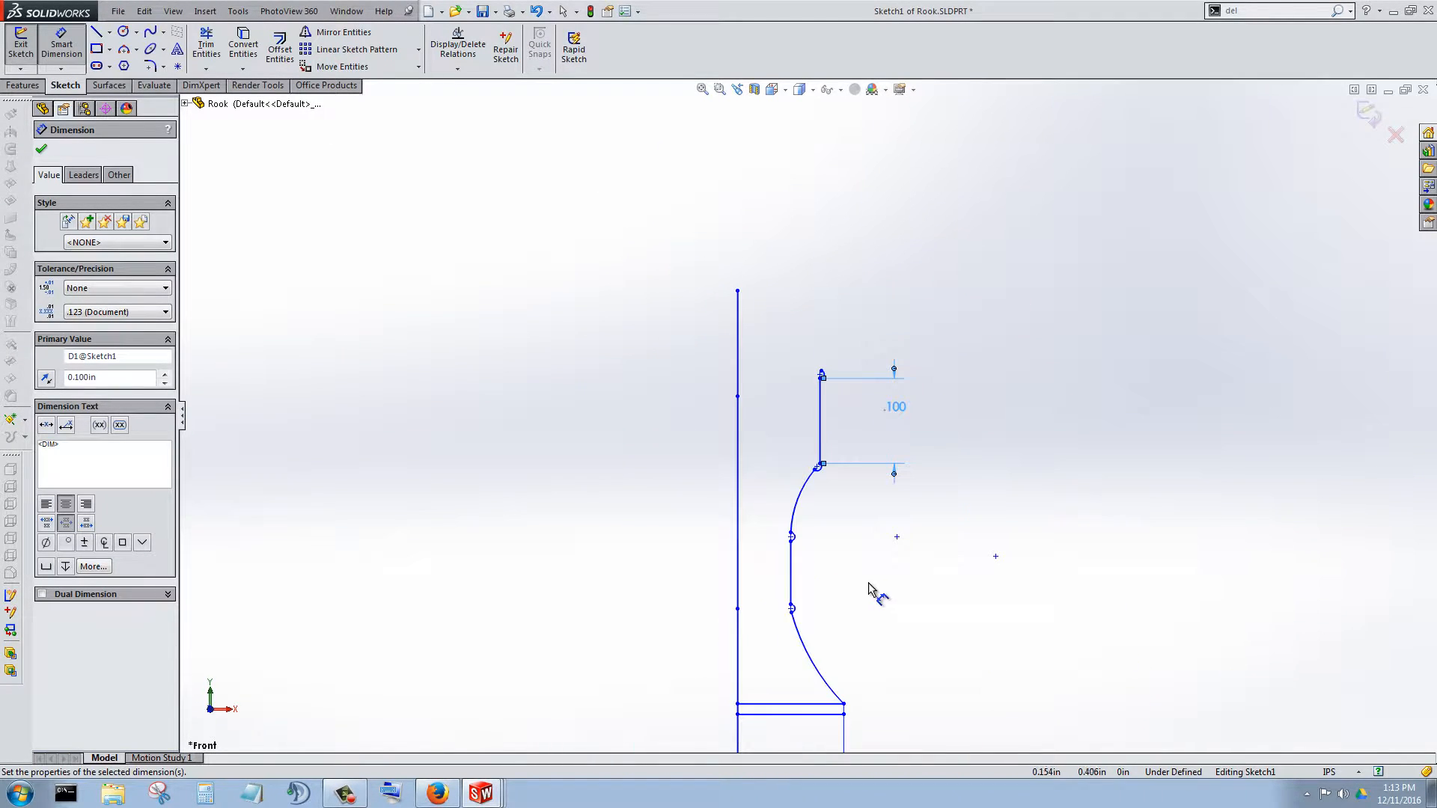
scroll(854, 483, "down", 4)
scroll(752, 352, "down", 3)
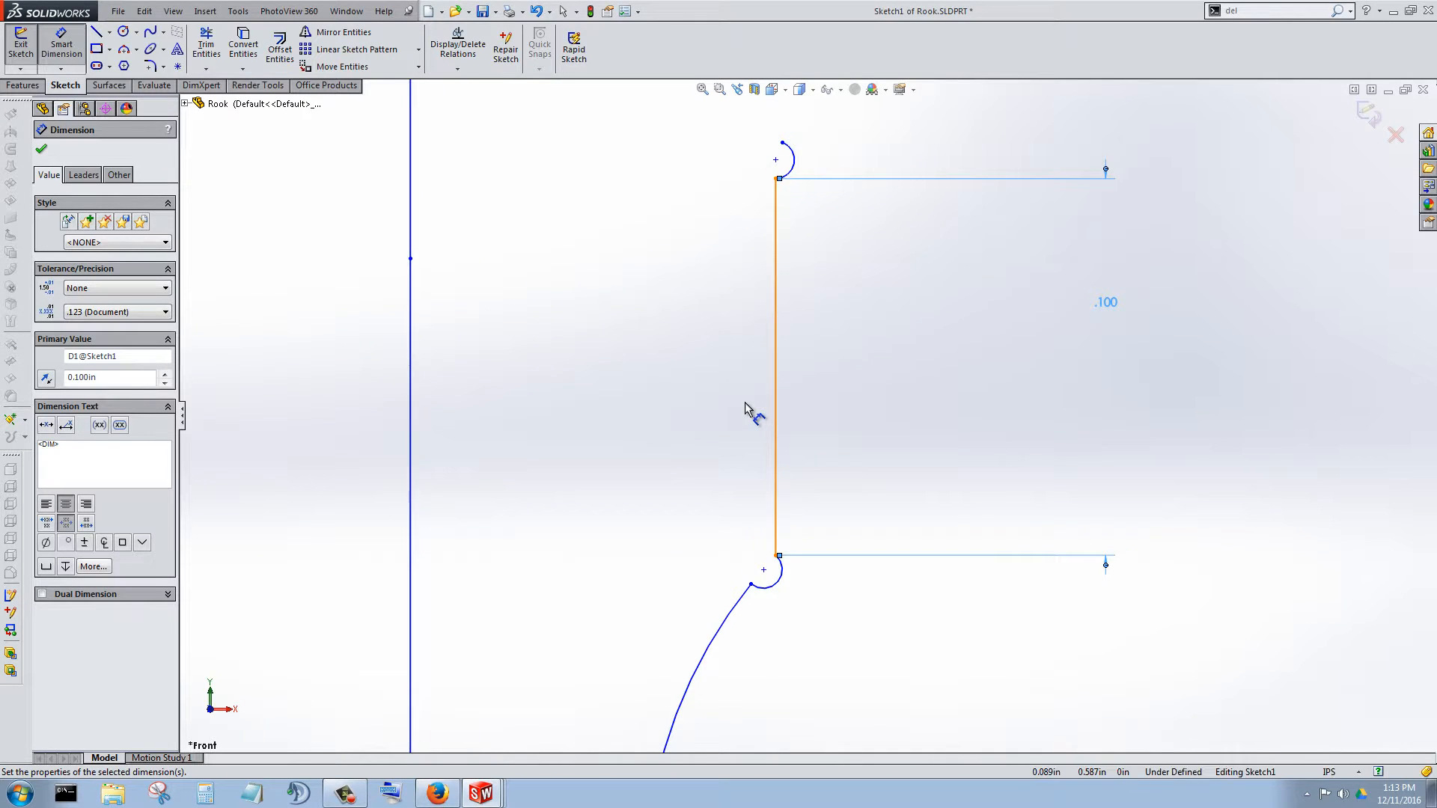
scroll(749, 404, "up", 3)
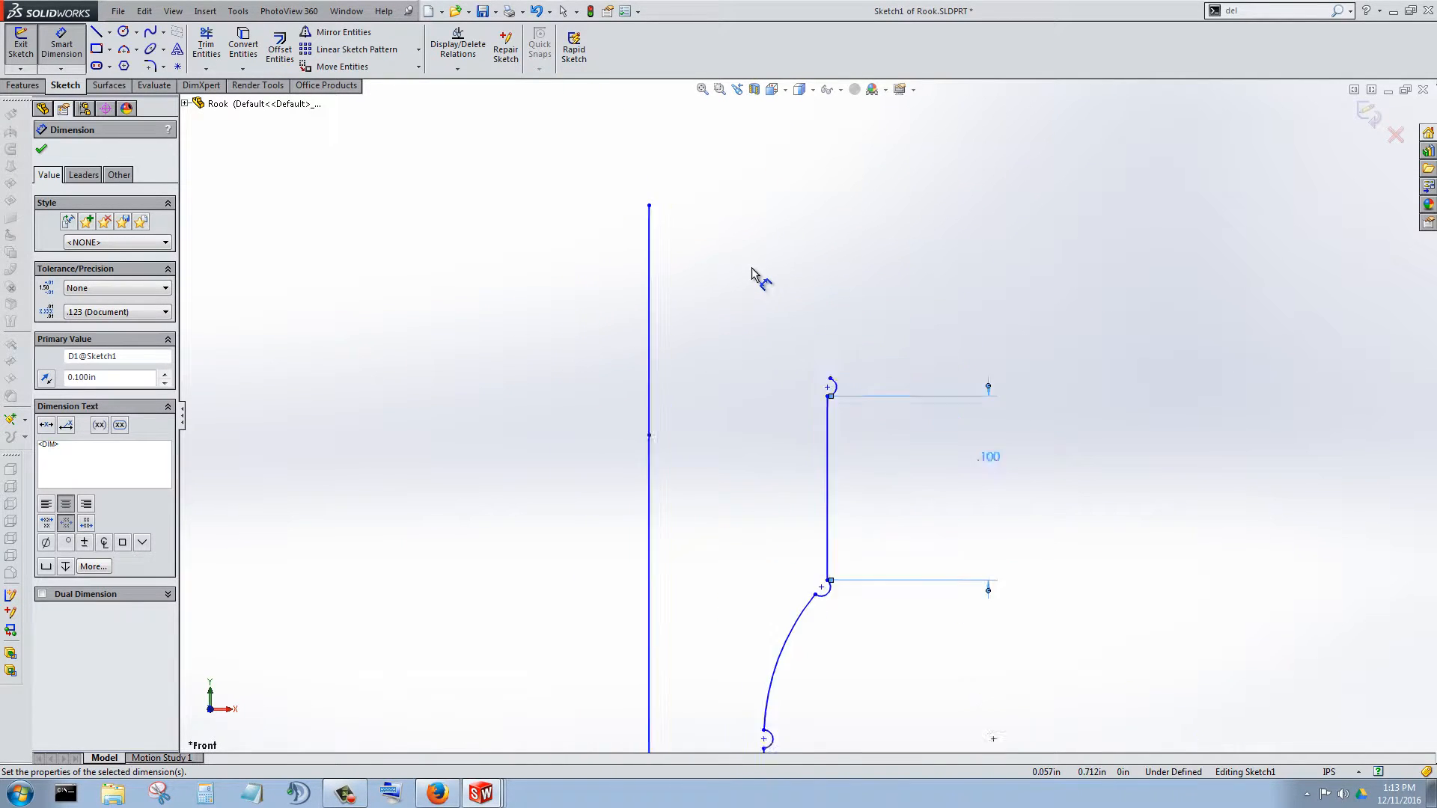
Close the profile with a vertical line about 0.09 in long from the uppermost arc's end and a horizontal line to the axis, and rebuild the revolve.
scroll(761, 275, "down", 2)
left_click(95, 32)
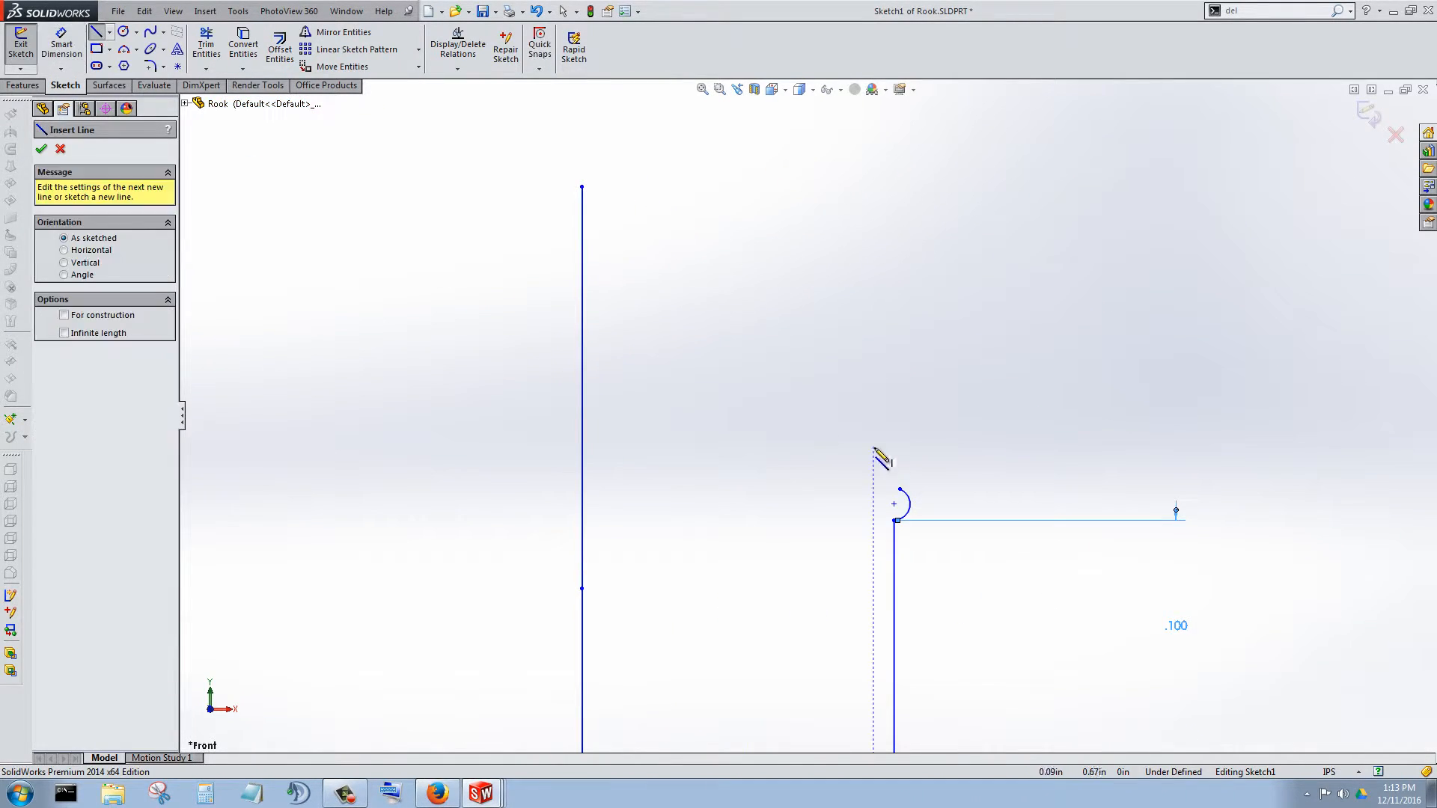
left_click(899, 488)
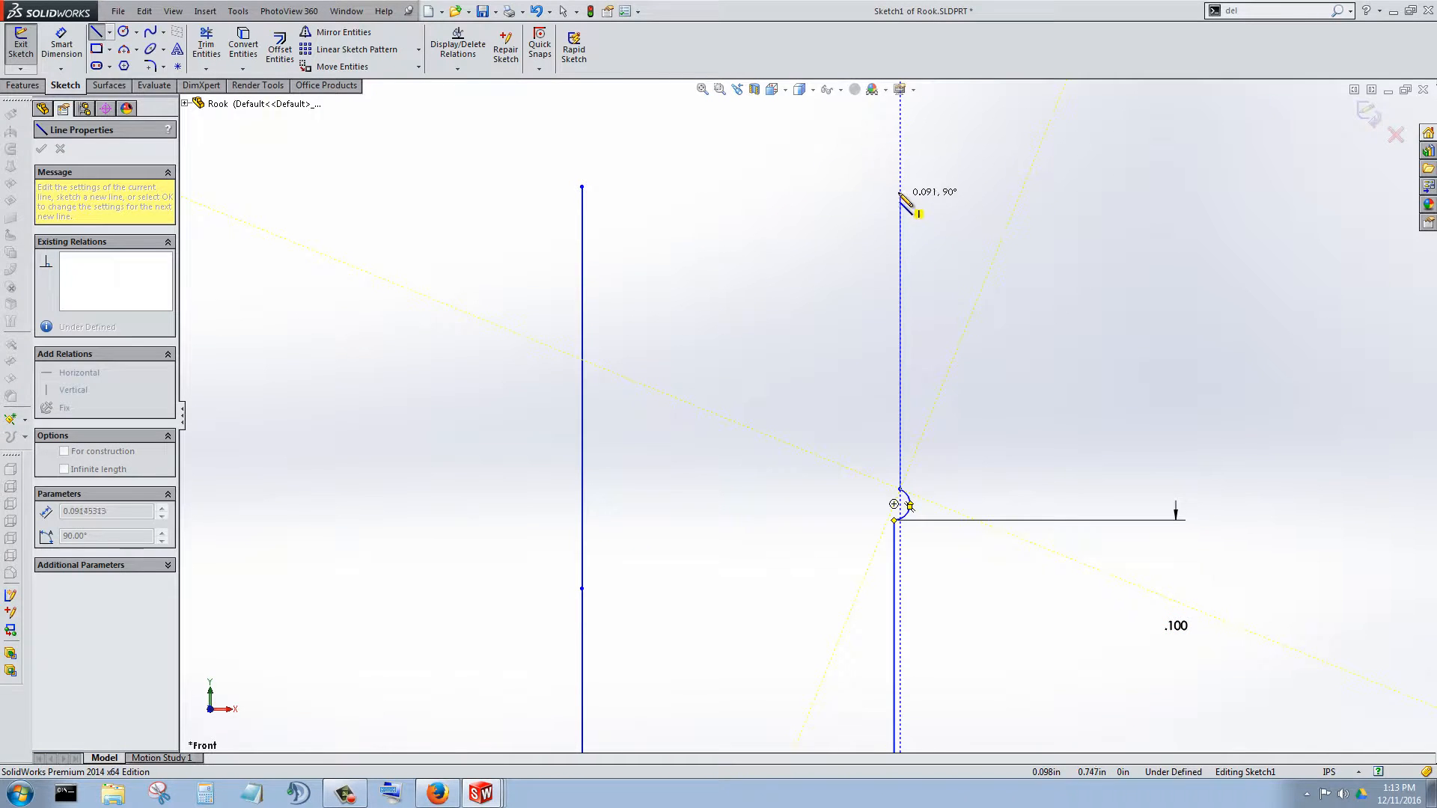
left_click(900, 186)
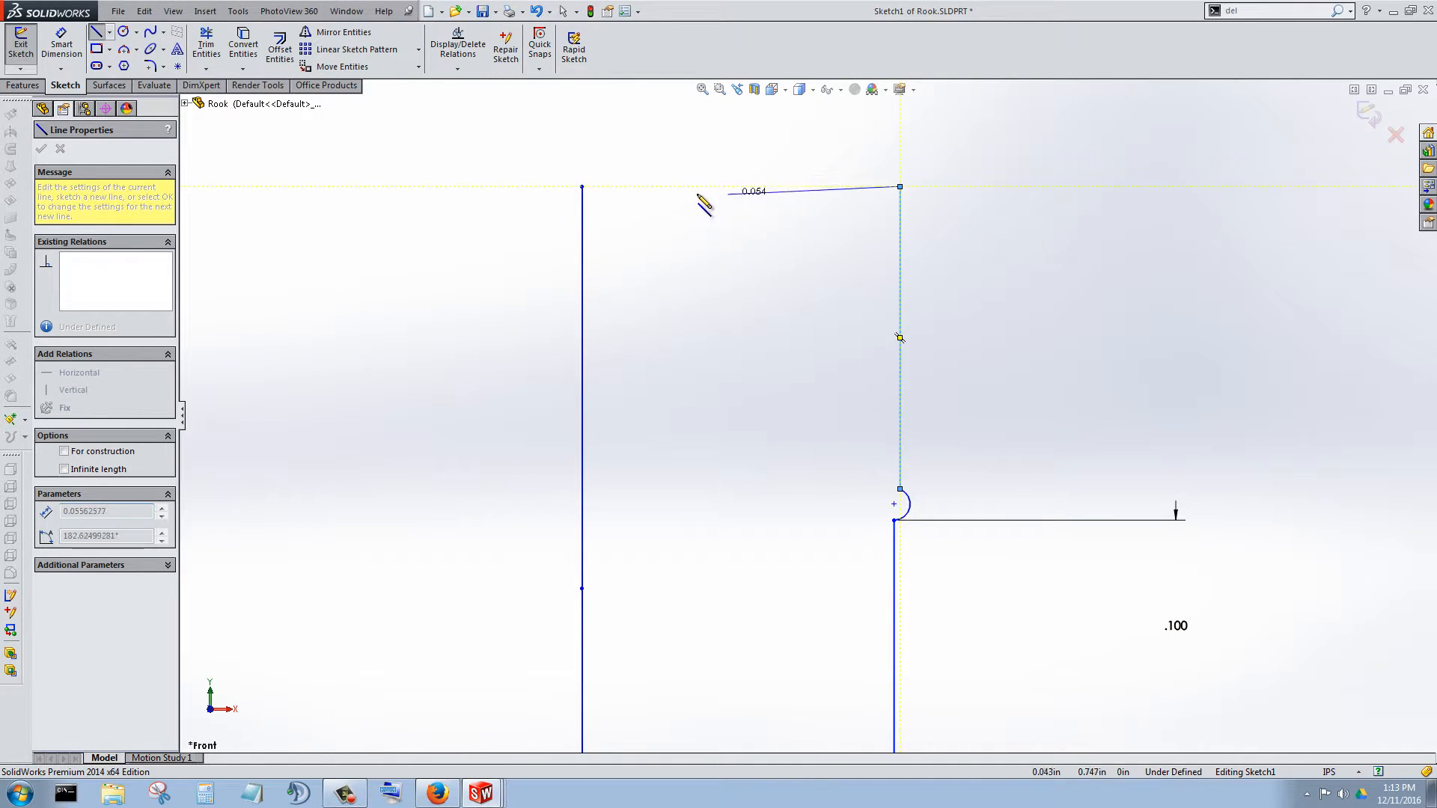
left_click(582, 186)
key("z")
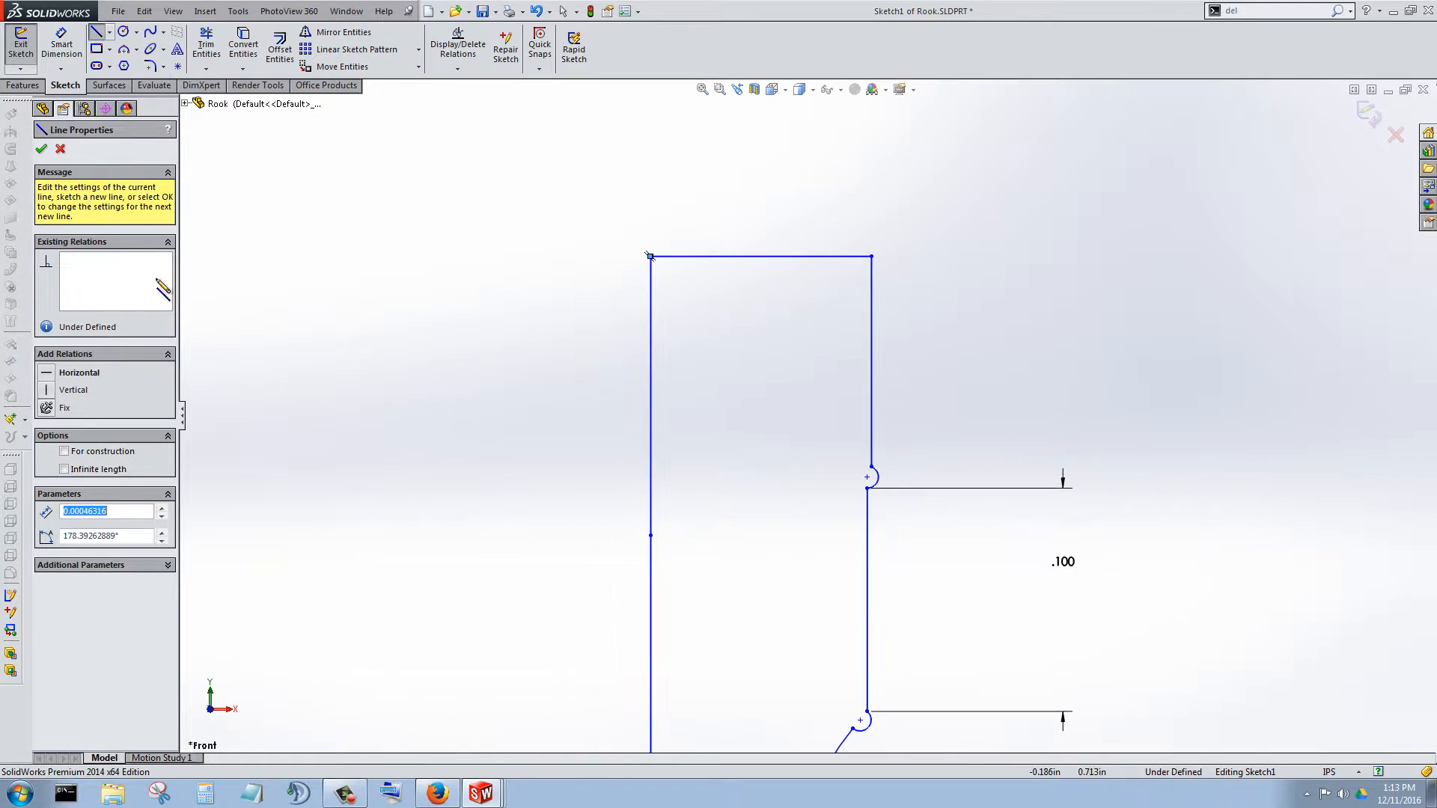
left_click(41, 149)
left_click(21, 45)
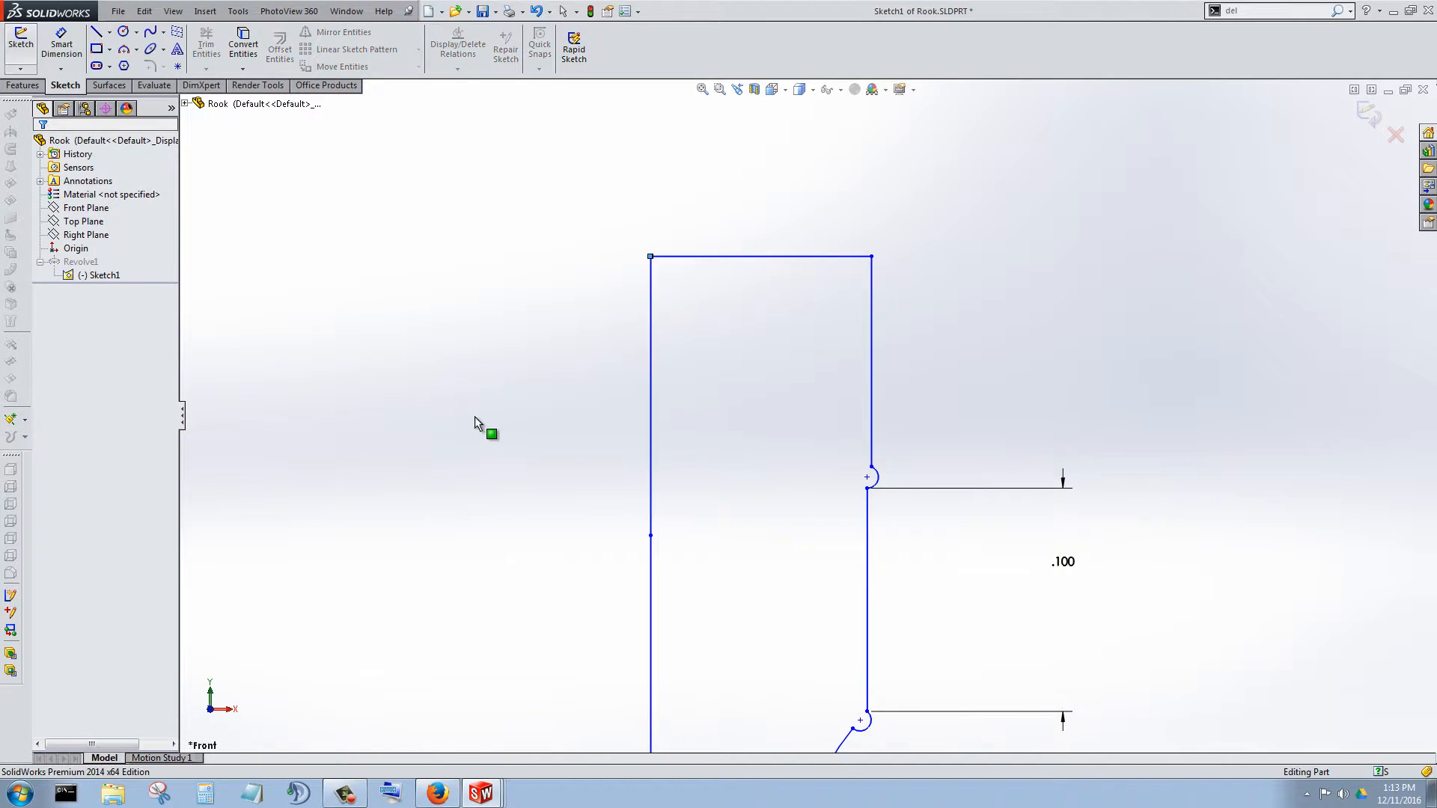
Inspect the revolved rook body, comparing the two upper cylindrical faces above and below the ring from several angles.
scroll(851, 546, "up", 9)
middle_click_drag(771, 458, 780, 494)
scroll(786, 421, "down", 5)
middle_click_drag(775, 431, 725, 411)
scroll(882, 516, "down", 4)
scroll(881, 515, "up", 5)
scroll(833, 460, "down", 4)
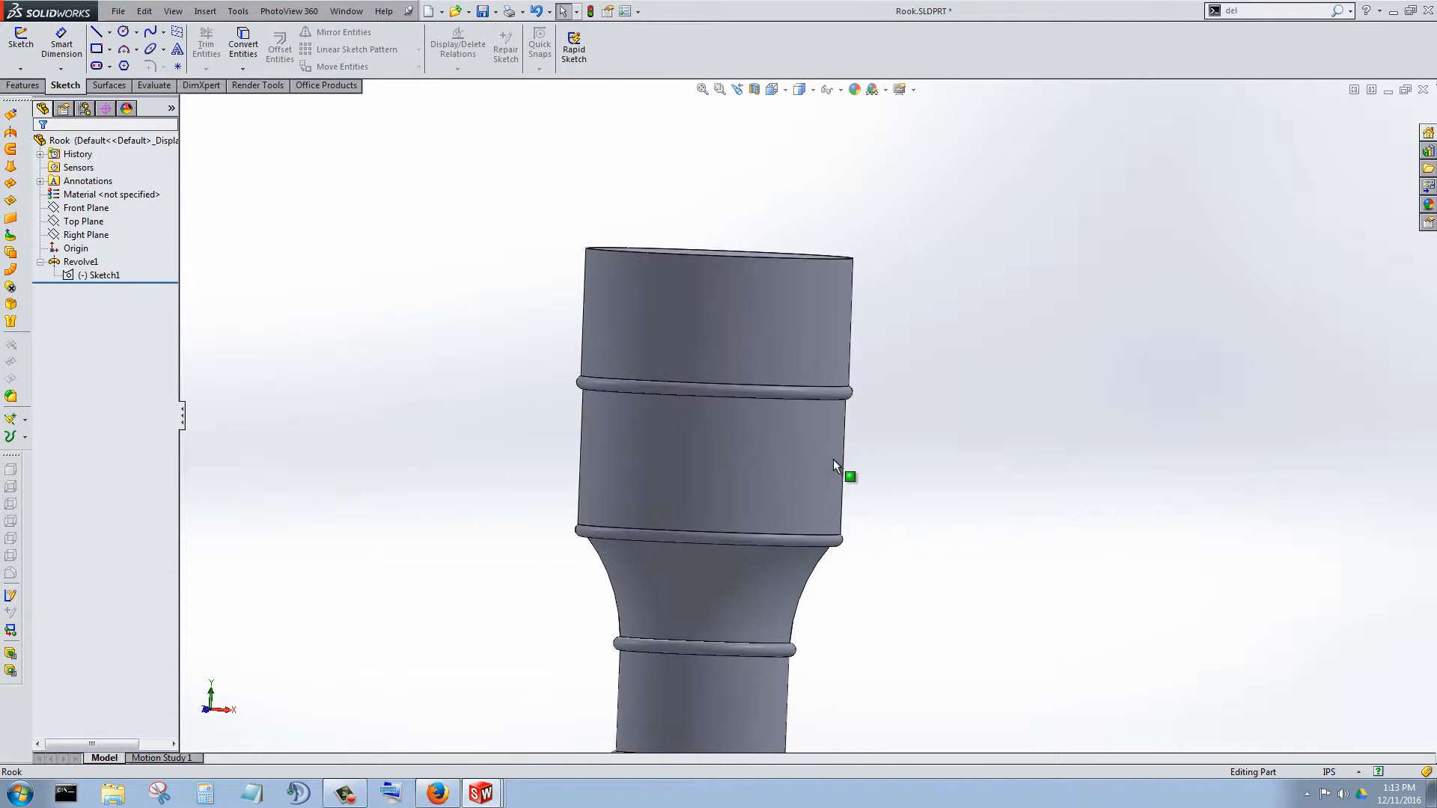
left_click(834, 445)
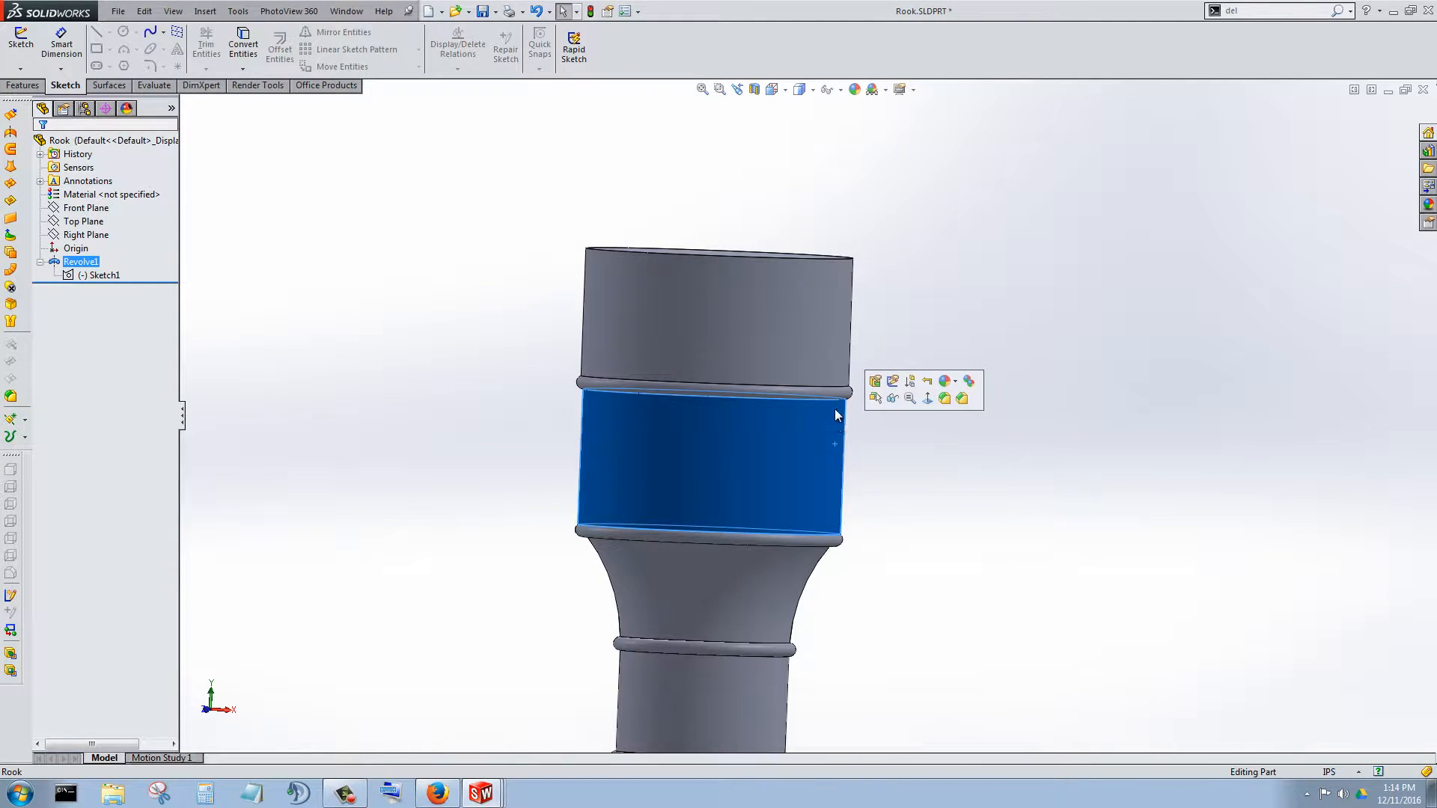
left_click(822, 289)
middle_click_drag(752, 294, 726, 318)
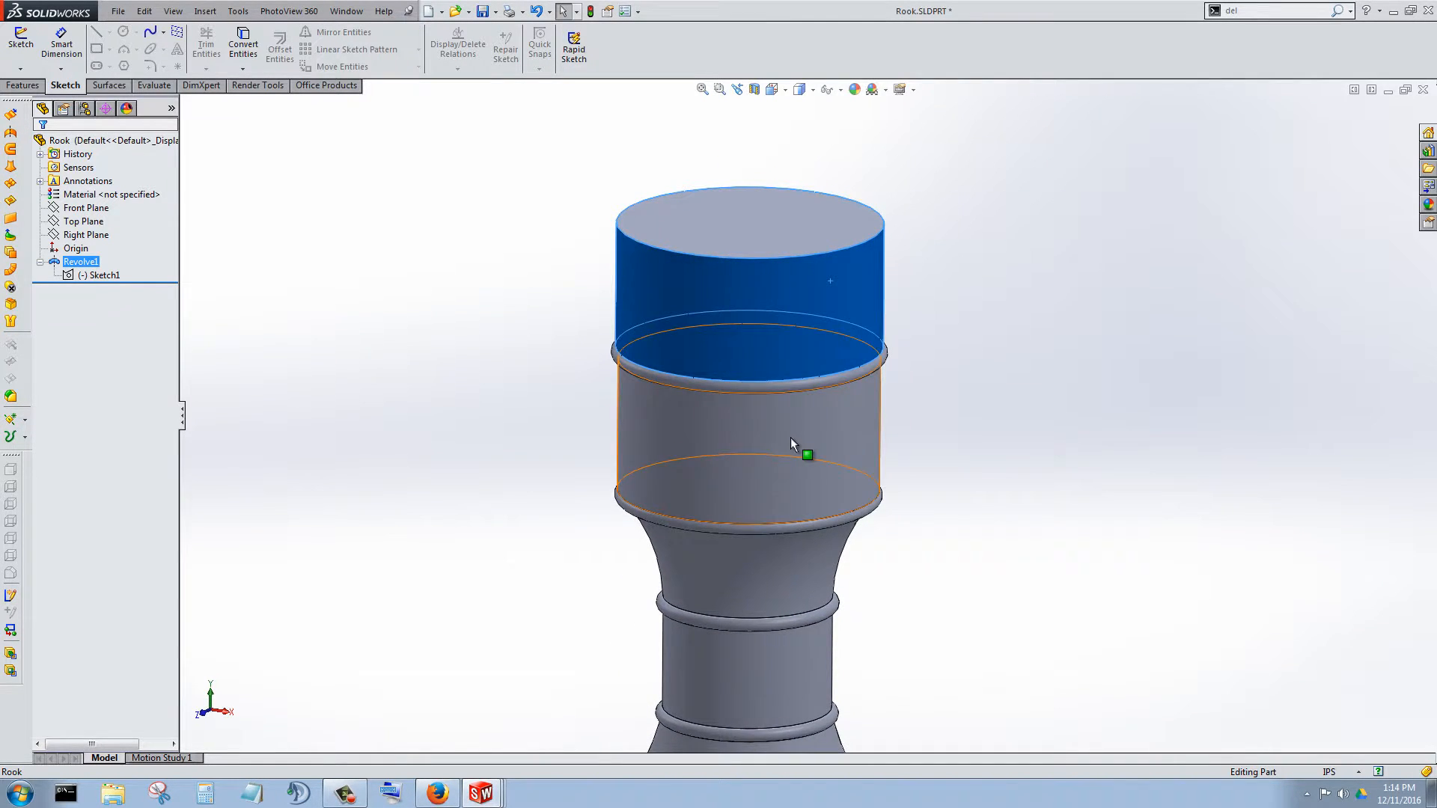
middle_click_drag(791, 437, 784, 384)
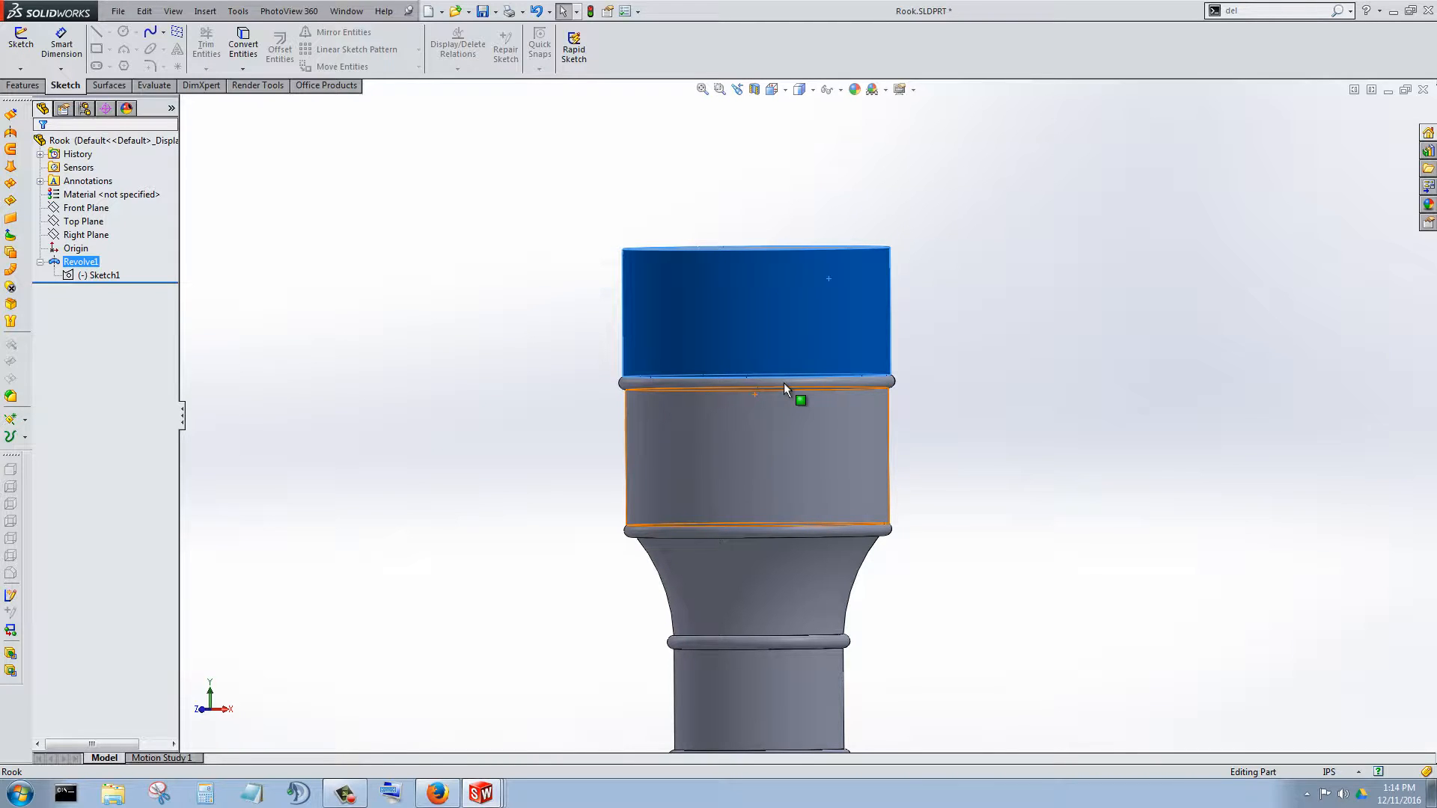
Open the revolve's profile sketch for editing.
left_click(449, 329)
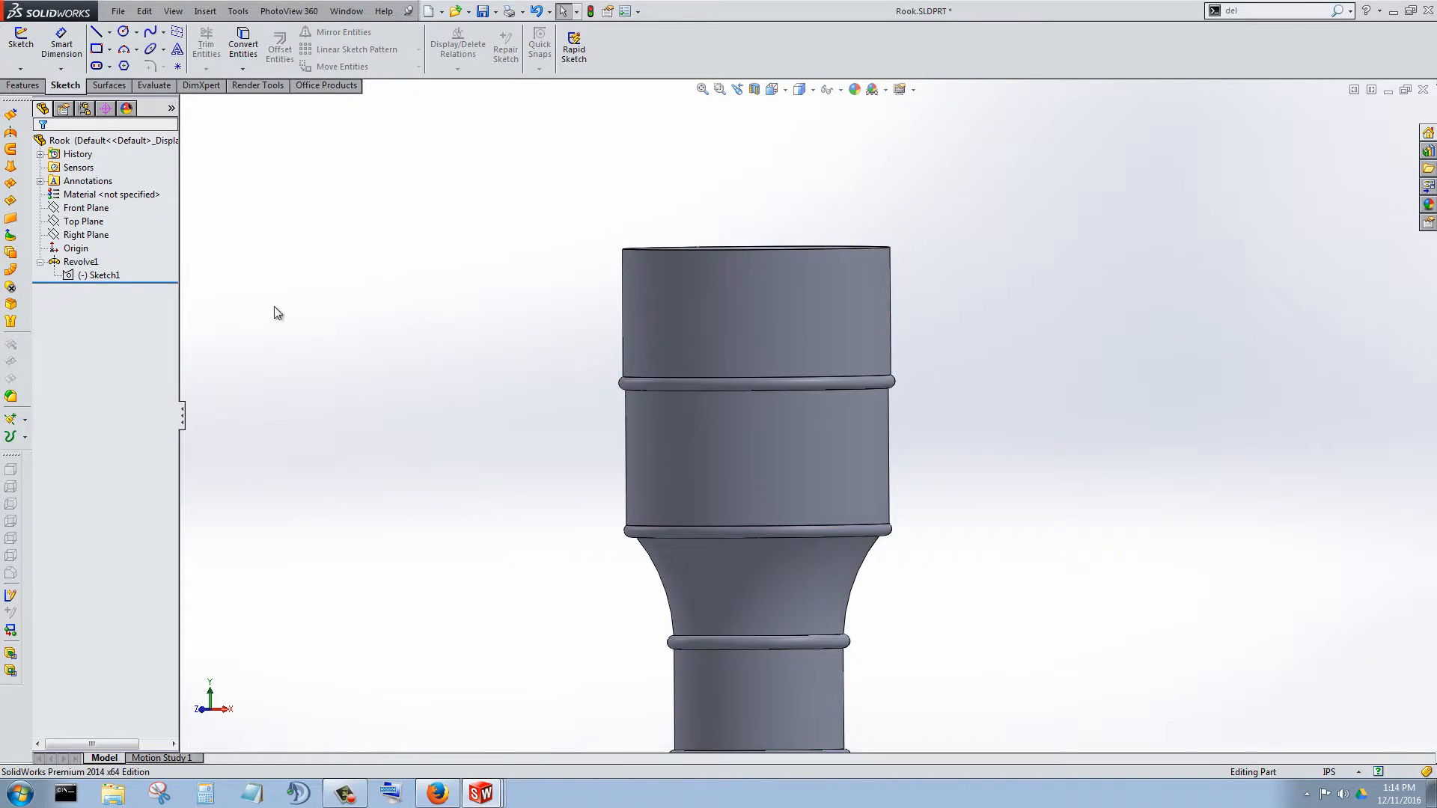
right_click(117, 277)
left_click(129, 254)
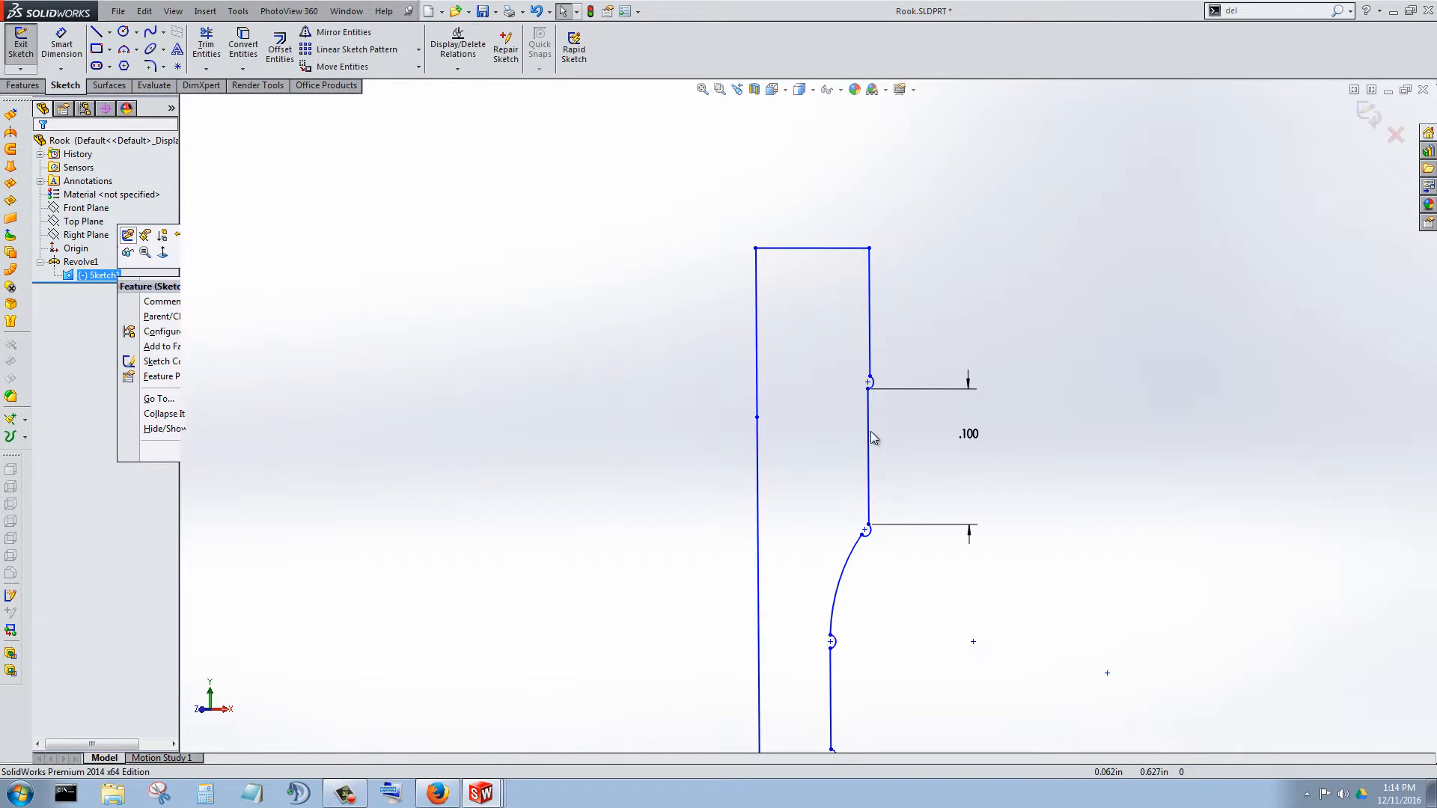
Try a length of .15 in for the dimensioned upper vertical line, and undo the change.
double_click(969, 435)
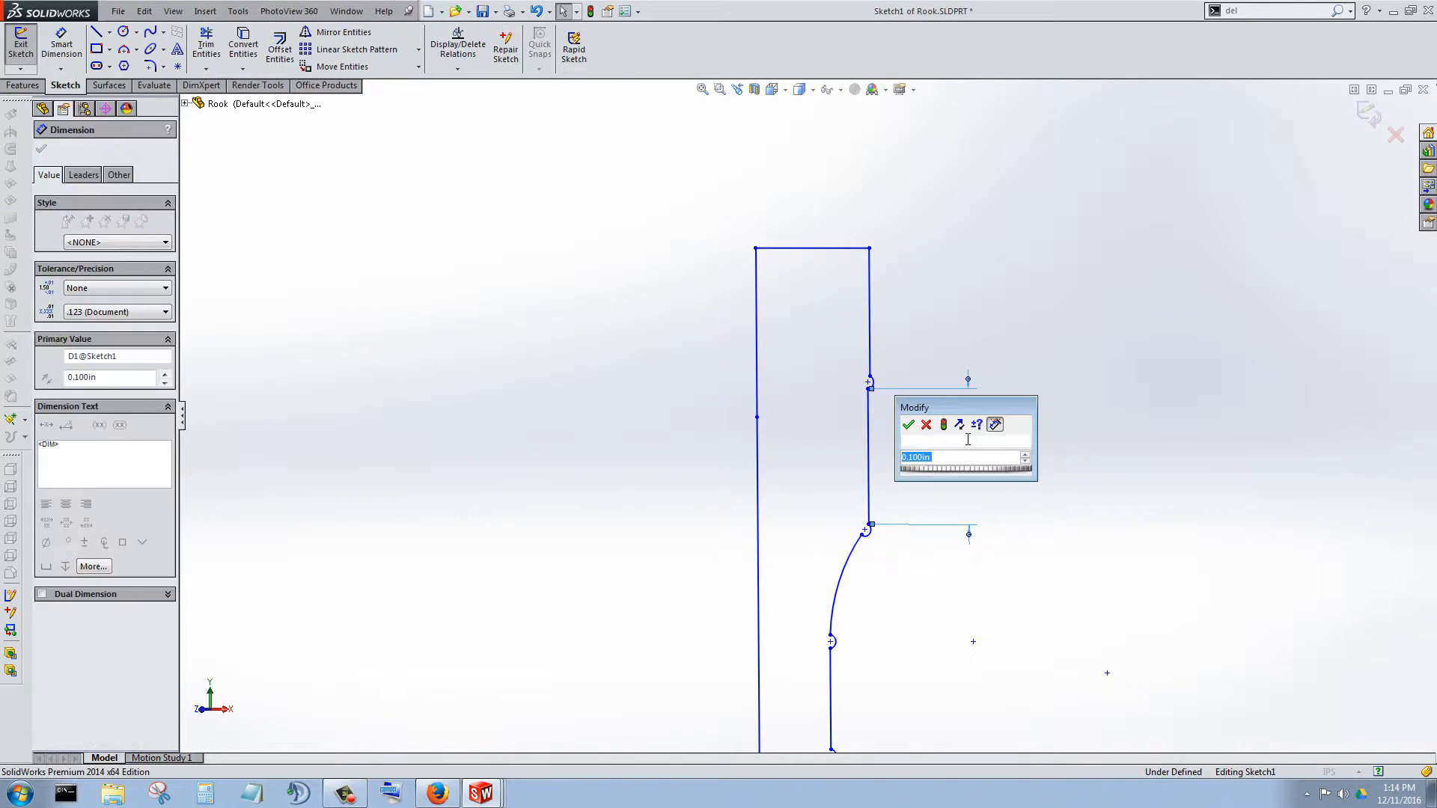
type(".")
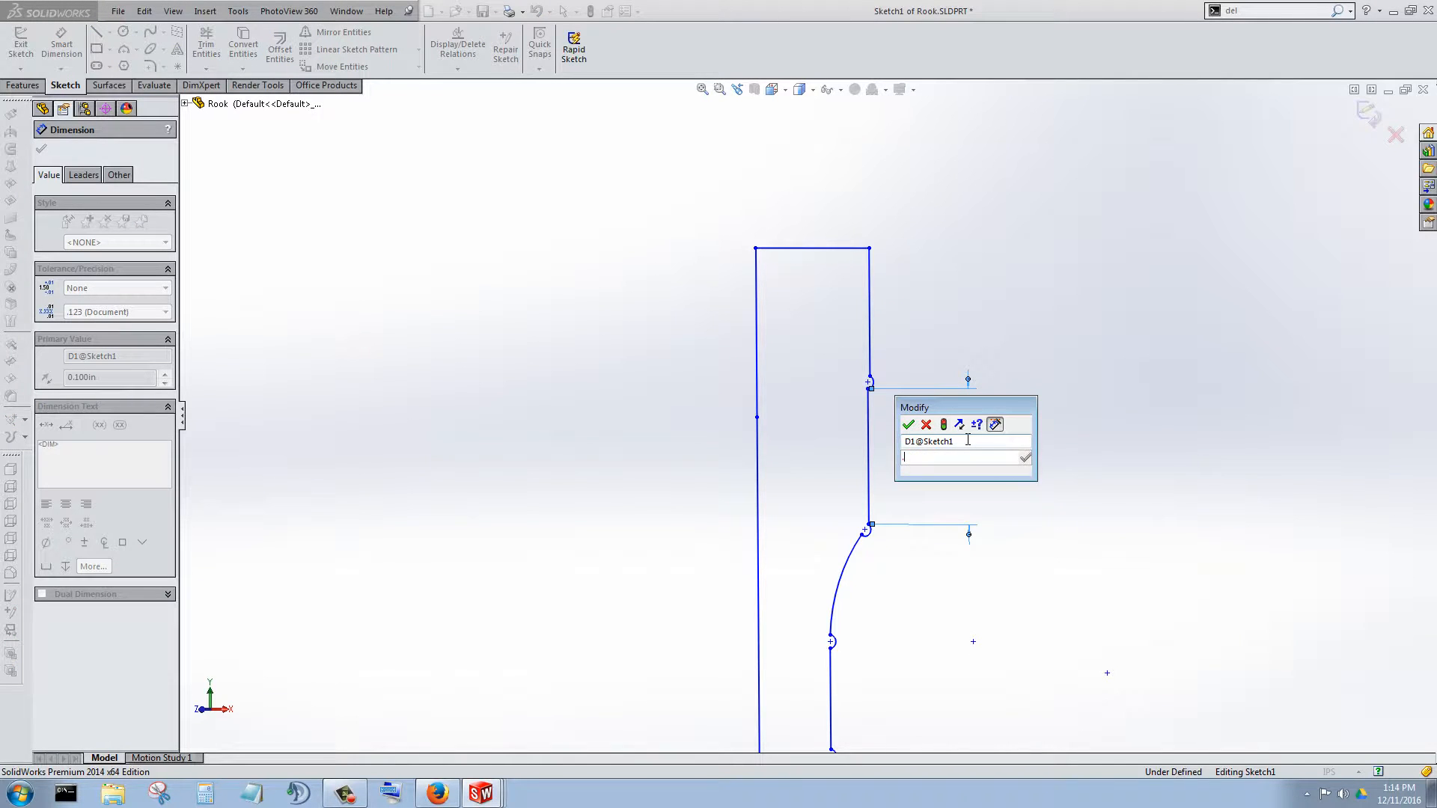
type("15")
key("Return")
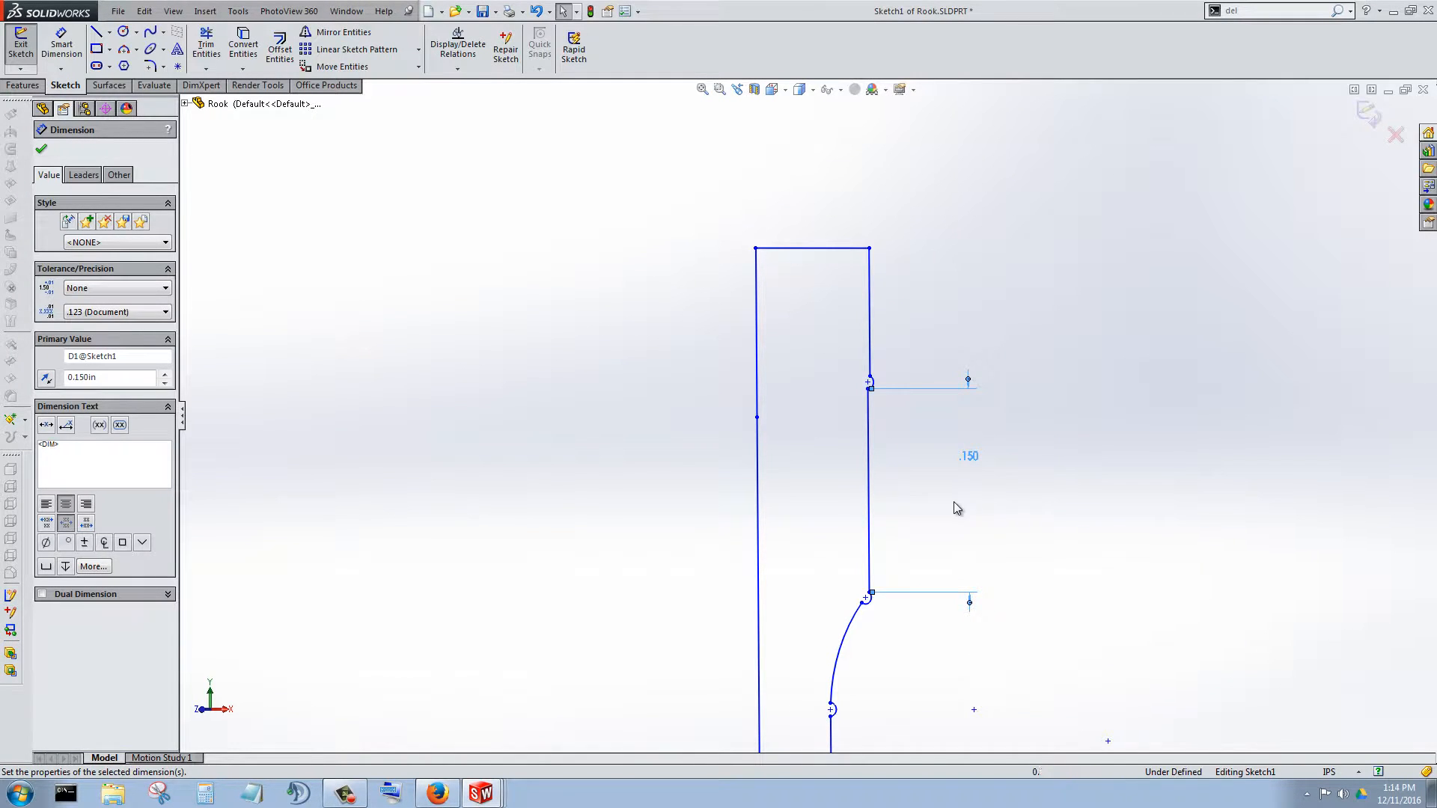
scroll(945, 672, "up", 5)
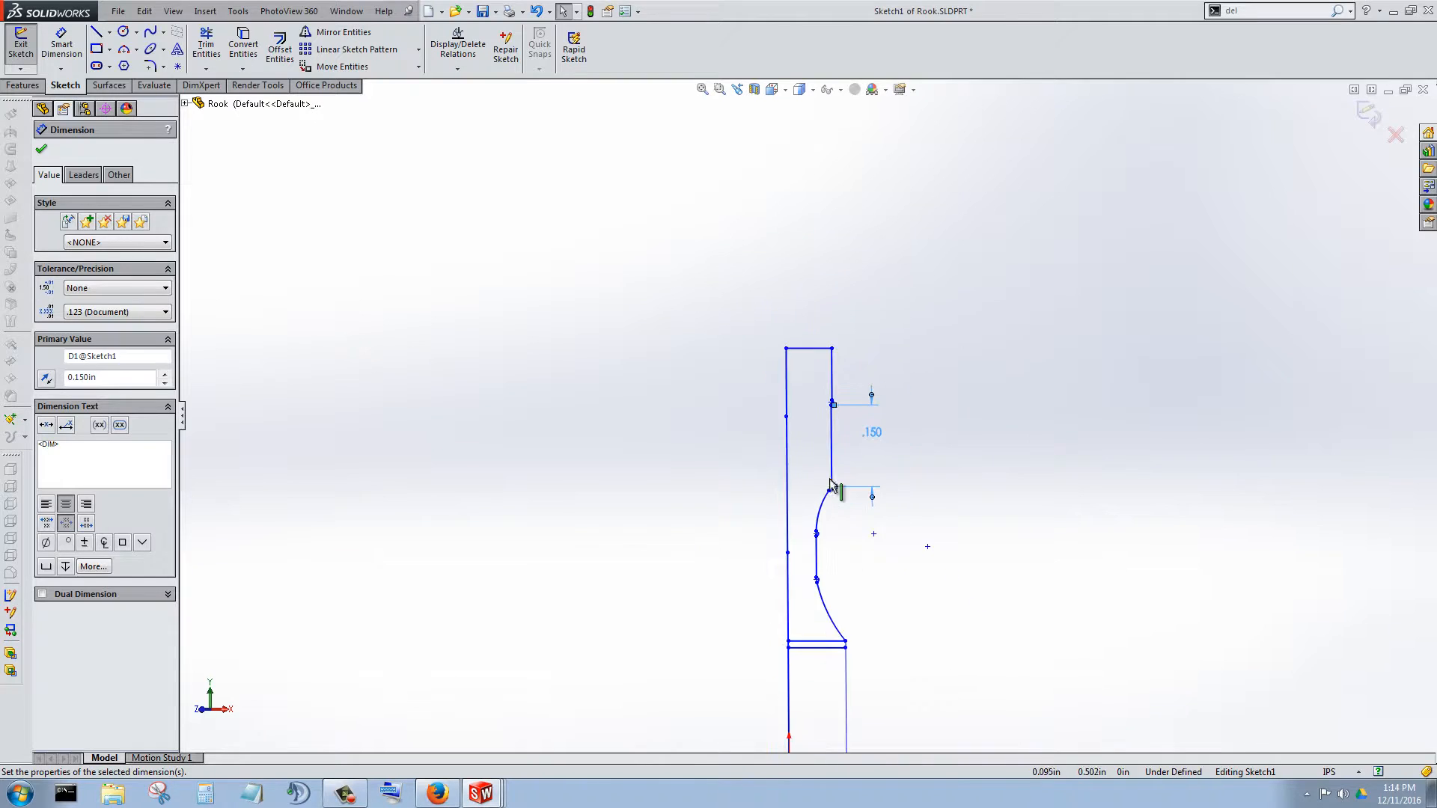
scroll(829, 480, "down", 5)
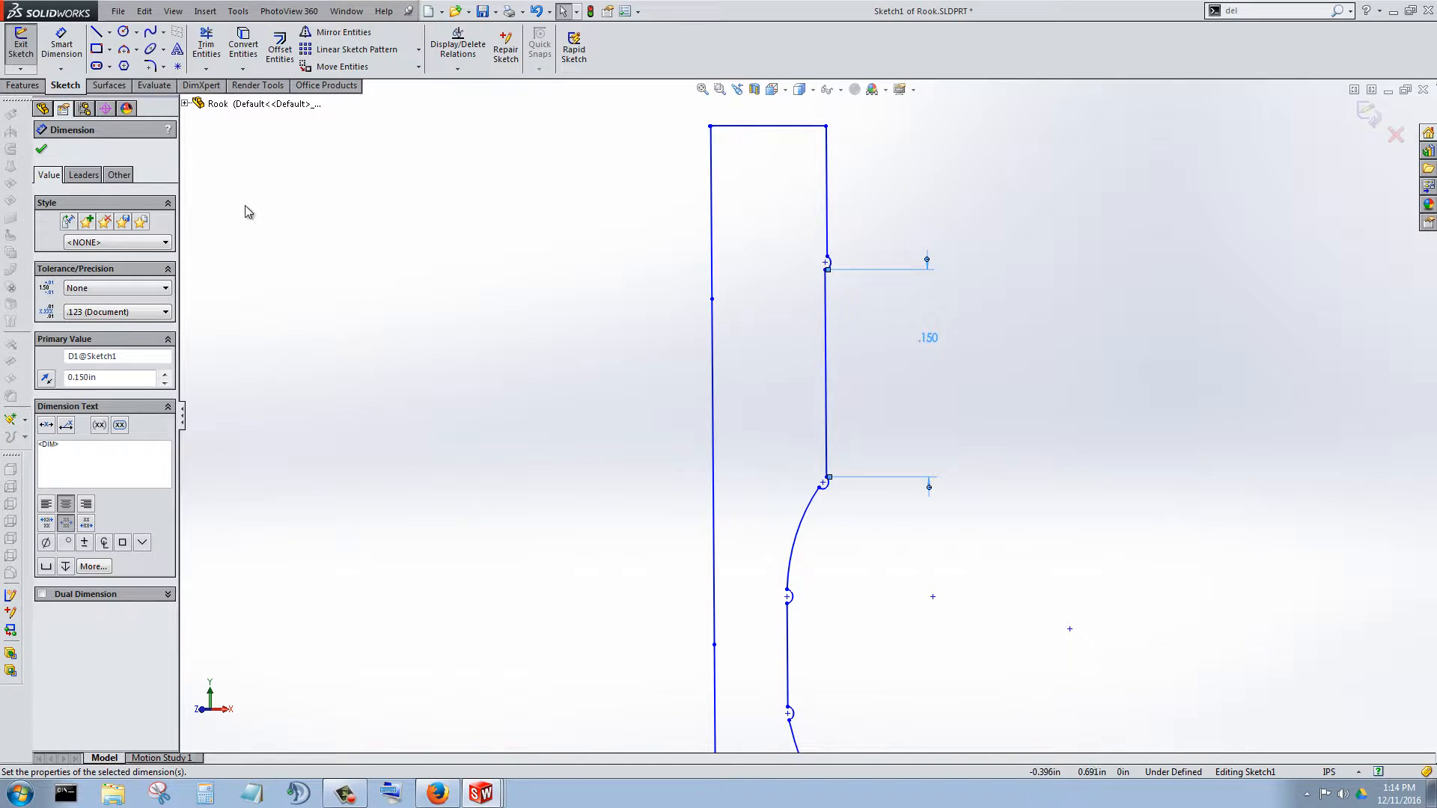
left_click(535, 11)
Dimension the vertical distance from the lower end of the upper vertical line to the profile's base line, accepting the current value.
scroll(911, 372, "down", 3)
scroll(796, 473, "up", 5)
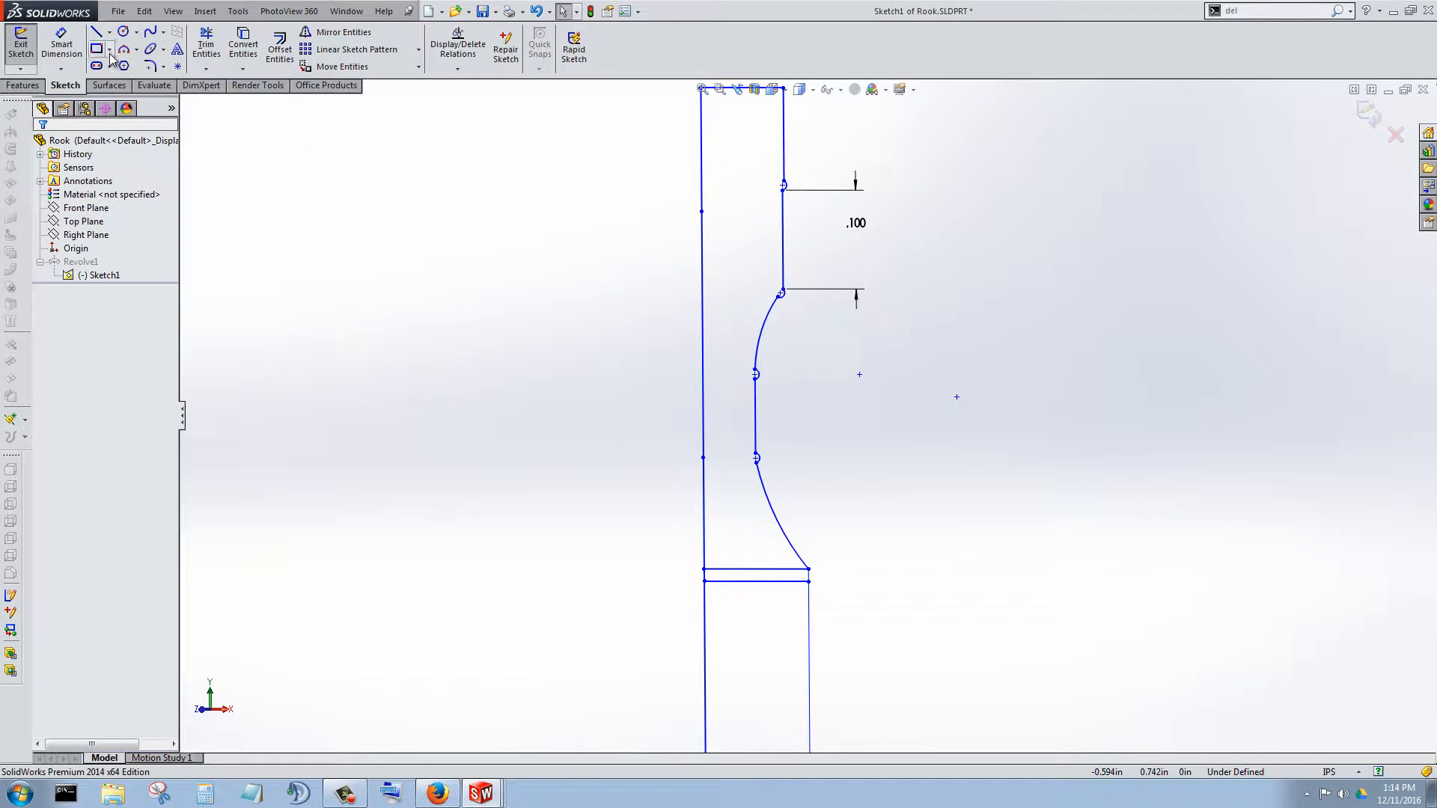
left_click(61, 45)
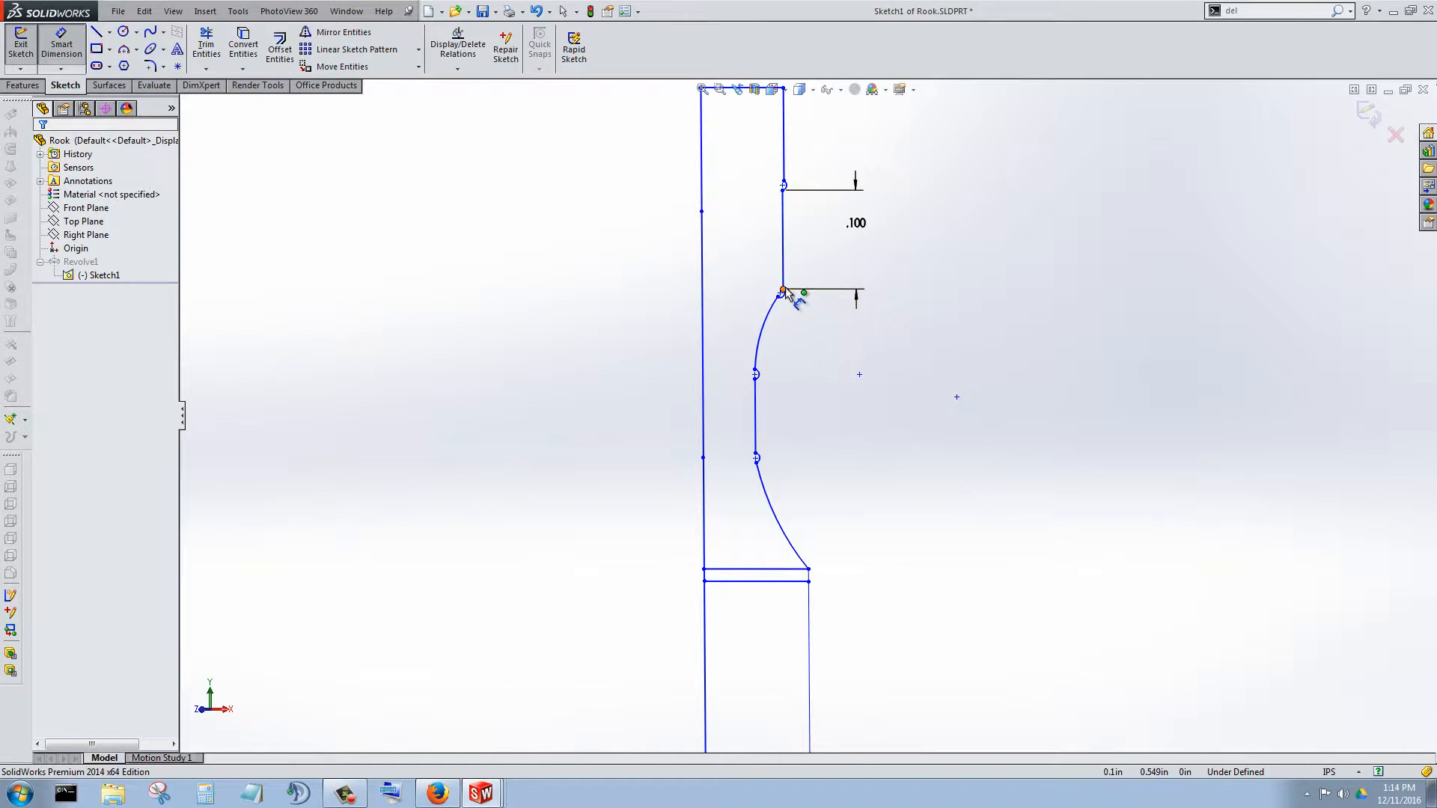
left_click(783, 293)
scroll(805, 419, "up", 3)
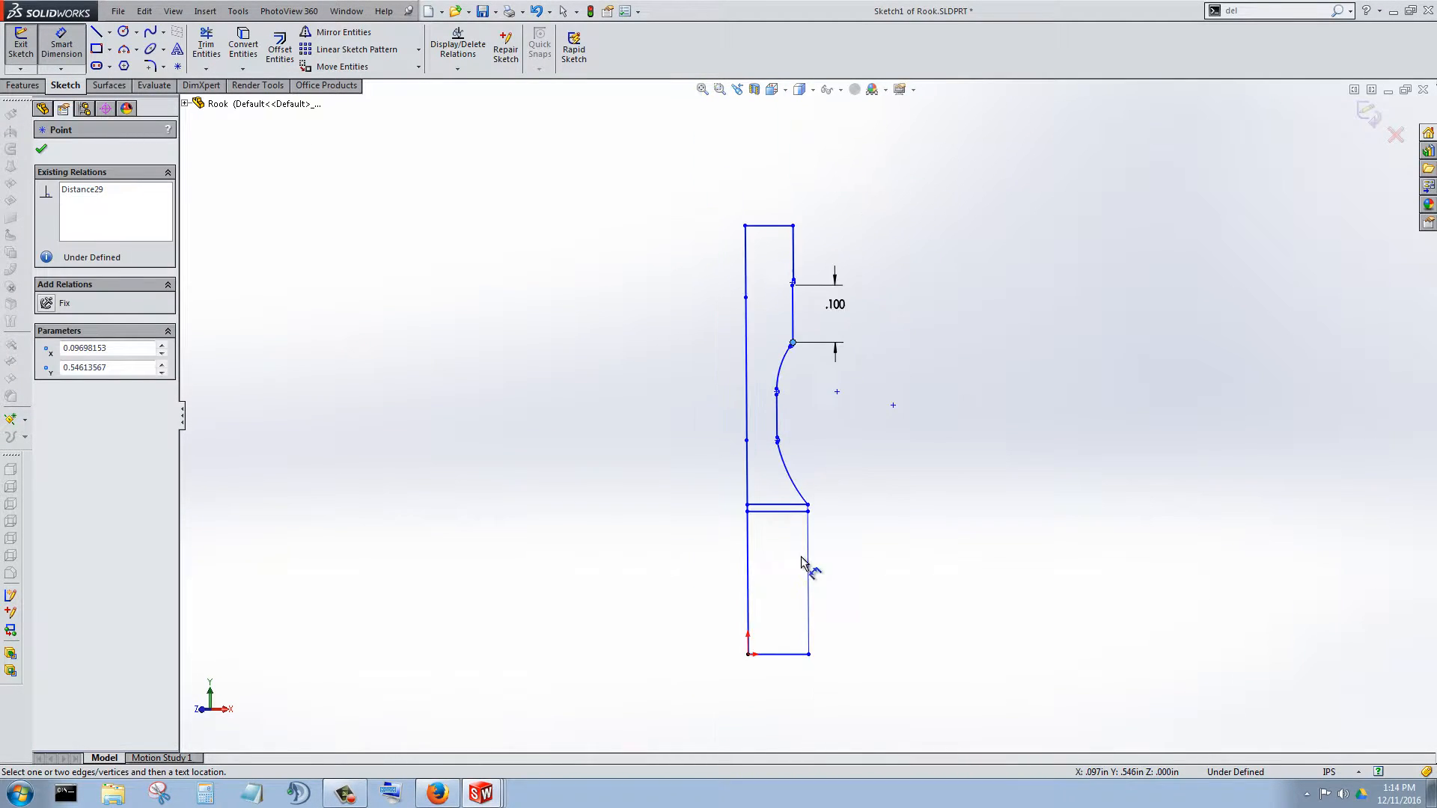
left_click(775, 655)
left_click(1056, 557)
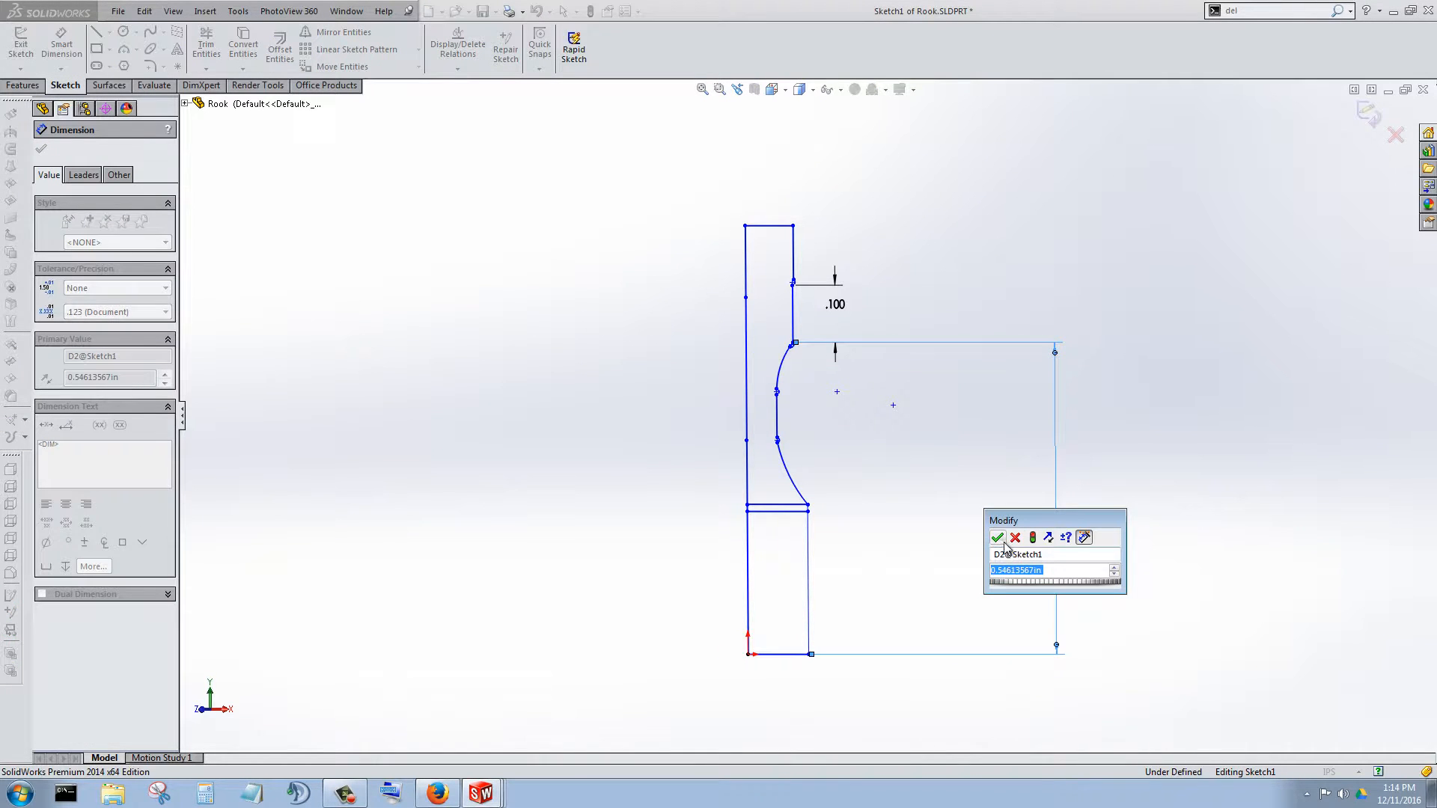
left_click(998, 537)
Set the upper vertical line's length to .15 in and exit the sketch to rebuild the revolve.
left_click(836, 303)
scroll(836, 303, "down", 5)
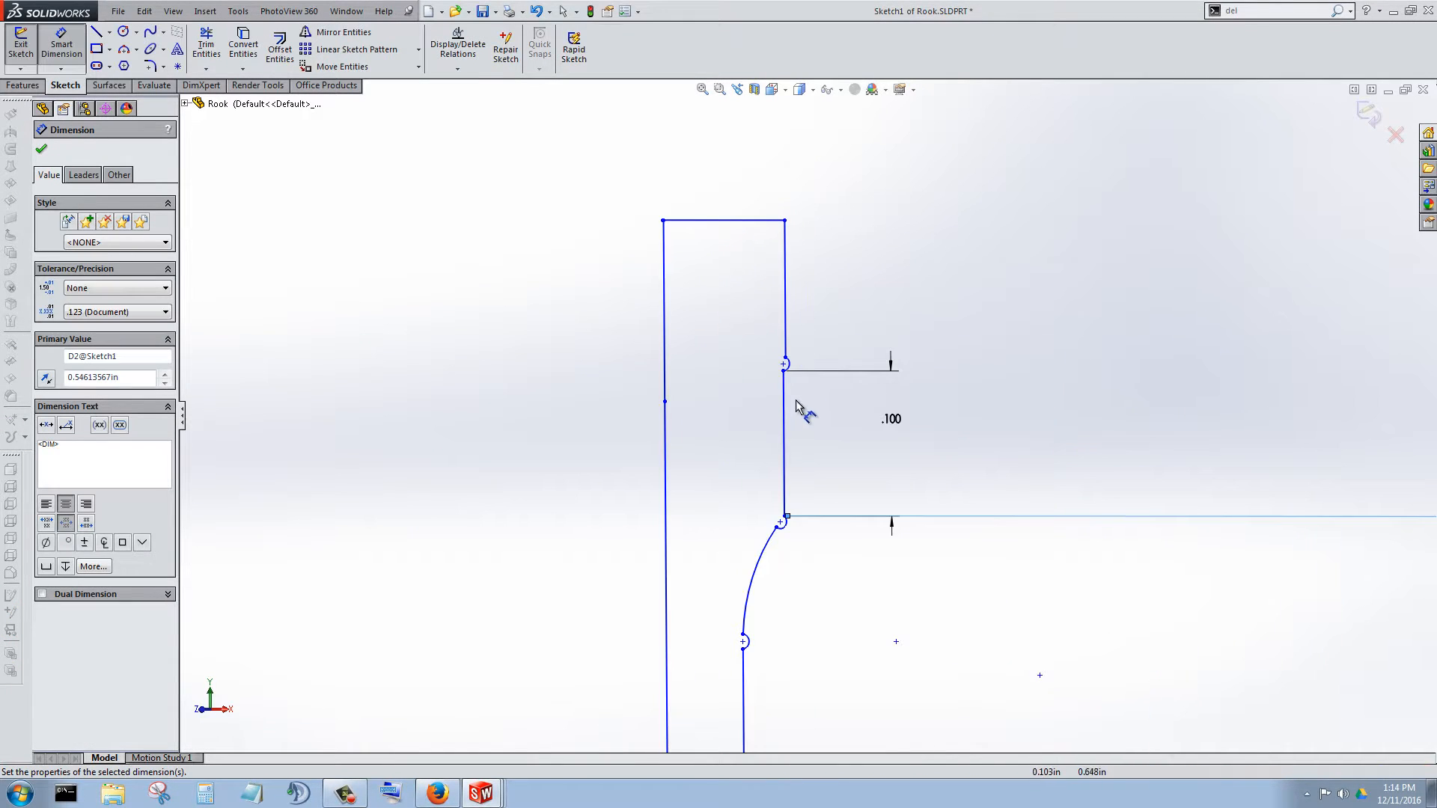
double_click(913, 424)
type(".15")
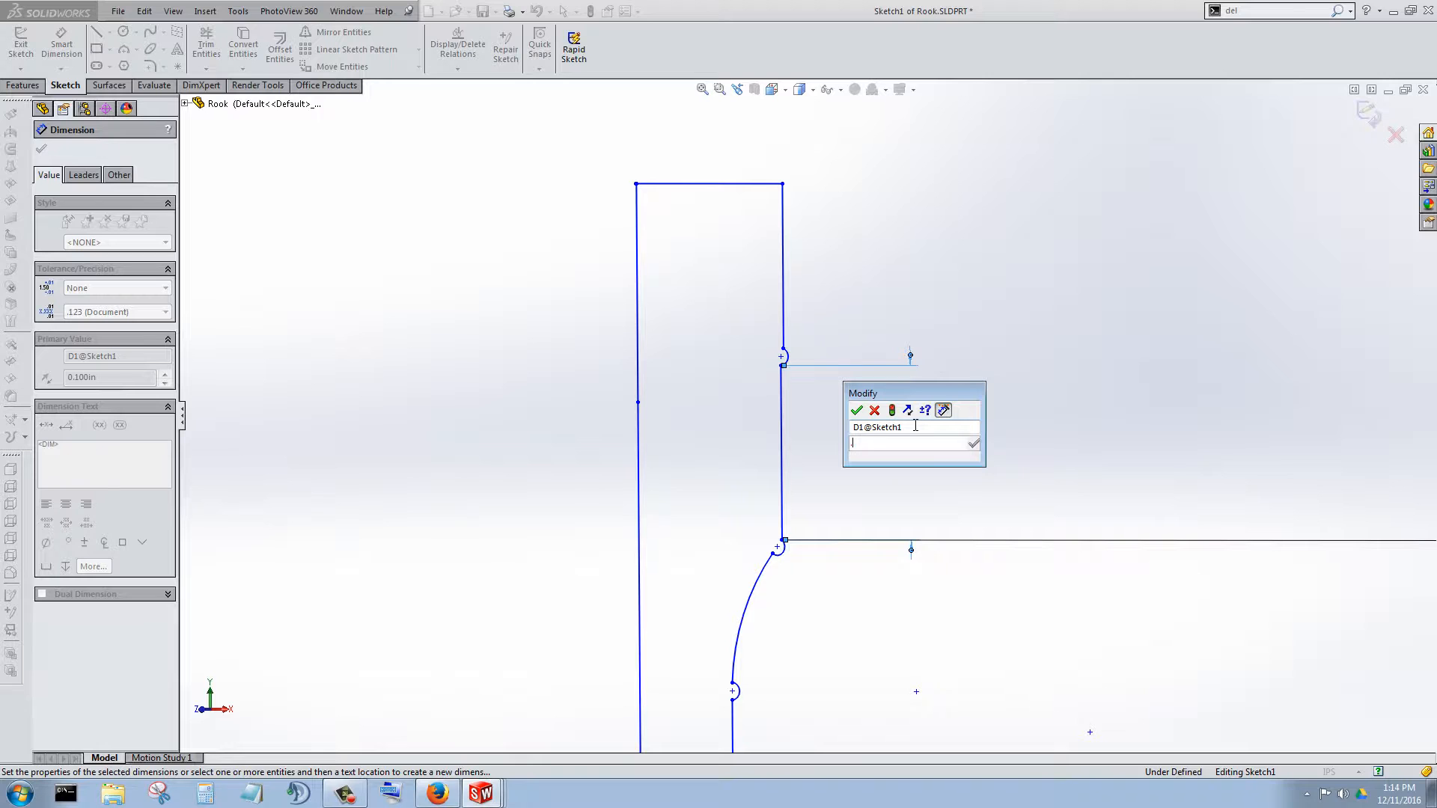
key("Return")
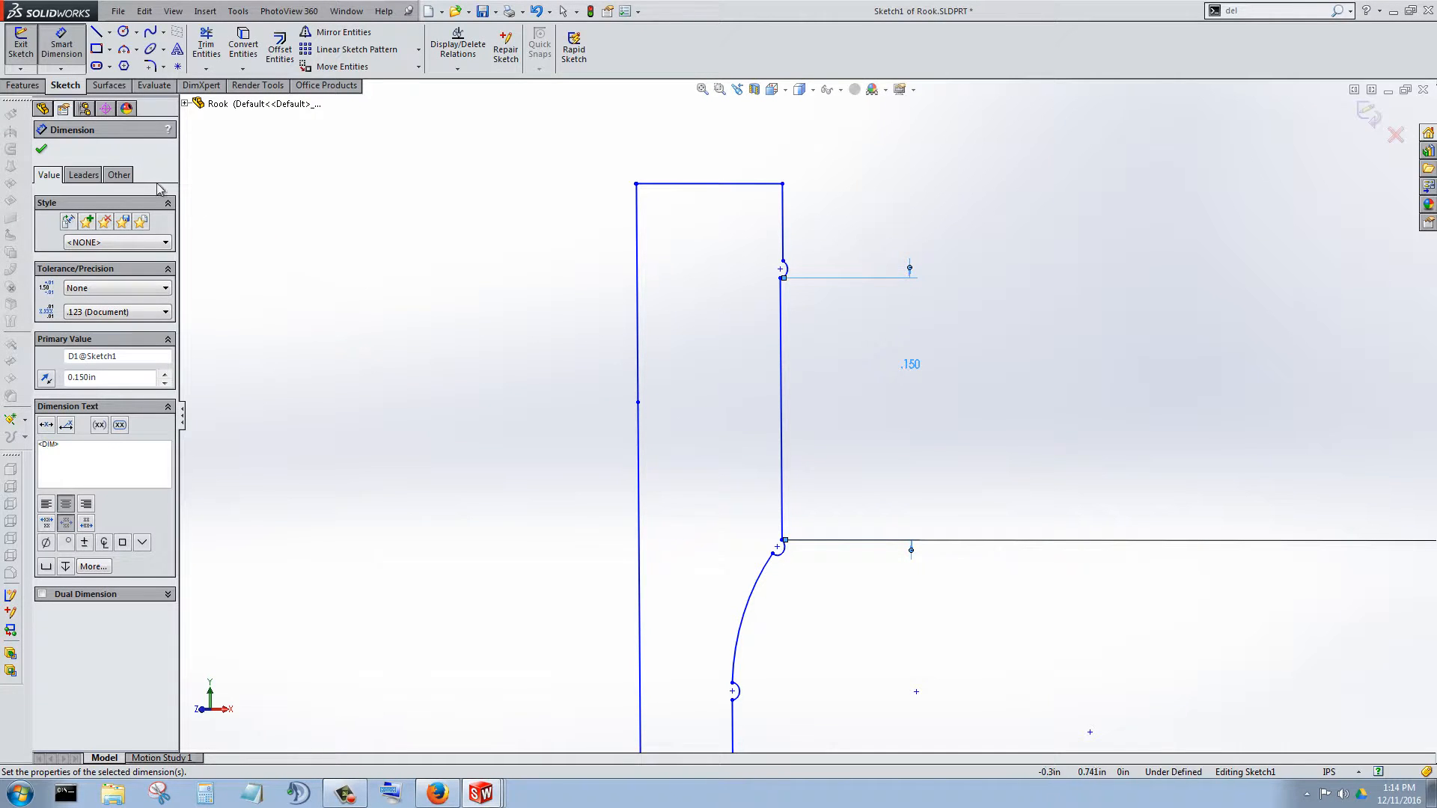
left_click(42, 151)
left_click(21, 45)
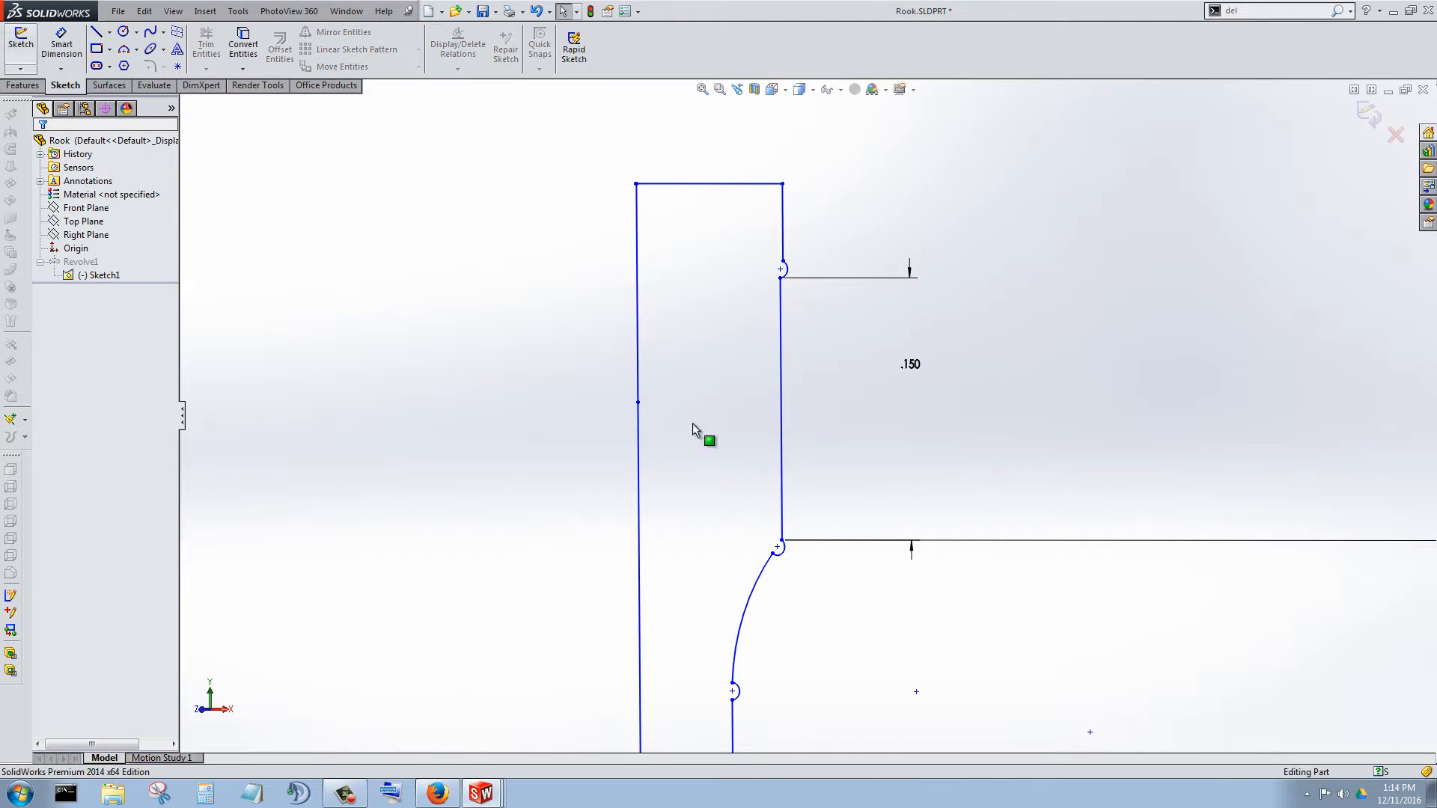
Inspect the rebuilt rook body from several angles, checking the flat top face and the short cylindrical face above the uppermost ring.
scroll(712, 435, "up", 6)
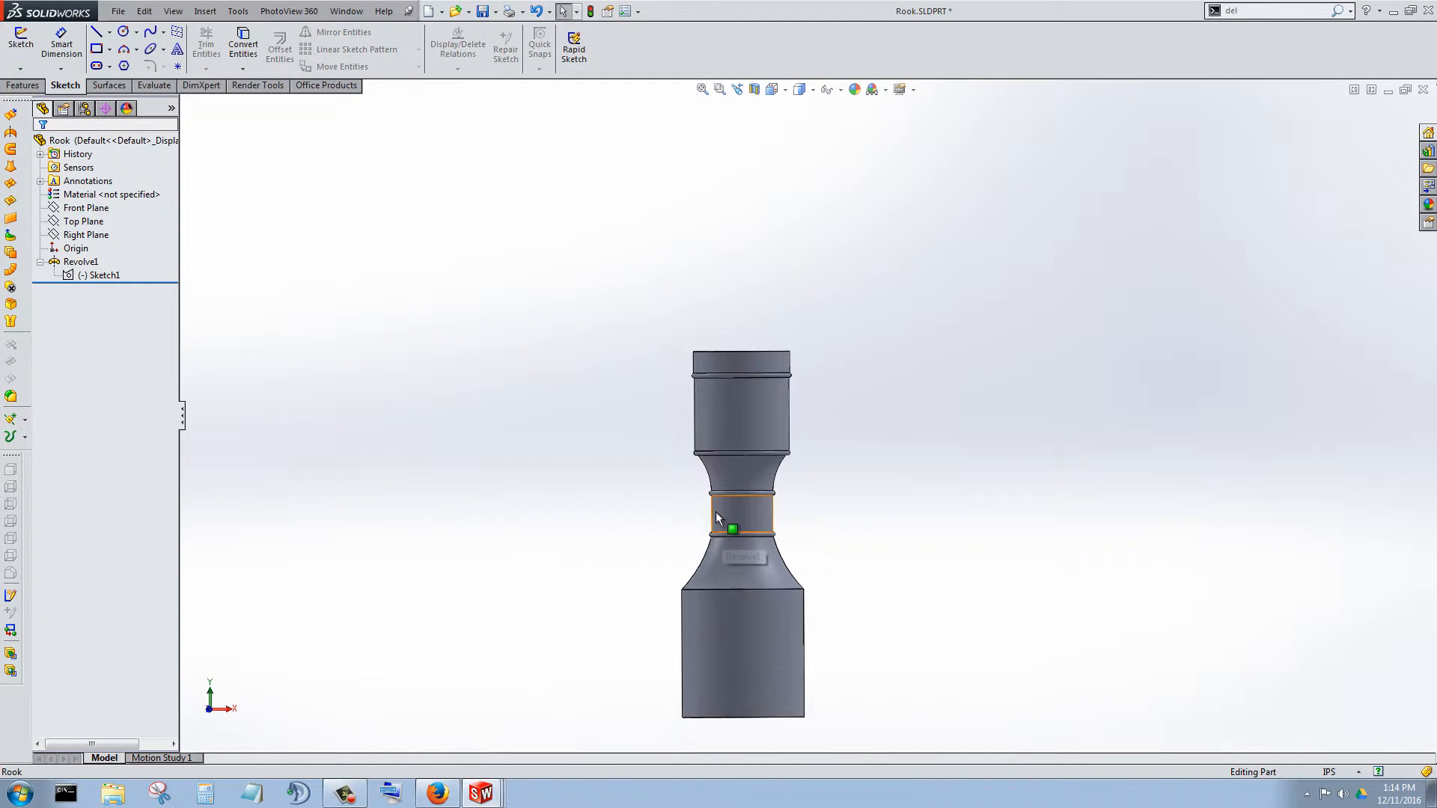
middle_click_drag(727, 370, 709, 466)
scroll(752, 293, "down", 4)
middle_click_drag(788, 384, 773, 411)
scroll(759, 341, "down", 3)
left_click(739, 392)
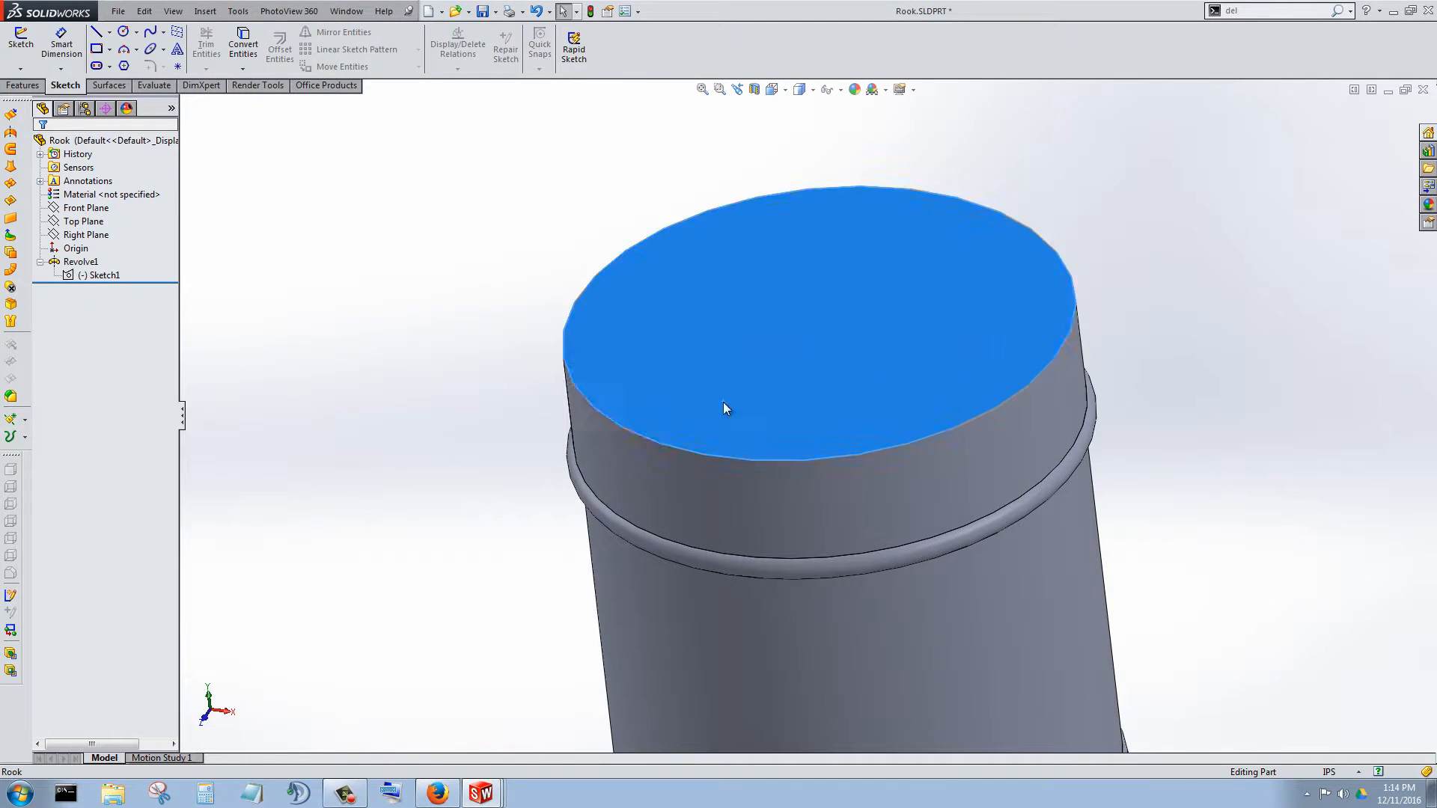
middle_click_drag(881, 533, 895, 472)
scroll(895, 470, "up", 2)
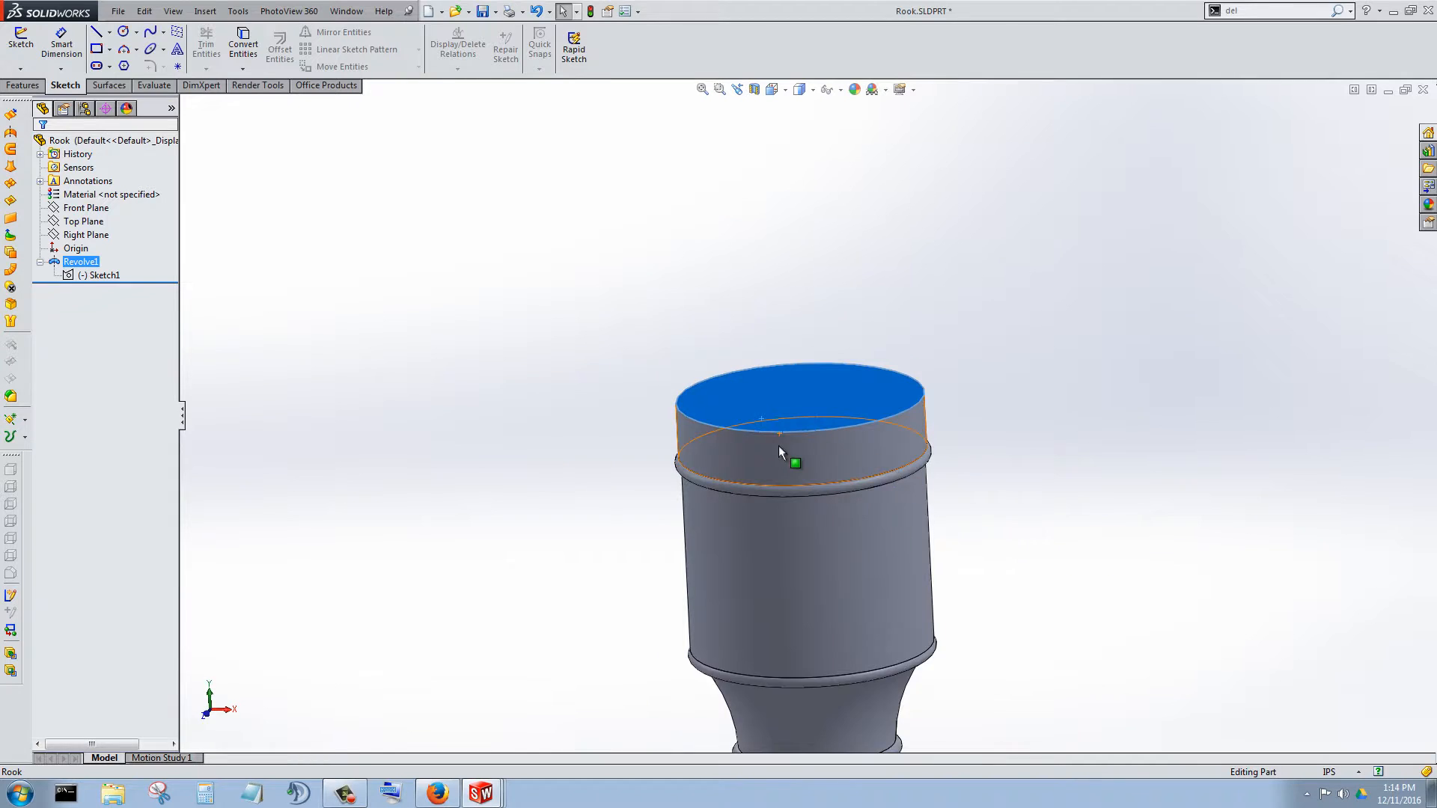
scroll(775, 405, "down", 3)
middle_click_drag(759, 425, 767, 487)
left_click(798, 448)
scroll(770, 479, "up", 3)
scroll(787, 411, "down", 2)
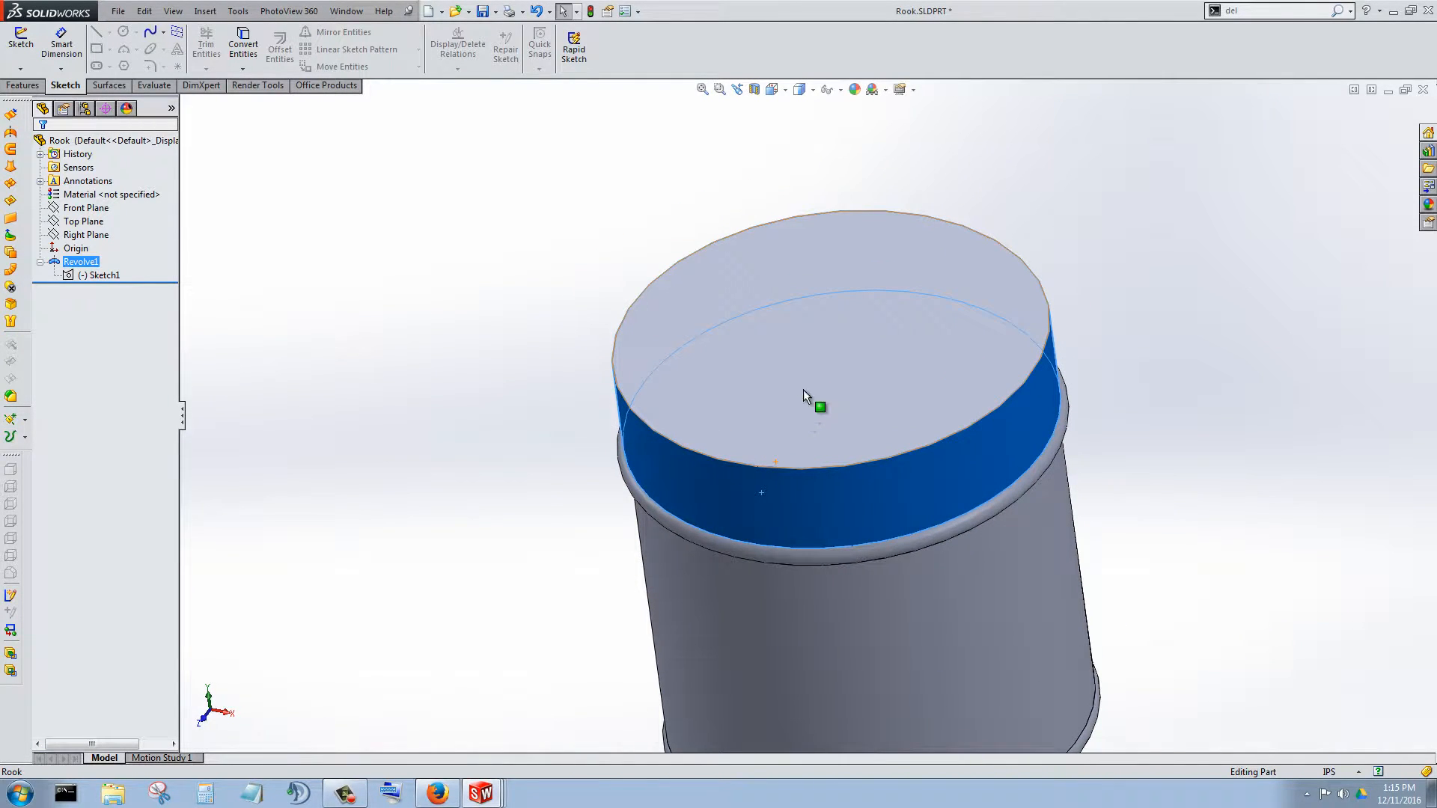
Start a new sketch on the rook's flat top face and orient the view normal to it.
right_click(813, 365)
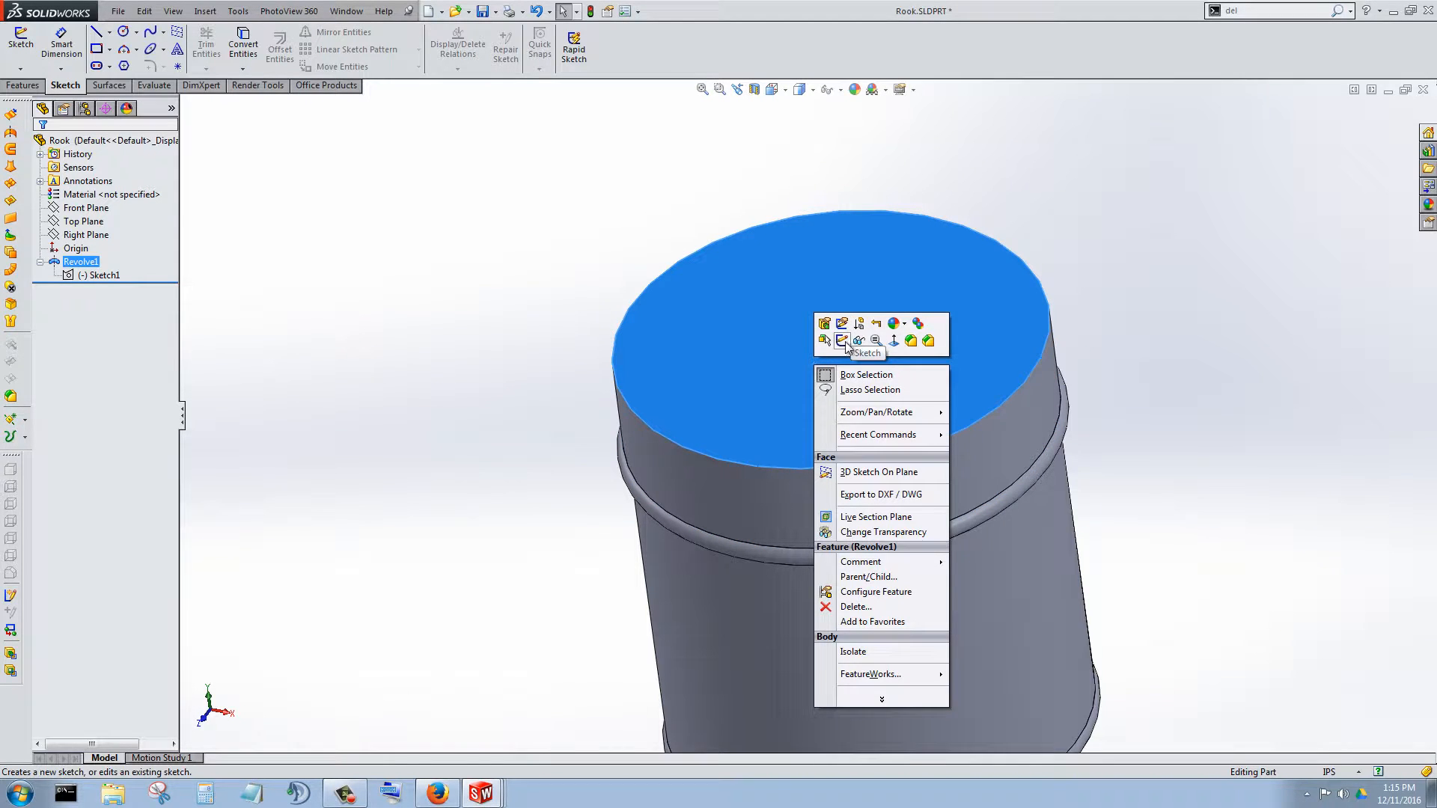
left_click(843, 342)
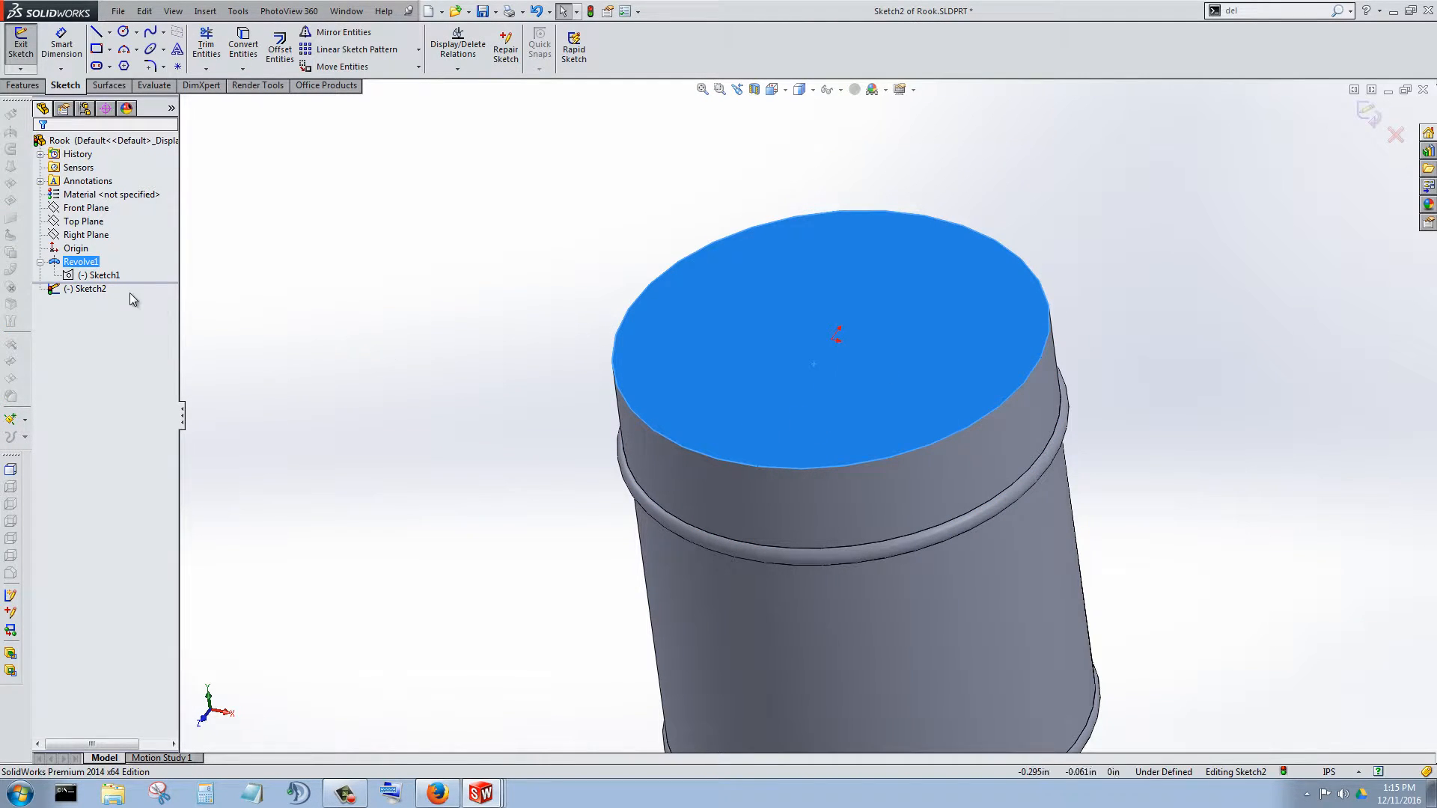
right_click(87, 287)
left_click(124, 274)
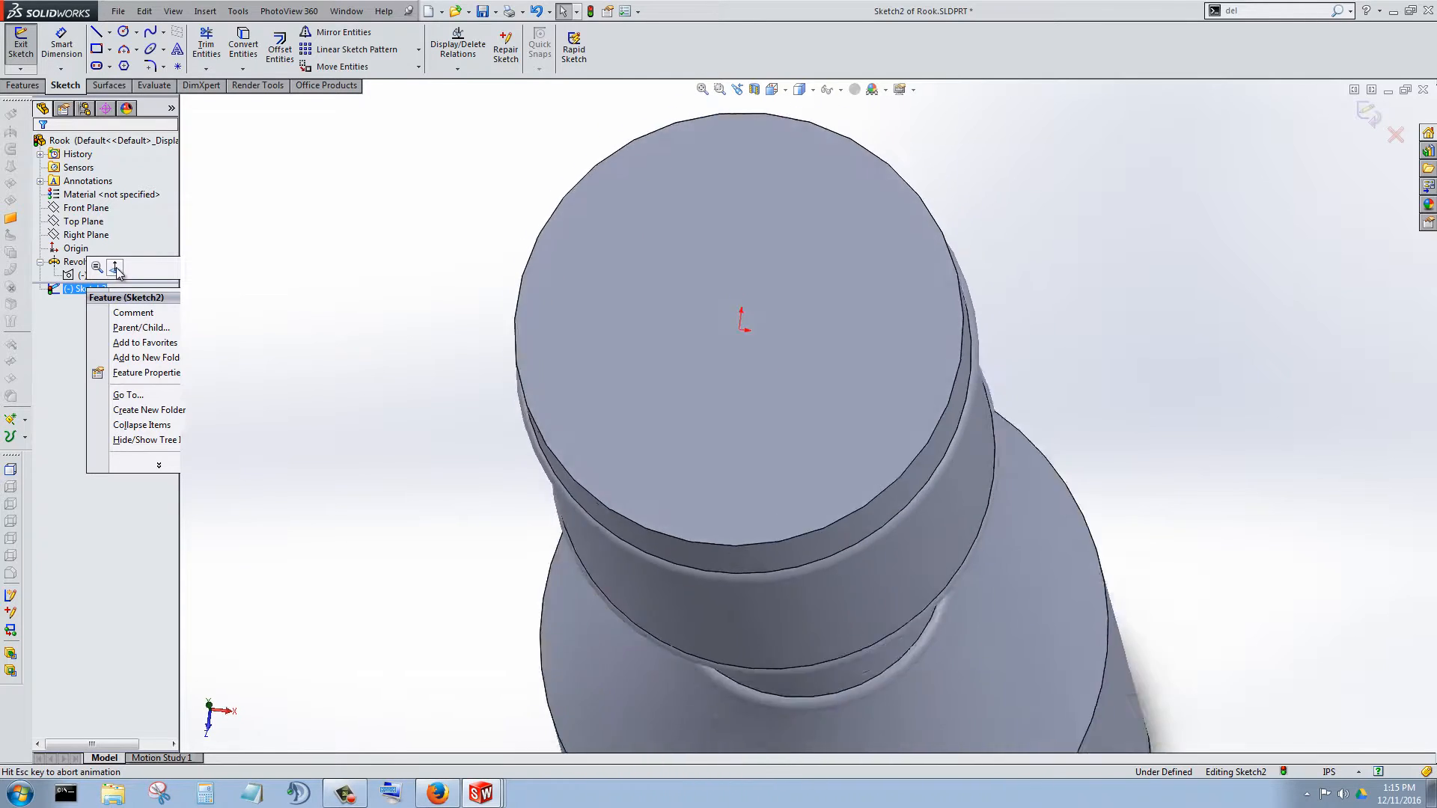
scroll(956, 354, "down", 2)
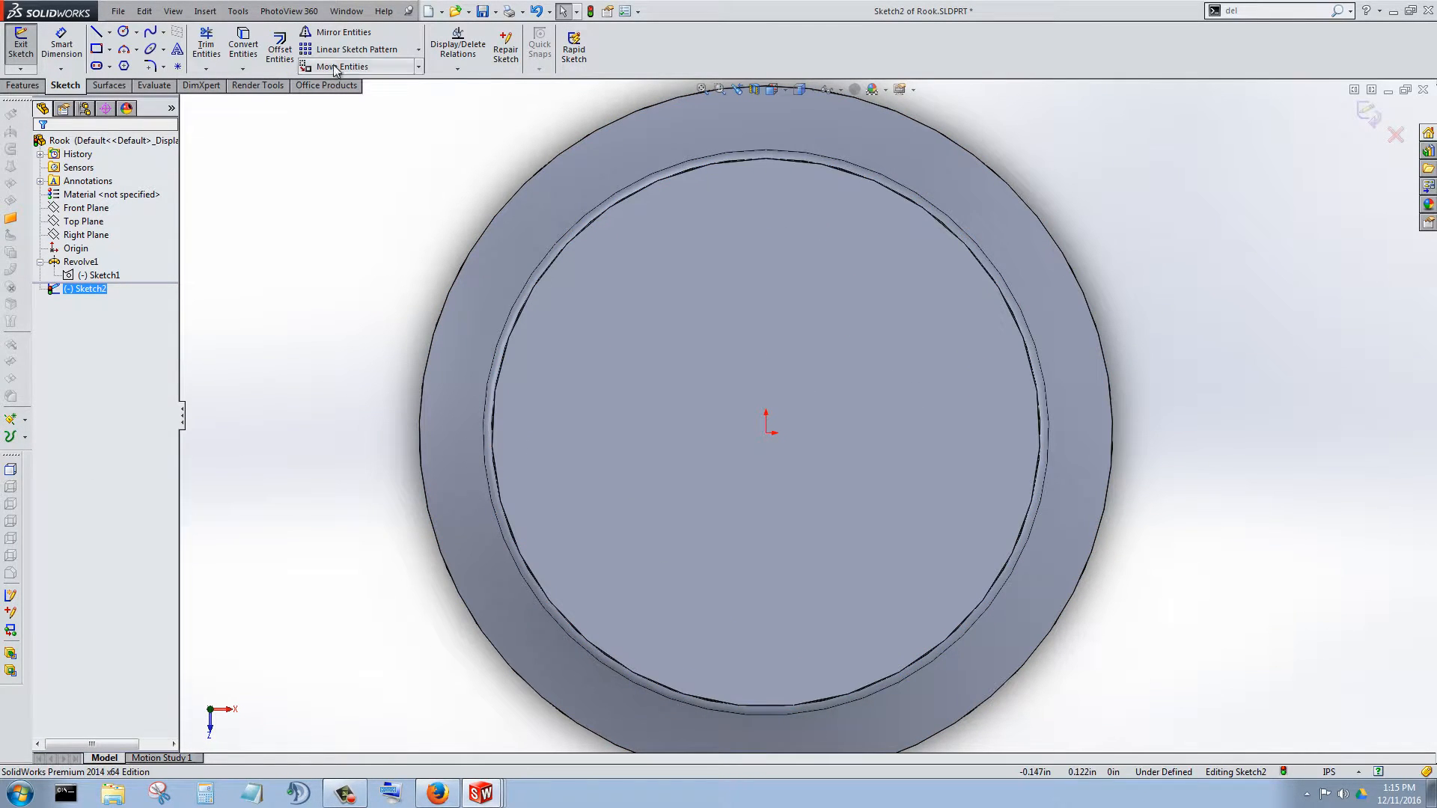
left_click(420, 49)
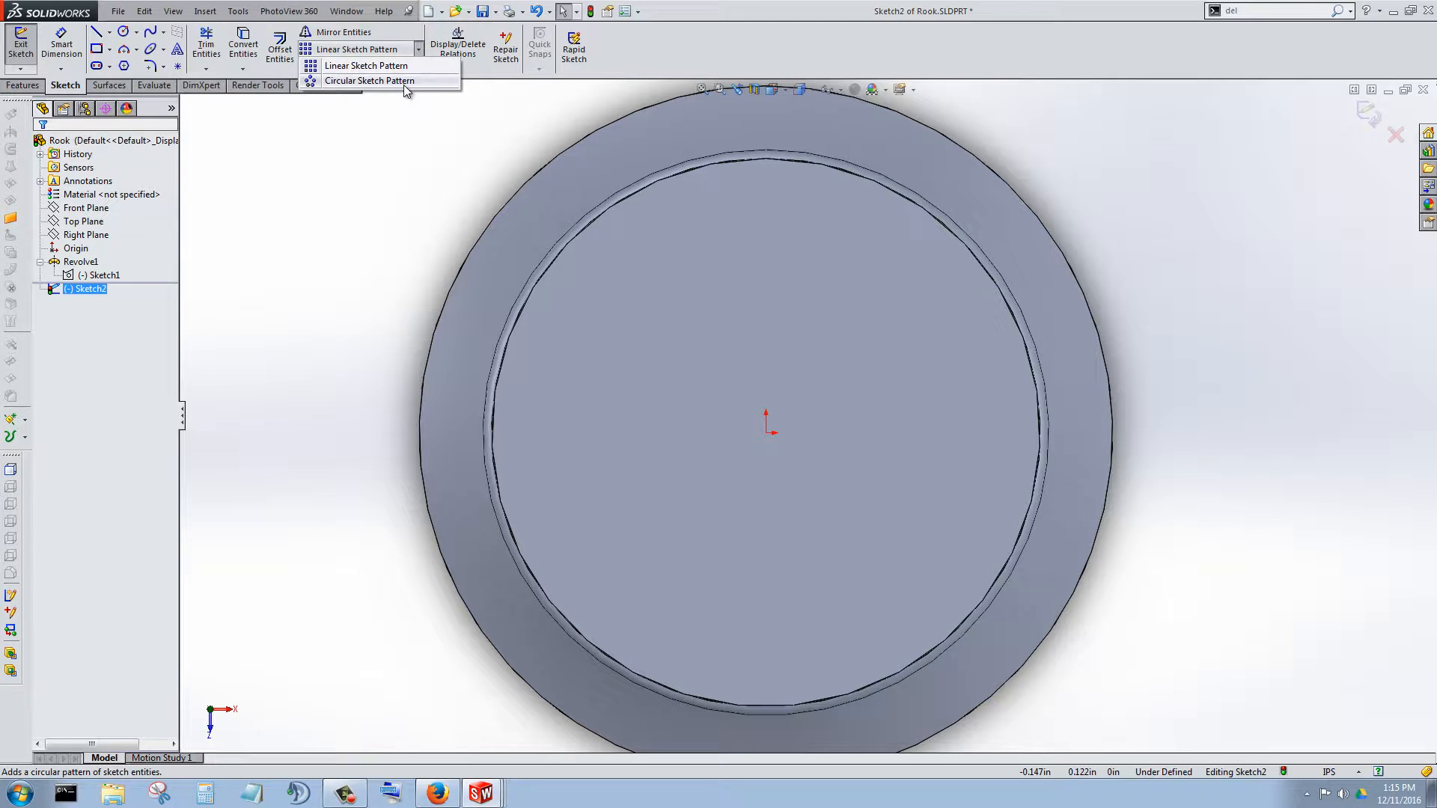
left_click(723, 50)
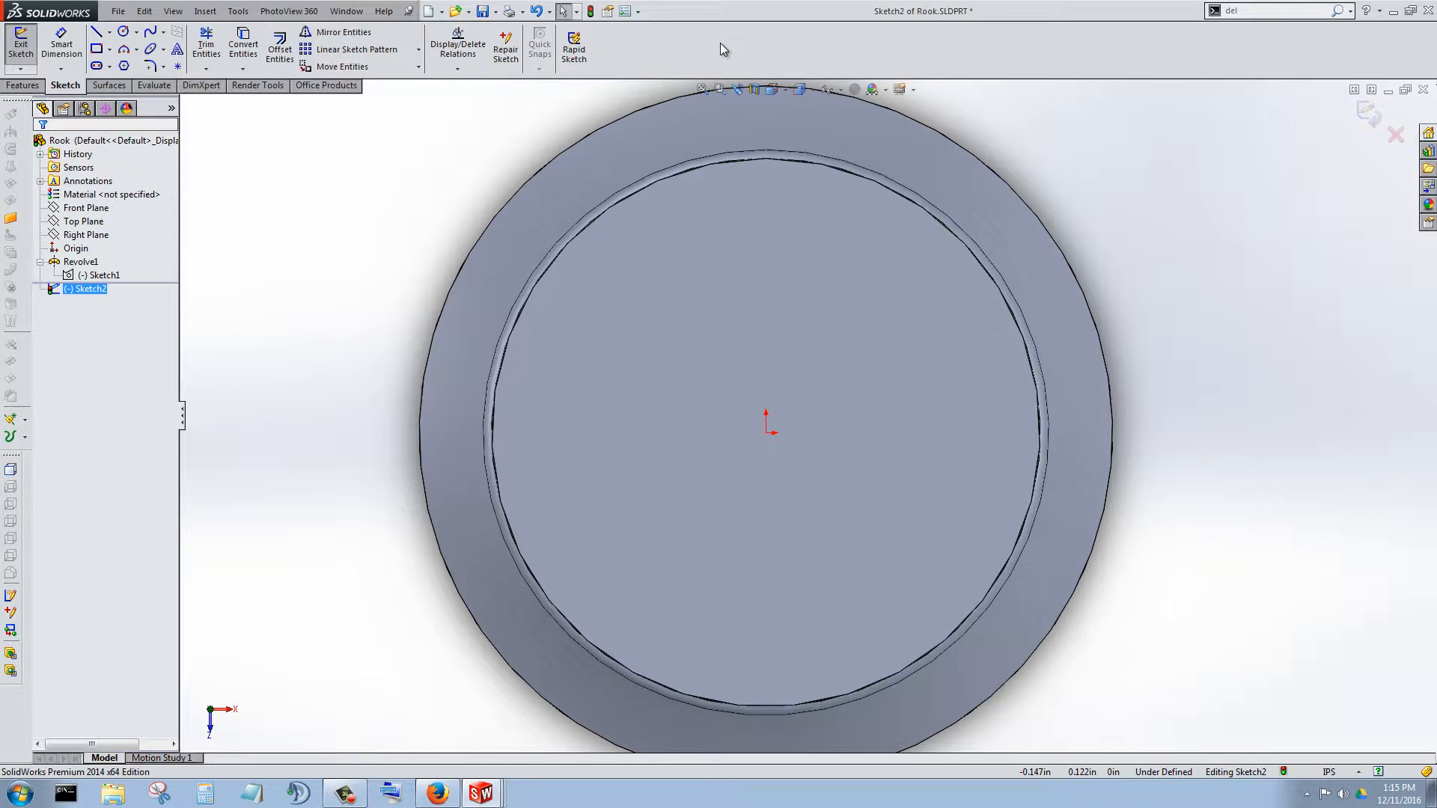
left_click(96, 49)
scroll(789, 189, "down", 5)
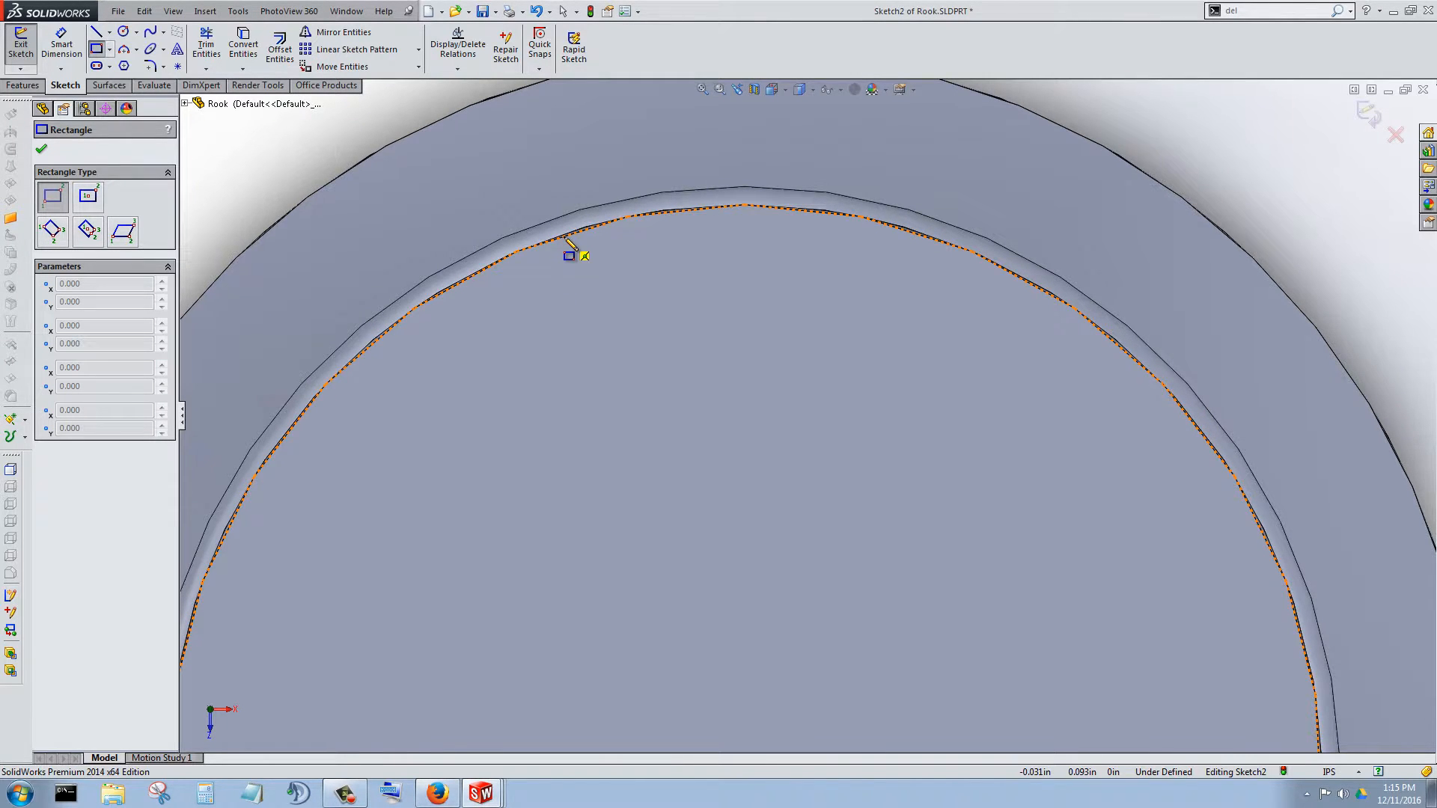
Draw two lines about 0.099 in long from the origin to the top face's edge, one vertical and one slanted about 32° clockwise from it.
left_click(96, 34)
scroll(745, 498, "up", 4)
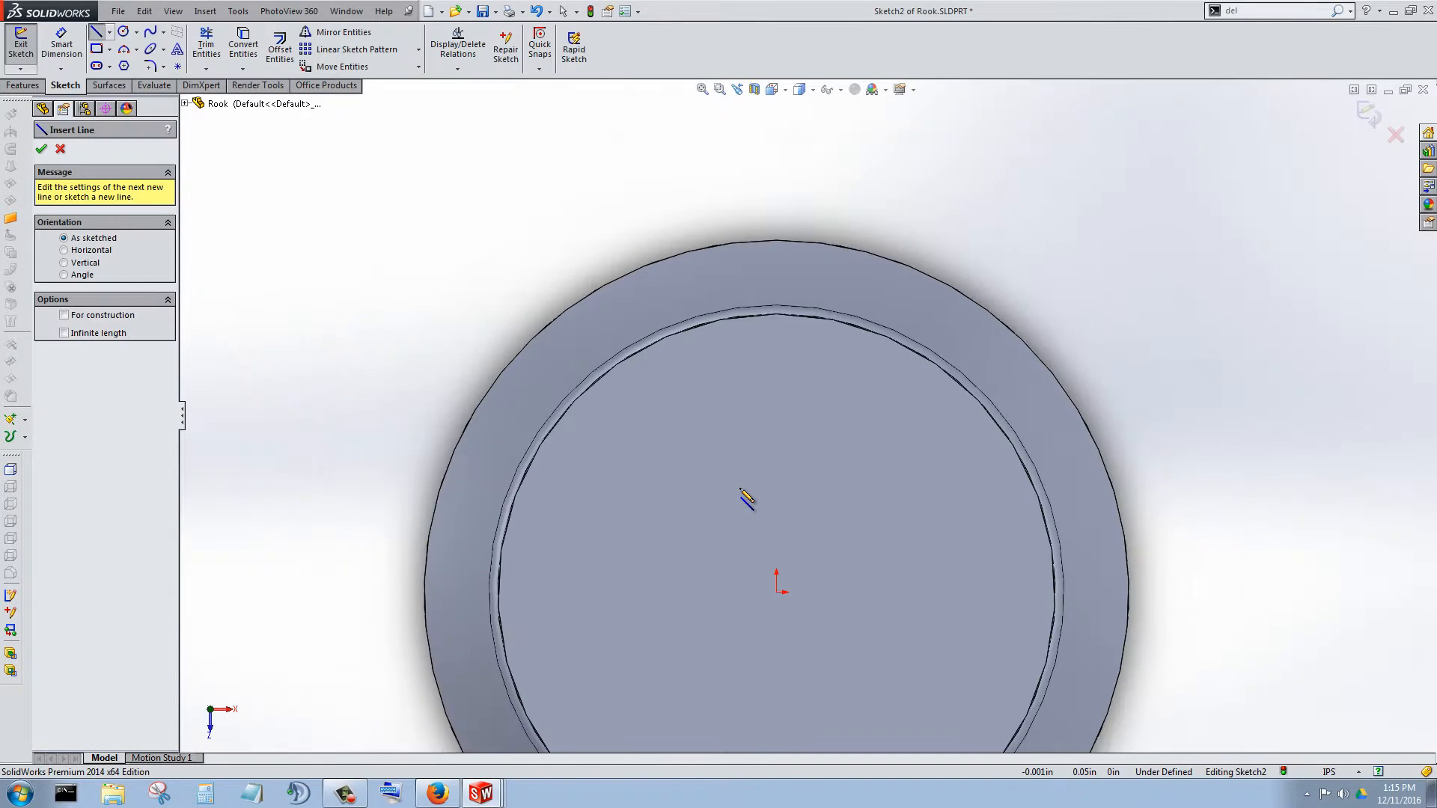
left_click(773, 596)
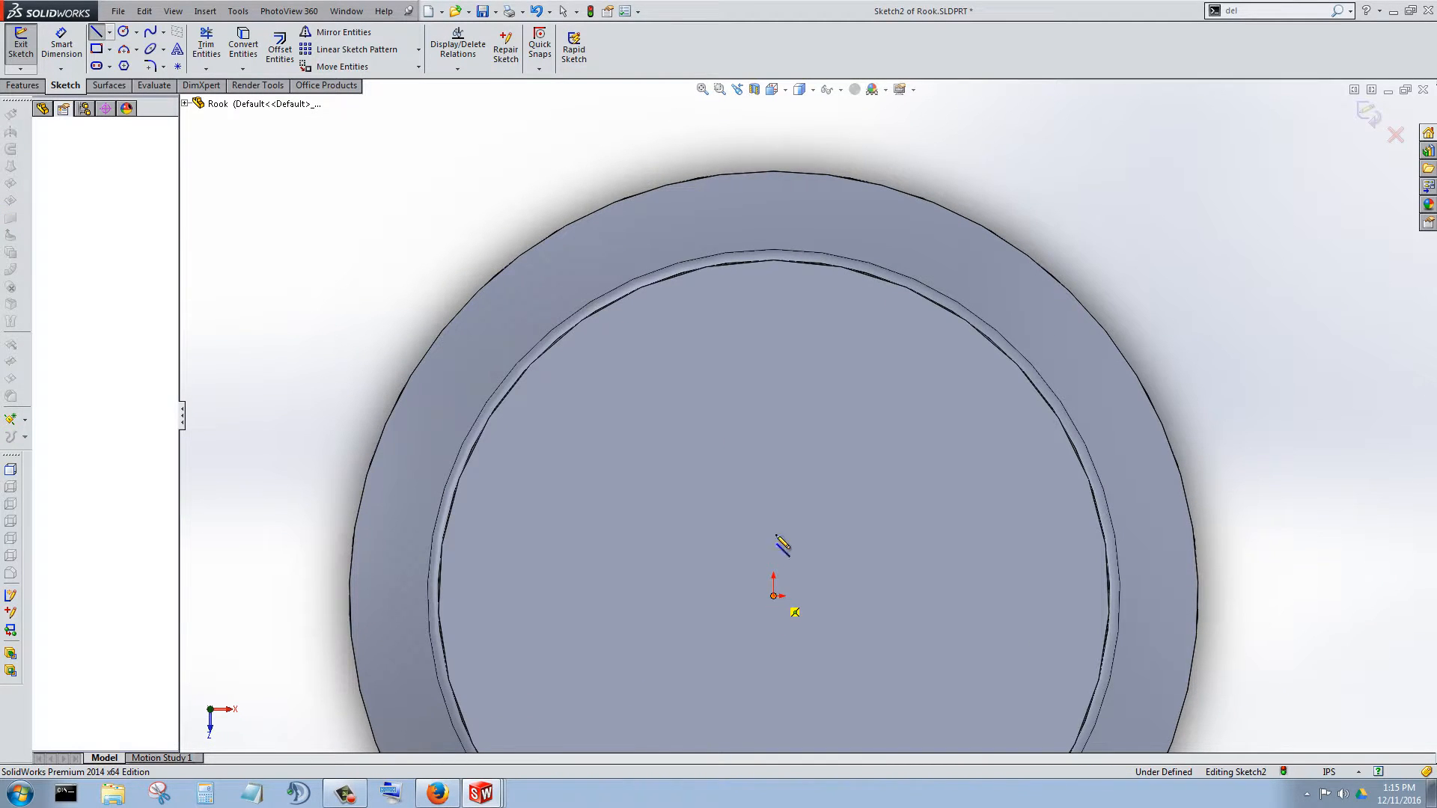
left_click(774, 260)
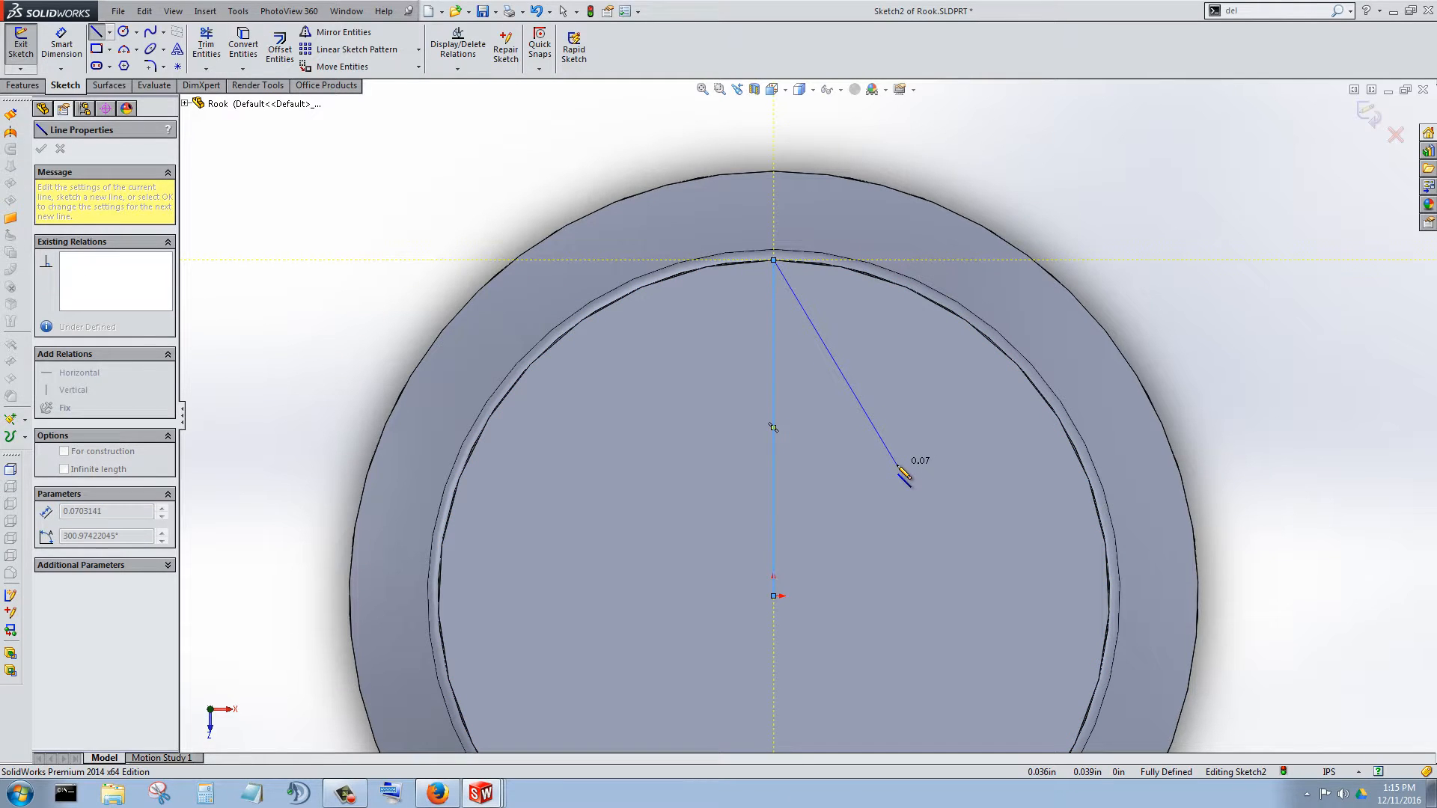
key("Escape")
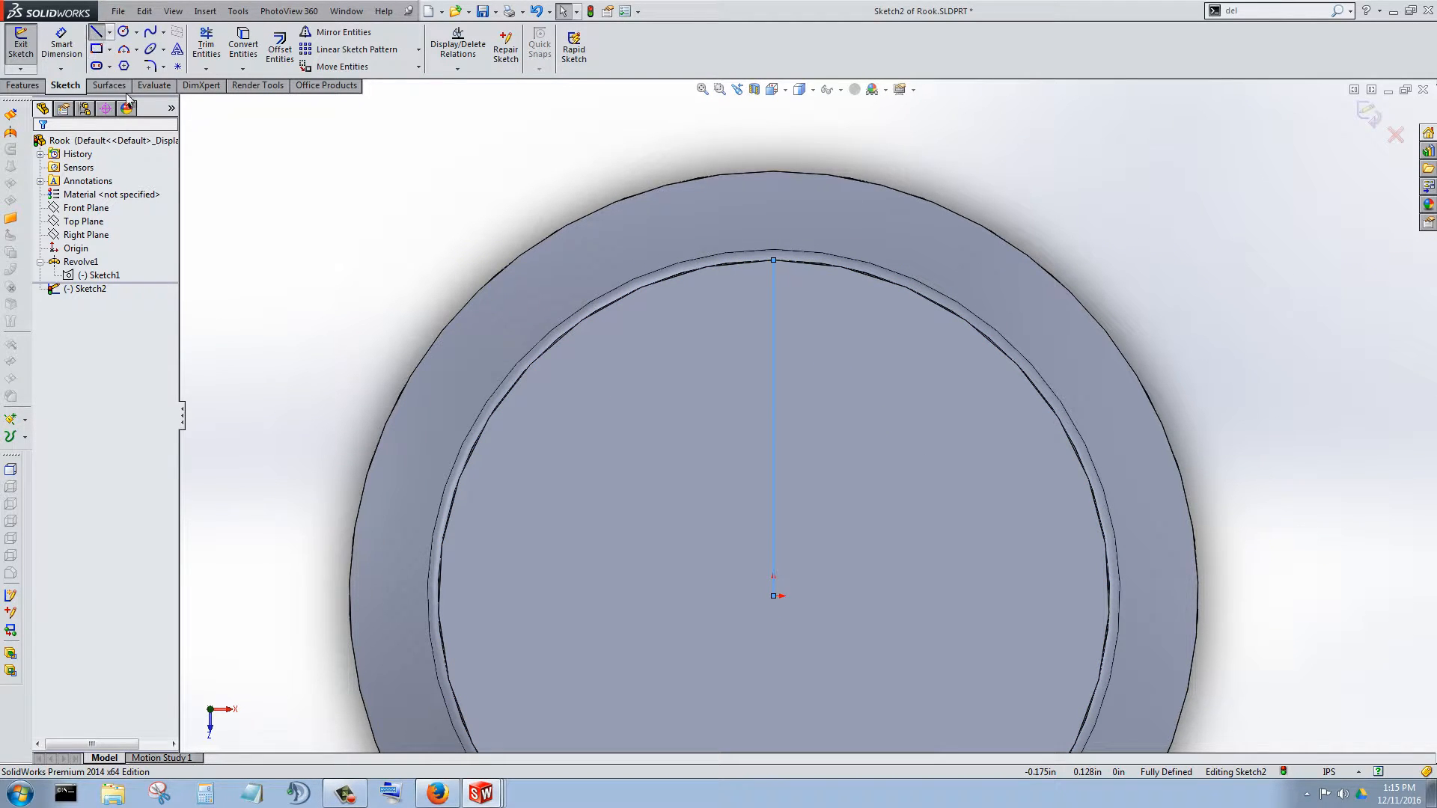
left_click(774, 597)
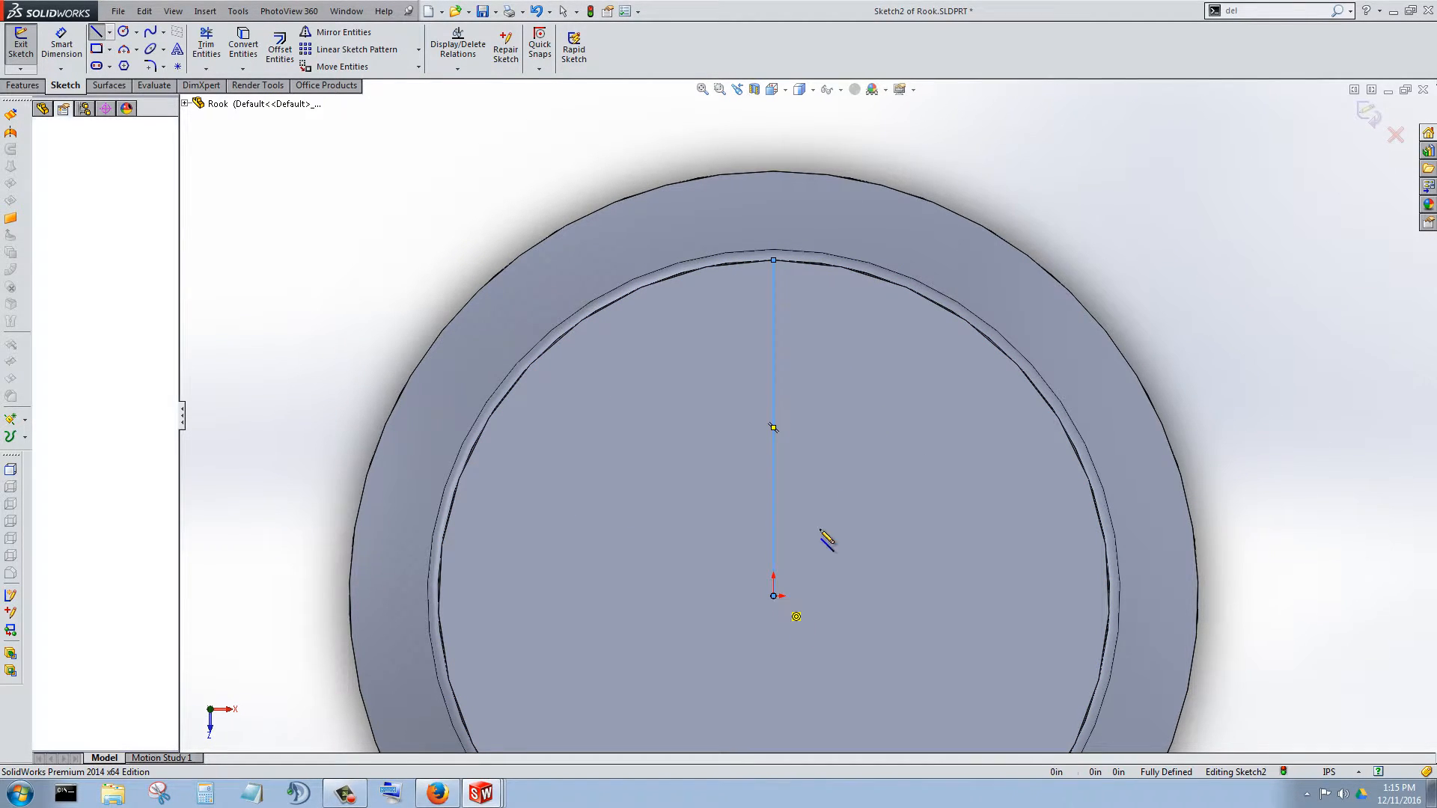
left_click(950, 312)
key("Escape")
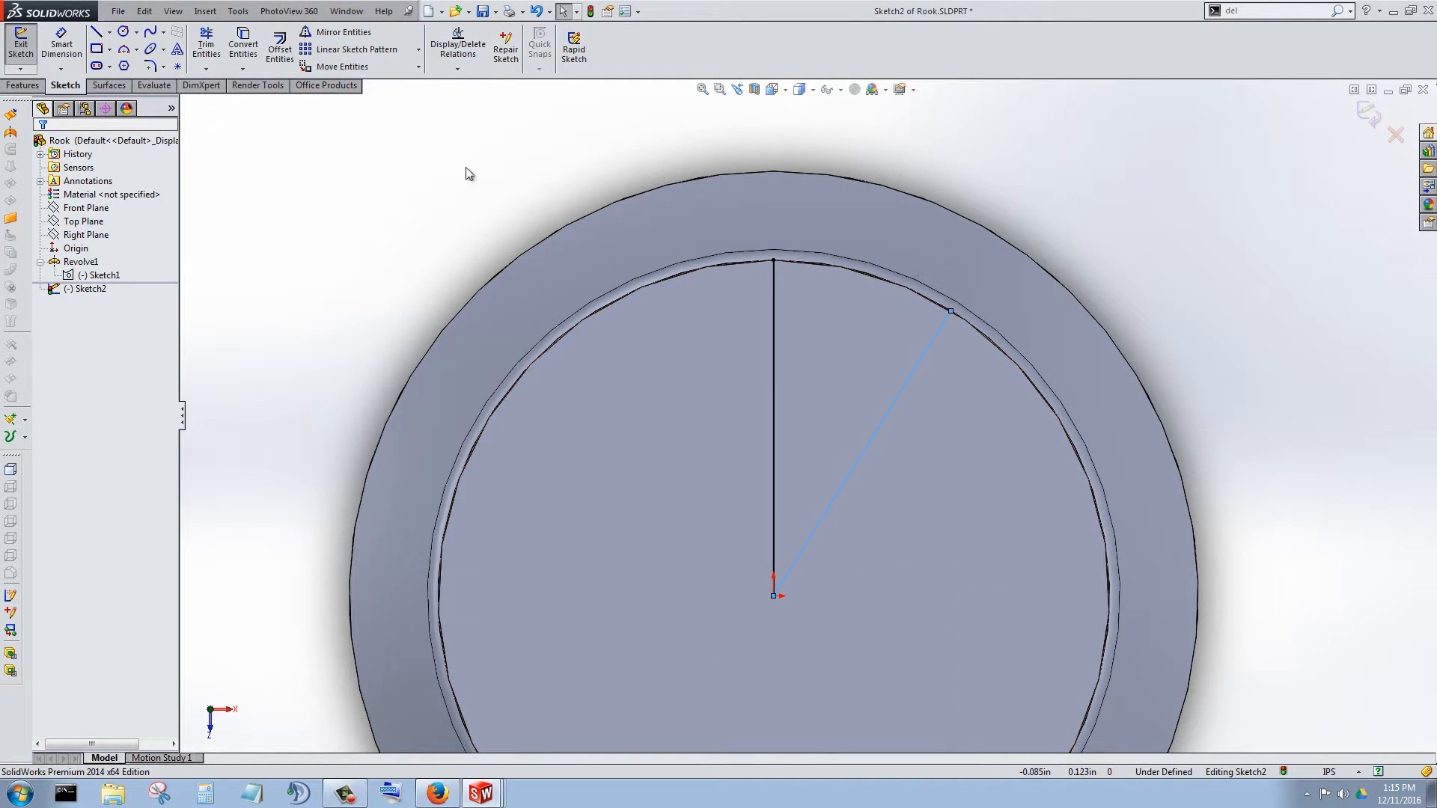
Dimension the angle between the vertical and slanted lines and set it to 45°.
left_click(61, 45)
left_click(774, 425)
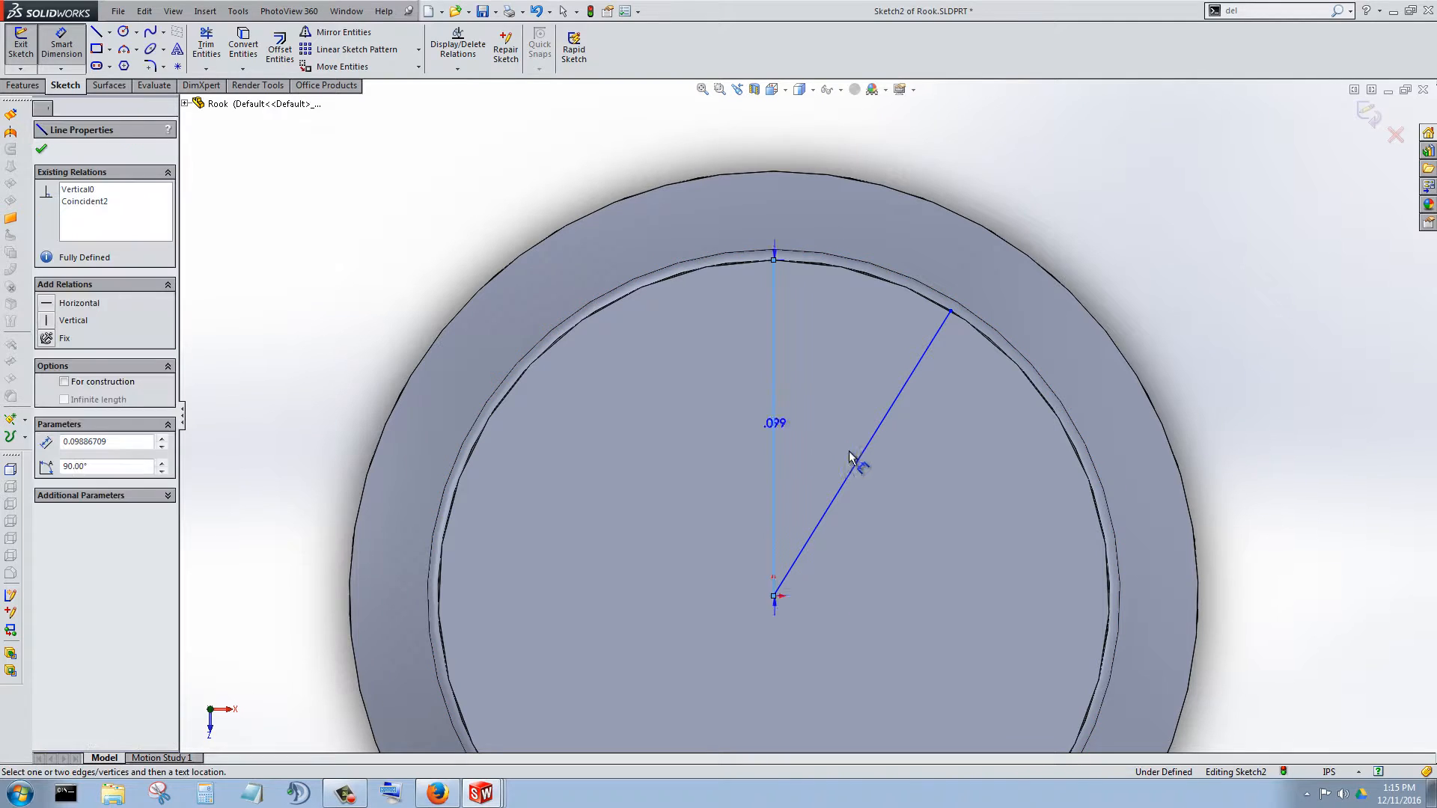
left_click(858, 453)
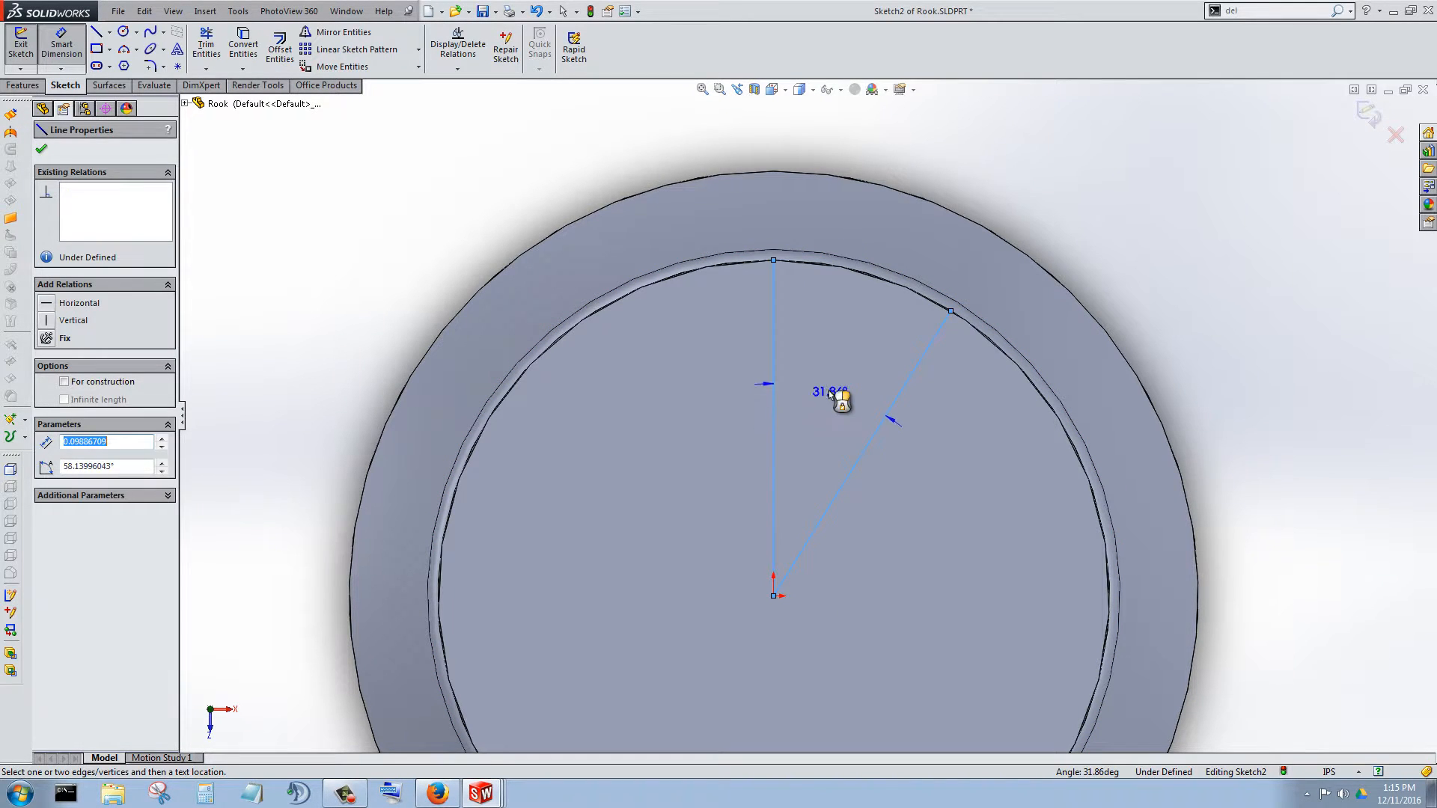
left_click(831, 395)
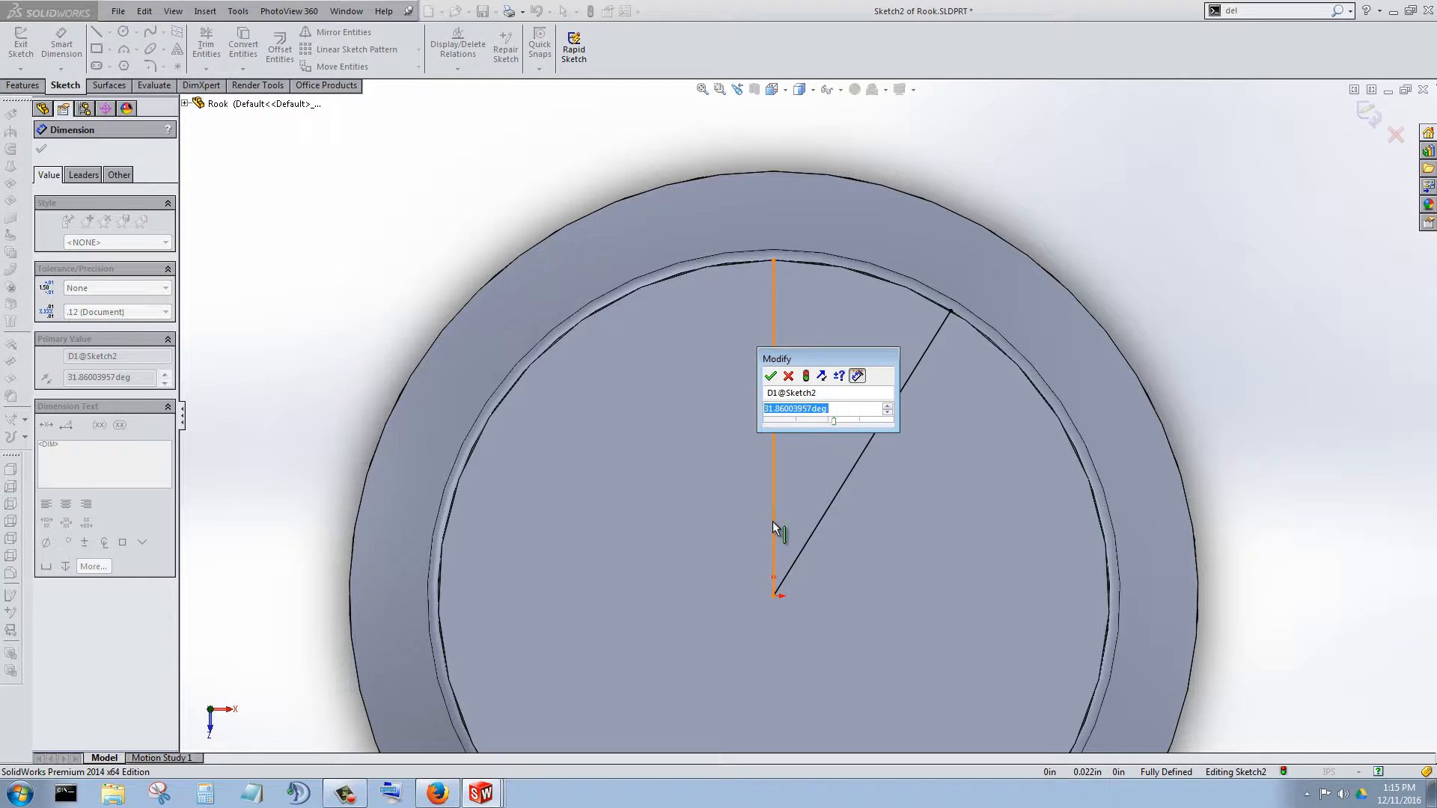
type("45")
key("Return")
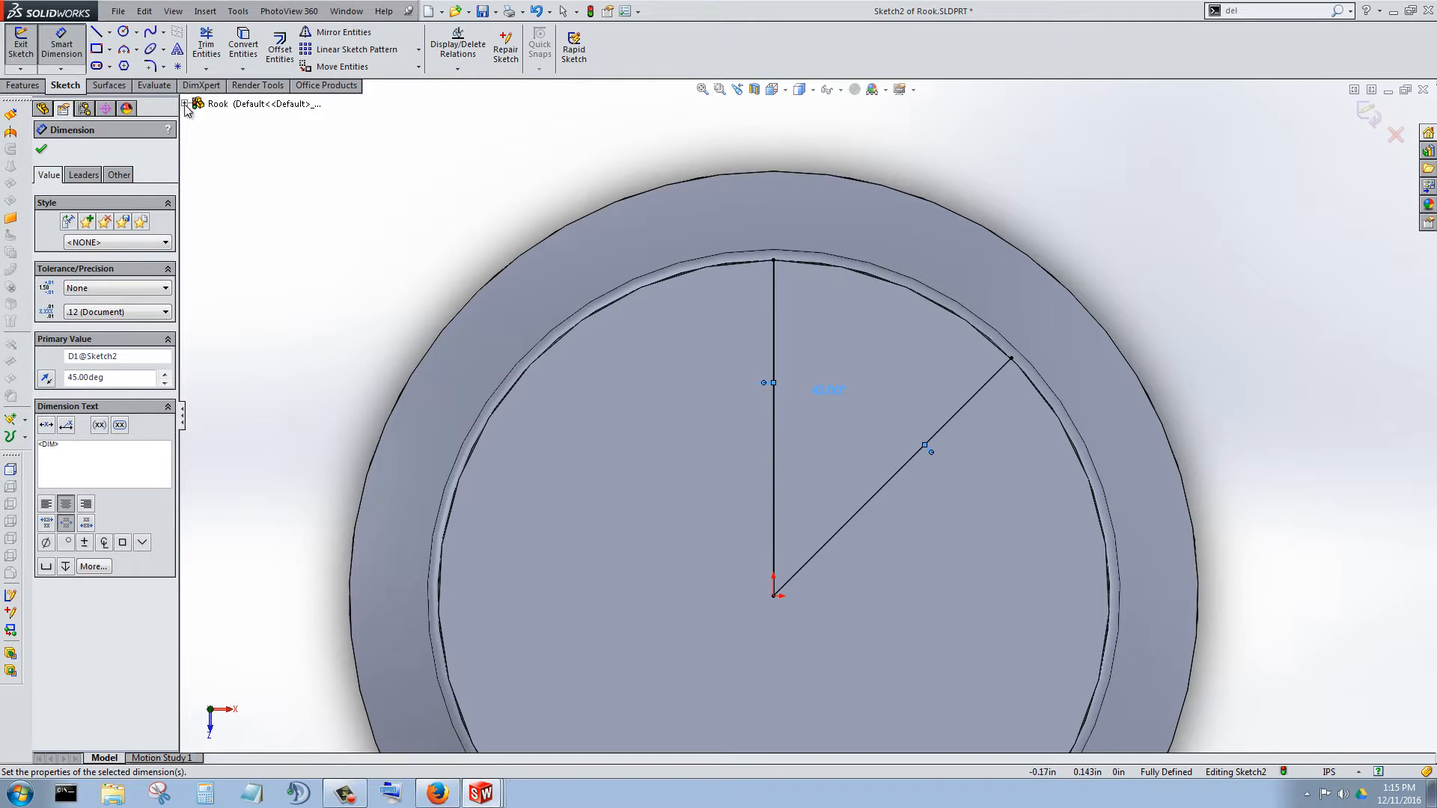
Draw a circle of about 0.078 in radius centred on the origin, crossing both radial lines inside the top face's edge.
left_click(123, 31)
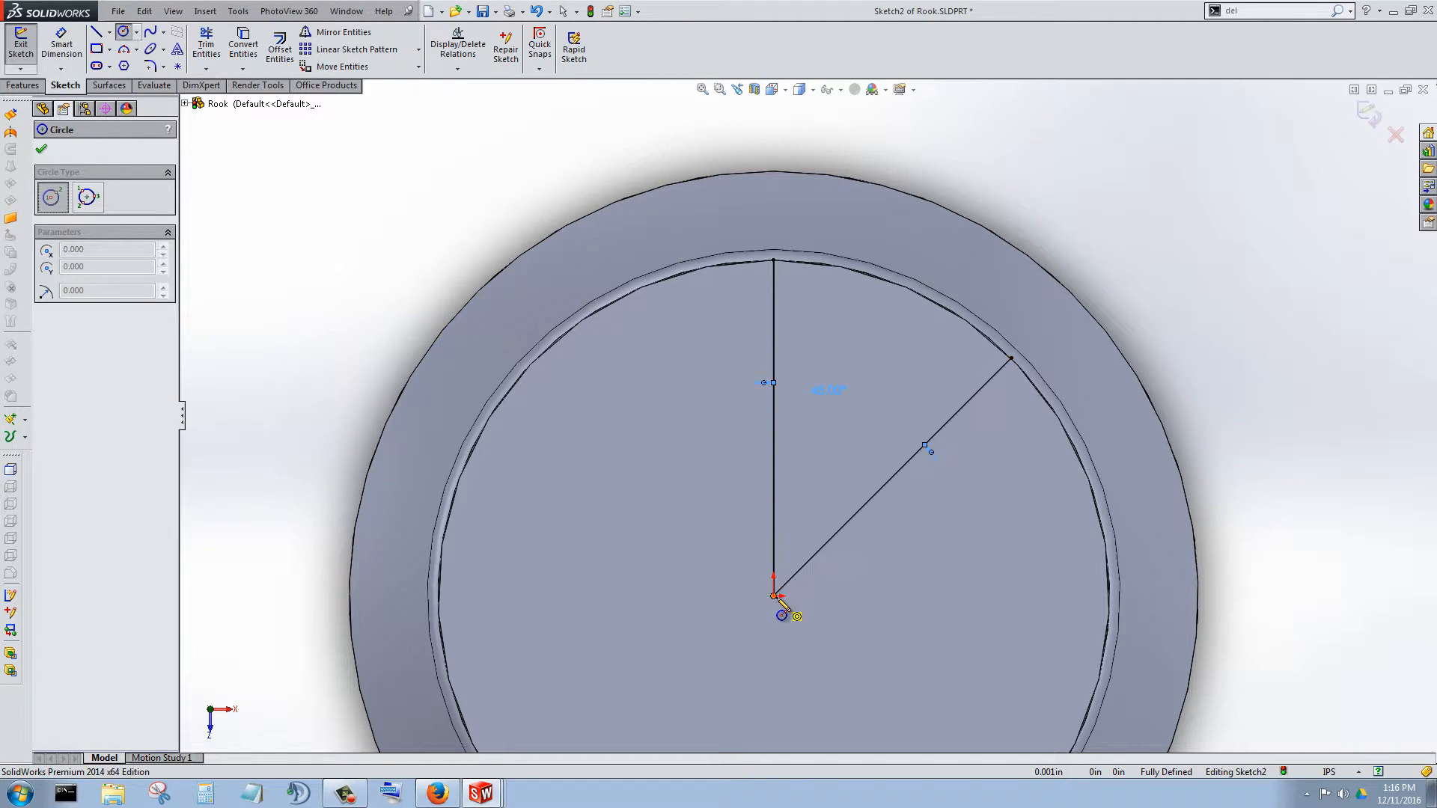
left_click(774, 597)
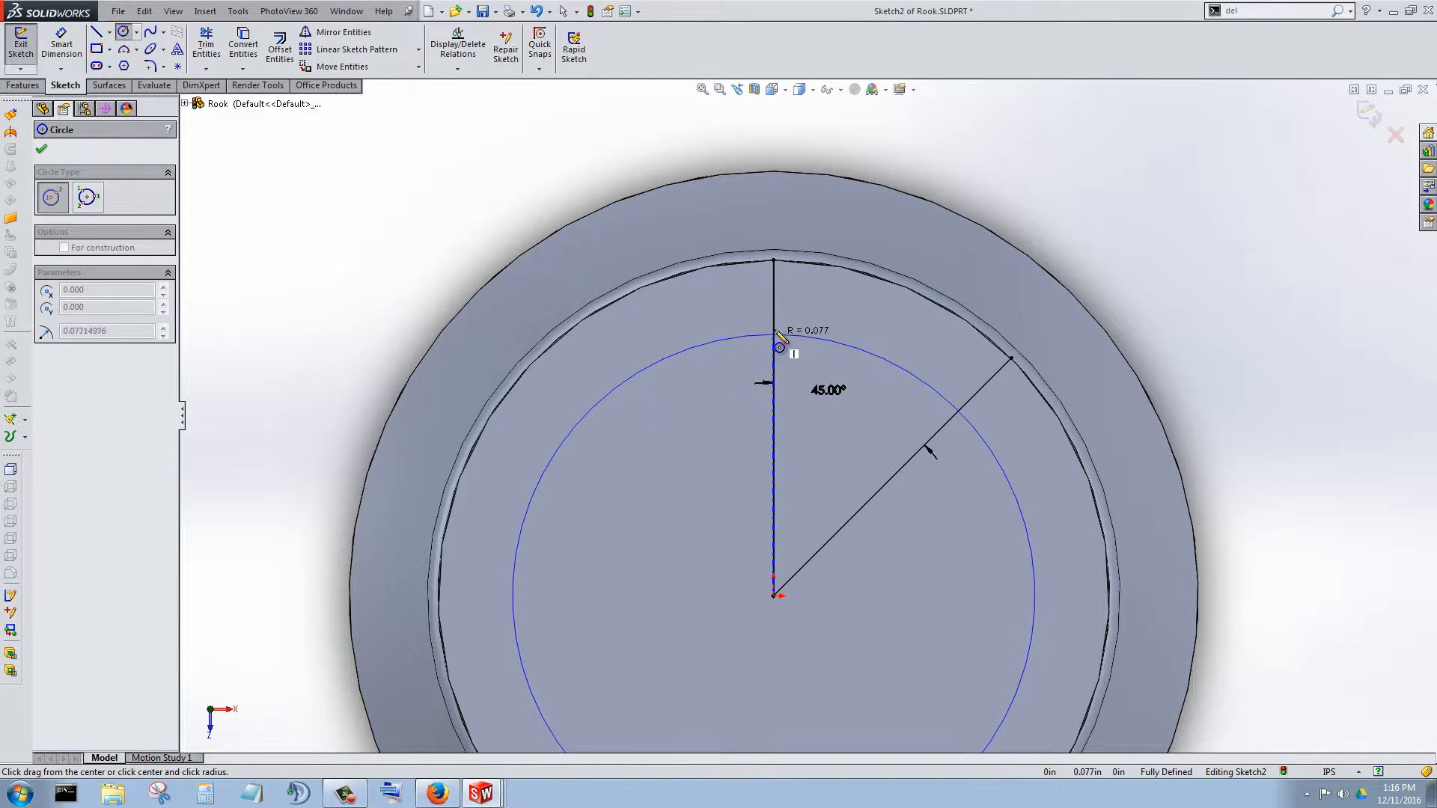
left_click(778, 350)
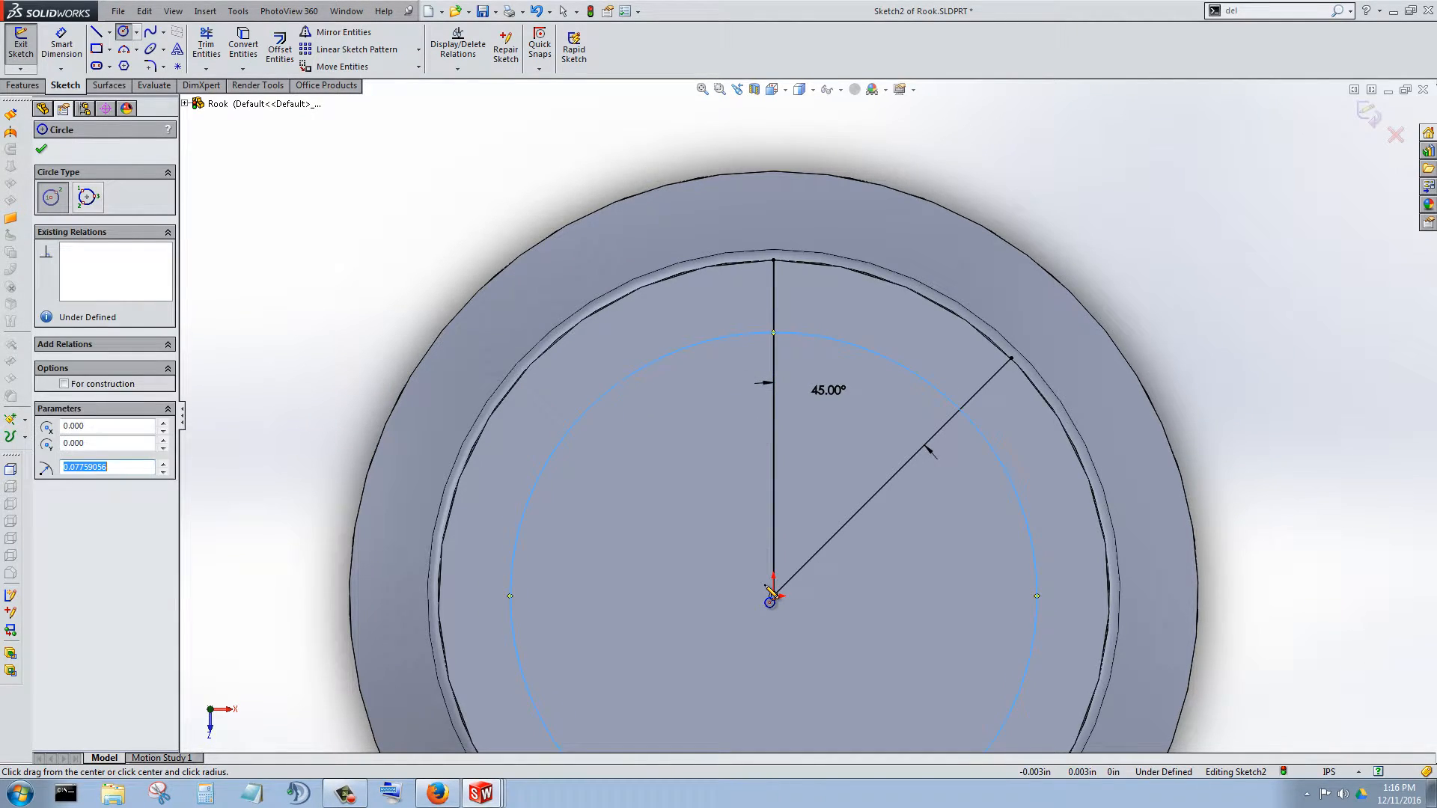
scroll(921, 591, "up", 3)
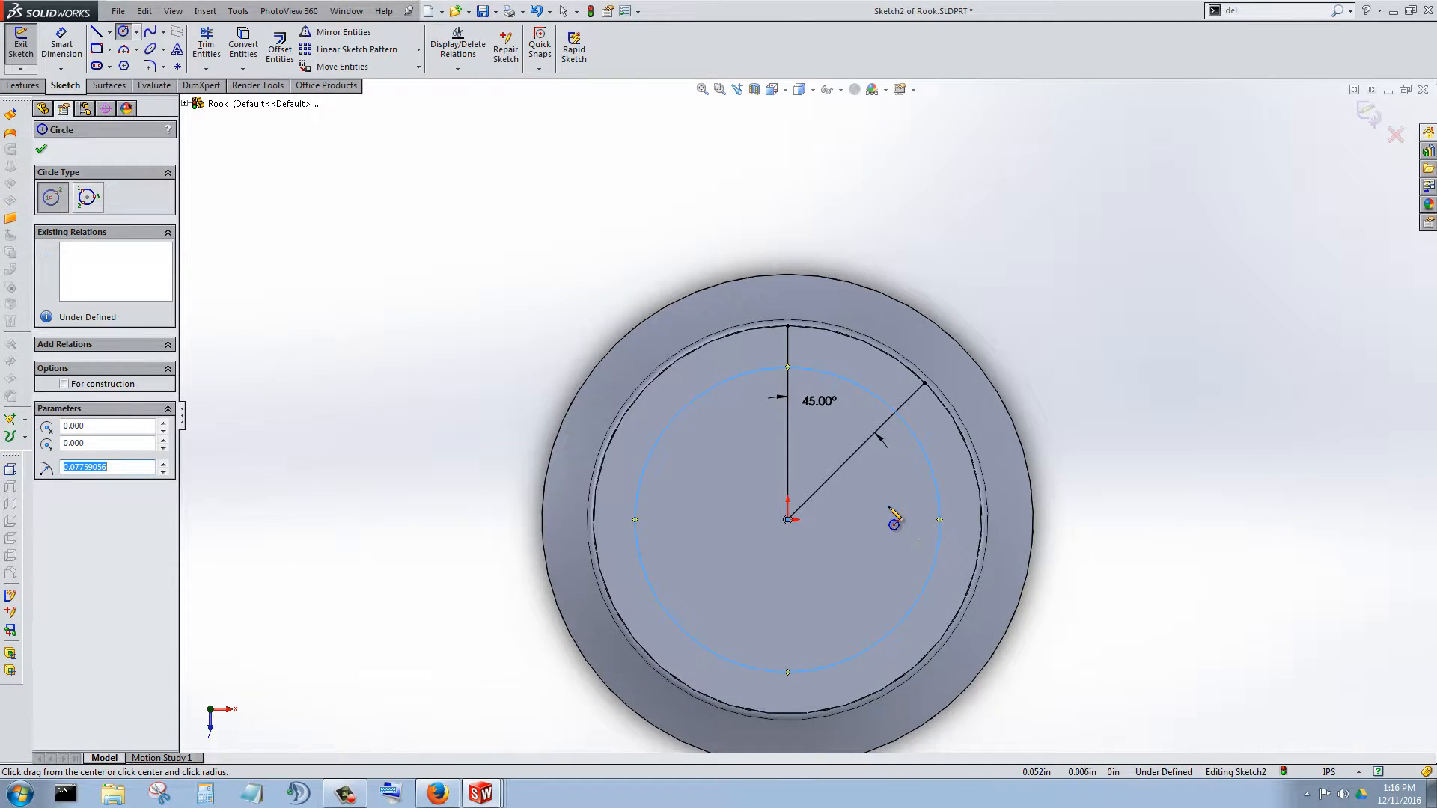
scroll(891, 519, "down", 2)
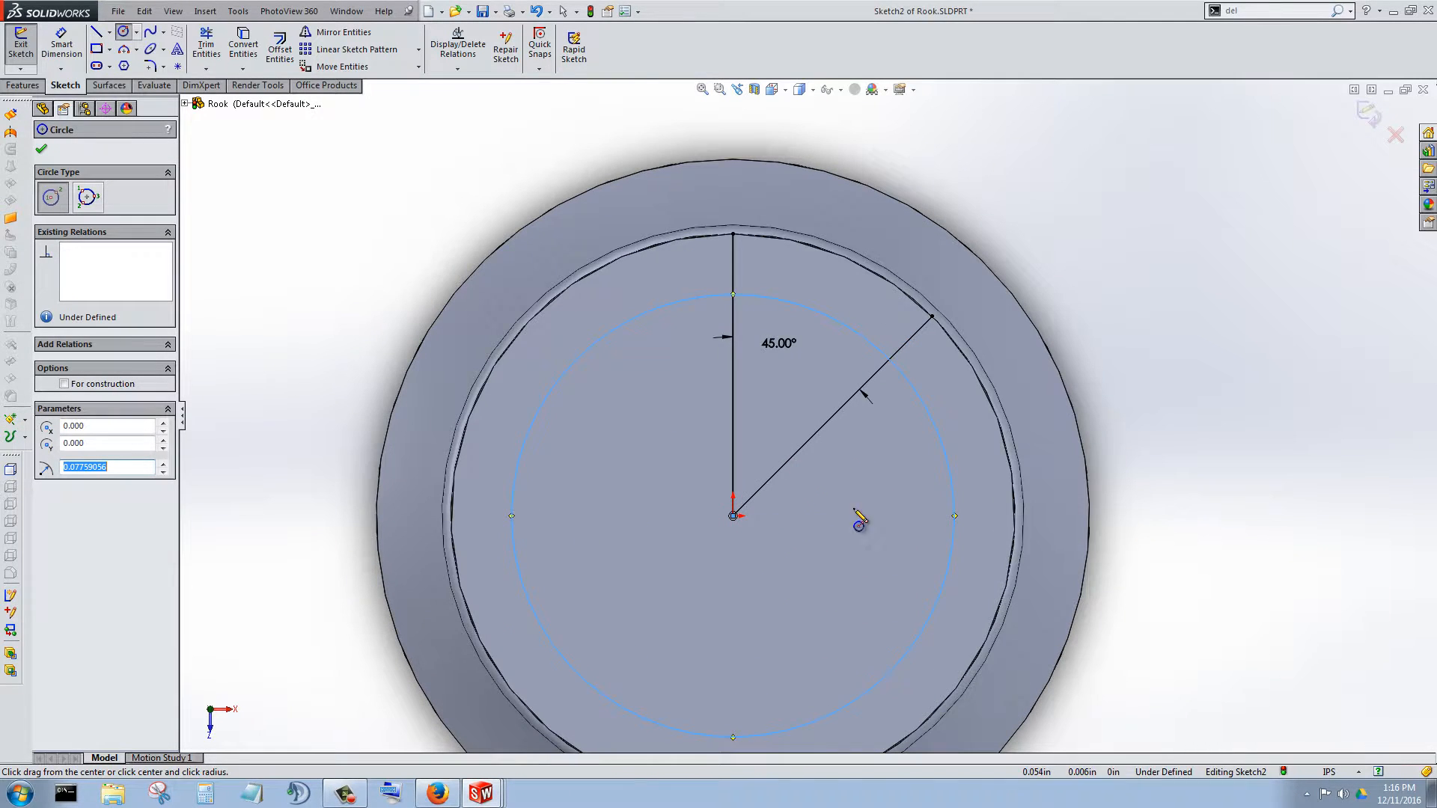
left_click(42, 151)
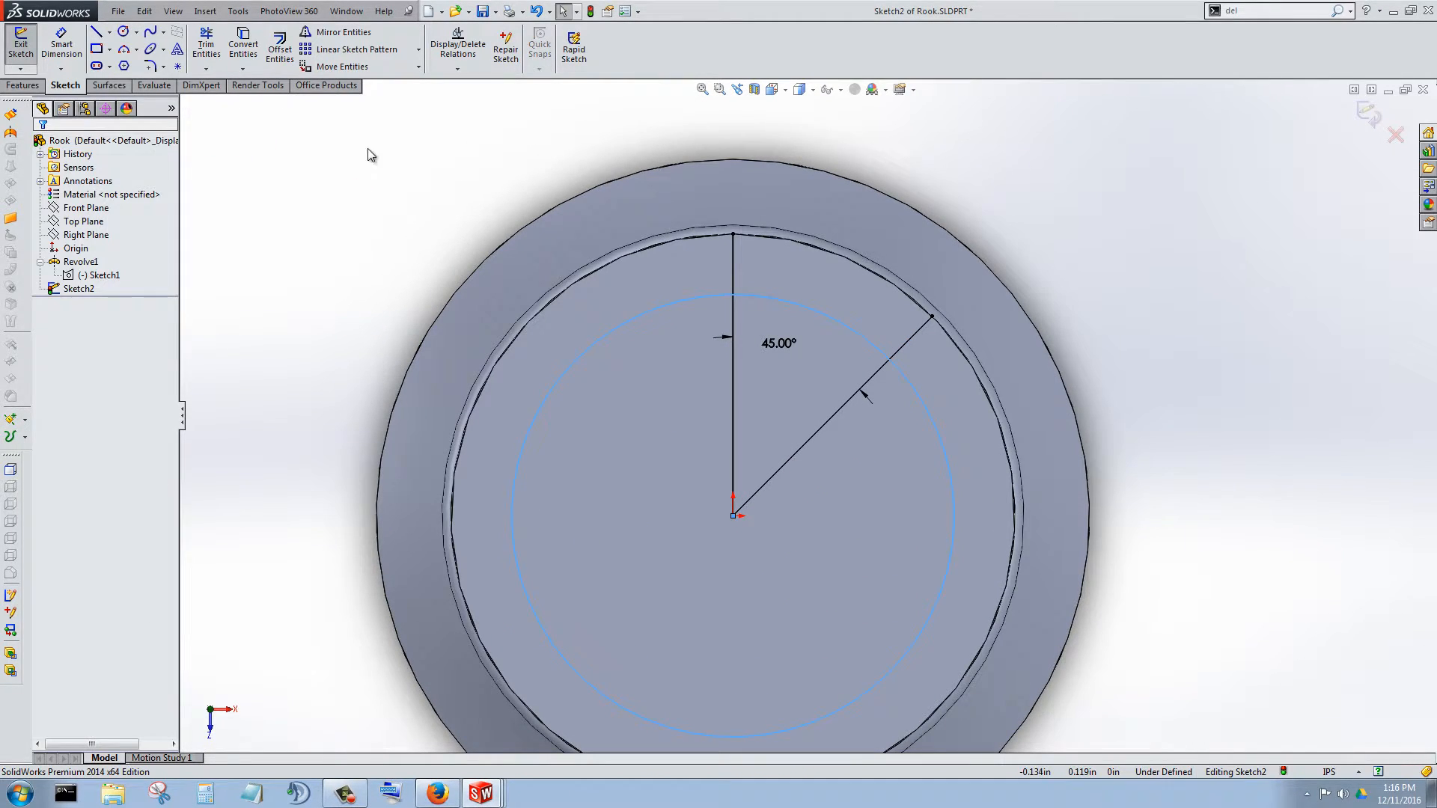
left_click(420, 50)
left_click(397, 88)
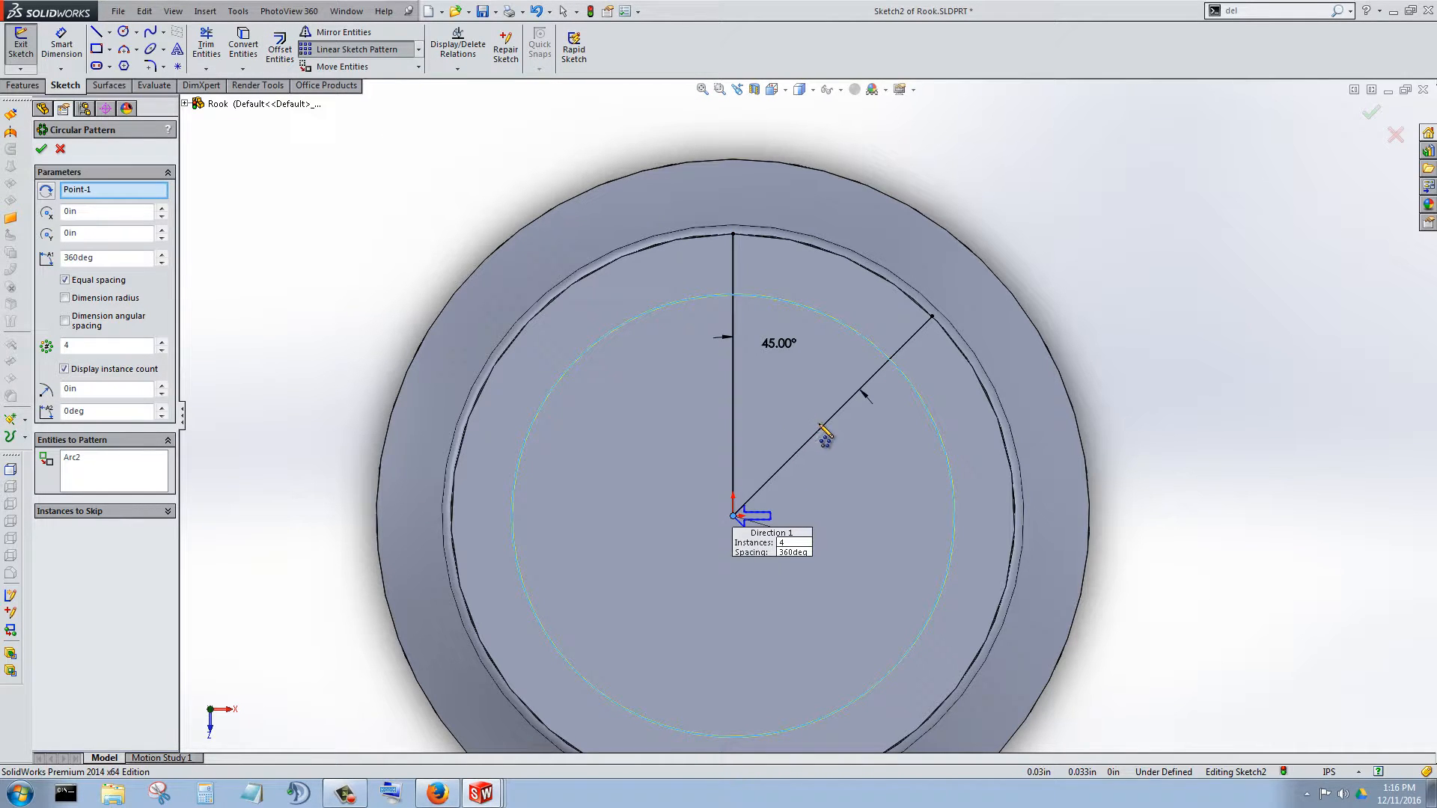
scroll(830, 457, "down", 3)
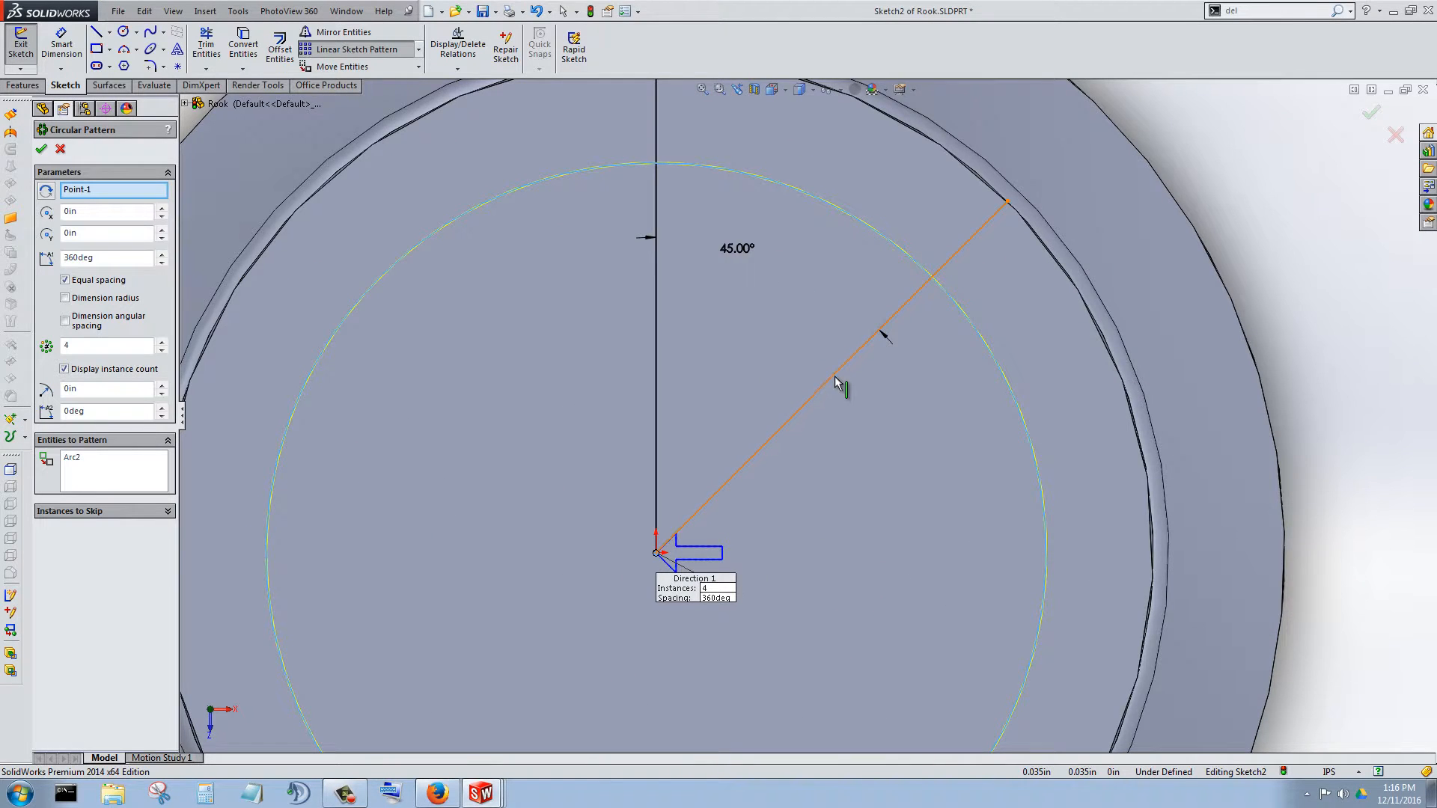
scroll(778, 441, "up", 2)
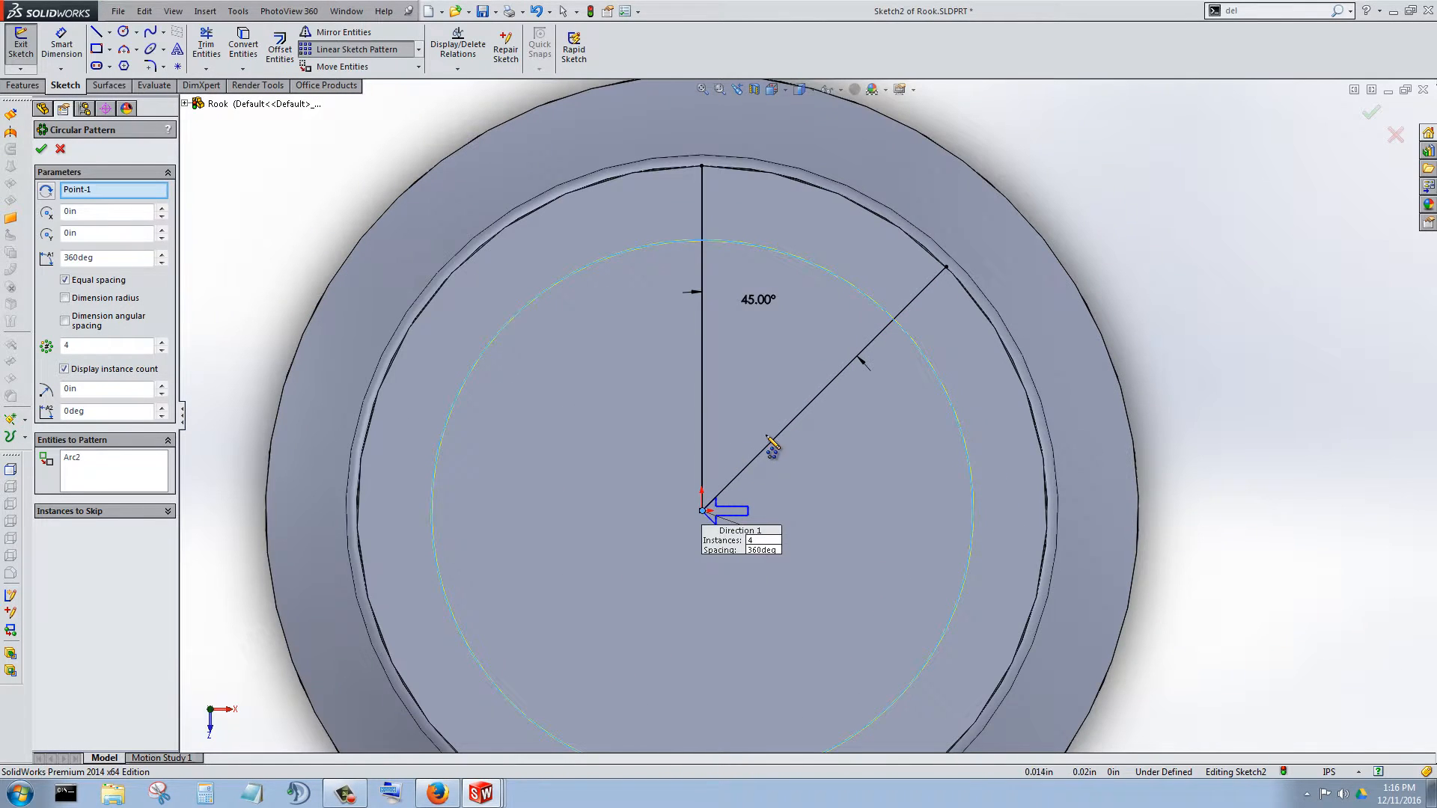
left_click(61, 149)
Delete the slanted radial line together with its 45° angle dimension.
left_click(797, 415)
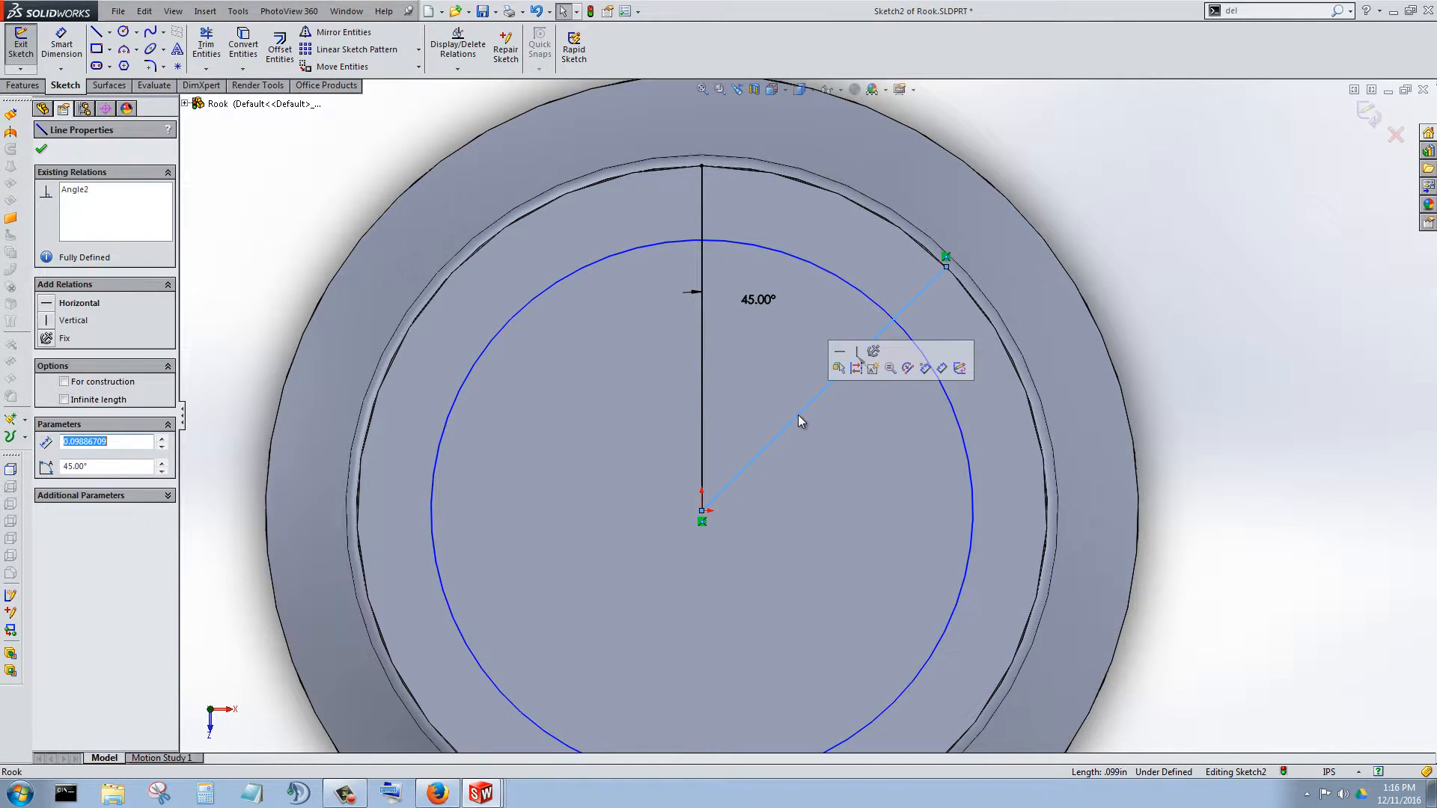
key("Delete")
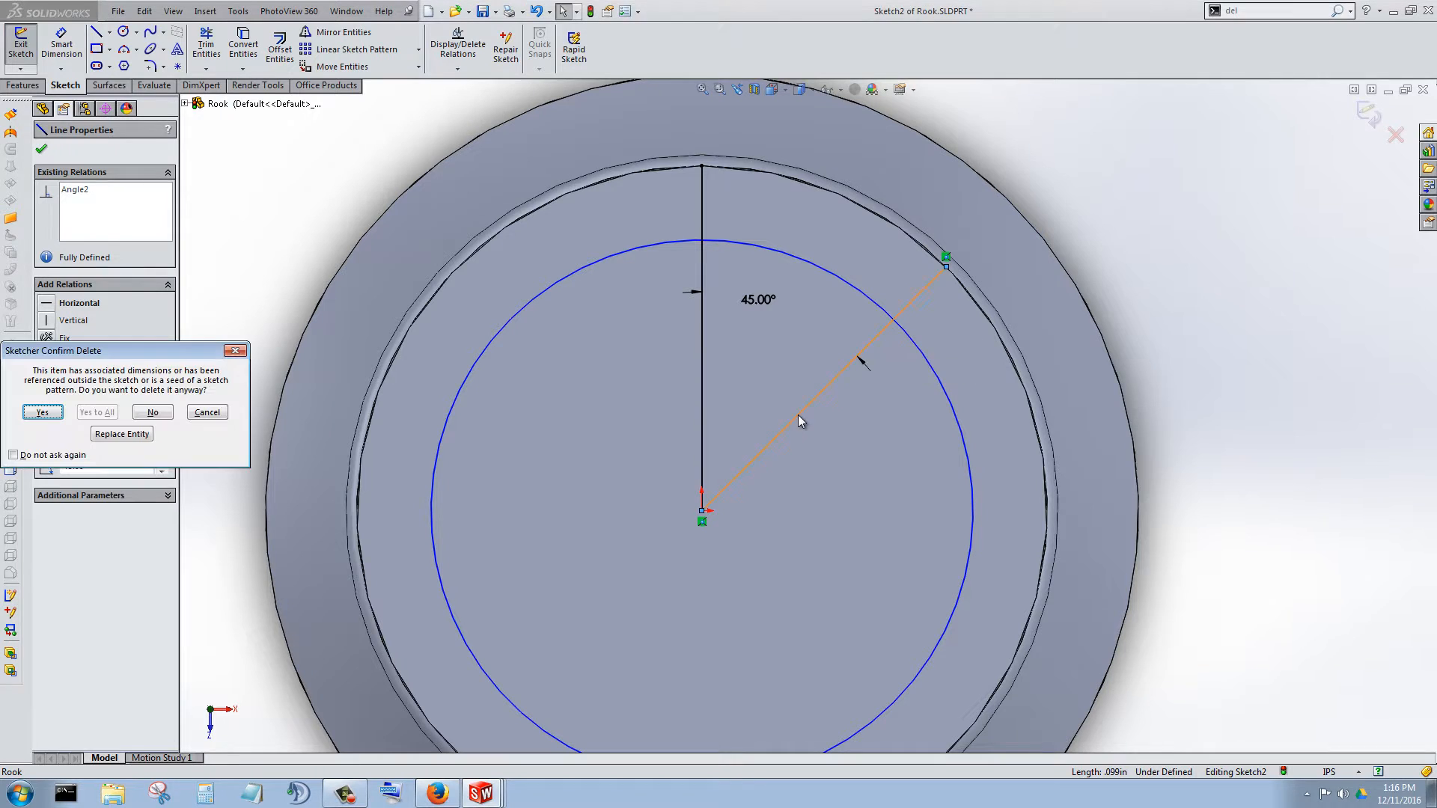
left_click(37, 412)
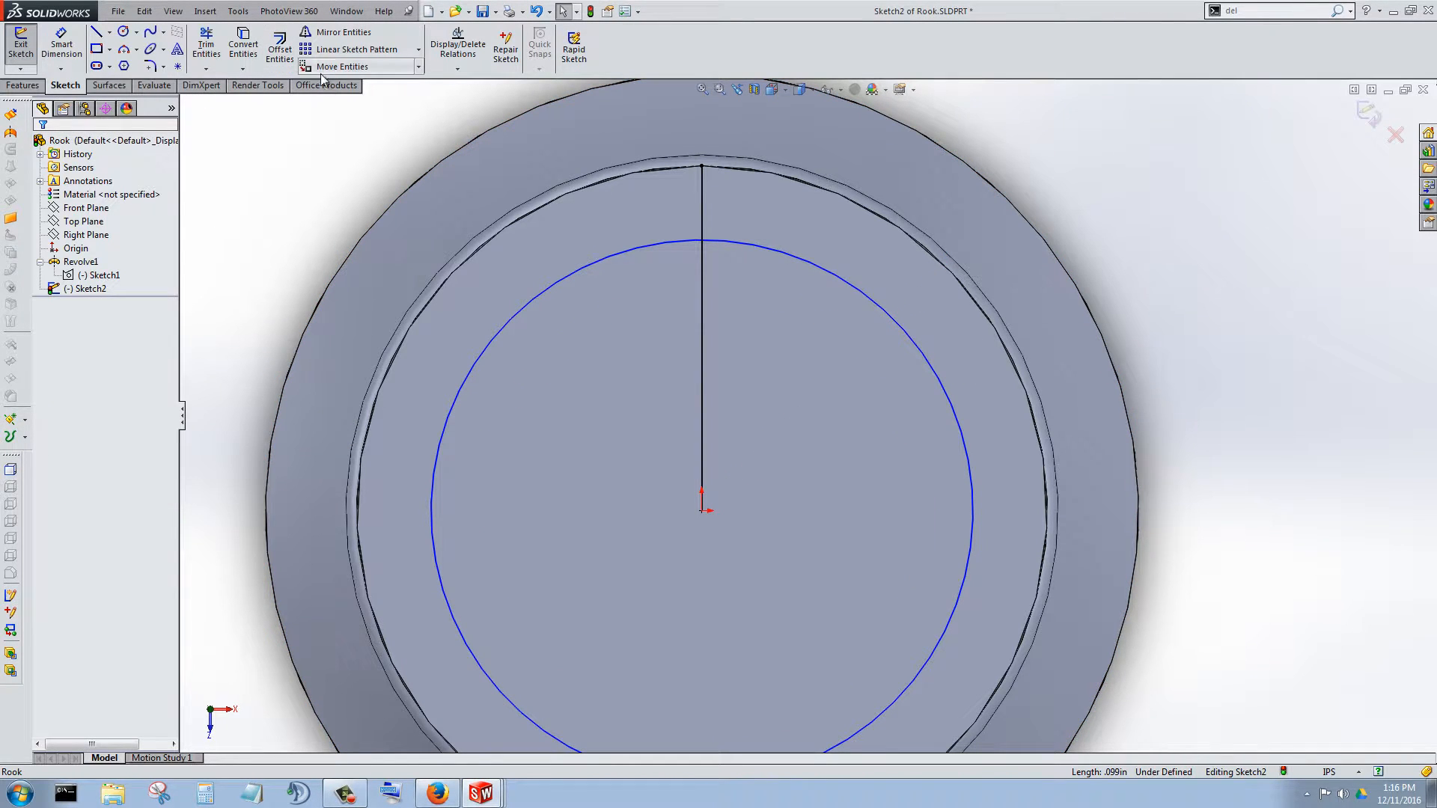
Set up an equally spaced 360° circular sketch pattern of the vertical radial line about the origin.
left_click(418, 49)
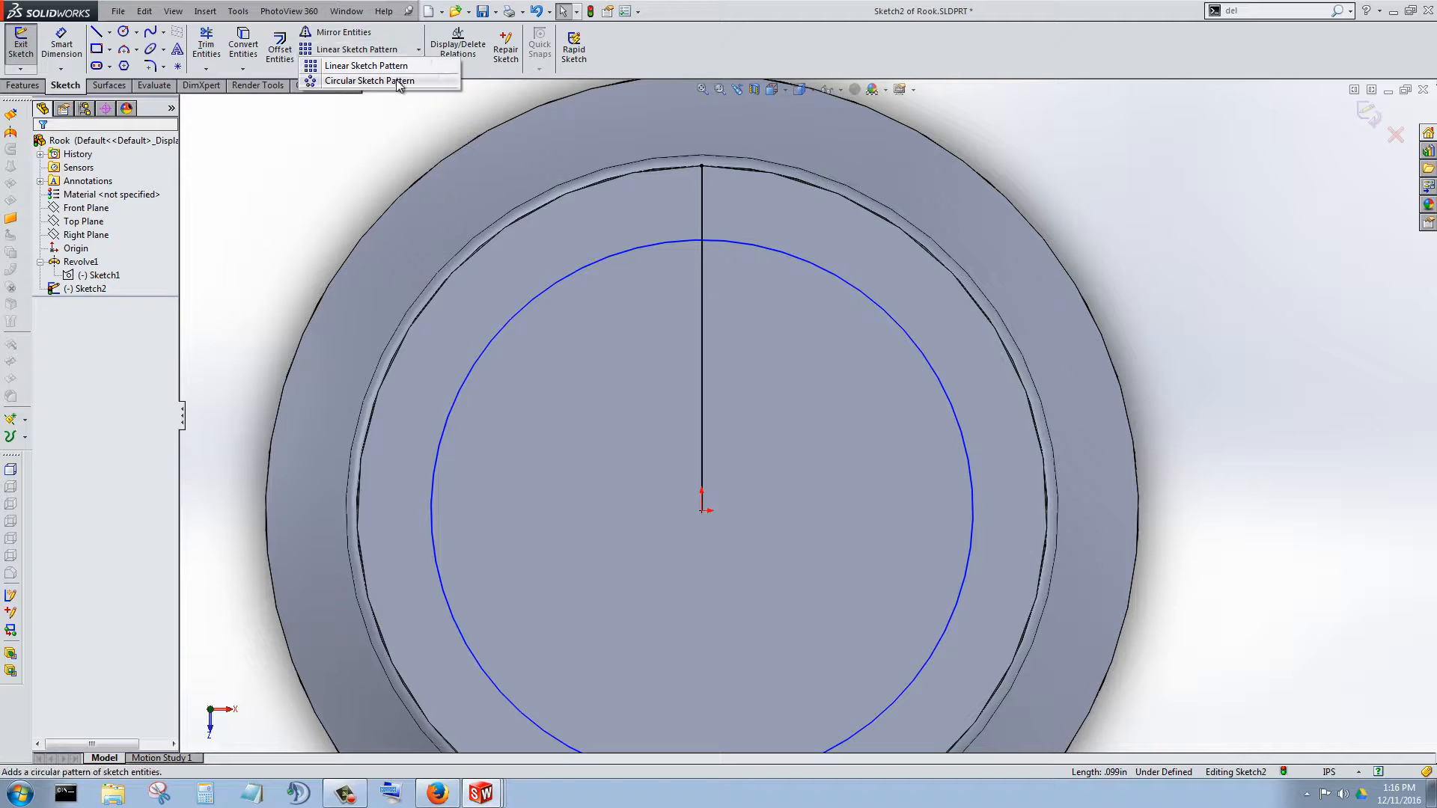
left_click(399, 82)
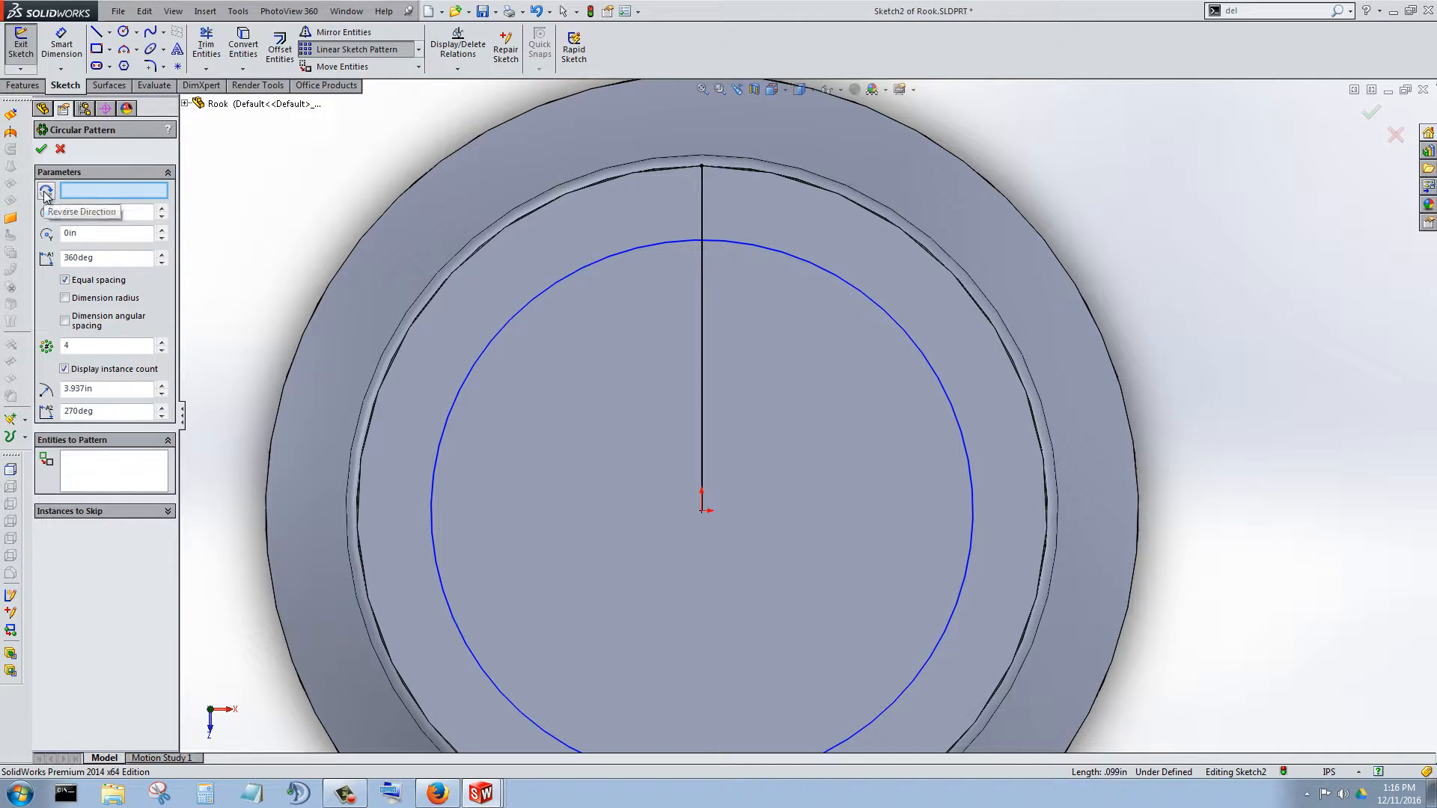
left_click(96, 473)
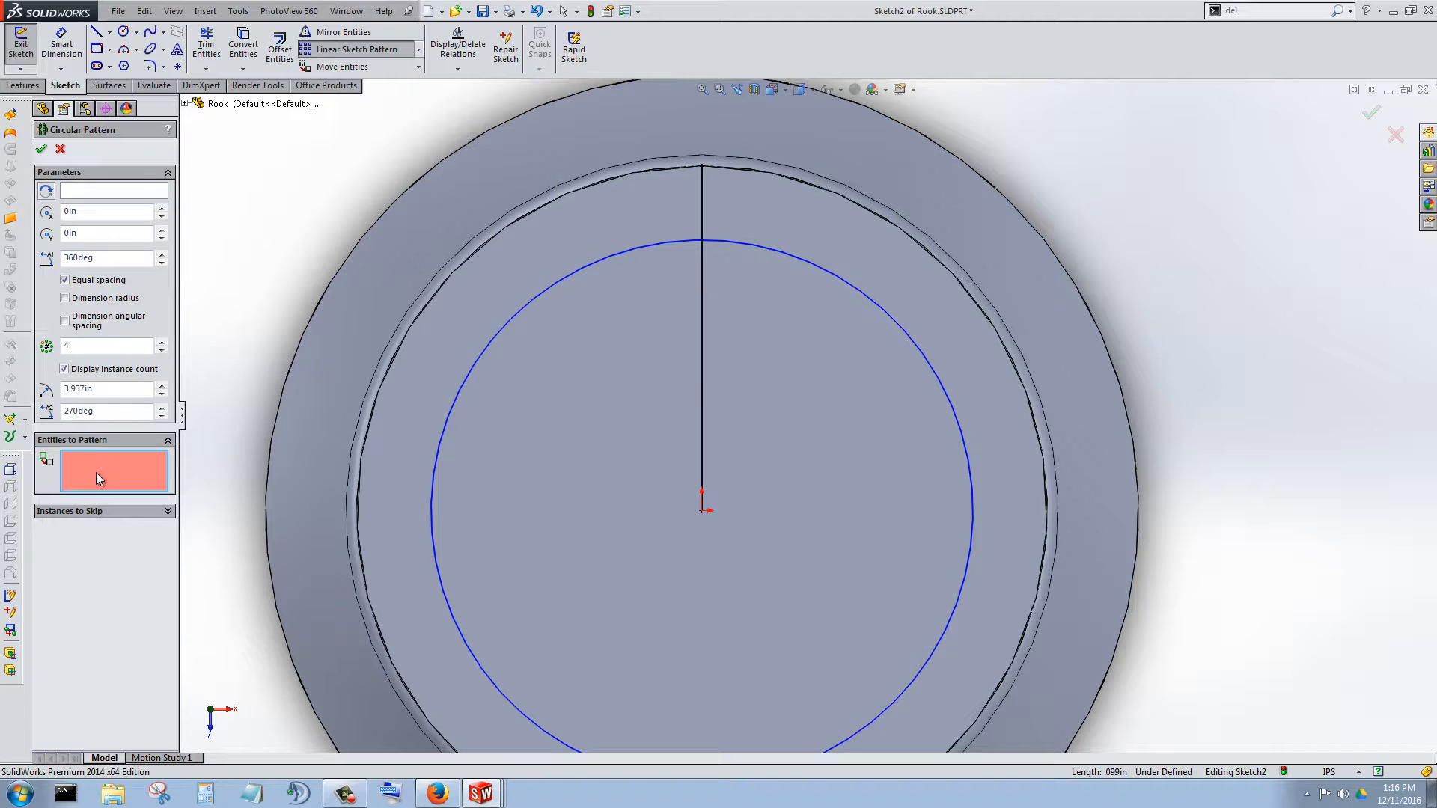
left_click(700, 367)
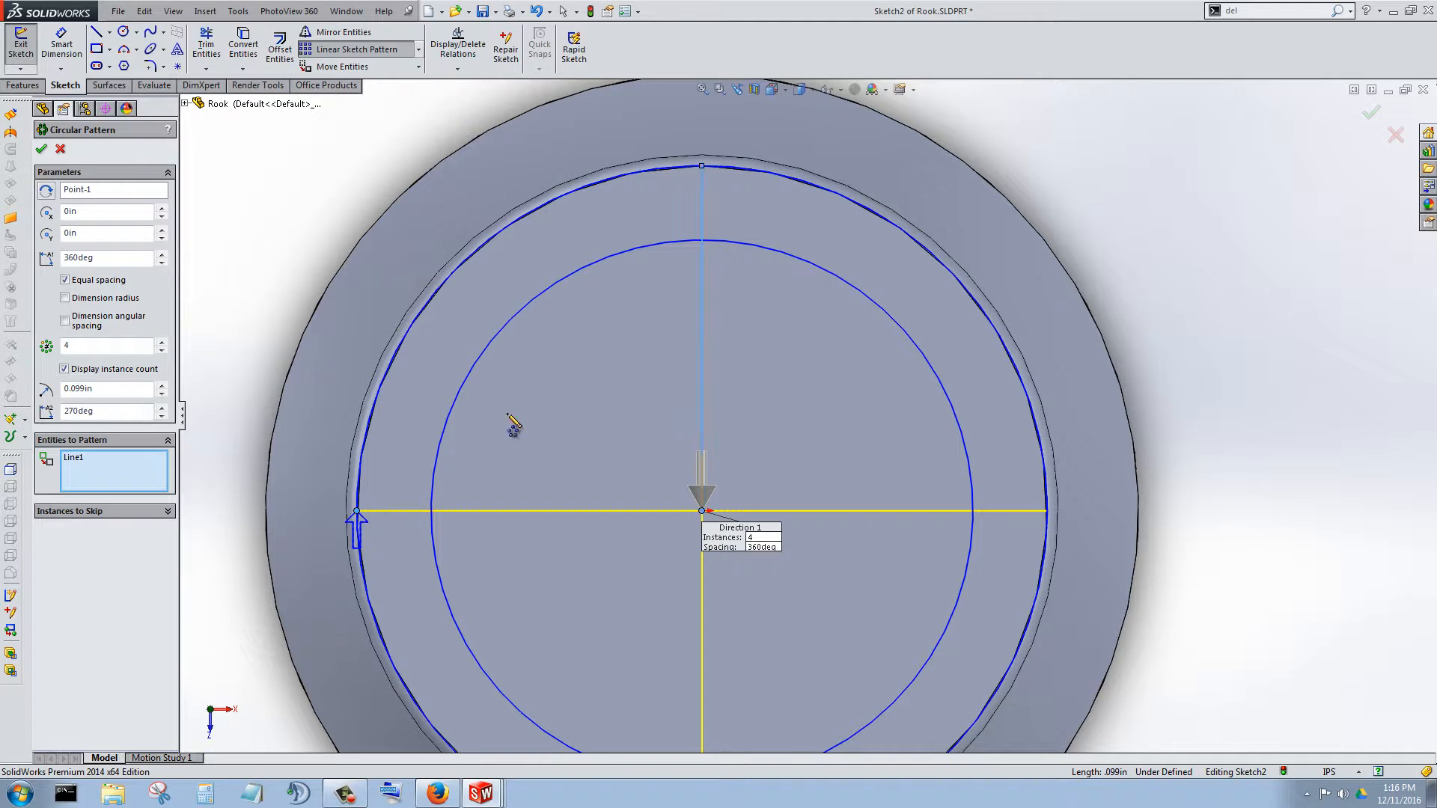
scroll(927, 504, "up", 3)
scroll(914, 510, "down", 1)
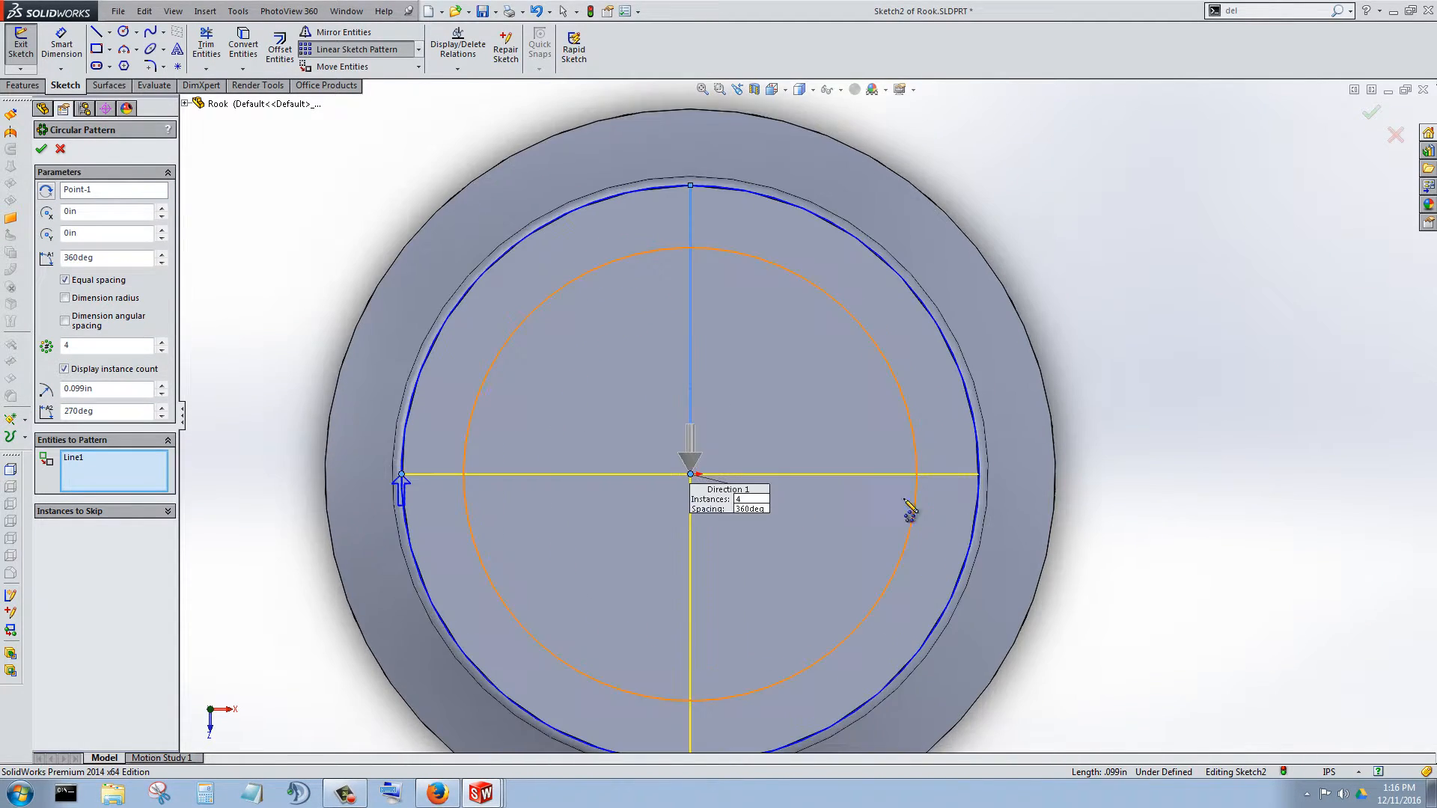
Set the circular pattern of the radial line to 10 instances and accept it.
left_click(162, 342)
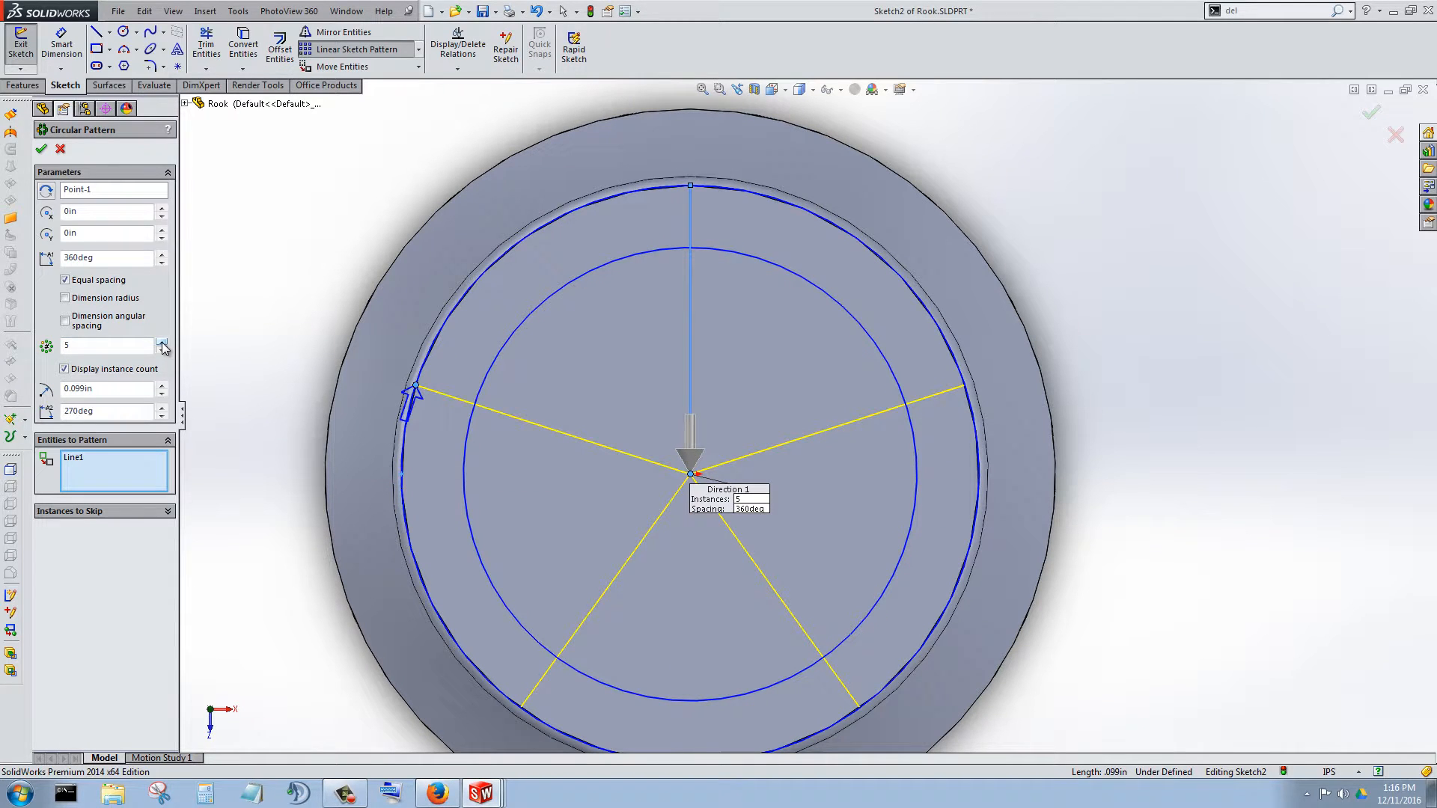
left_click(161, 342)
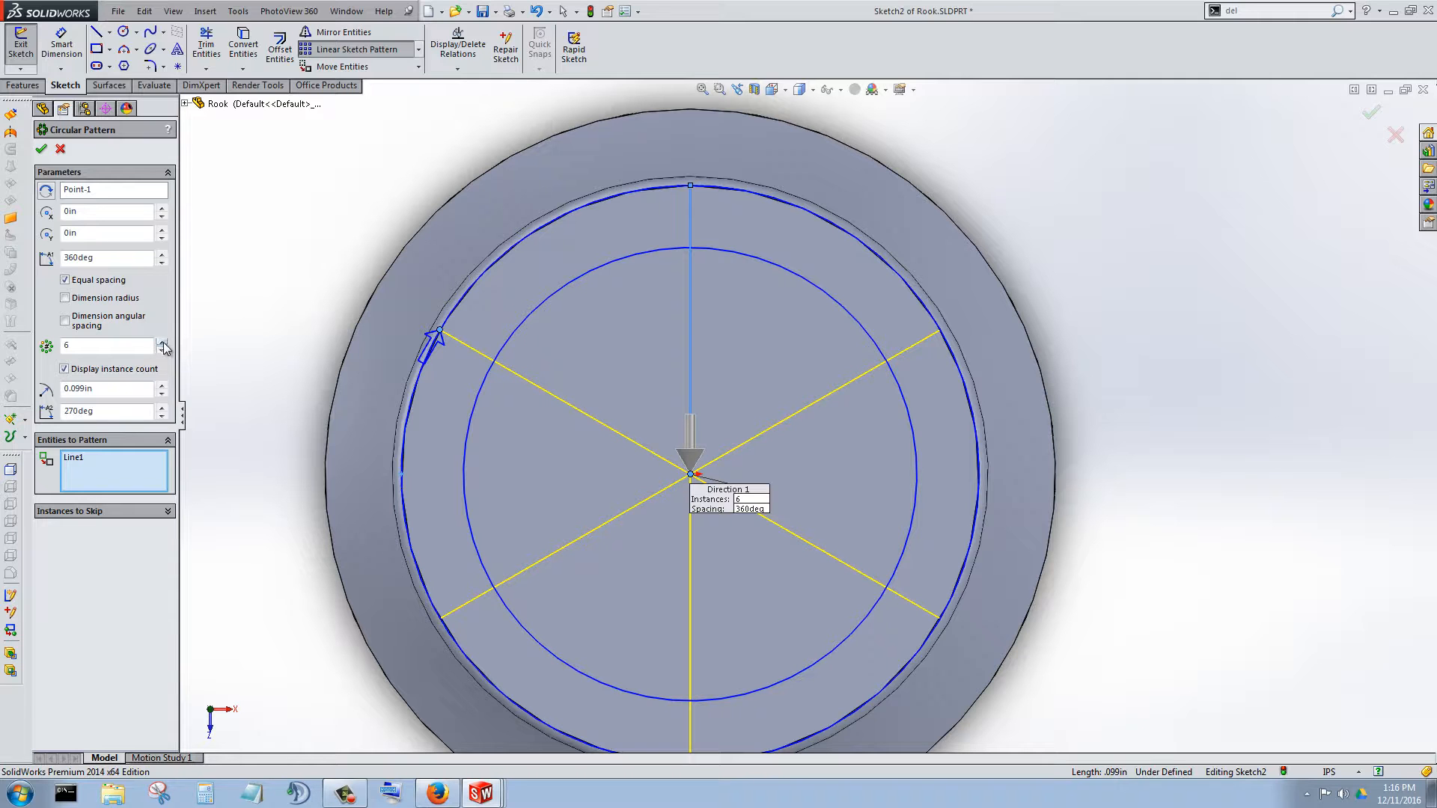
left_click(162, 342)
left_click(162, 342)
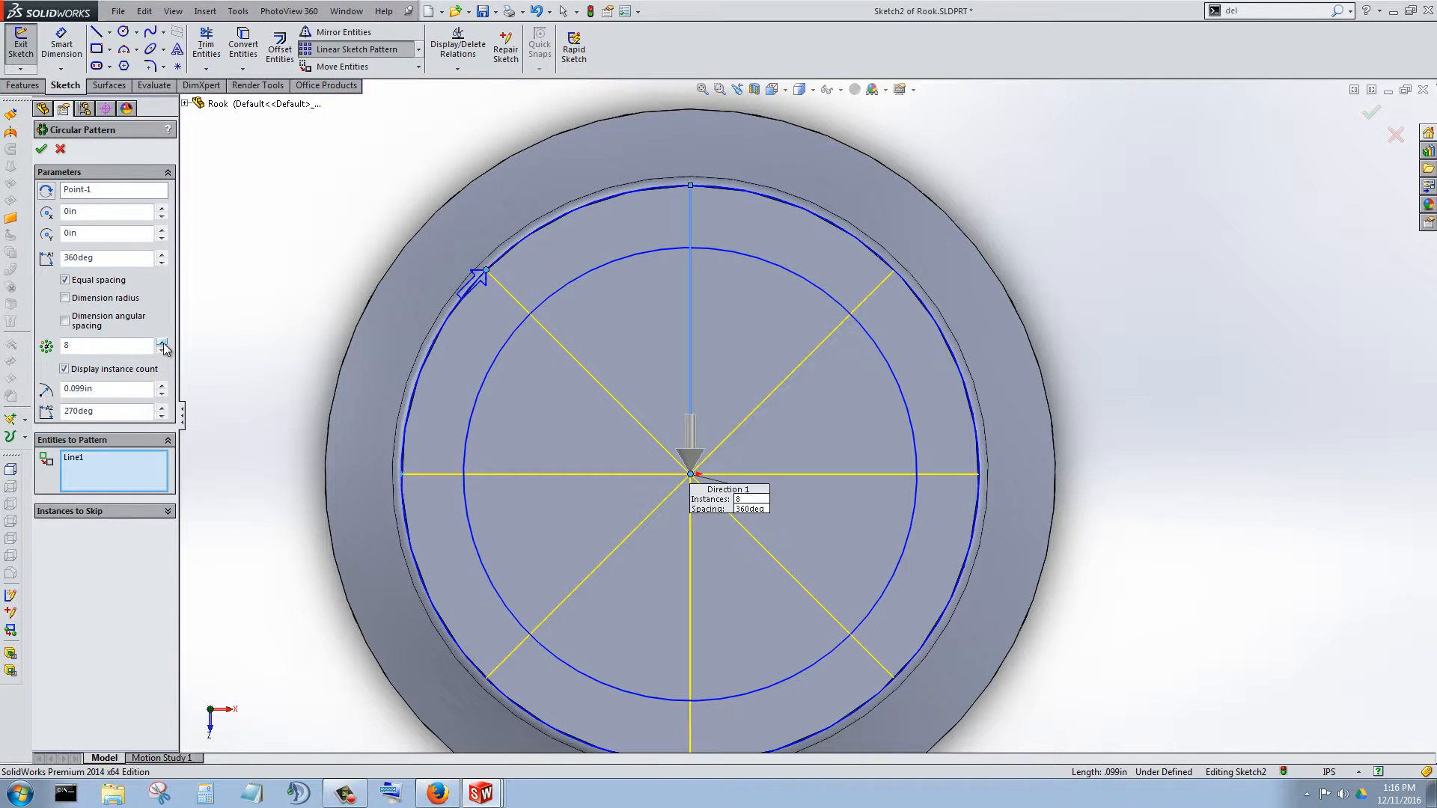
scroll(635, 414, "up", 3)
scroll(824, 520, "down", 3)
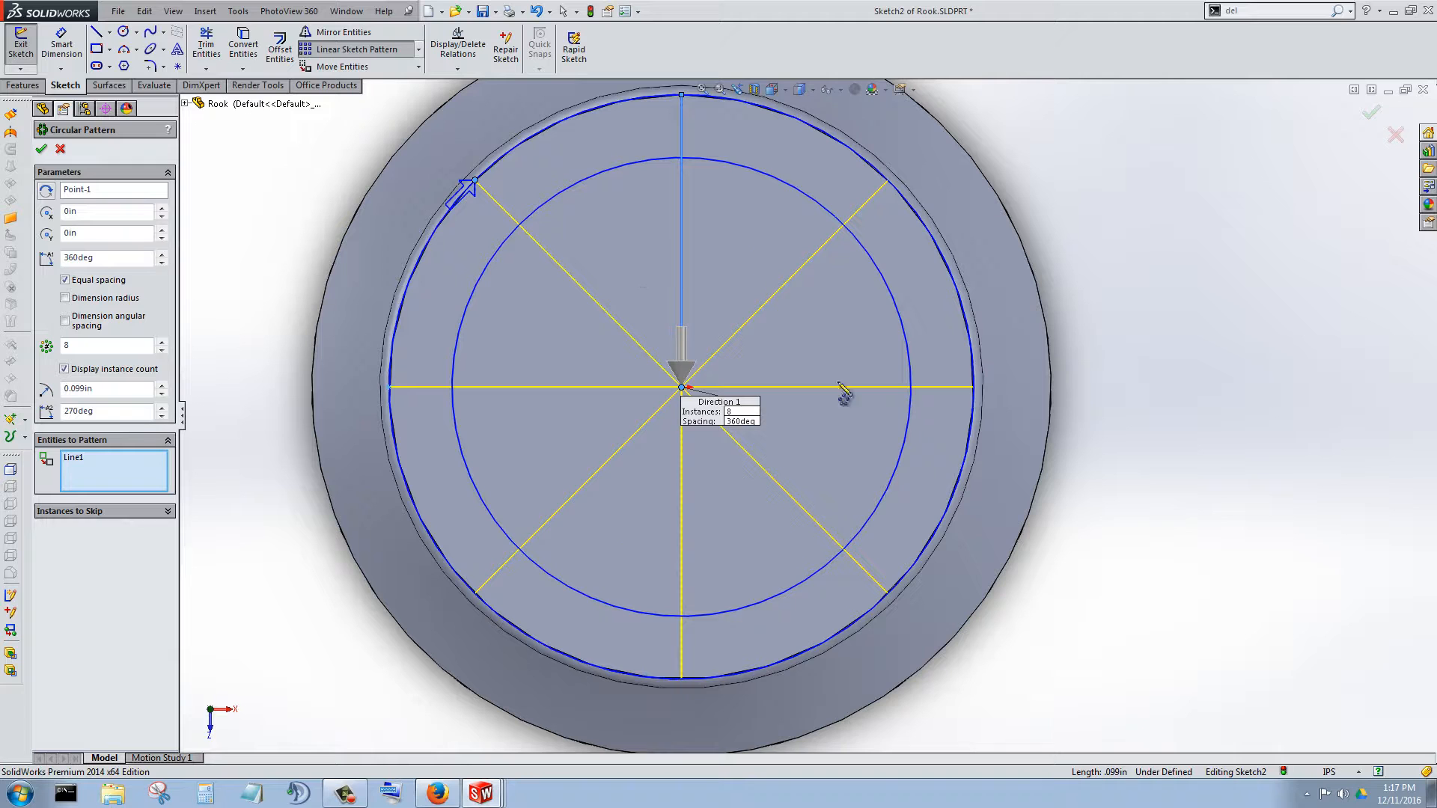
left_click(161, 341)
left_click(160, 342)
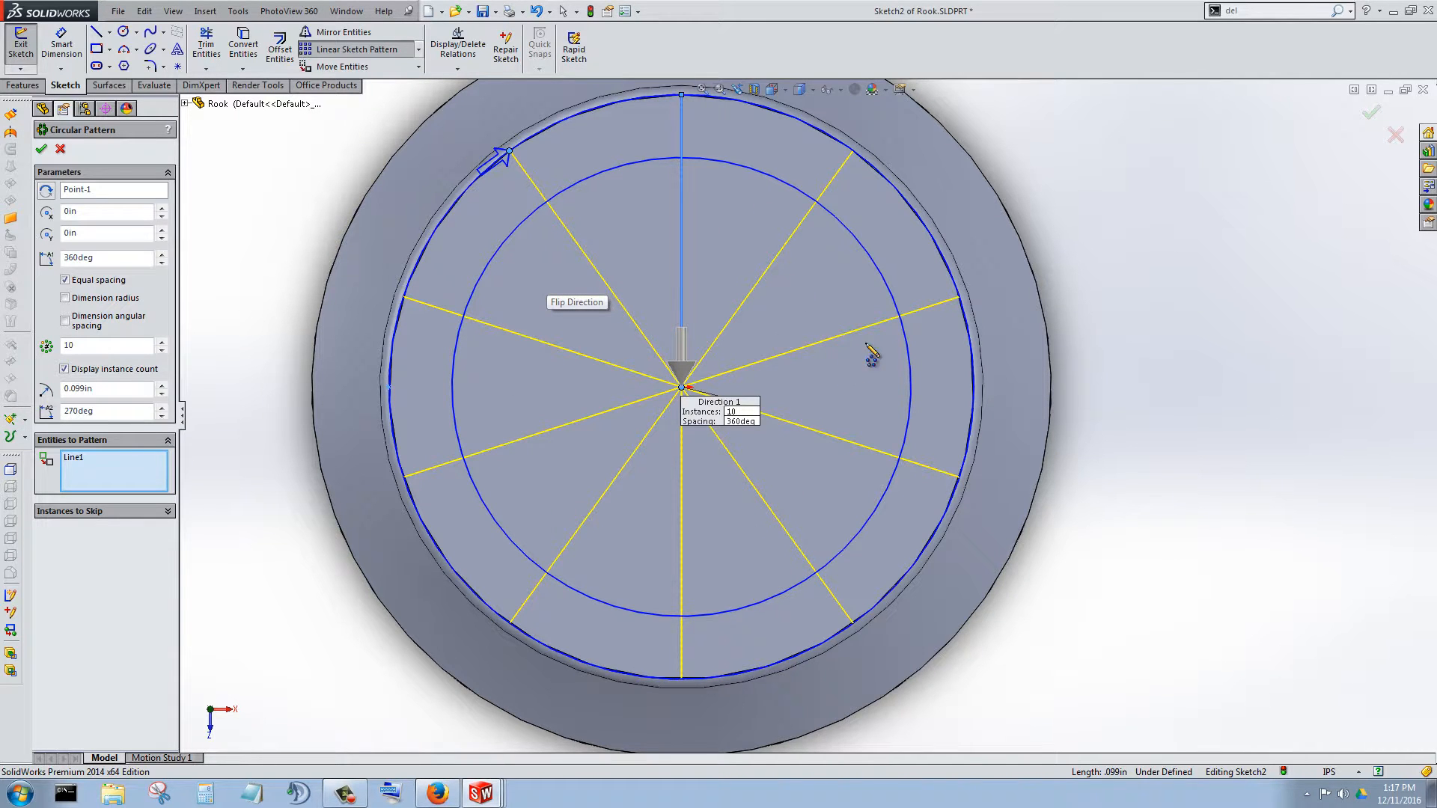
scroll(846, 346, "up", 3)
scroll(711, 309, "down", 2)
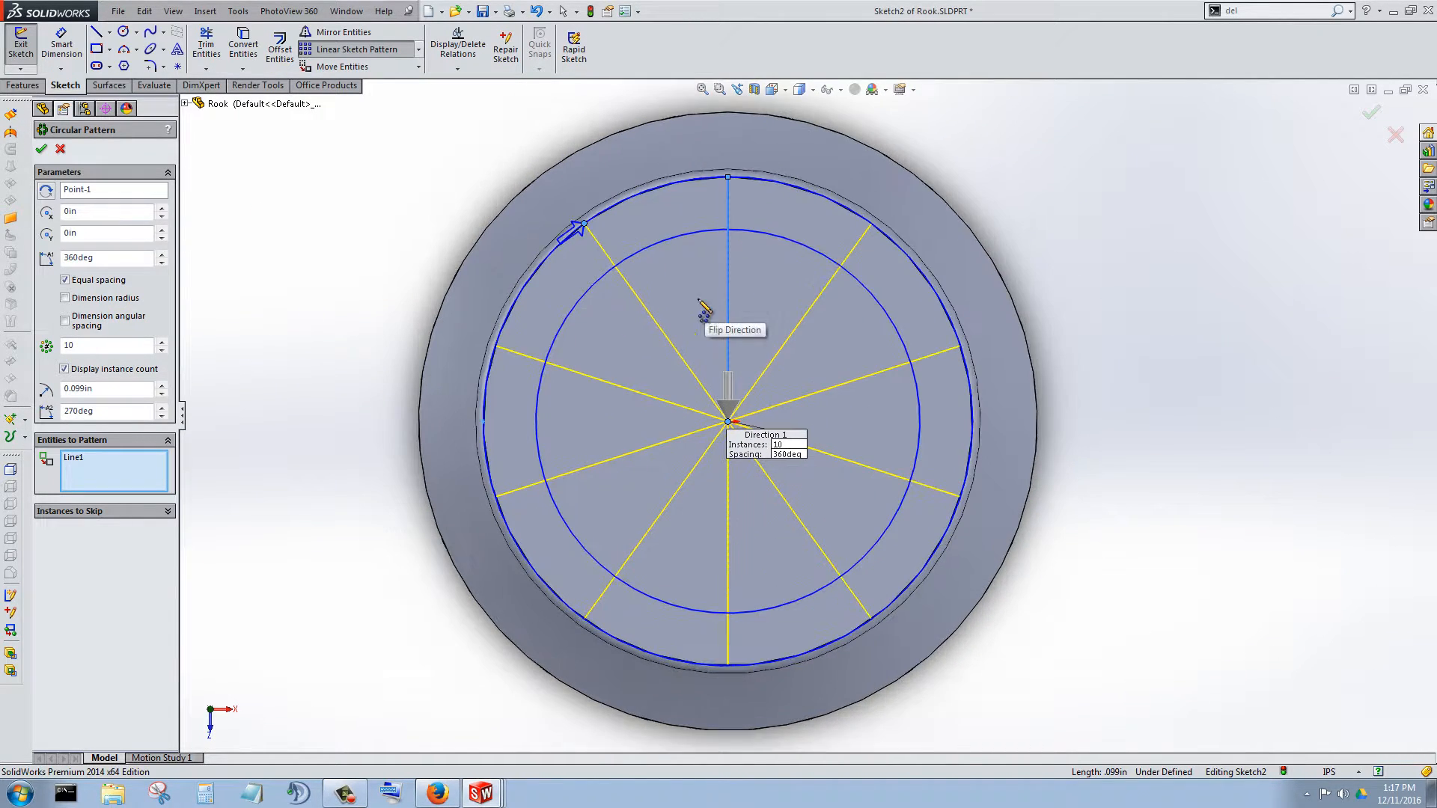
left_click(42, 150)
Trim away all radial line portions inside the inner circle with Power trim, keeping the short segments in the outer ring.
scroll(800, 298, "down", 1)
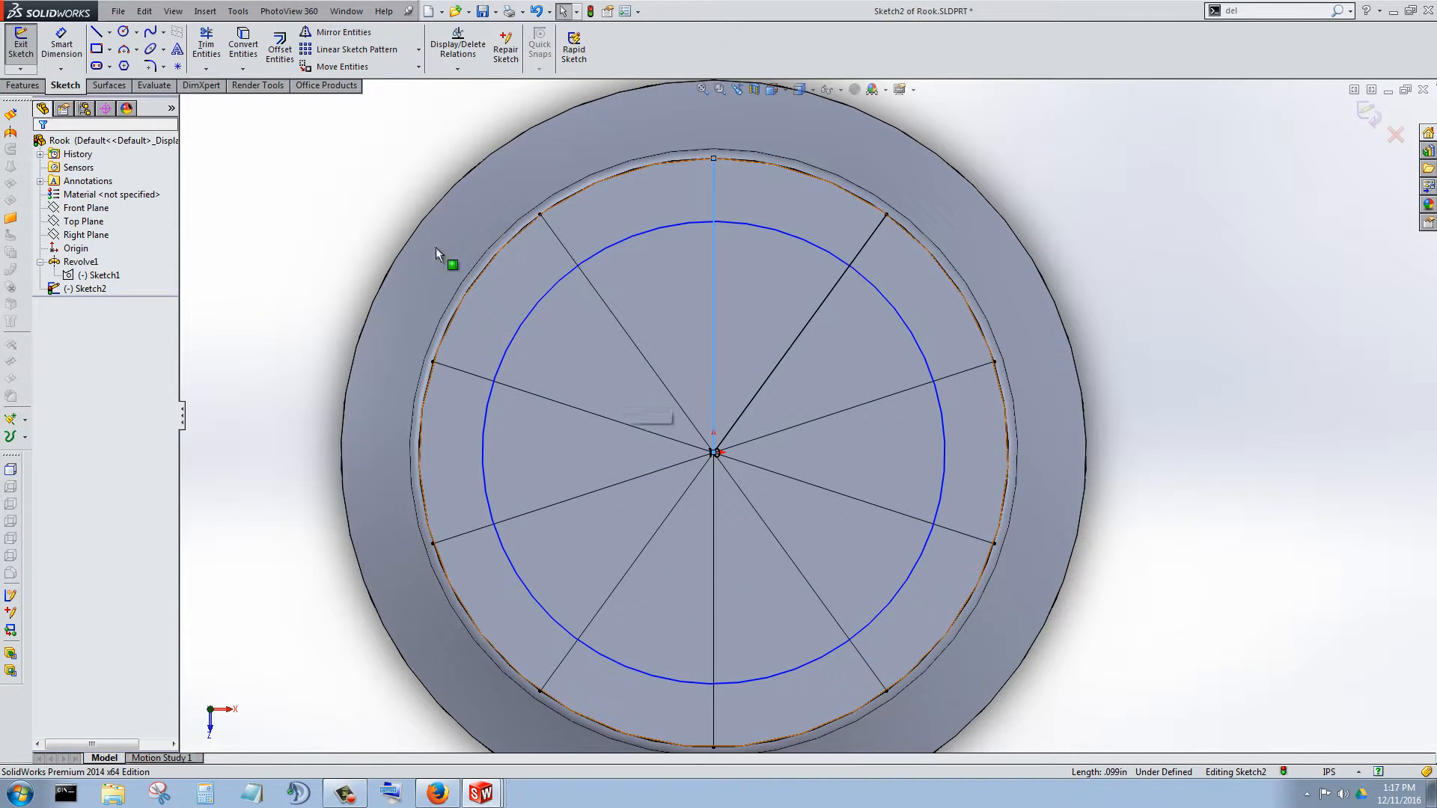
left_click(206, 43)
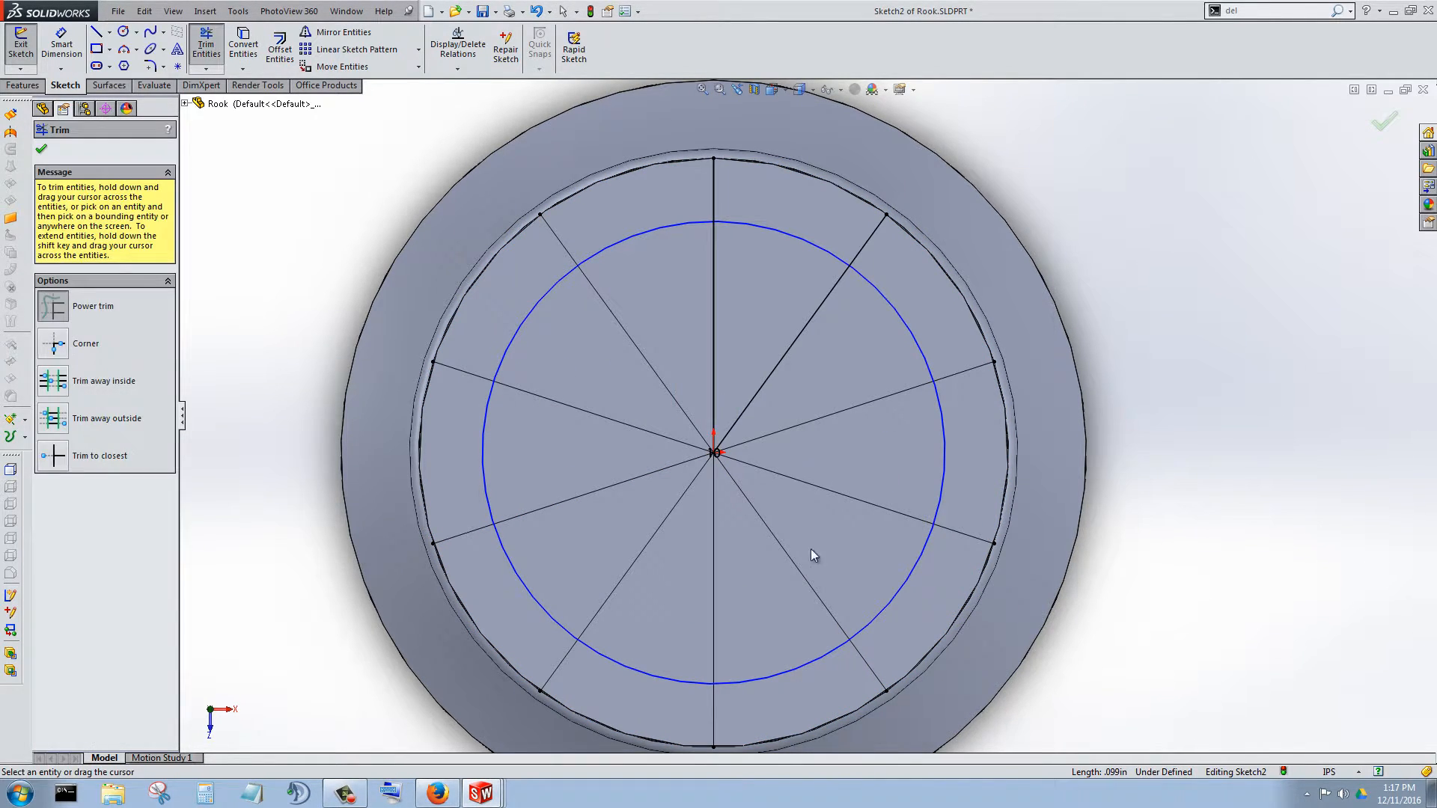
mouse_move(778, 585)
left_mouse_down()
mouse_move(846, 425)
mouse_move(679, 354)
mouse_move(607, 476)
mouse_move(748, 558)
mouse_move(678, 577)
left_mouse_up()
scroll(708, 372, "up", 1)
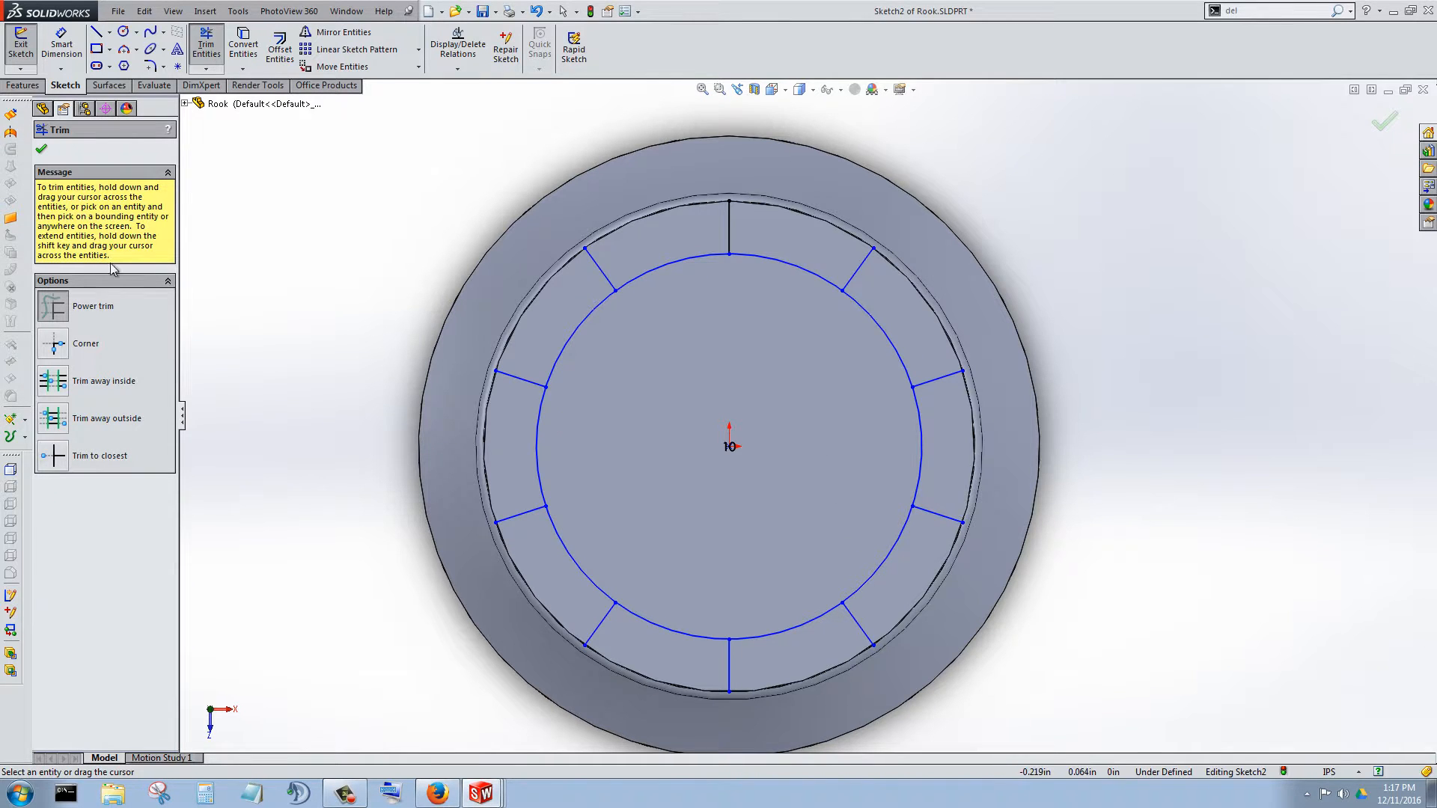
left_click(40, 152)
Start an extruded cut from the sketch with the central circle and five alternating segments of the outer ring as contours.
left_click(32, 89)
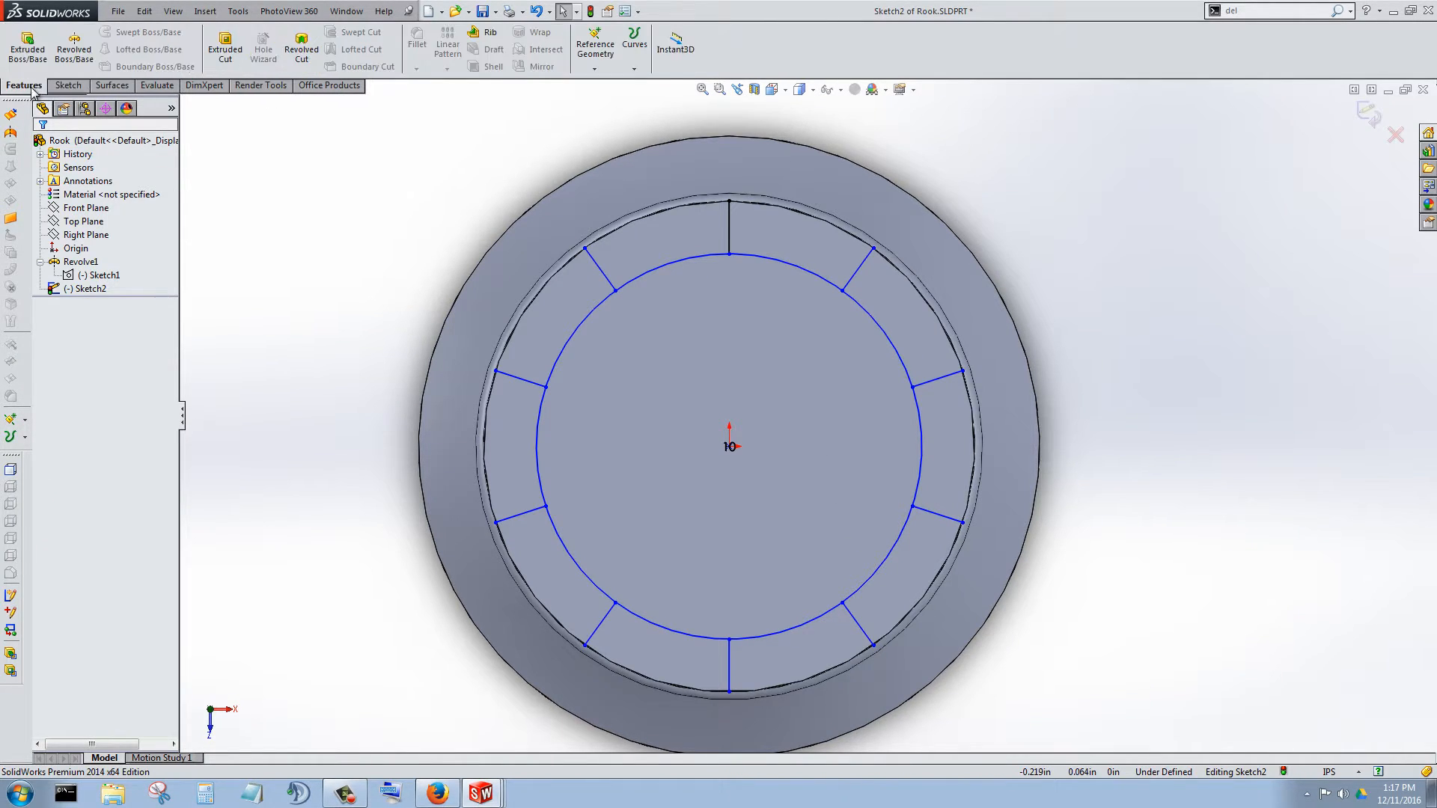
left_click(224, 48)
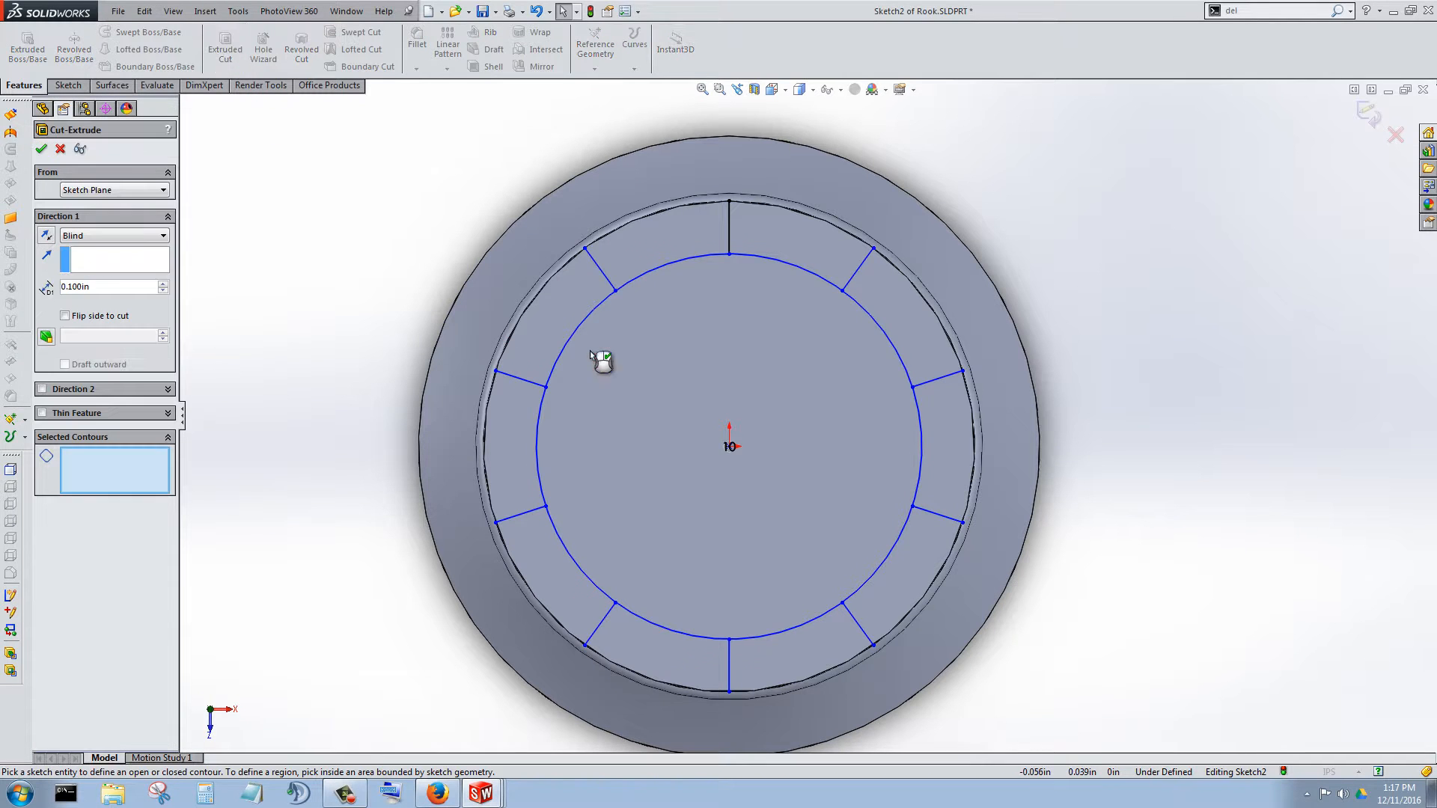
middle_click_drag(712, 417, 726, 166)
scroll(725, 166, "down", 3)
left_click(734, 376)
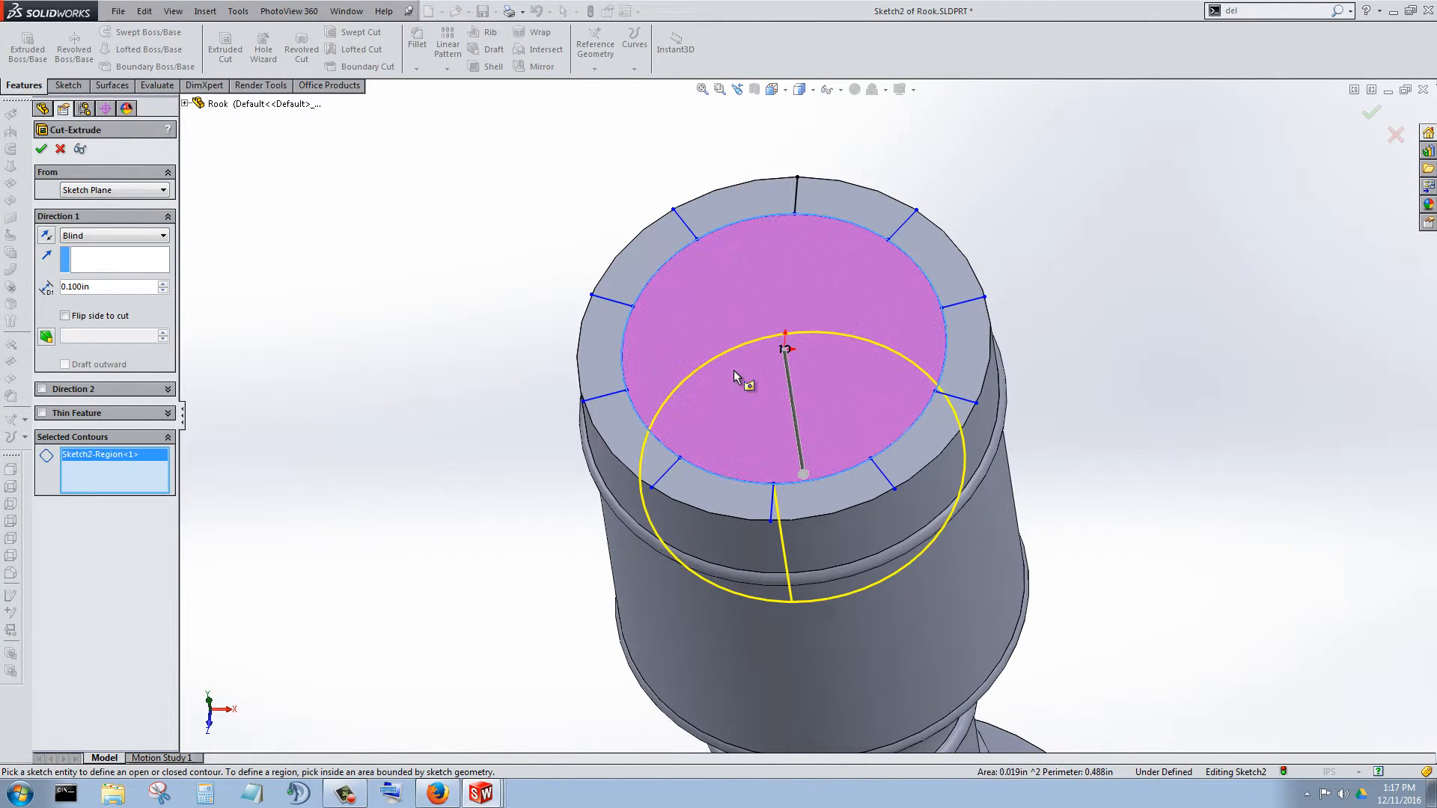
left_click(599, 348)
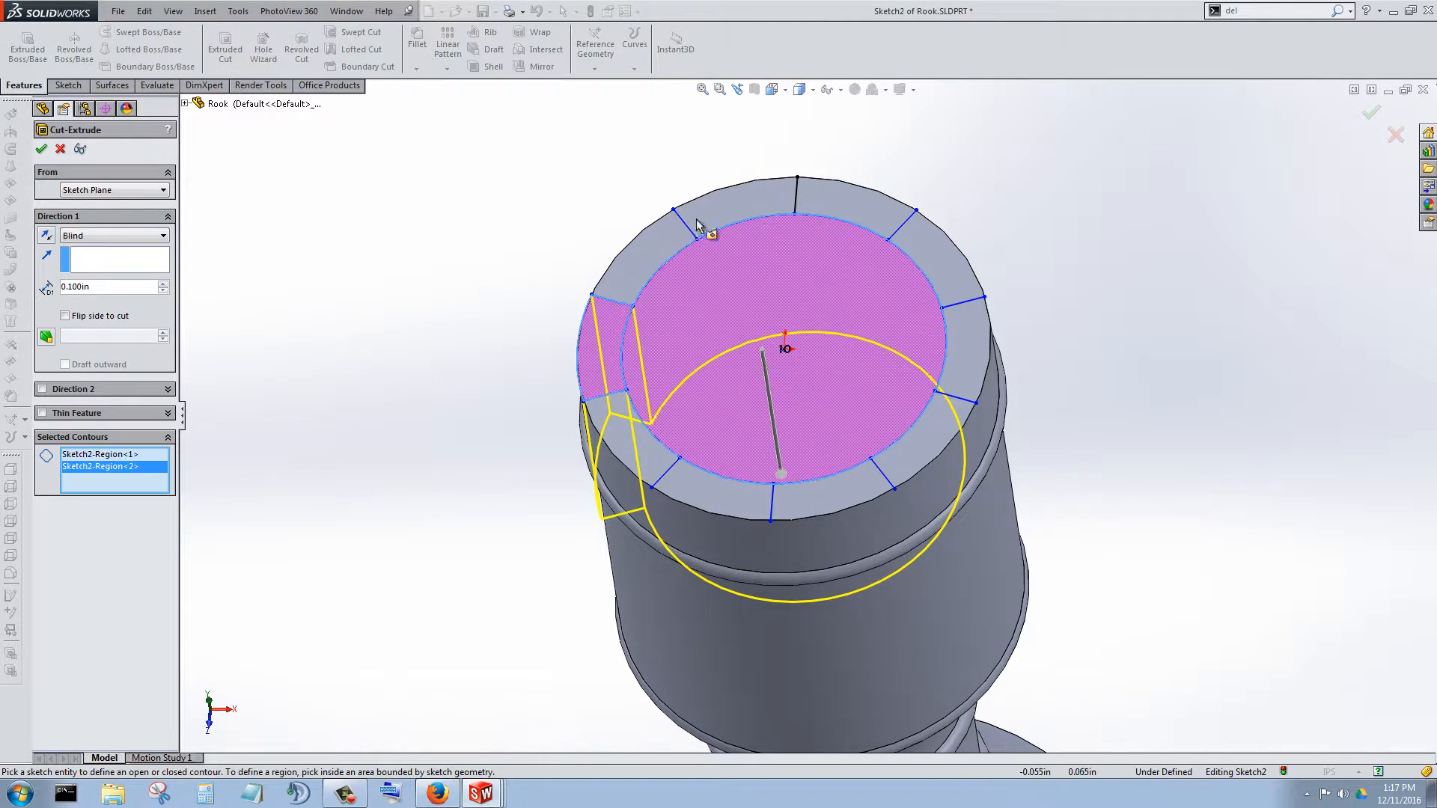
left_click(756, 212)
left_click(938, 276)
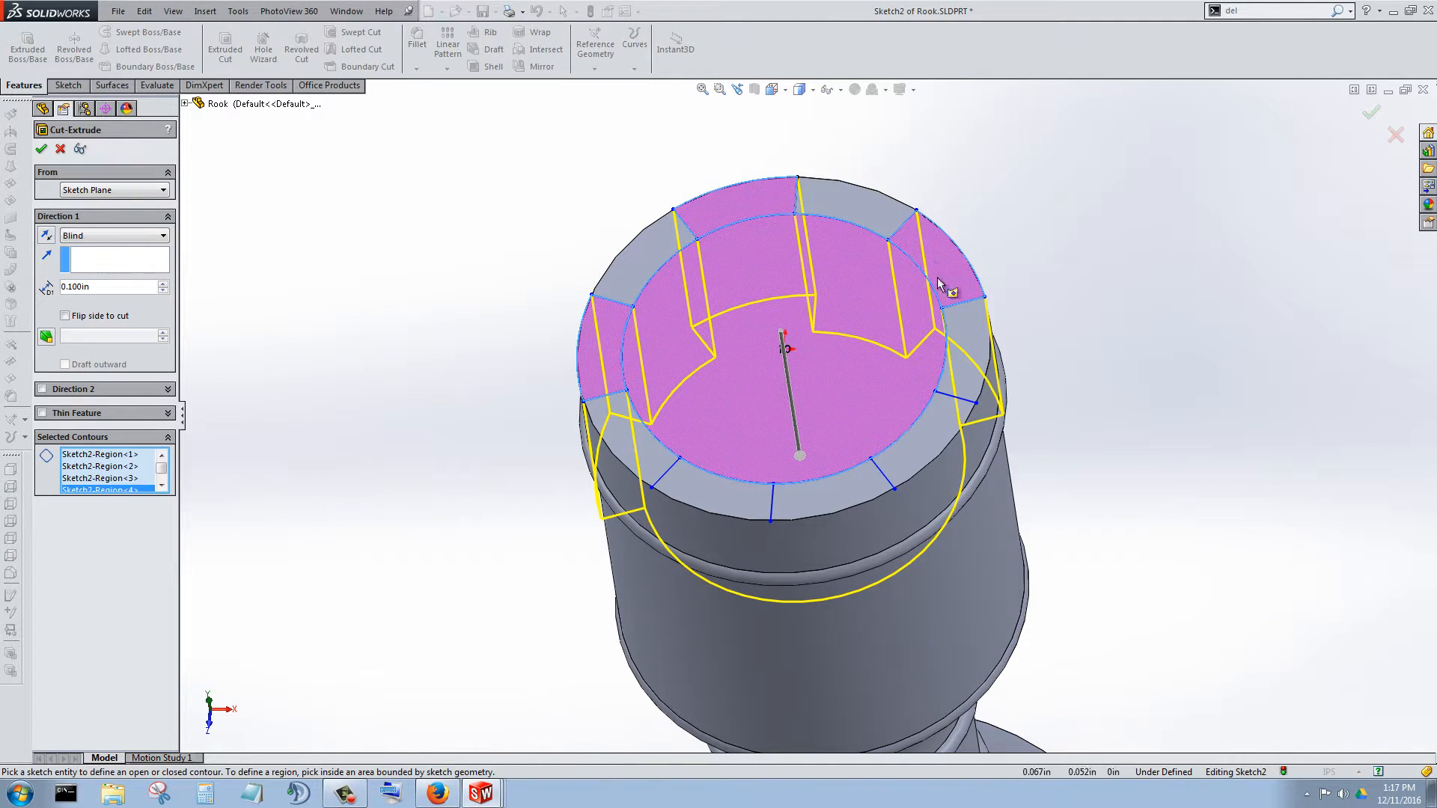
left_click(928, 424)
left_click(730, 496)
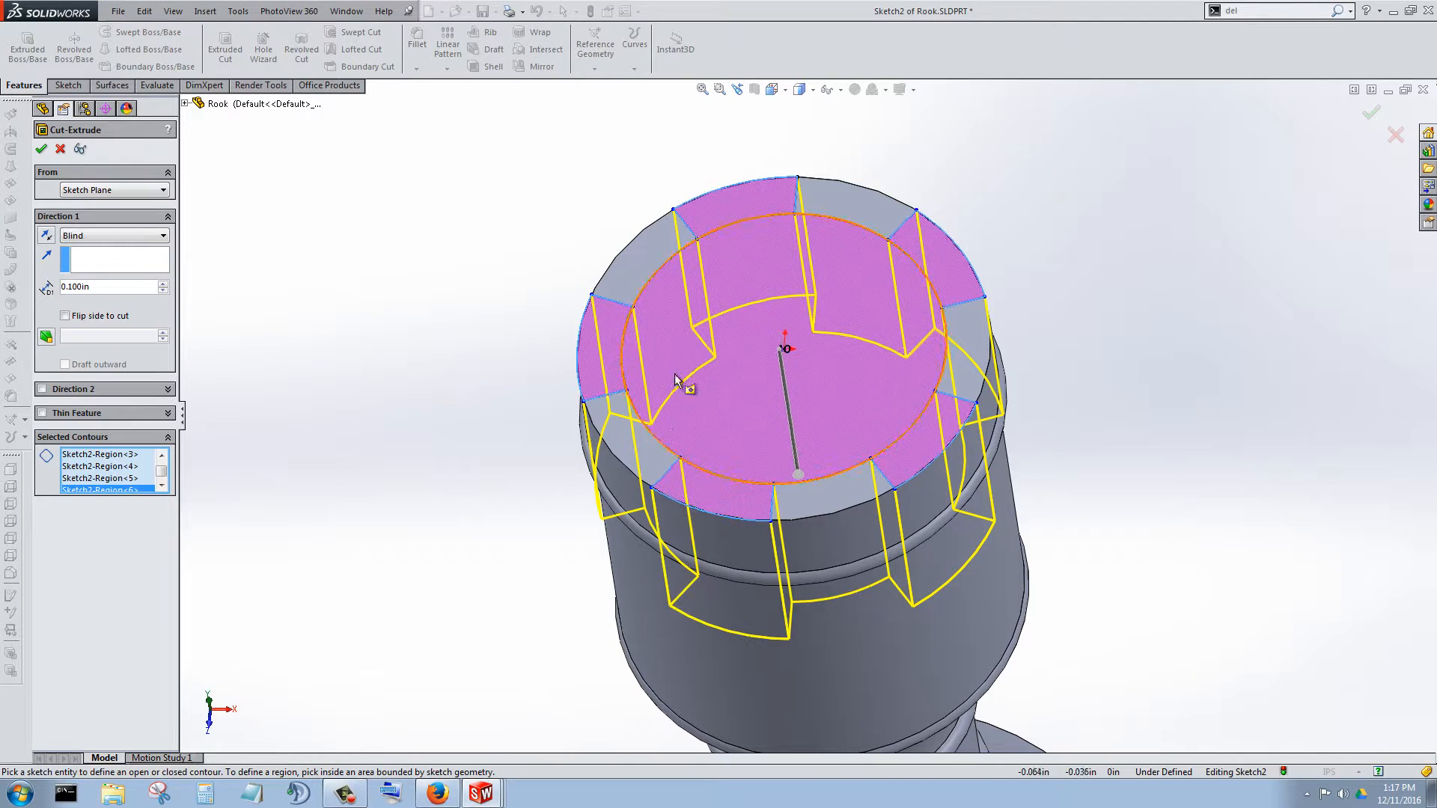
Try a blind cut depth of 0.300 in and return it to 0.100 in.
middle_click_drag(683, 385, 718, 206)
scroll(725, 187, "up", 6)
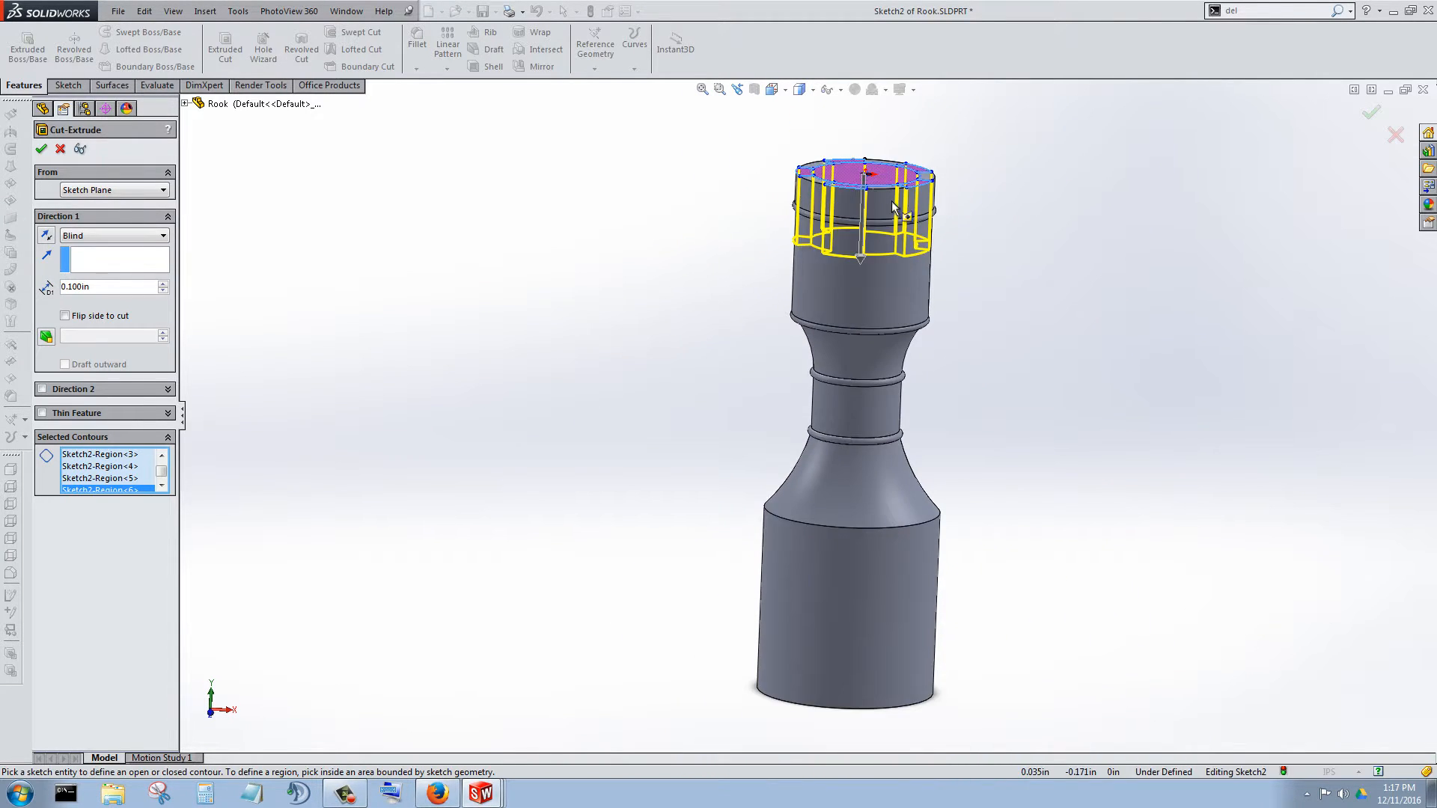
scroll(891, 201, "down", 4)
scroll(845, 298, "down", 3)
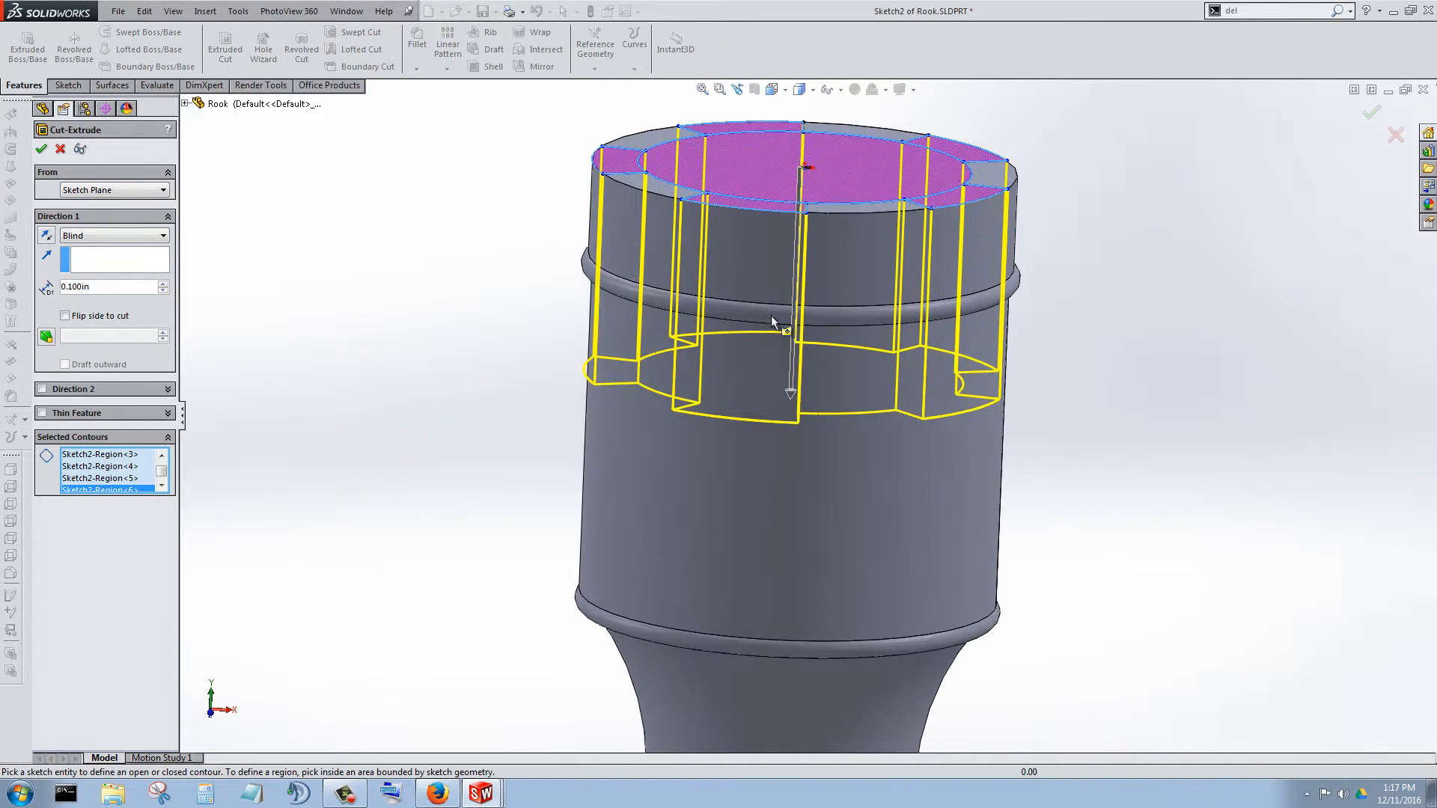
left_click(164, 284)
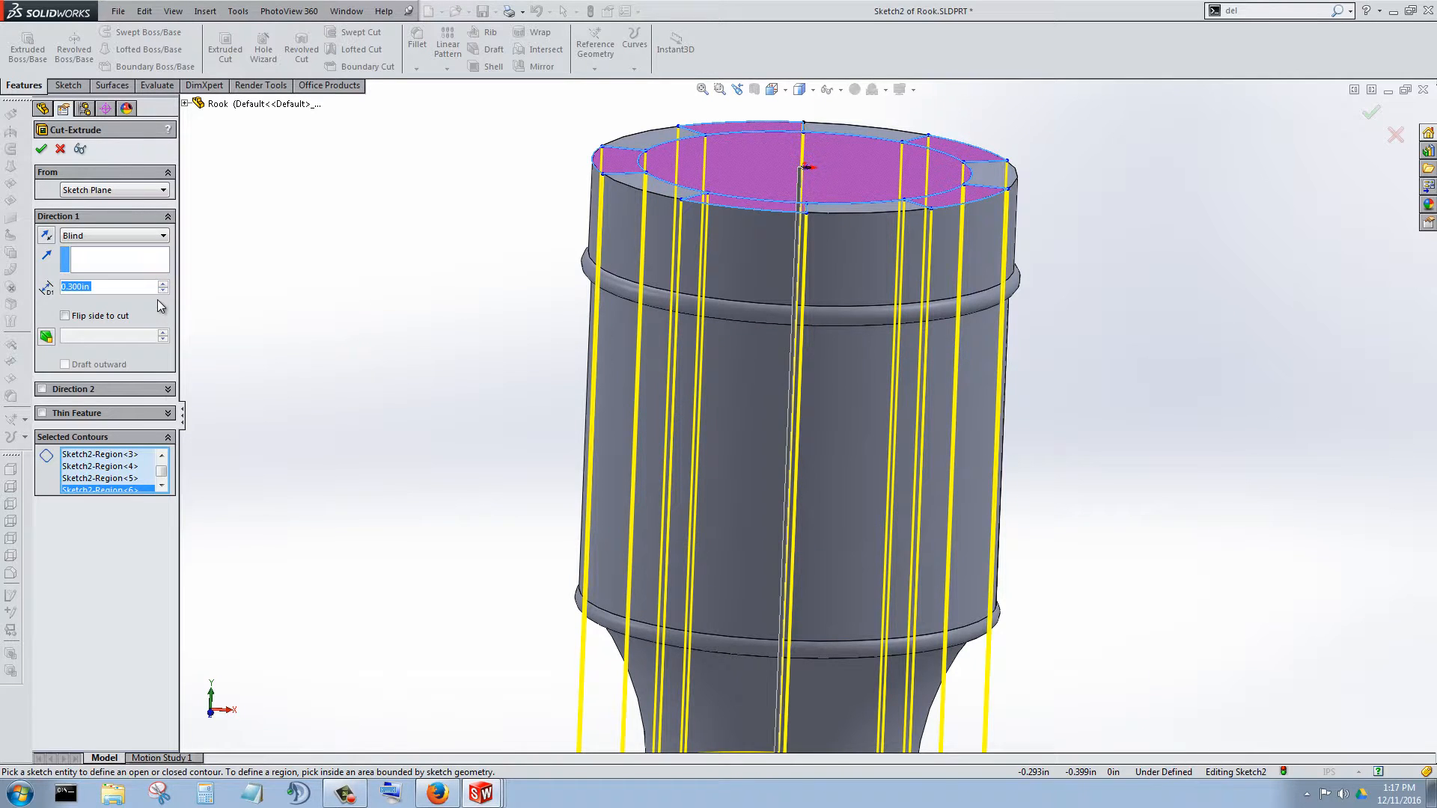
left_click(164, 291)
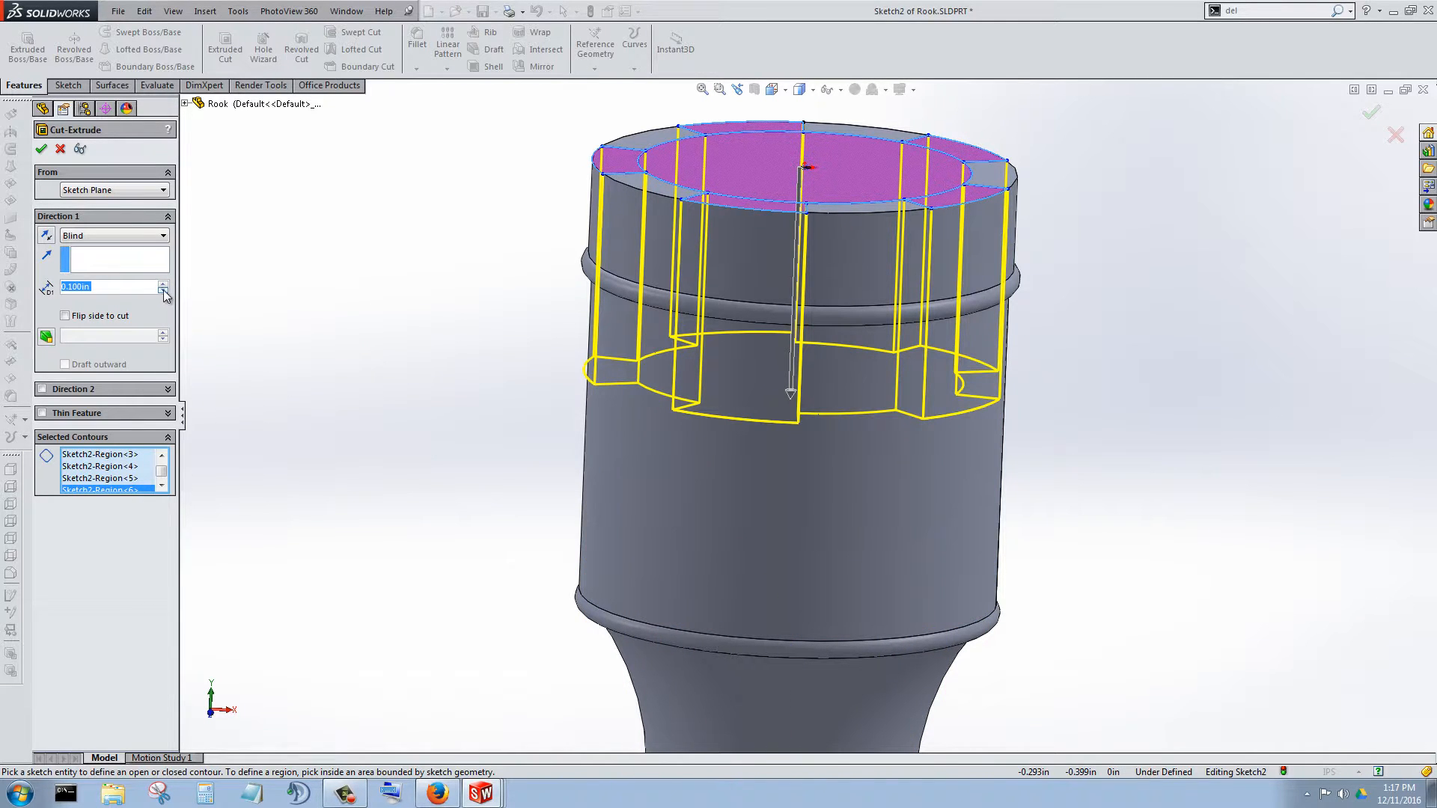
Set the cut's end condition to Up To Surface, ending at the rounded ring below the top, and accept it.
left_click(149, 237)
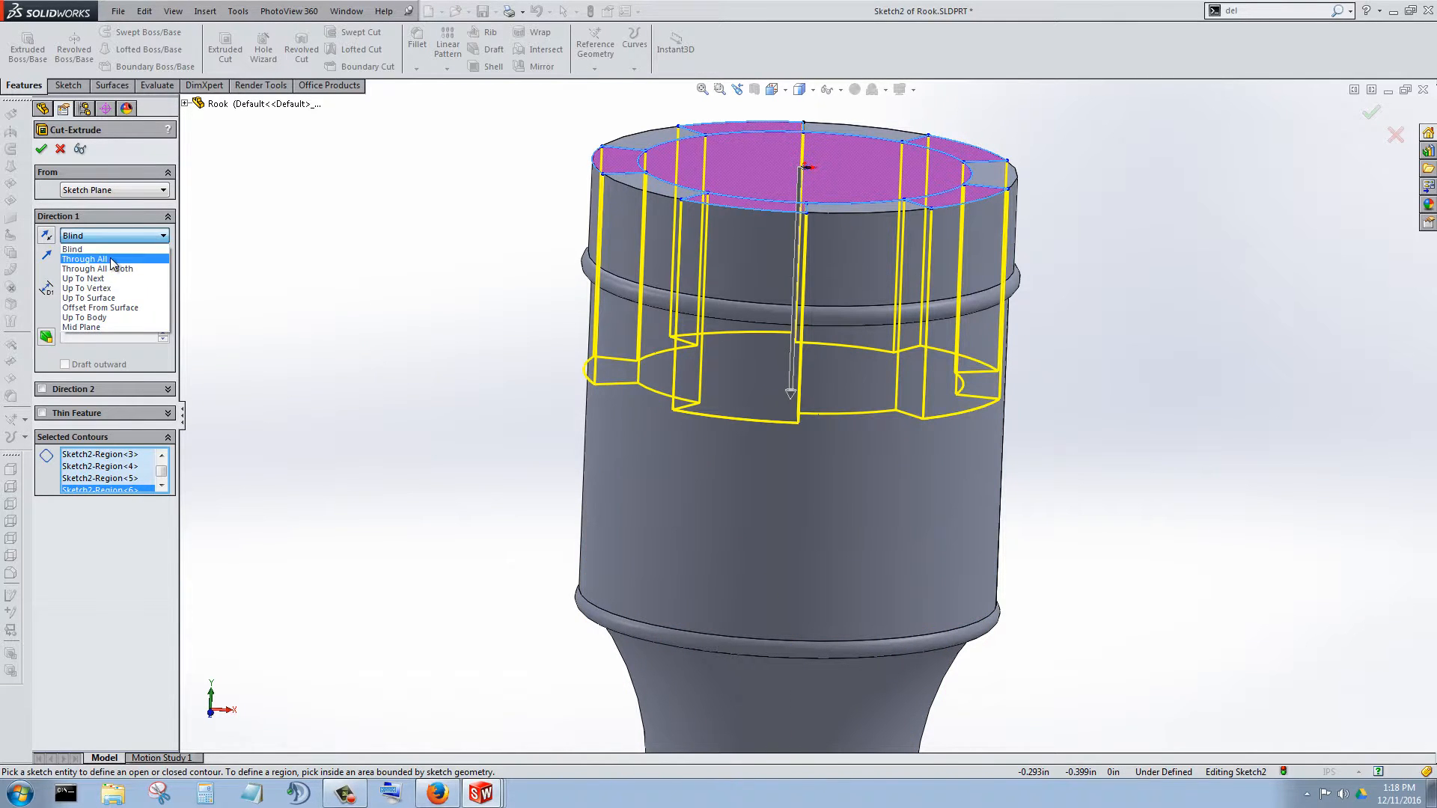
left_click(136, 299)
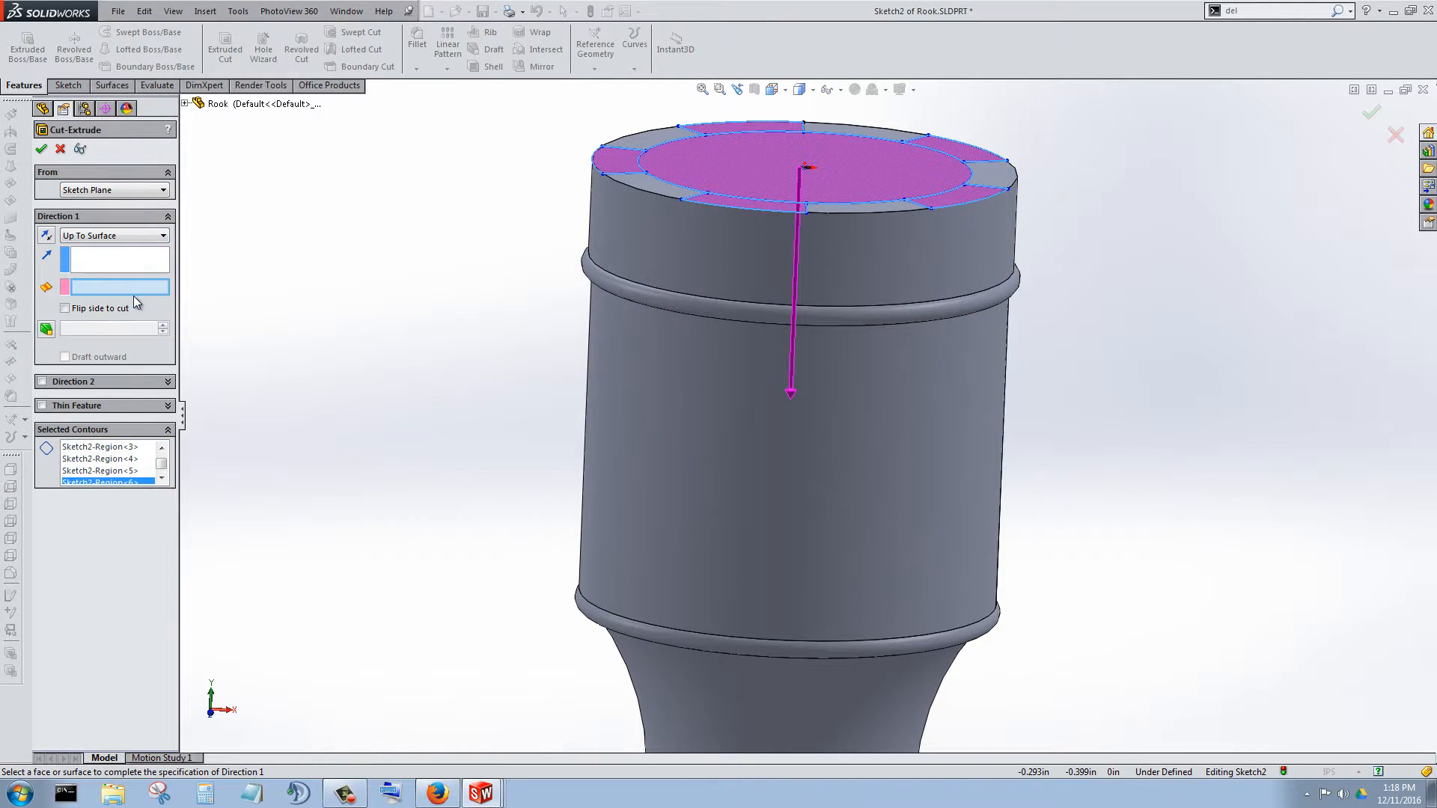
scroll(927, 292, "down", 5)
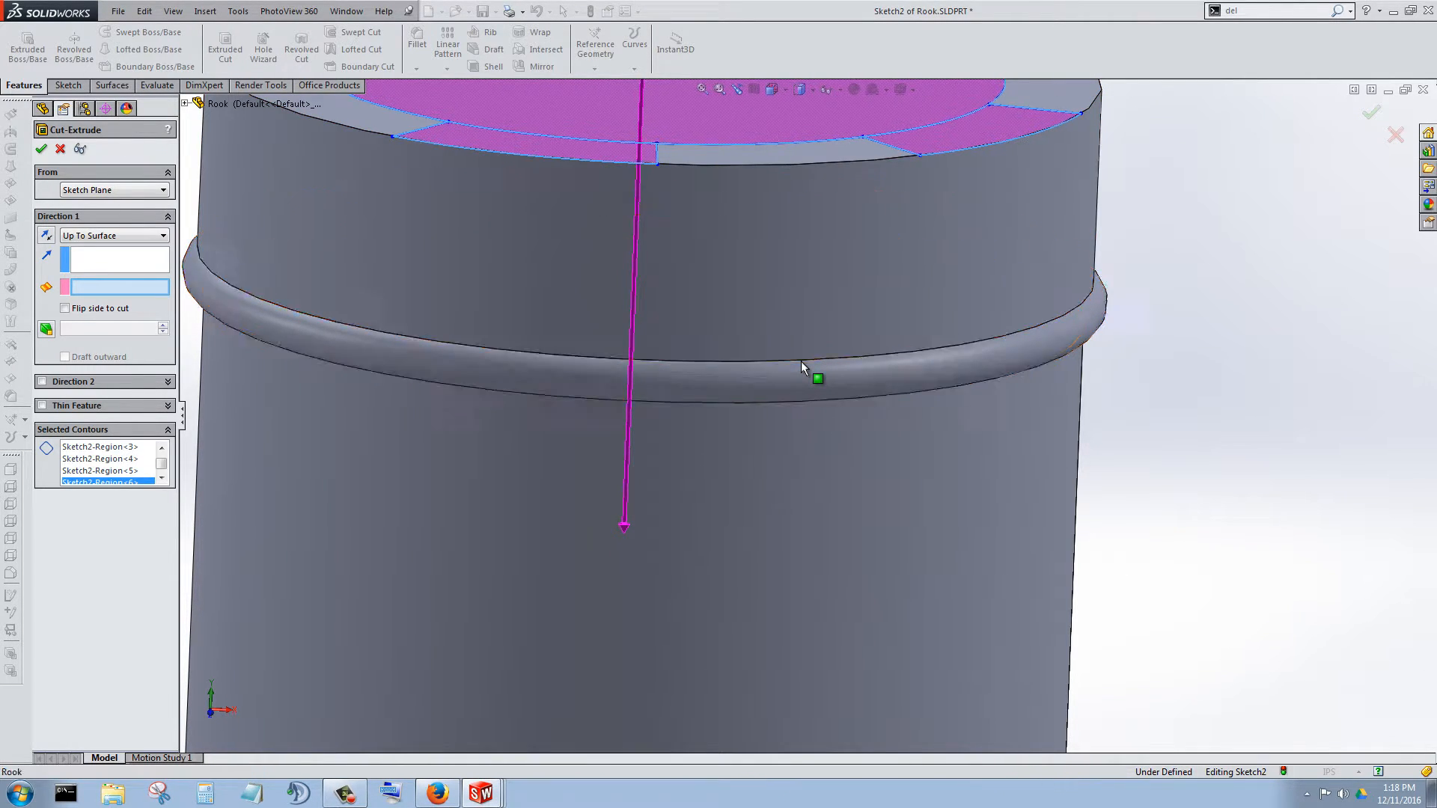
left_click(801, 361)
scroll(352, 335, "up", 4)
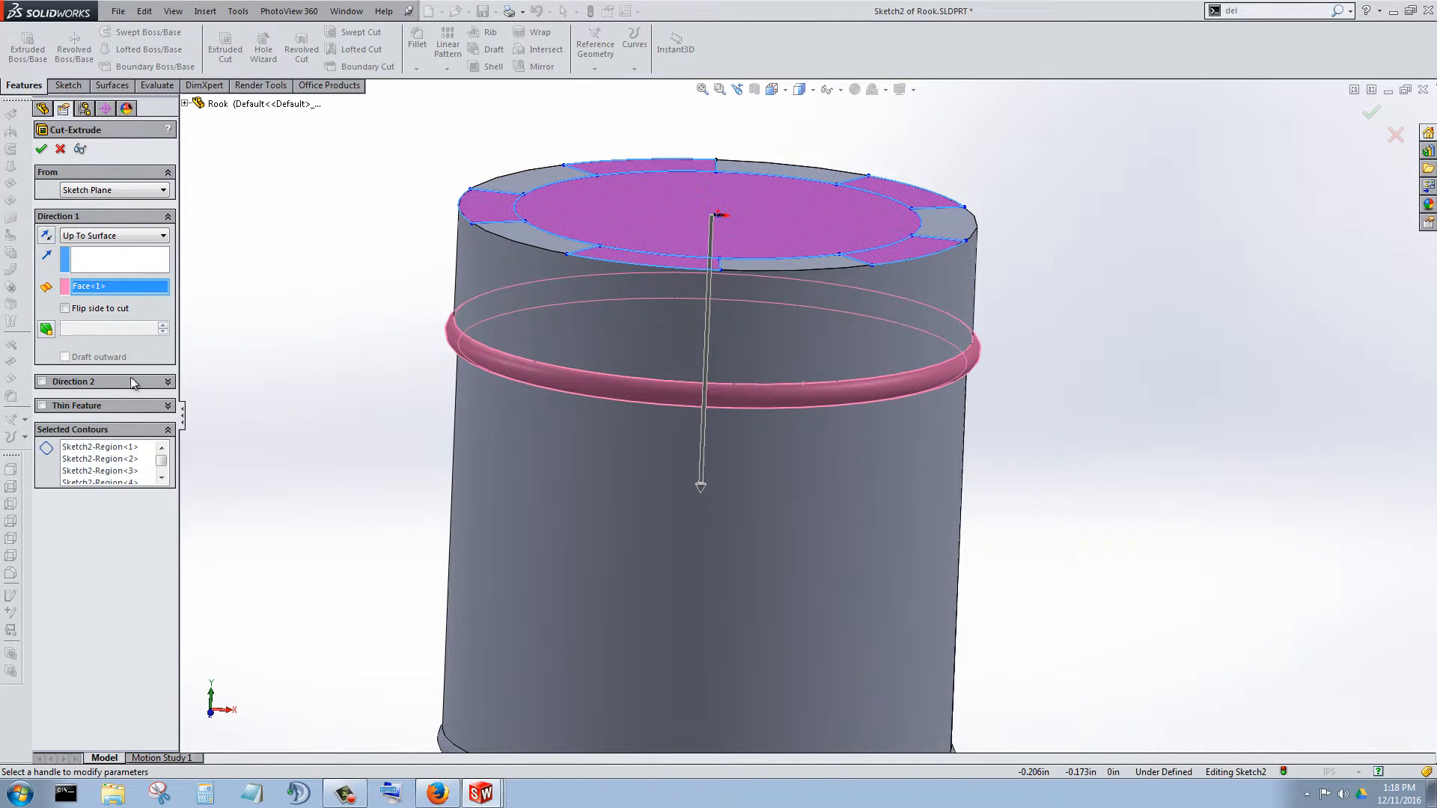
left_click(43, 150)
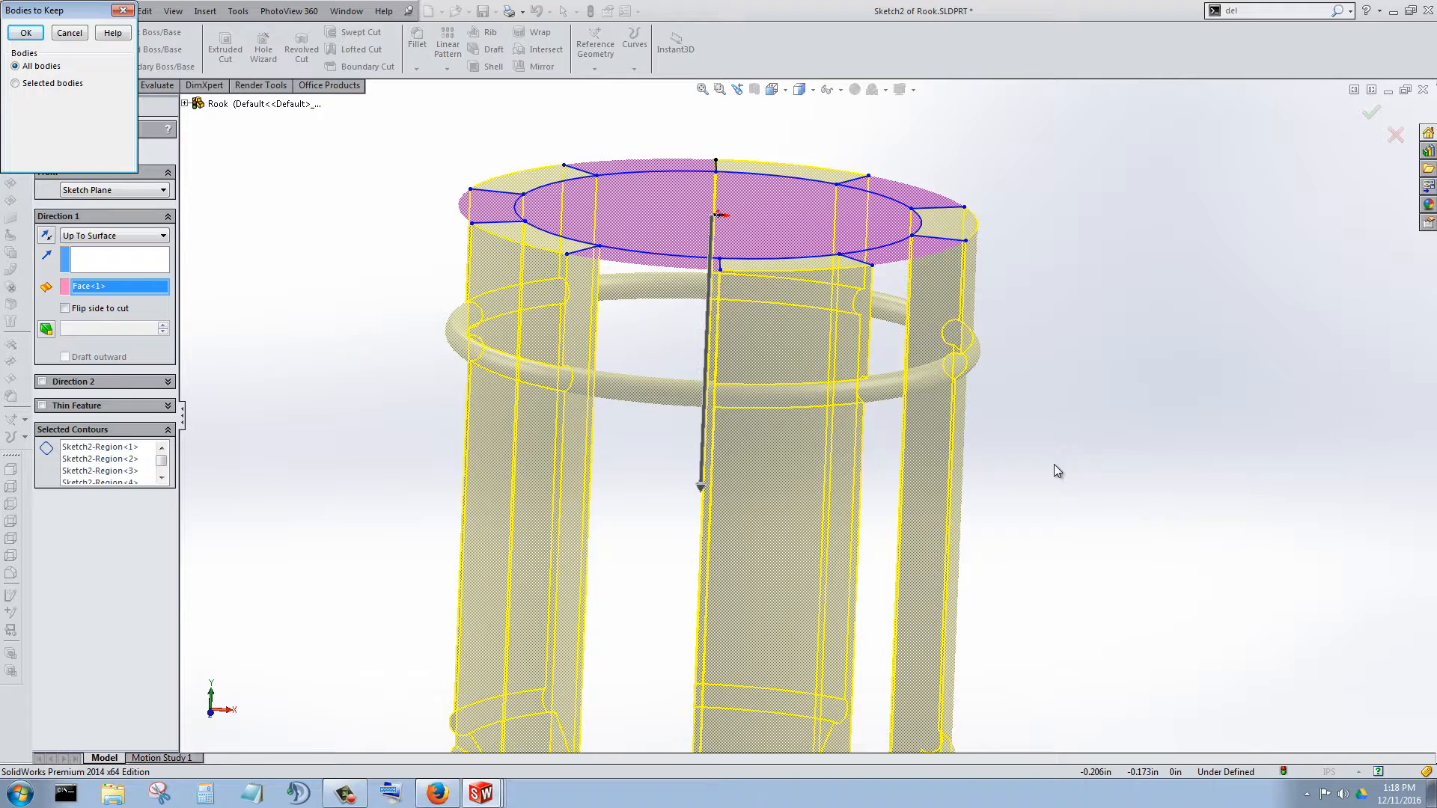
Keep only Body 1 of the bodies resulting from the cut.
left_click(1048, 502)
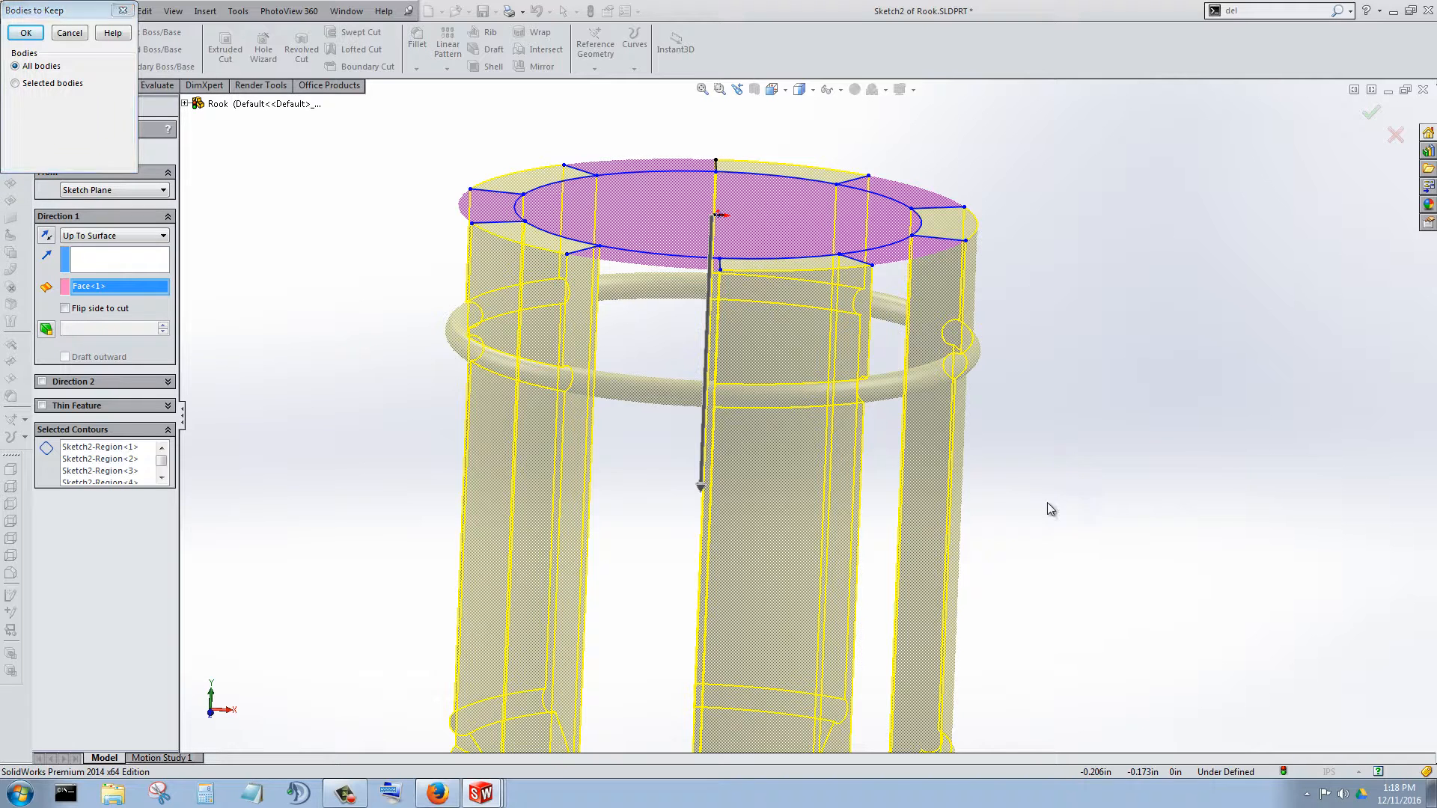
left_click(15, 84)
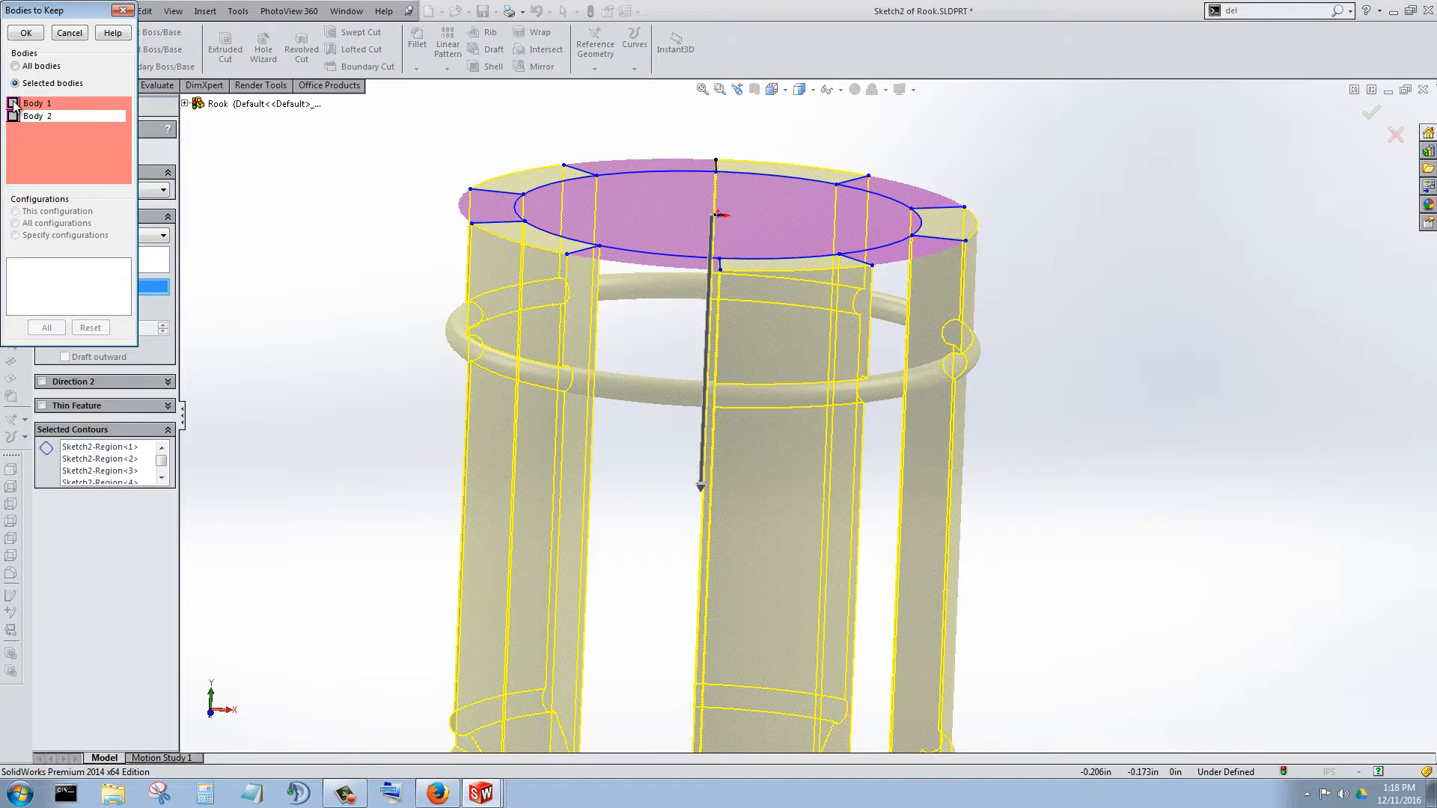
left_click(13, 103)
left_click(26, 33)
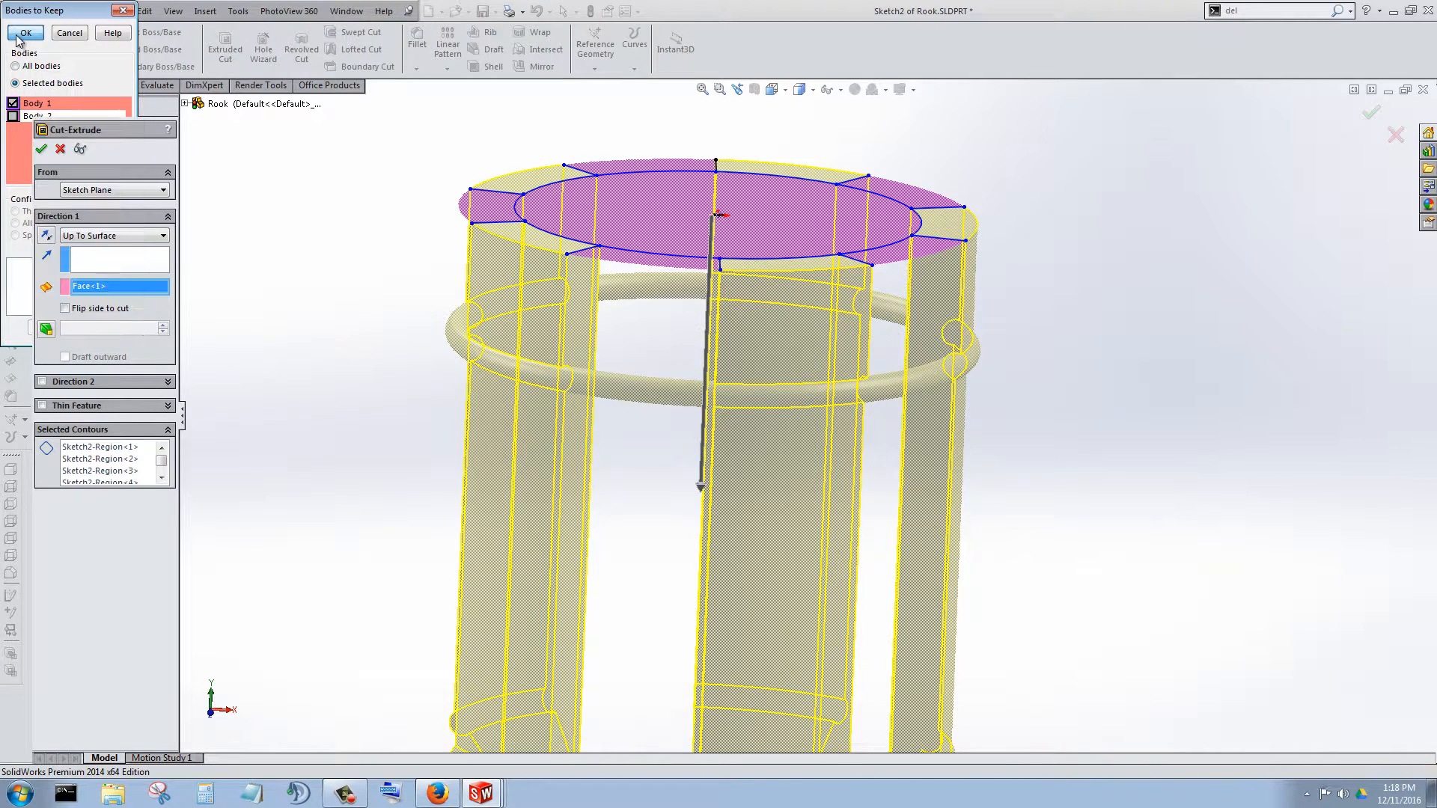
Examine the cut result from above, checking the remaining body and how deep the cut runs.
scroll(670, 355, "up", 3)
scroll(763, 547, "up", 3)
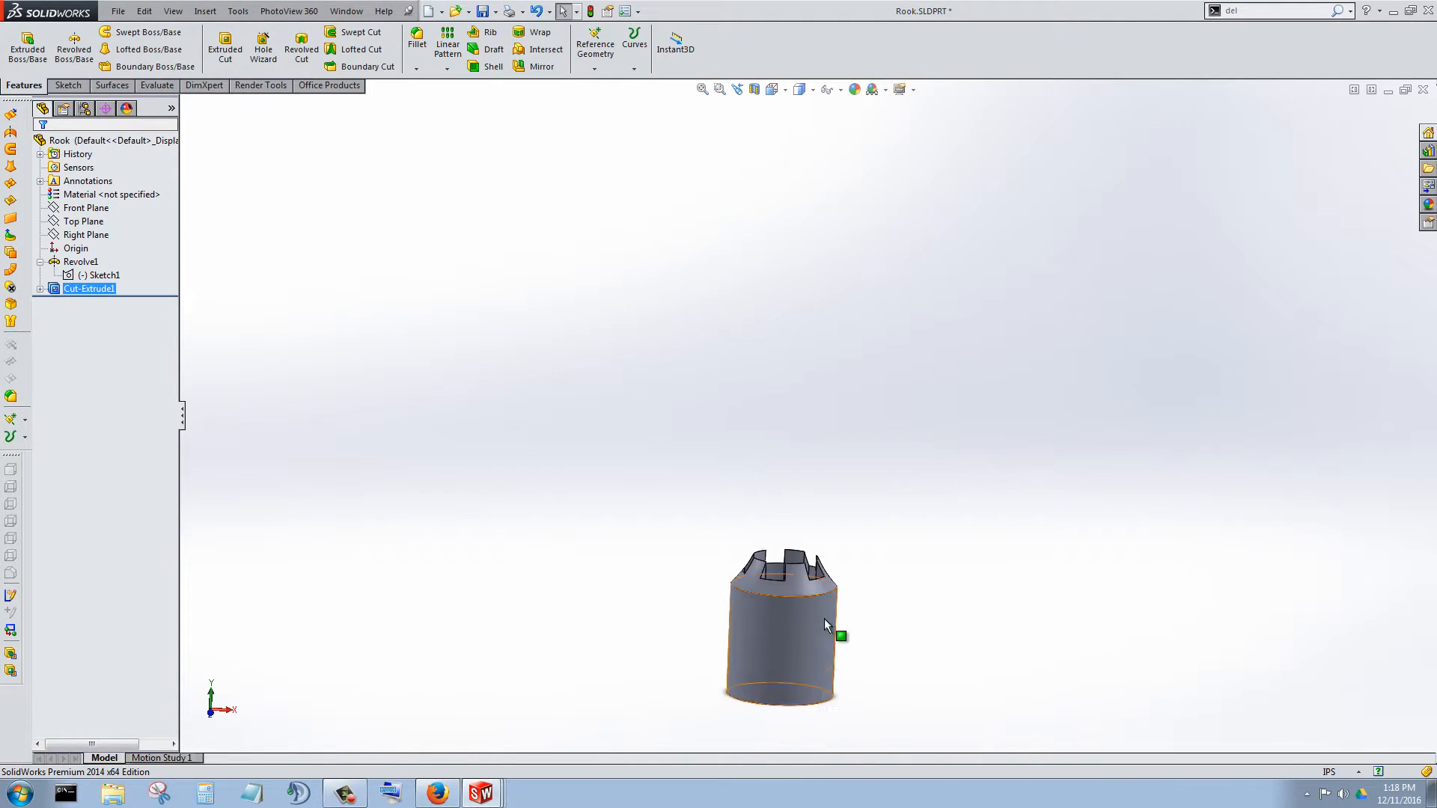
scroll(824, 621, "down", 5)
middle_click_drag(738, 392, 730, 554)
scroll(730, 554, "down", 3)
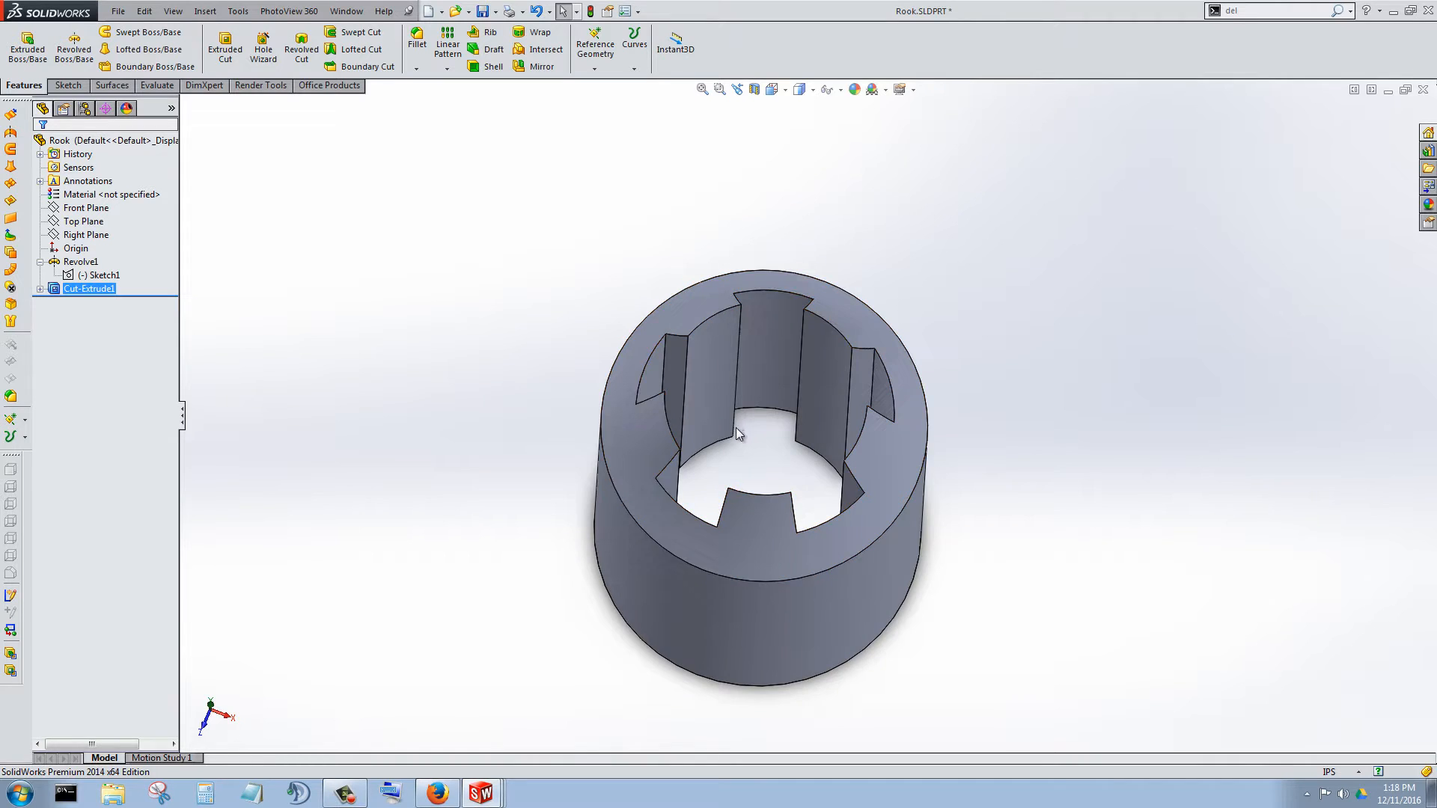
scroll(735, 433, "down", 3)
middle_click_drag(760, 469, 746, 418)
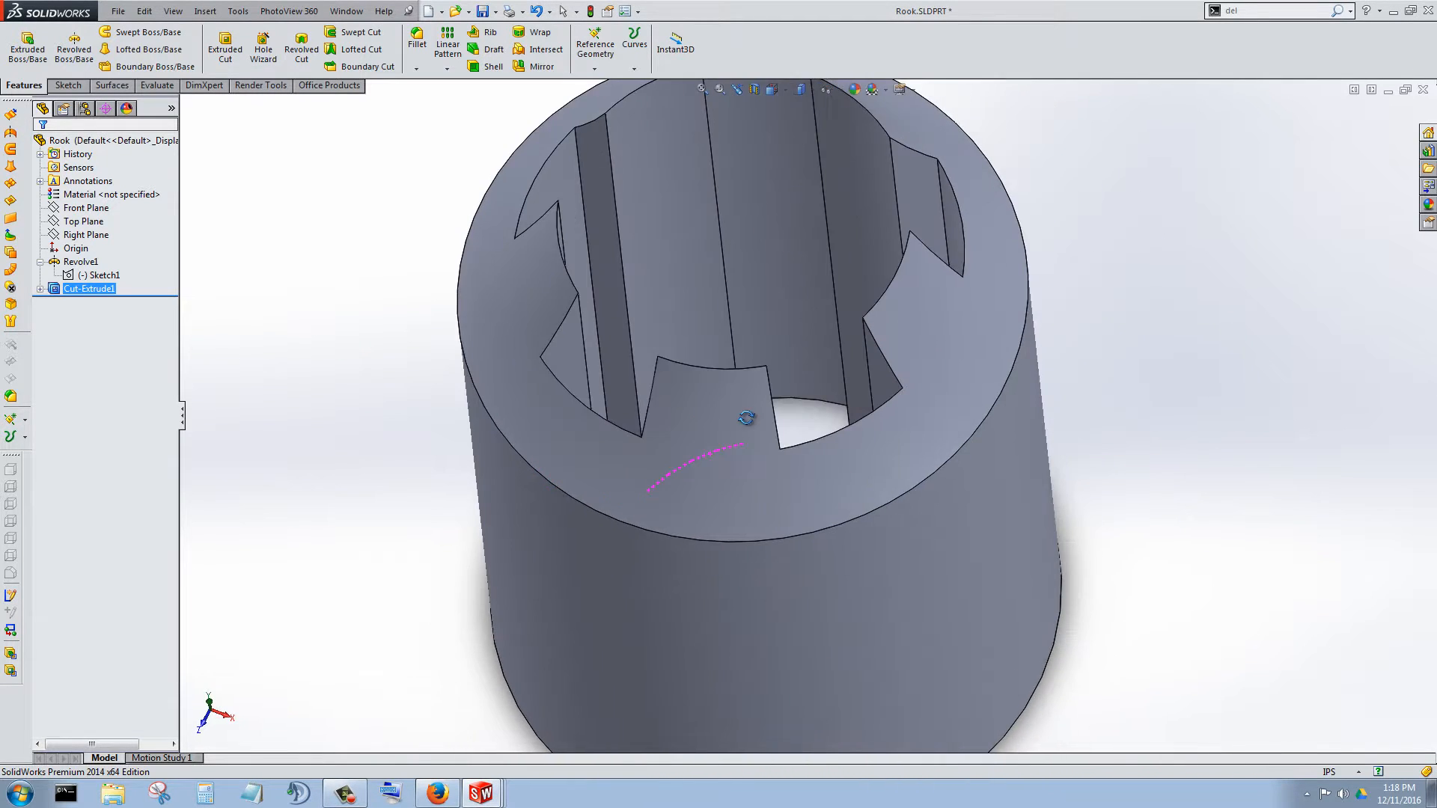
scroll(744, 408, "up", 3)
scroll(749, 358, "down", 2)
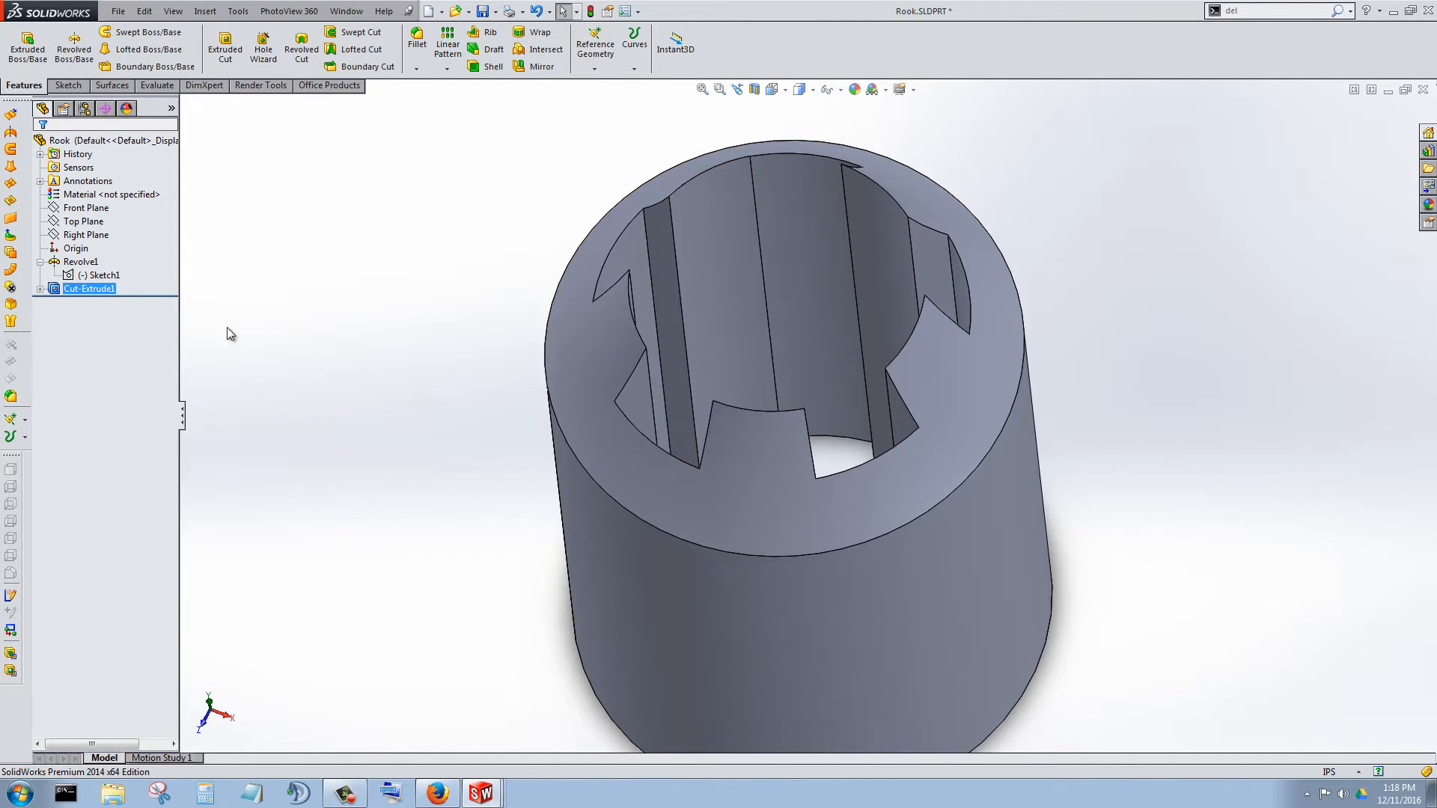
right_click(89, 291)
left_click(99, 270)
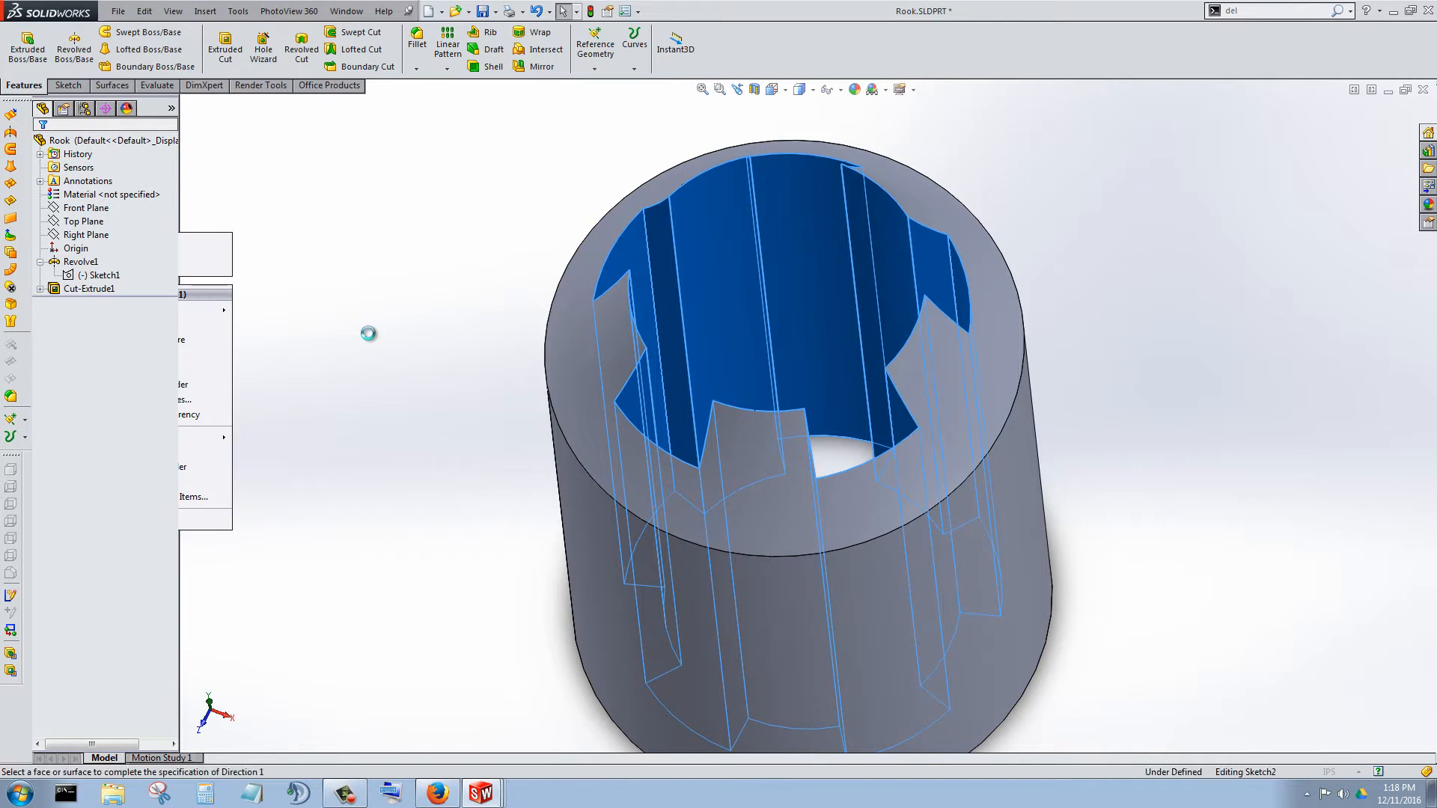
scroll(823, 374, "up", 5)
scroll(824, 180, "down", 4)
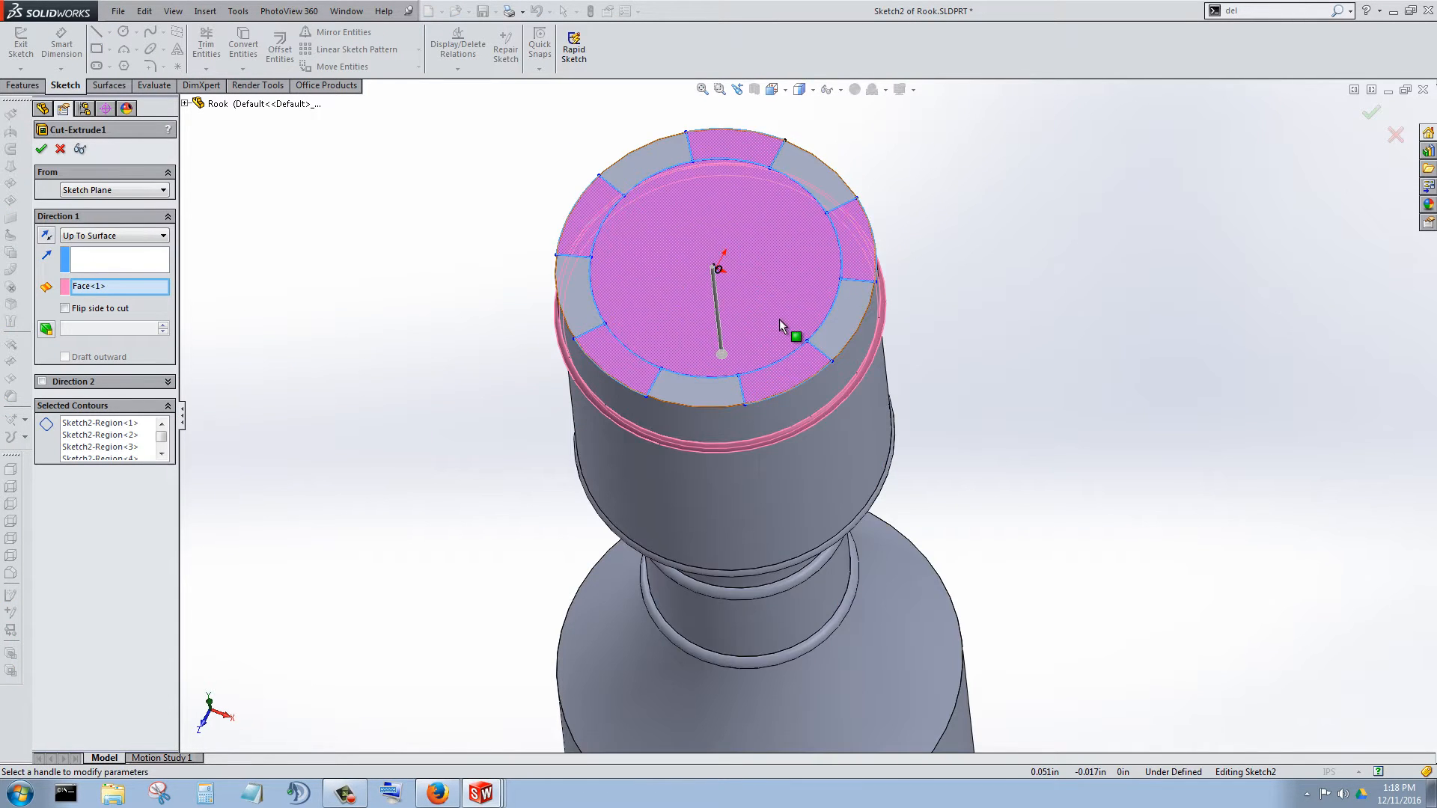
scroll(779, 319, "down", 2)
middle_click_drag(578, 451, 589, 337)
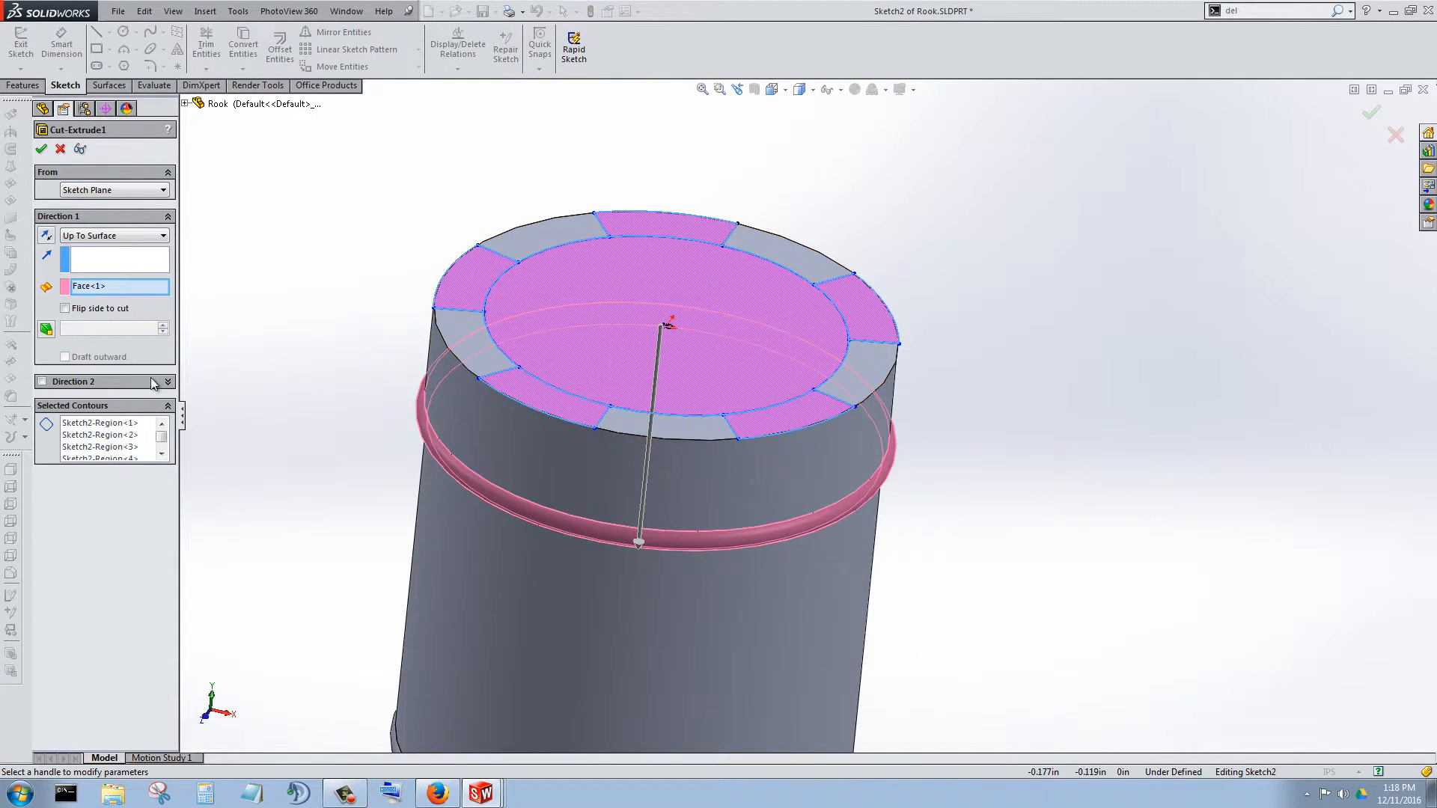
left_click(137, 238)
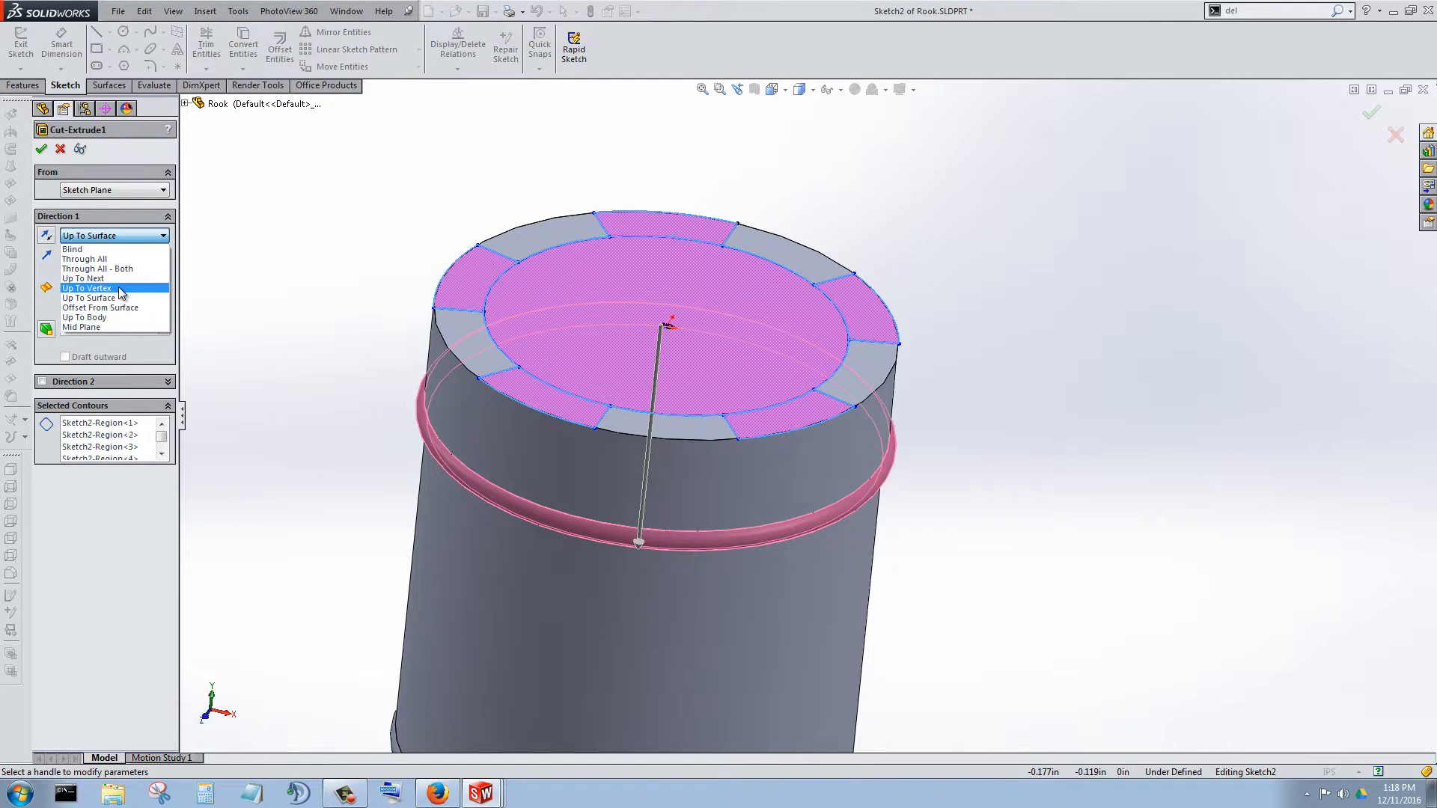
left_click(120, 289)
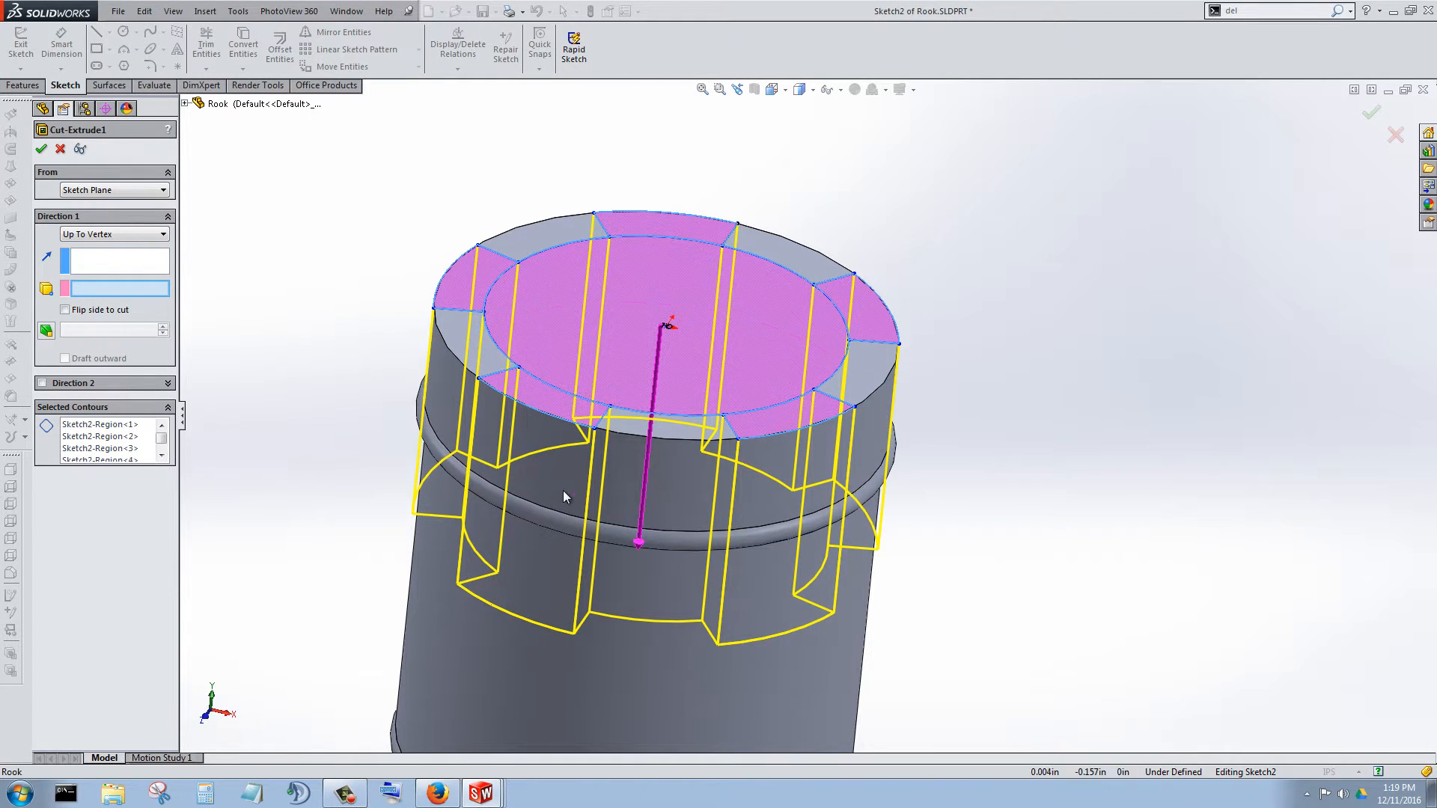
middle_click_drag(567, 497, 512, 404)
scroll(831, 460, "up", 3)
scroll(851, 471, "down", 5)
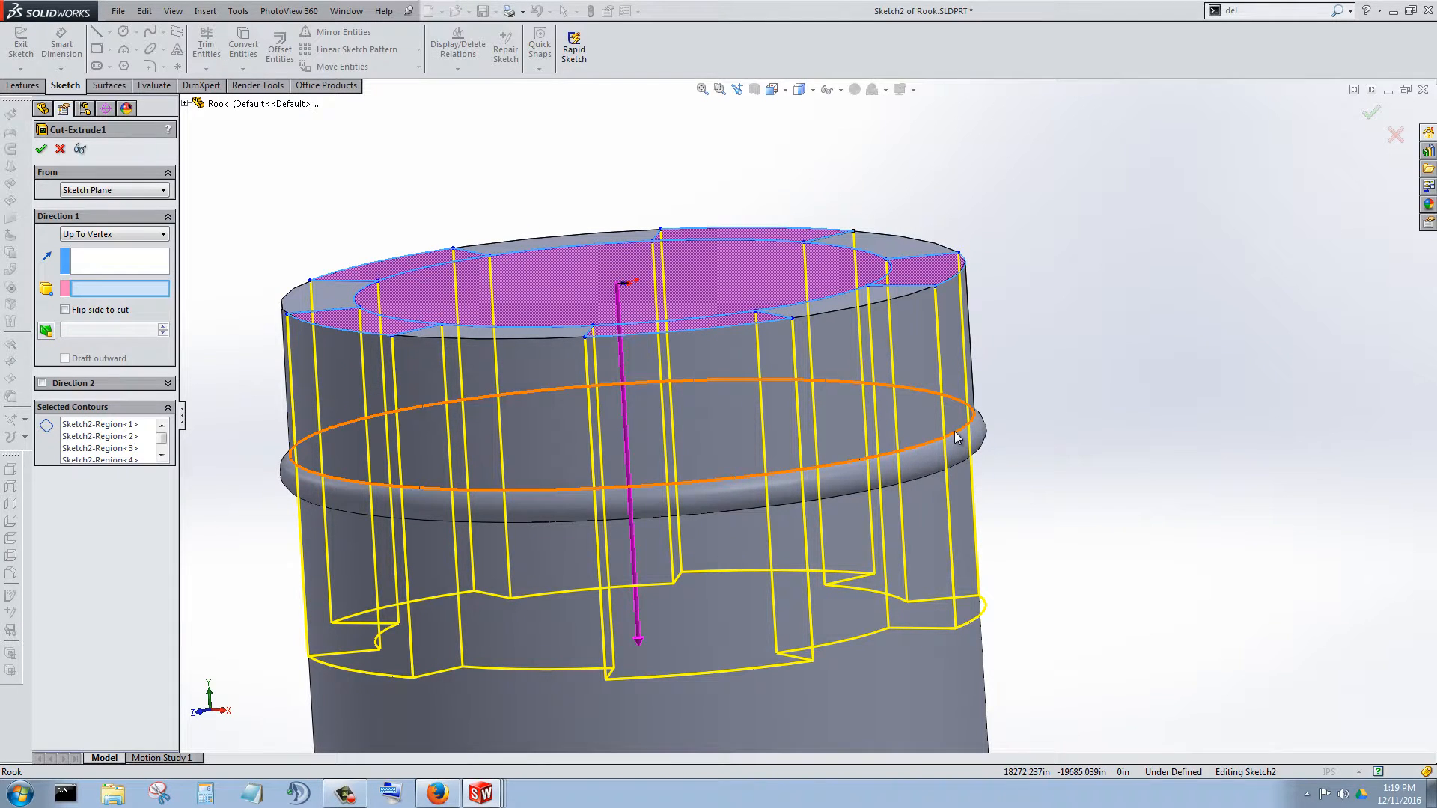
left_click(61, 149)
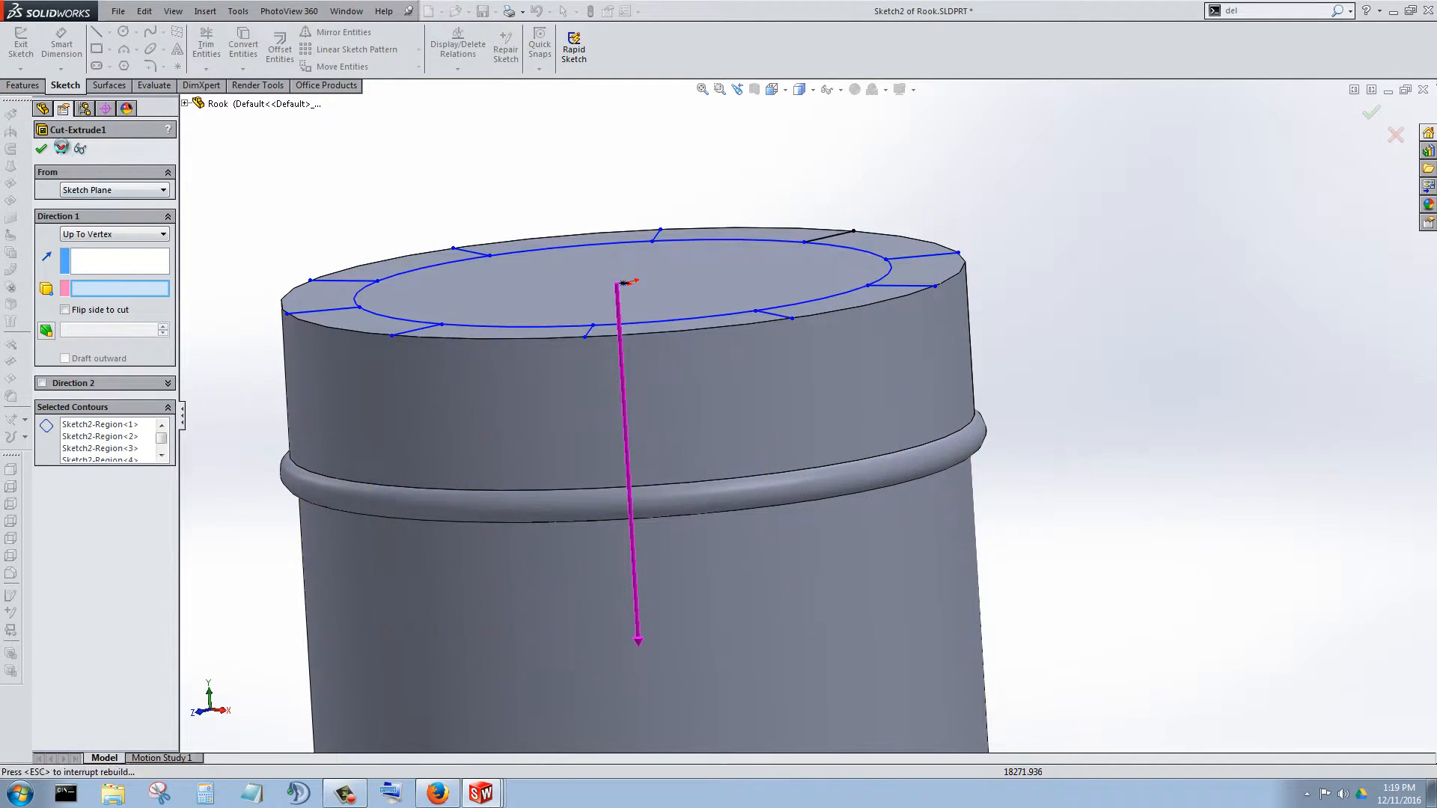
Roll the feature history back to just before the extruded cut.
scroll(618, 550, "up", 5)
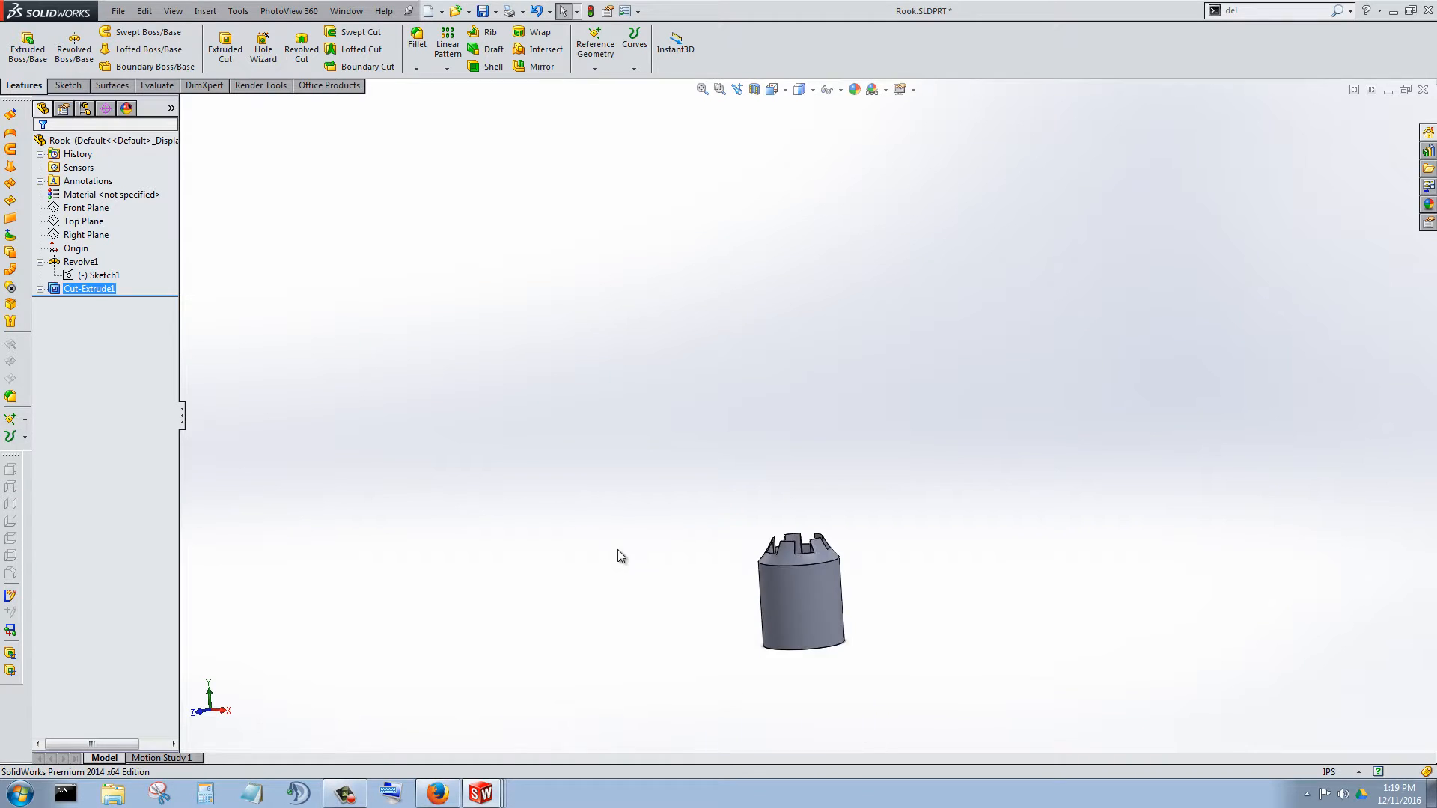
scroll(808, 622, "down", 4)
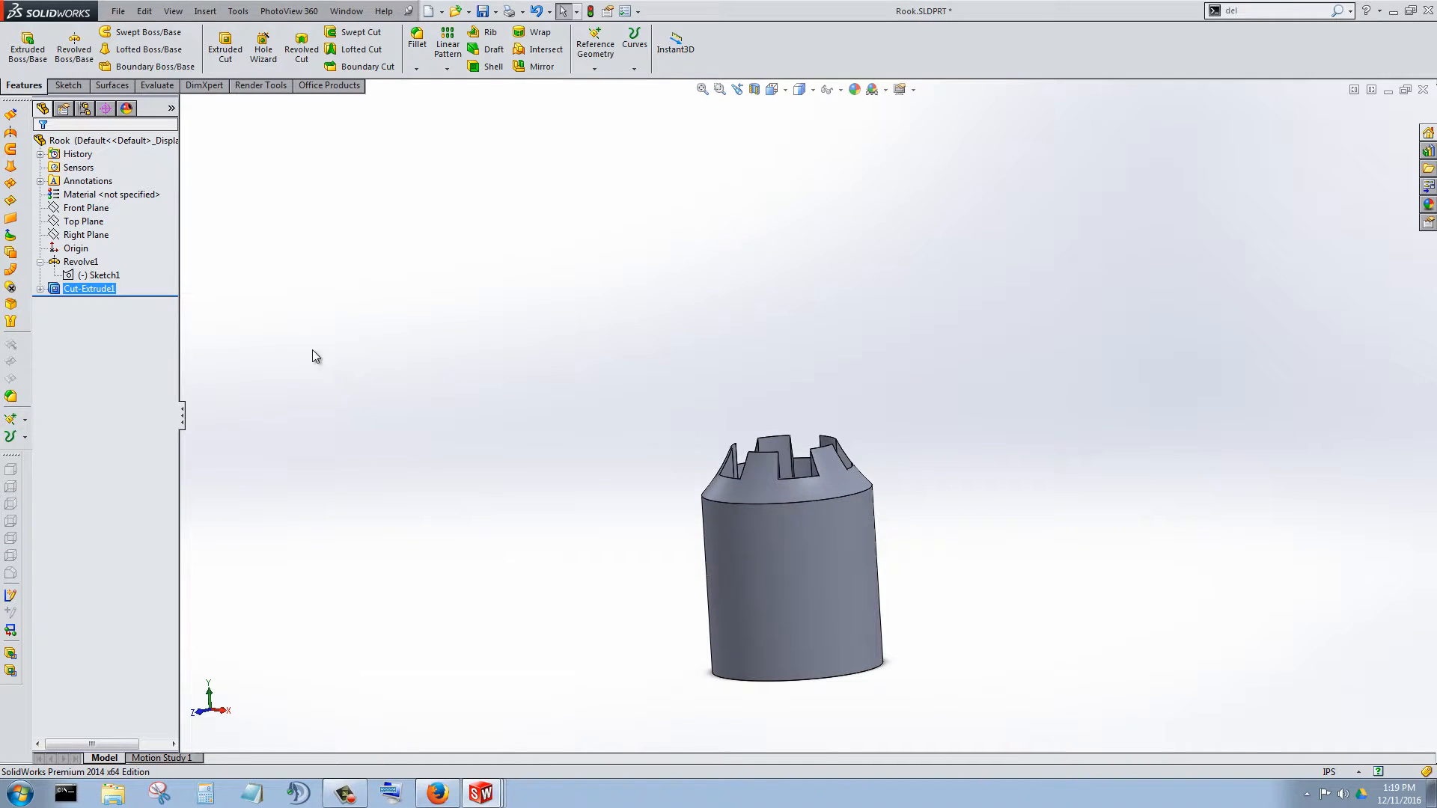
scroll(811, 358, "up", 3)
scroll(801, 310, "down", 3)
middle_click_drag(801, 310, 815, 426)
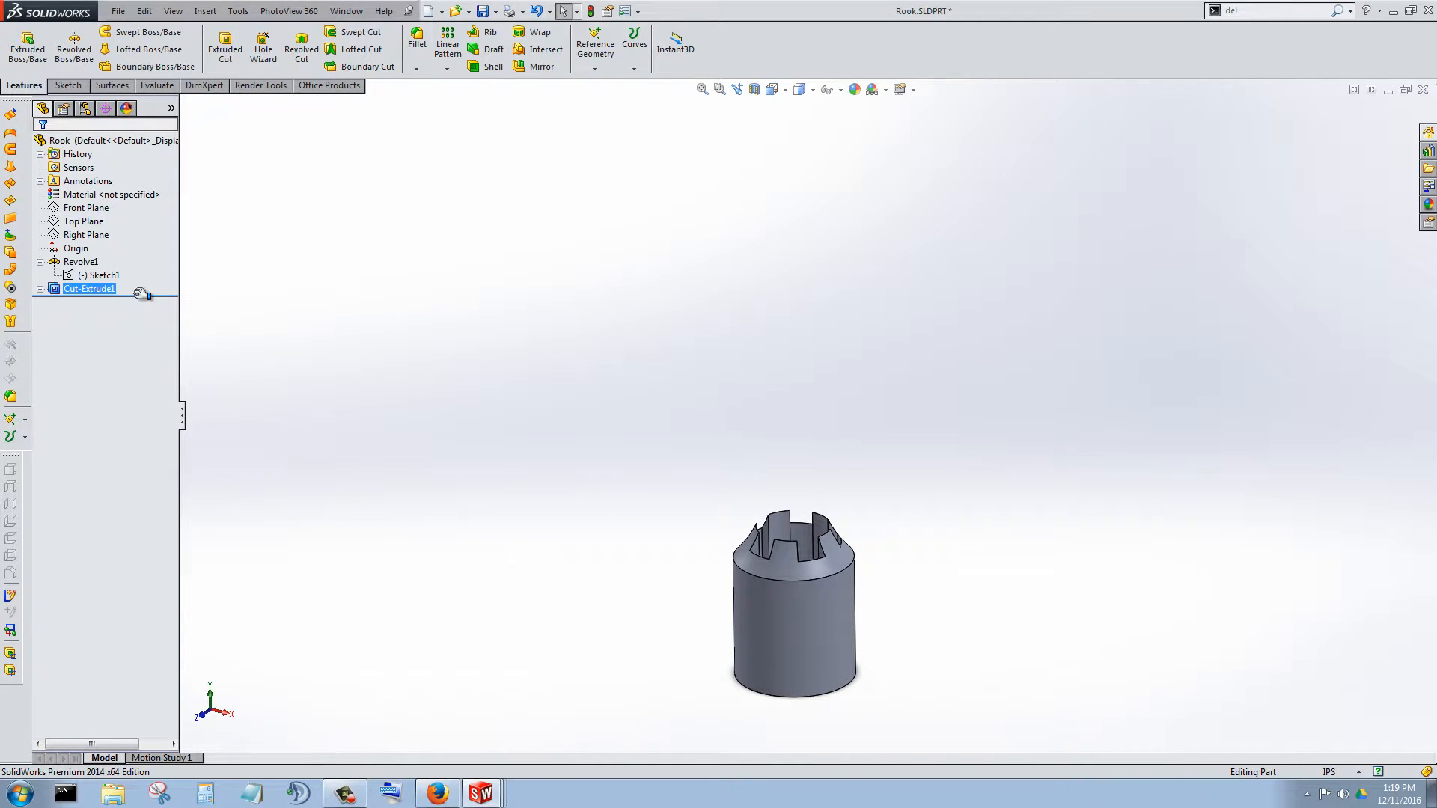
left_click_drag(142, 293, 141, 283)
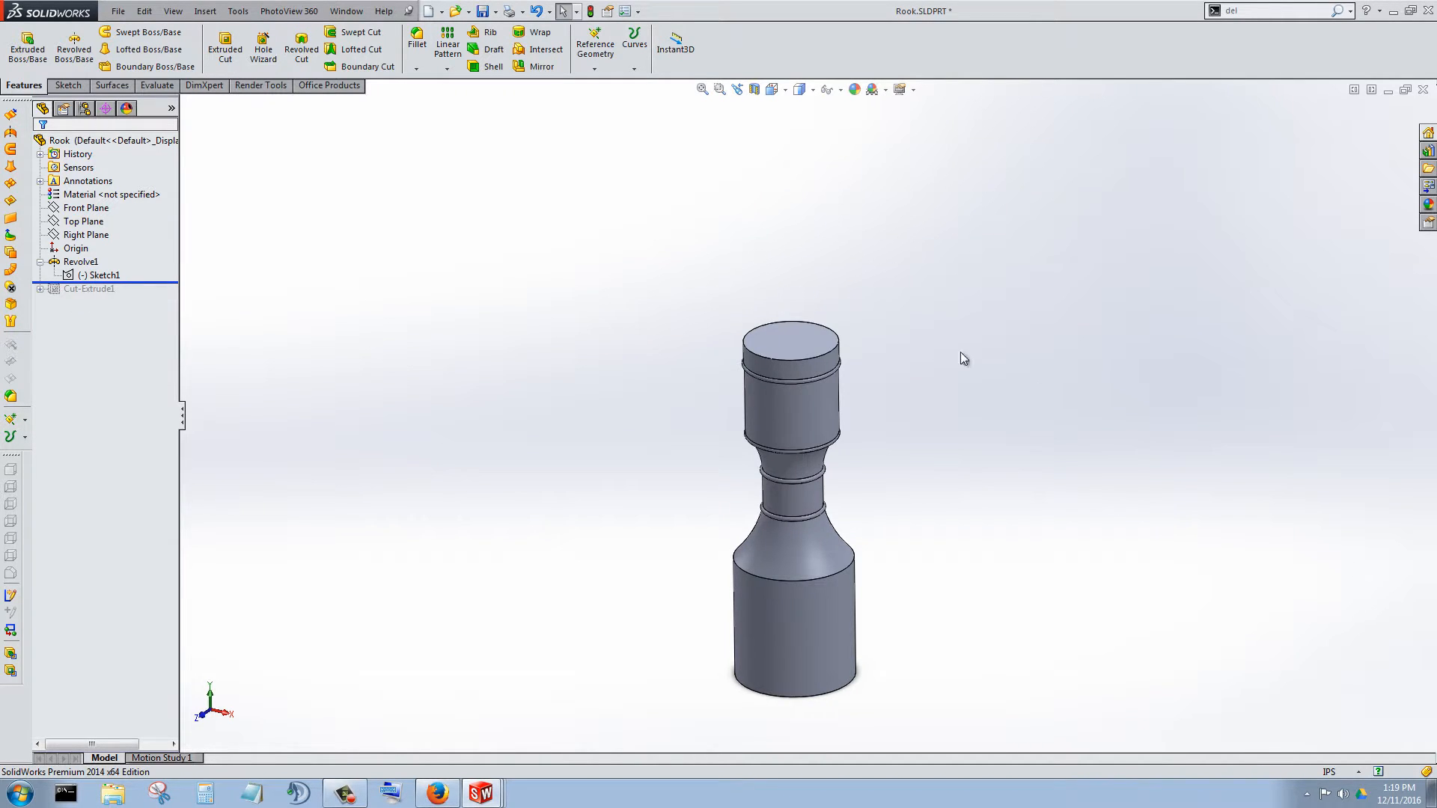
Create a reference plane coincident with the circular edge where the upper ring meets the head's top section.
scroll(792, 357, "down", 3)
scroll(819, 400, "down", 2)
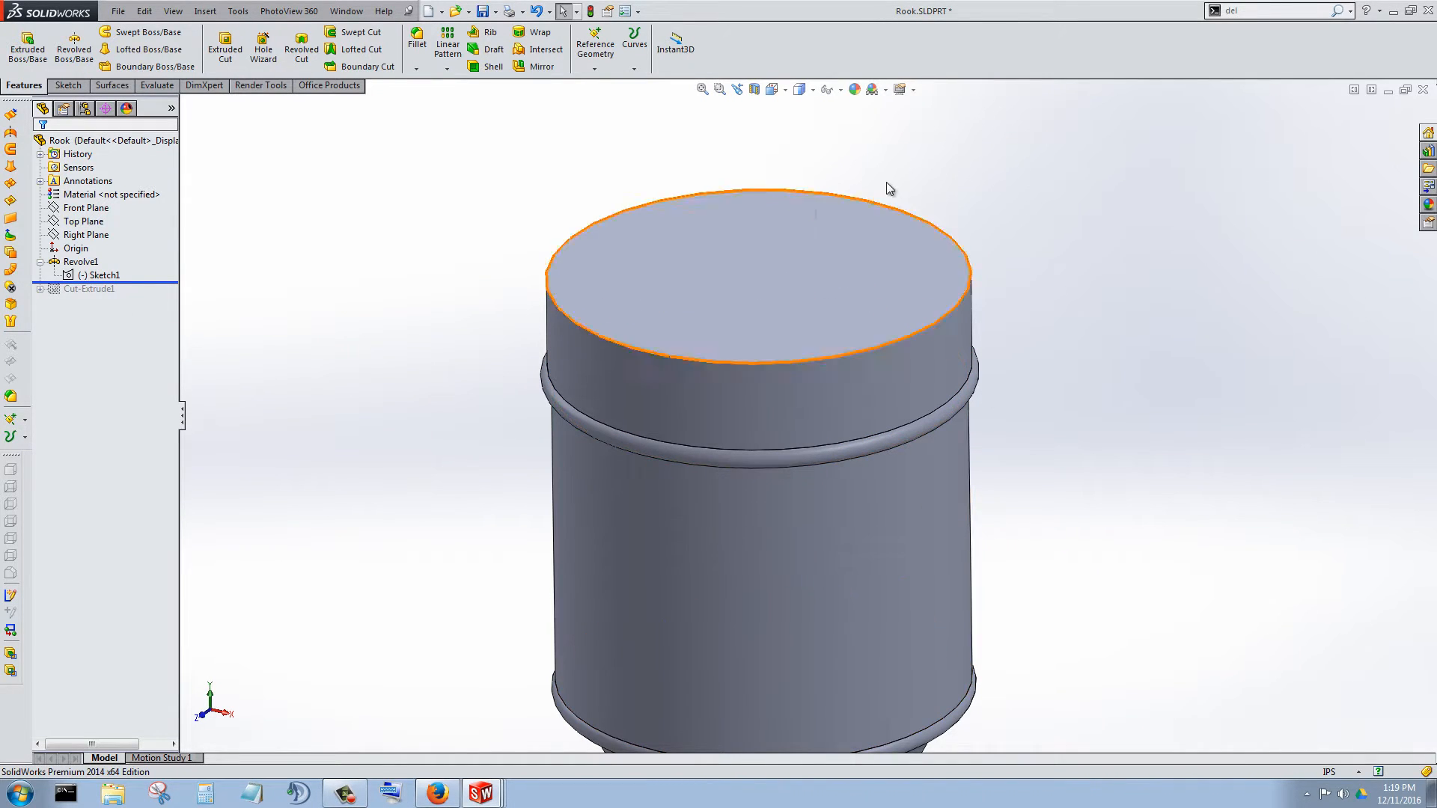
left_click(594, 68)
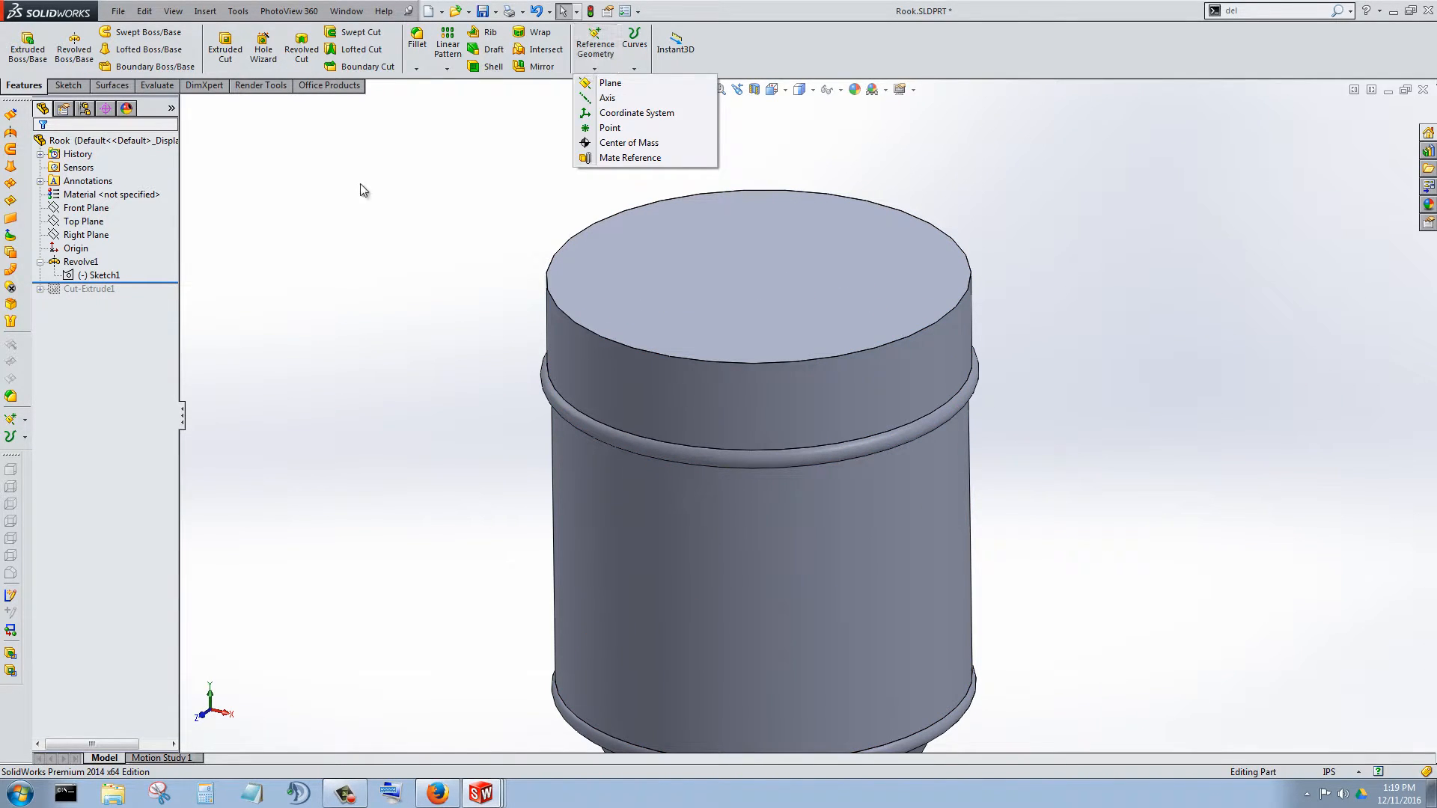
left_click(611, 83)
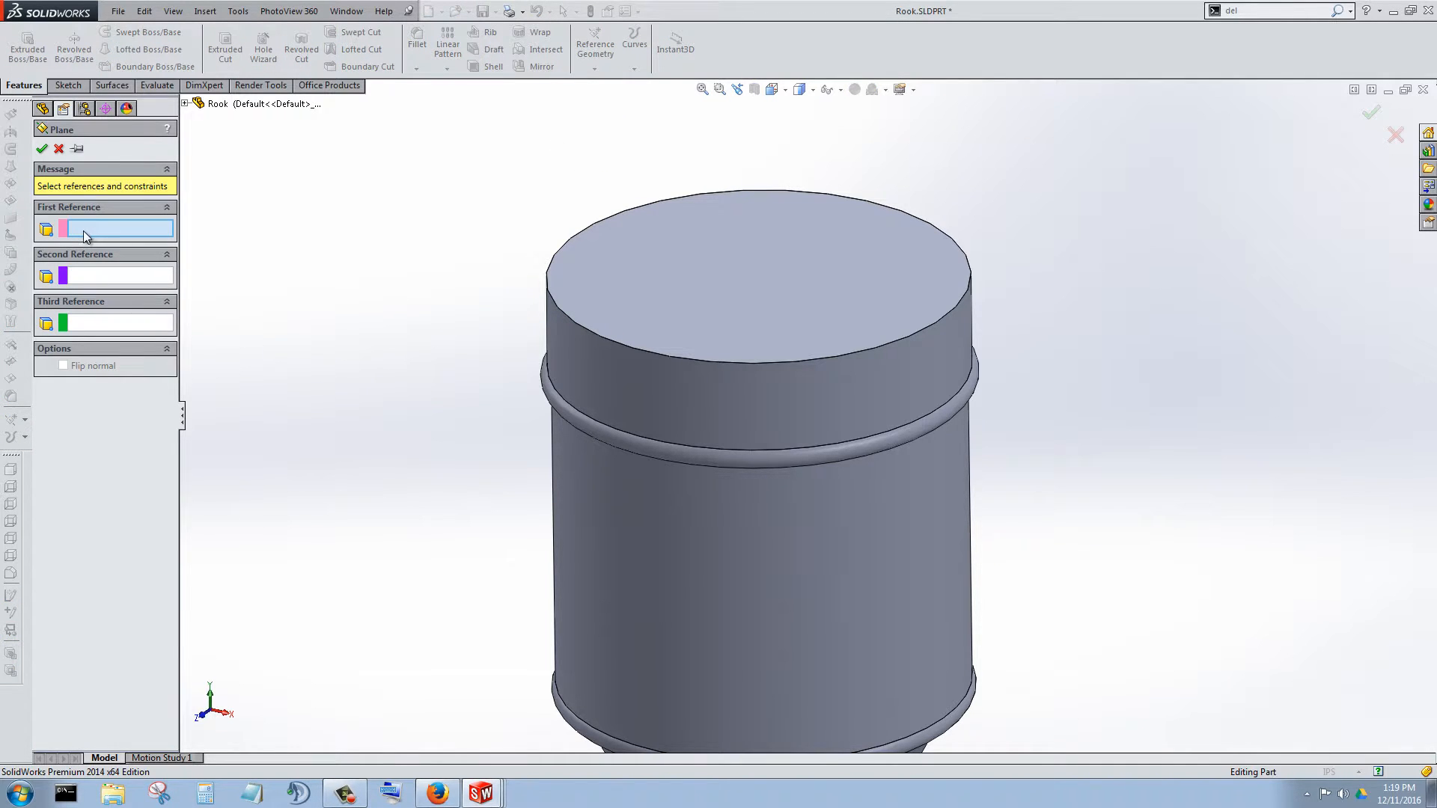
scroll(949, 425, "down", 3)
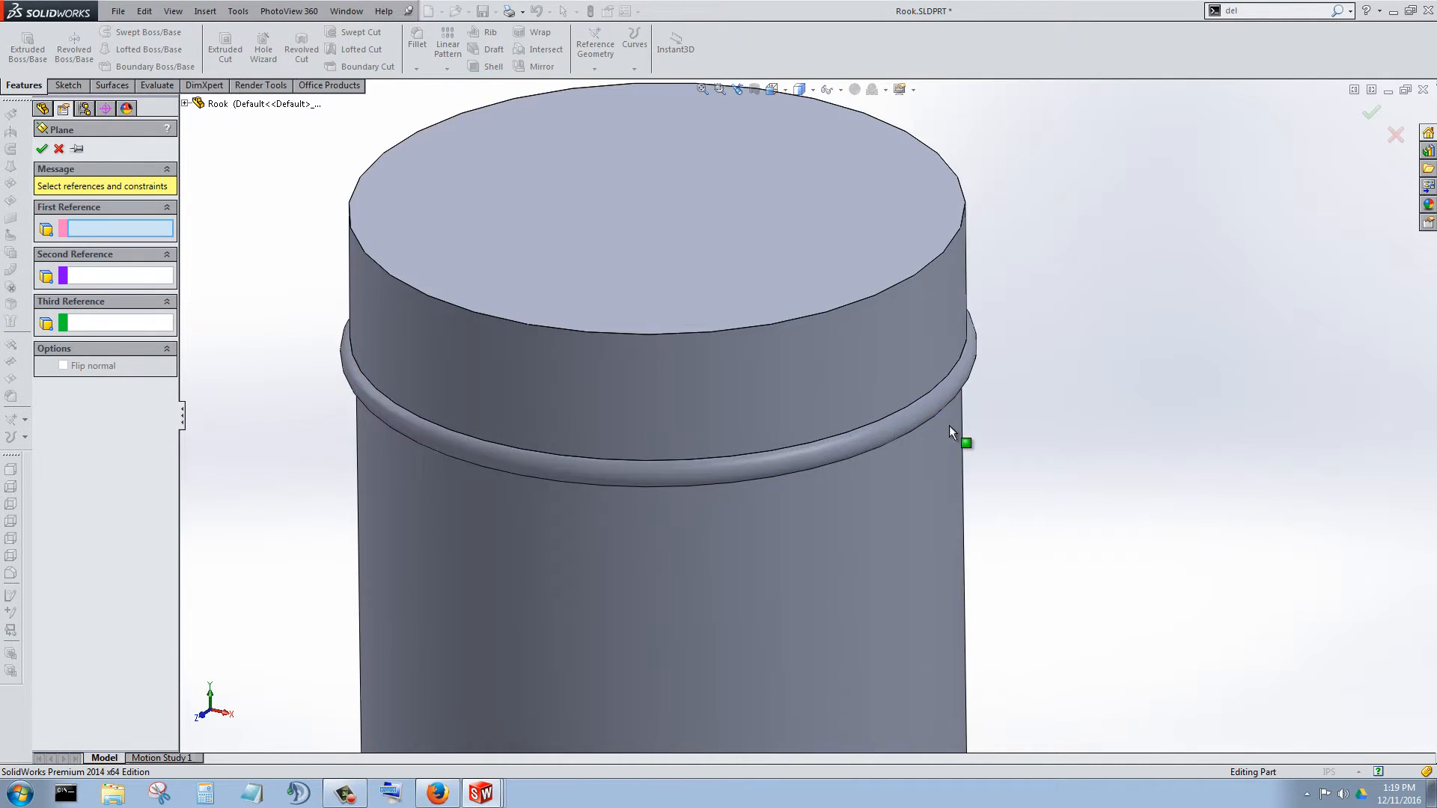
left_click(901, 420)
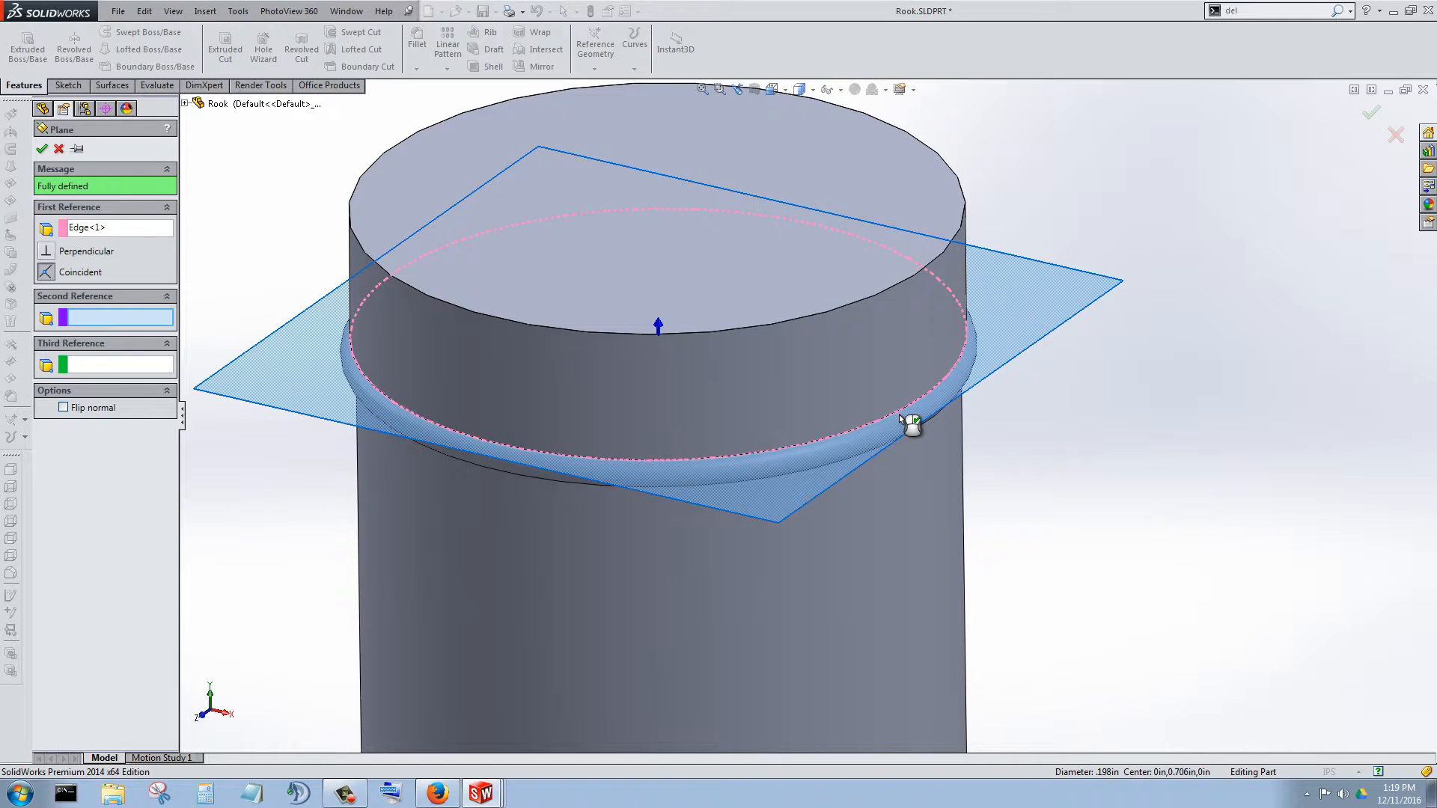
middle_click_drag(630, 559, 596, 506)
scroll(596, 506, "up", 3)
scroll(831, 372, "down", 2)
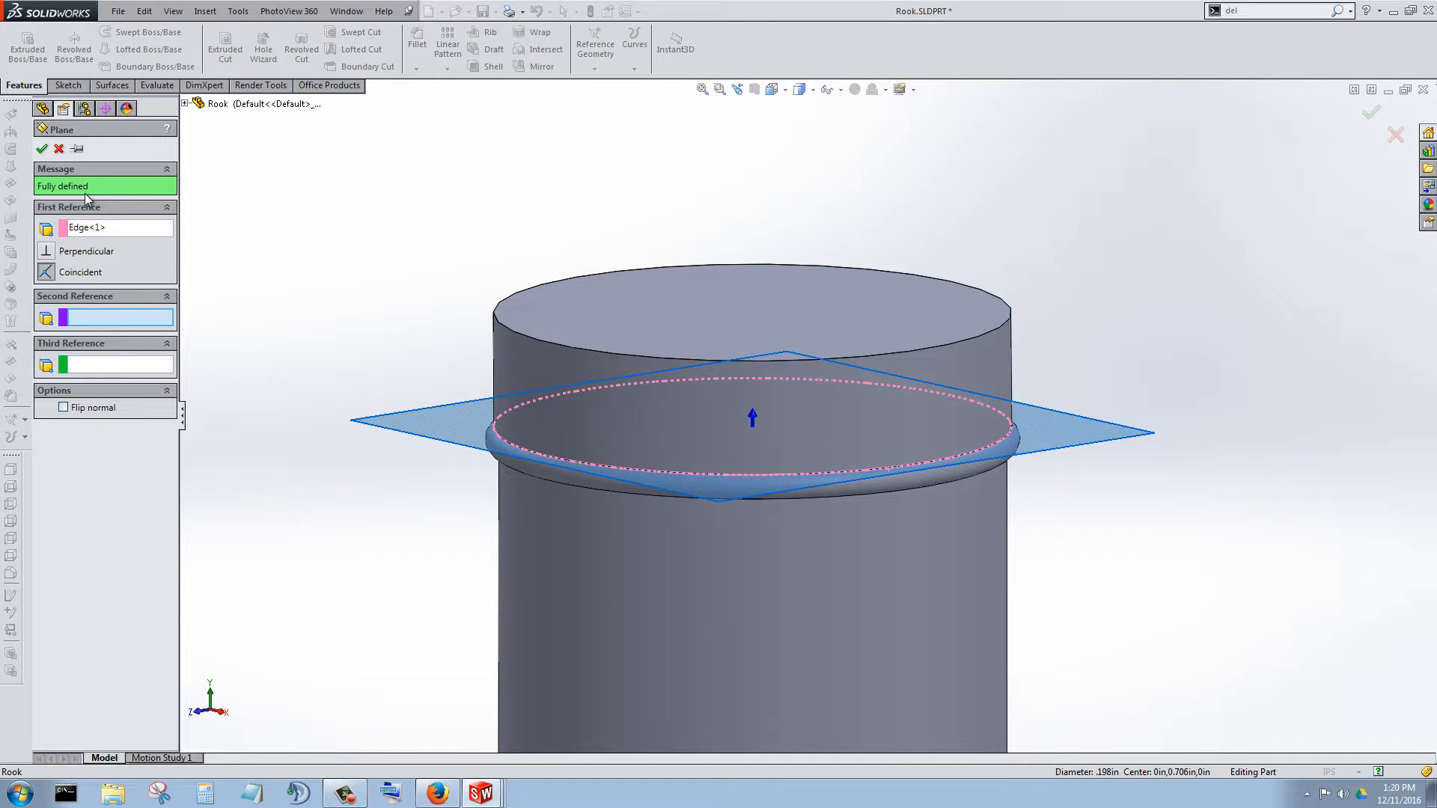
left_click(41, 149)
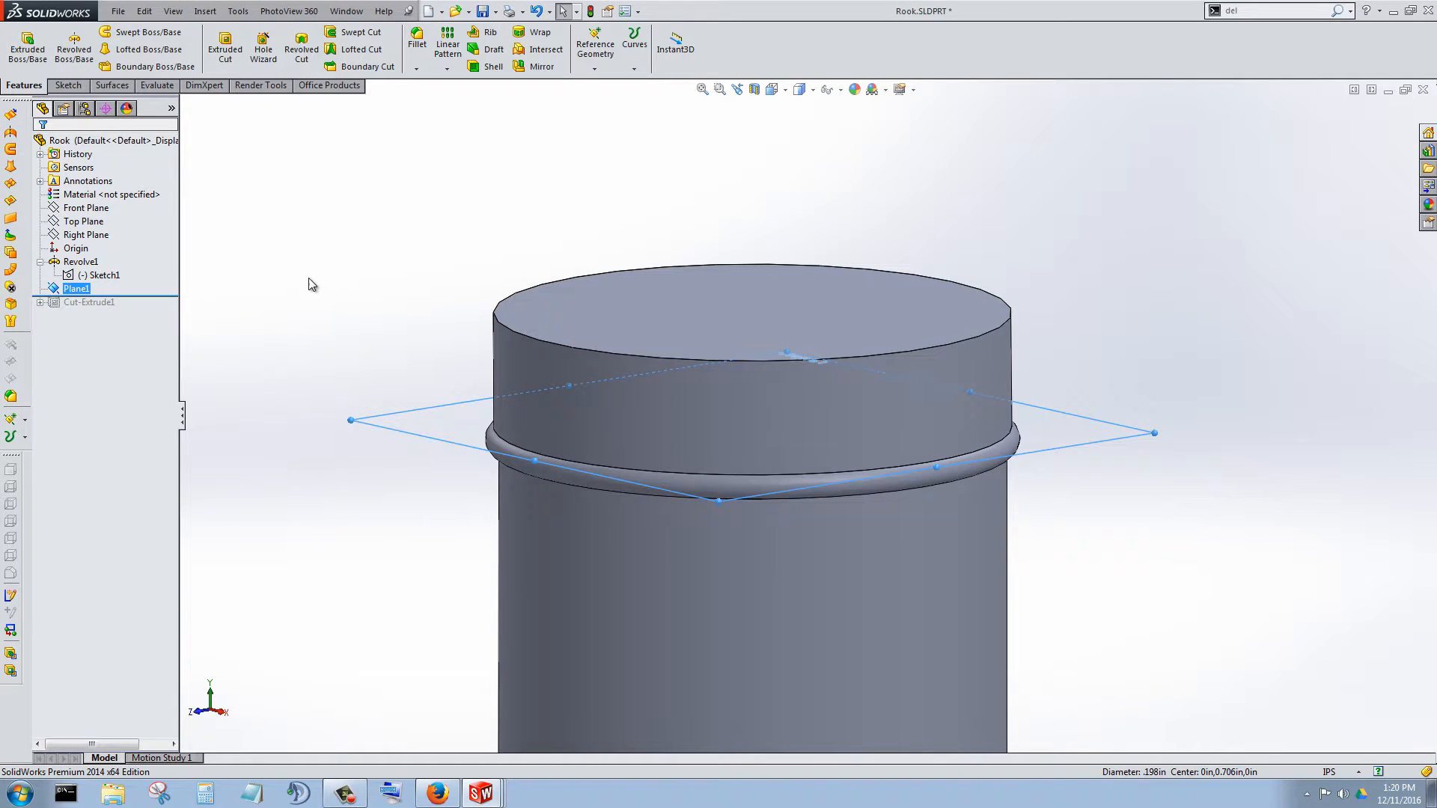
Roll the feature history forward to include the extruded cut after the new plane.
left_click(167, 296)
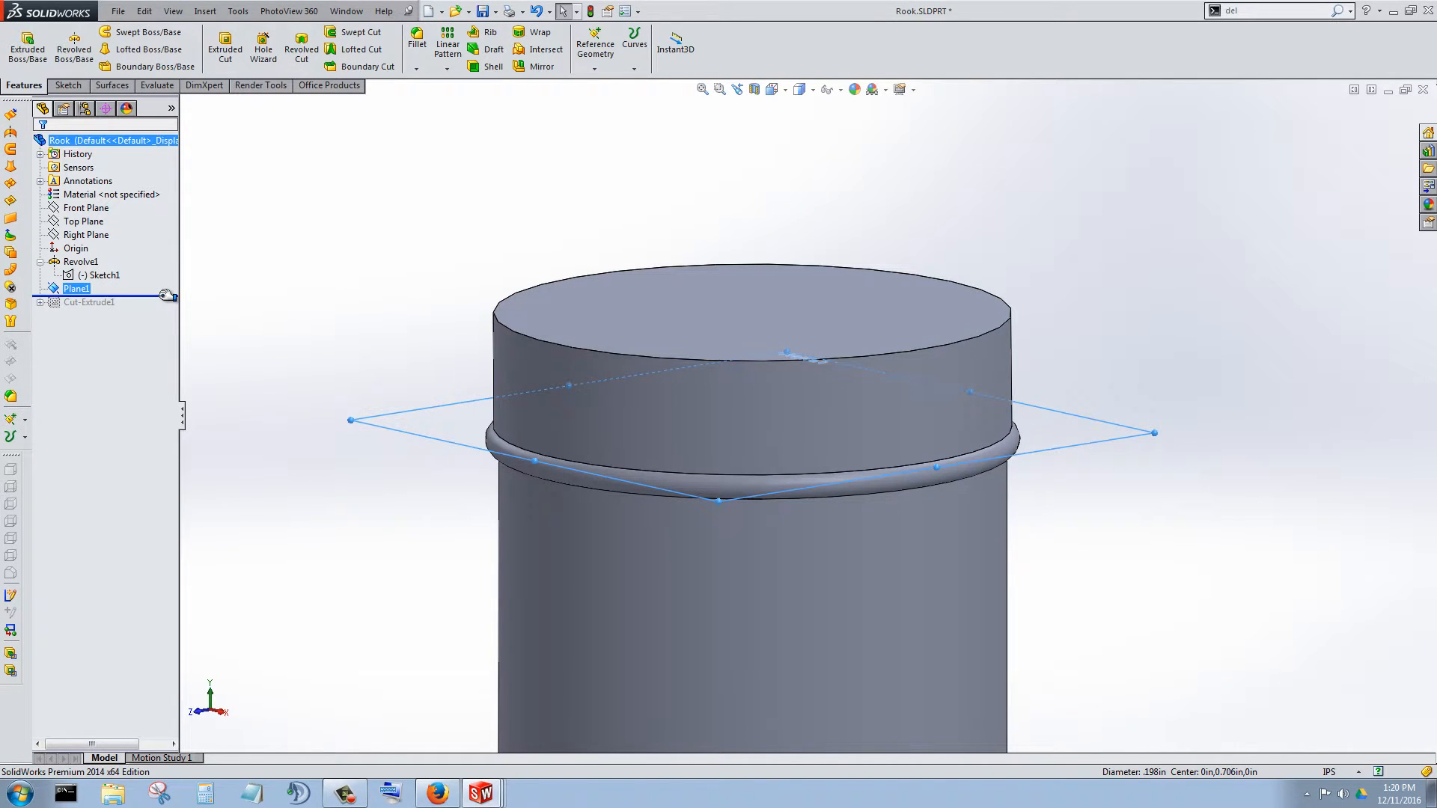
left_click_drag(163, 298, 145, 312)
scroll(794, 601, "up", 4)
scroll(811, 628, "down", 2)
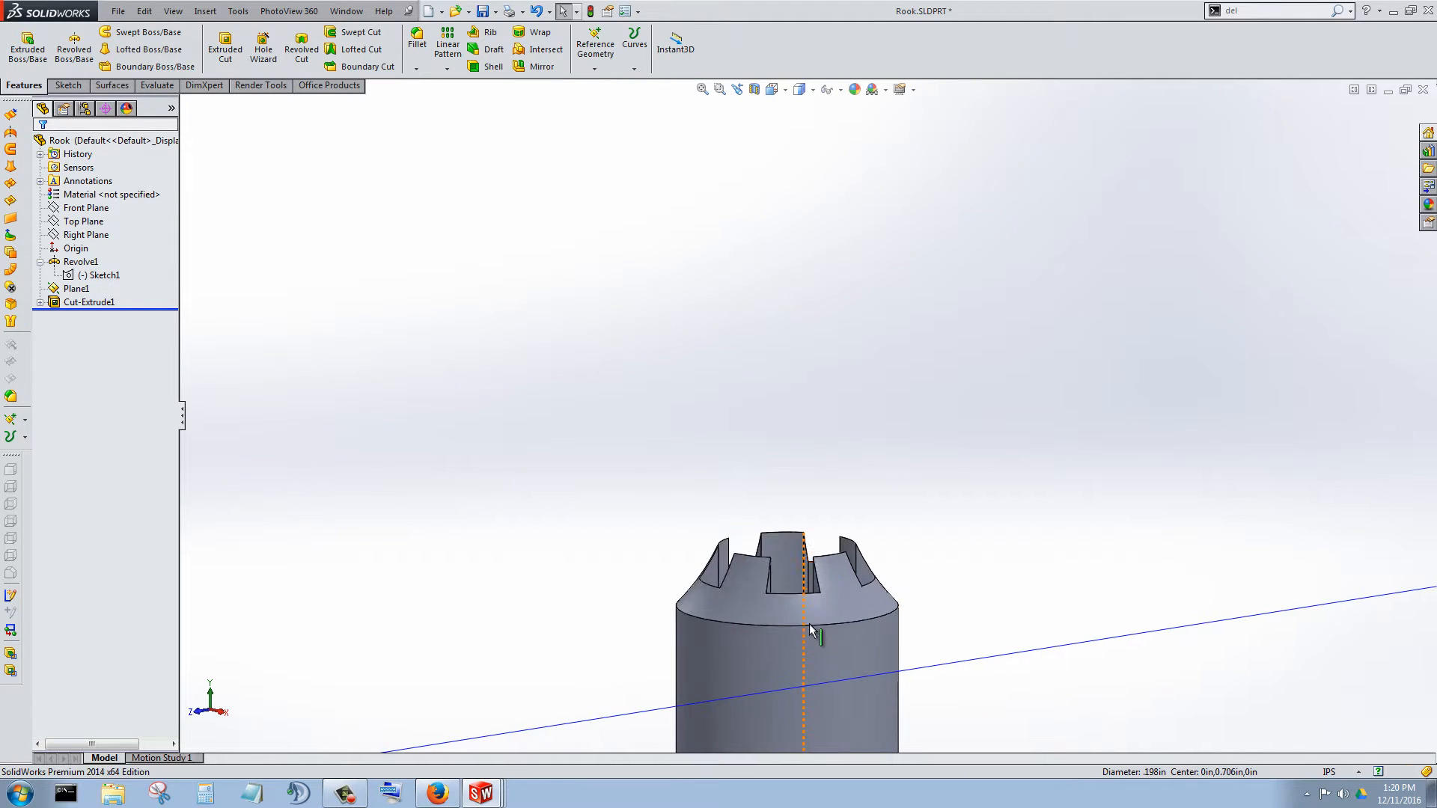
Shrink the displayed boundary of Plane1 by pulling its corners in toward the model.
scroll(816, 254, "up", 4)
scroll(816, 258, "up", 3)
middle_click_drag(959, 439, 1067, 574)
scroll(953, 305, "up", 3)
left_click(906, 289)
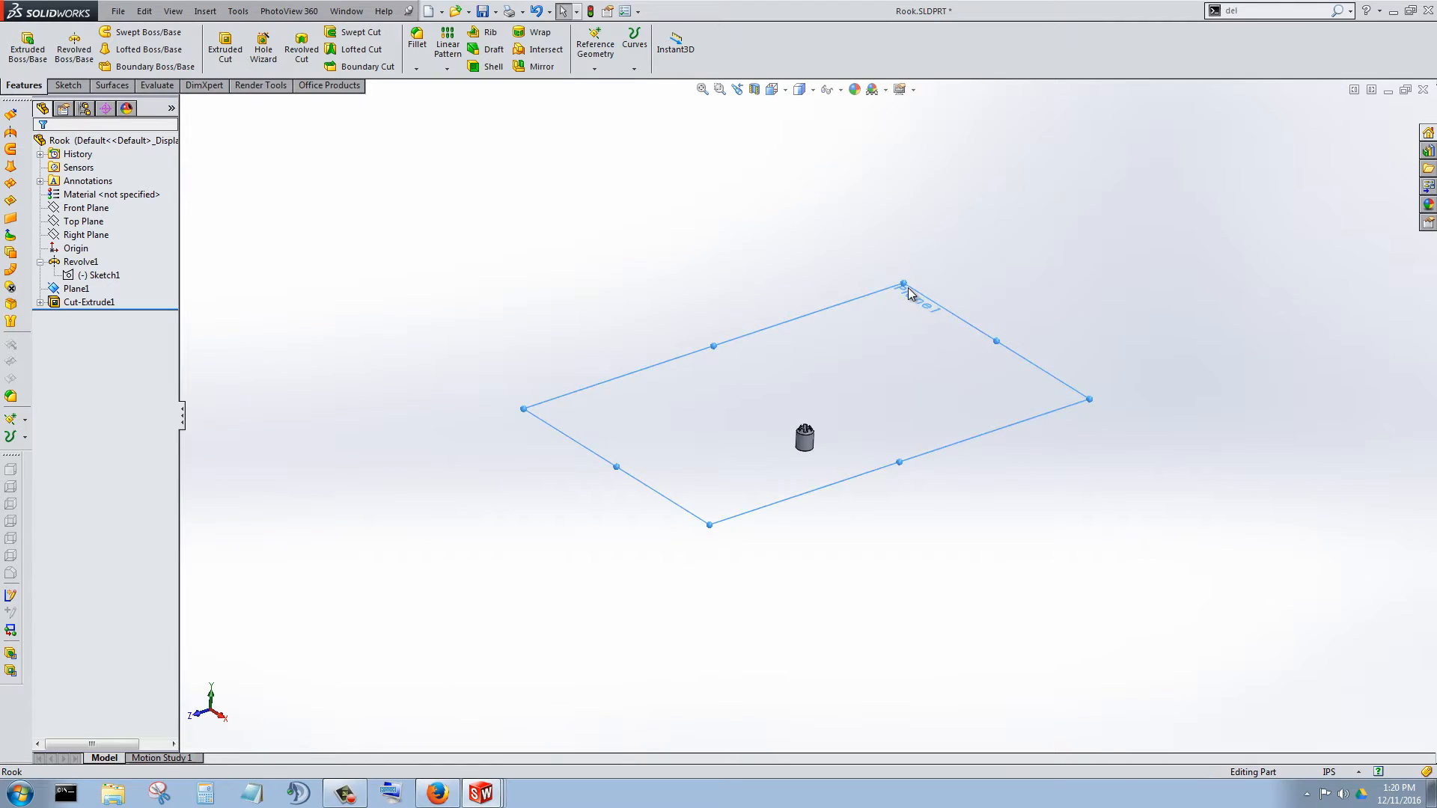
left_click_drag(901, 297, 794, 392)
left_click_drag(716, 521, 806, 449)
scroll(898, 446, "down", 5)
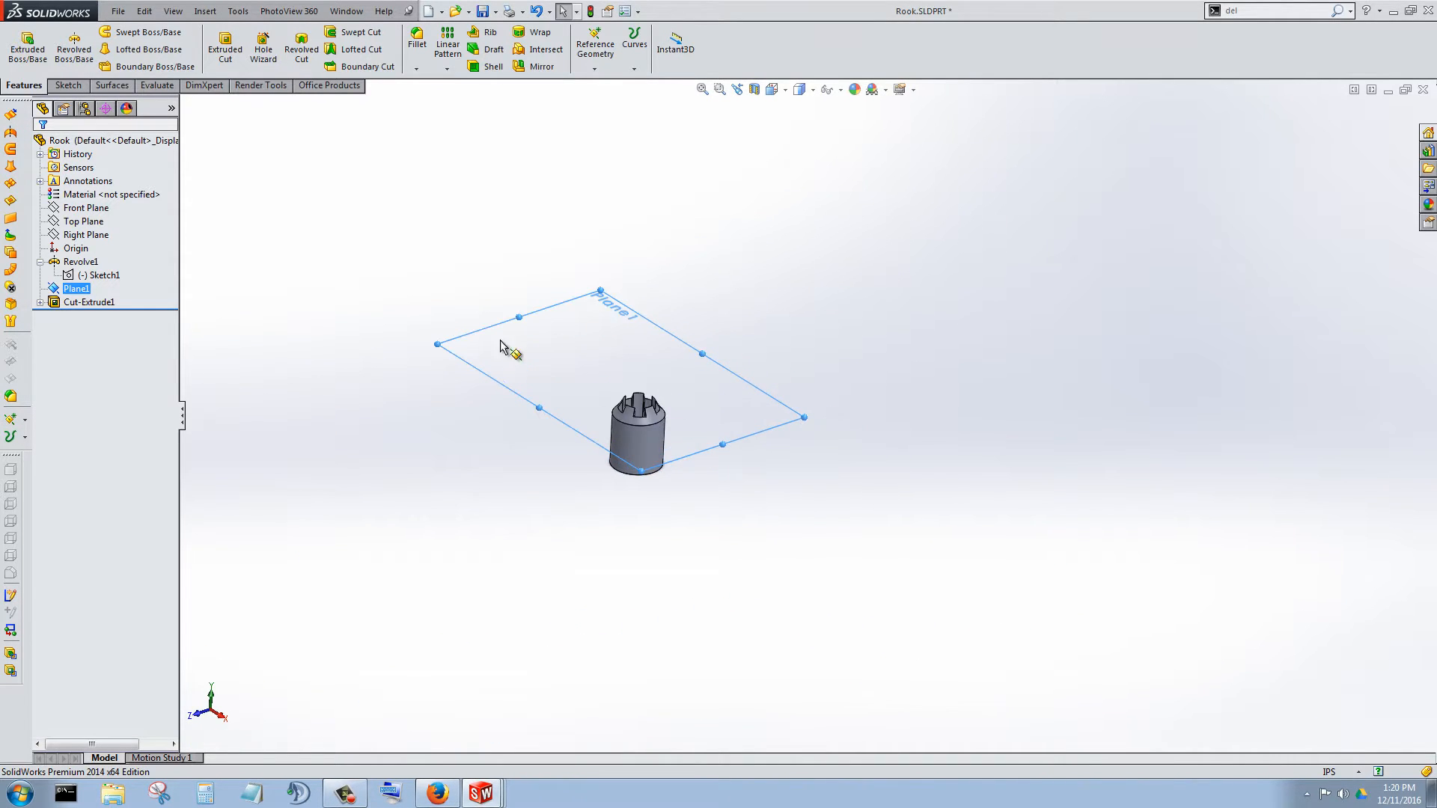
left_click_drag(440, 341, 514, 407)
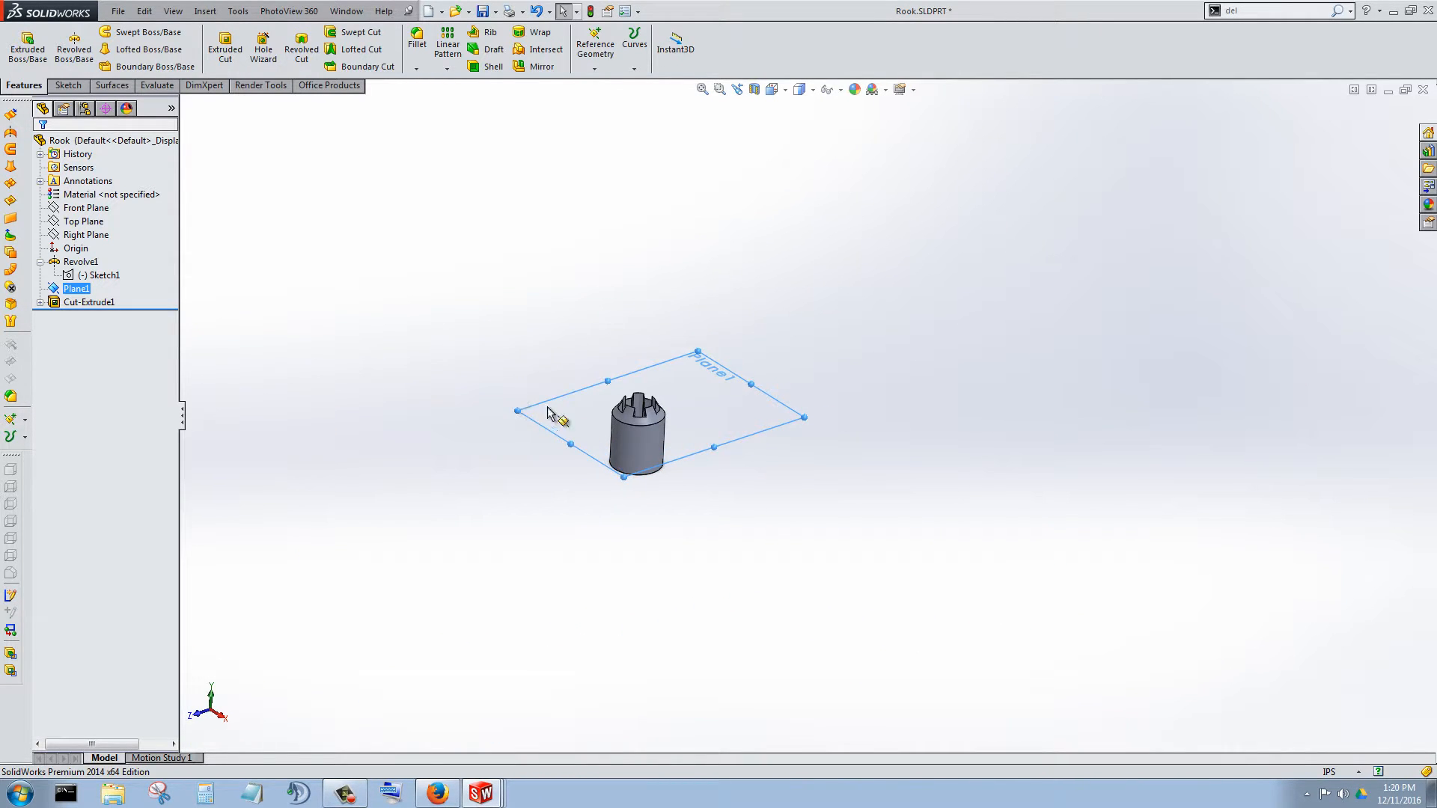
Reduce Plane1's displayed boundary further by pulling its remaining far corners inward to form a smaller rectangle.
scroll(538, 410, "down", 4)
left_click_drag(1288, 446, 1082, 420)
left_click_drag(727, 535, 851, 494)
middle_click_drag(901, 504, 730, 375)
left_click_drag(672, 269, 1300, 199)
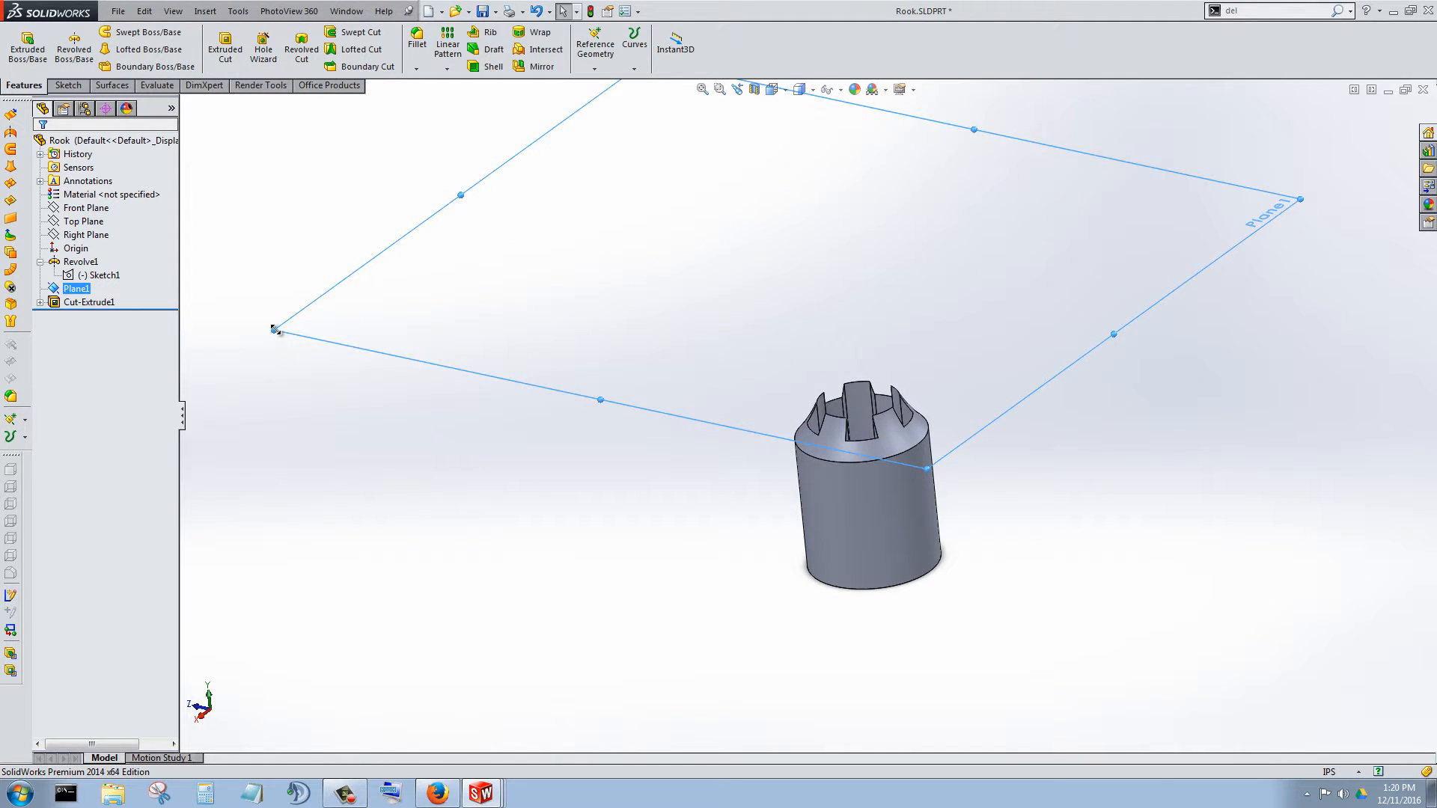
left_click_drag(274, 331, 628, 230)
middle_click_drag(617, 309, 831, 358)
left_click_drag(1252, 272, 1003, 275)
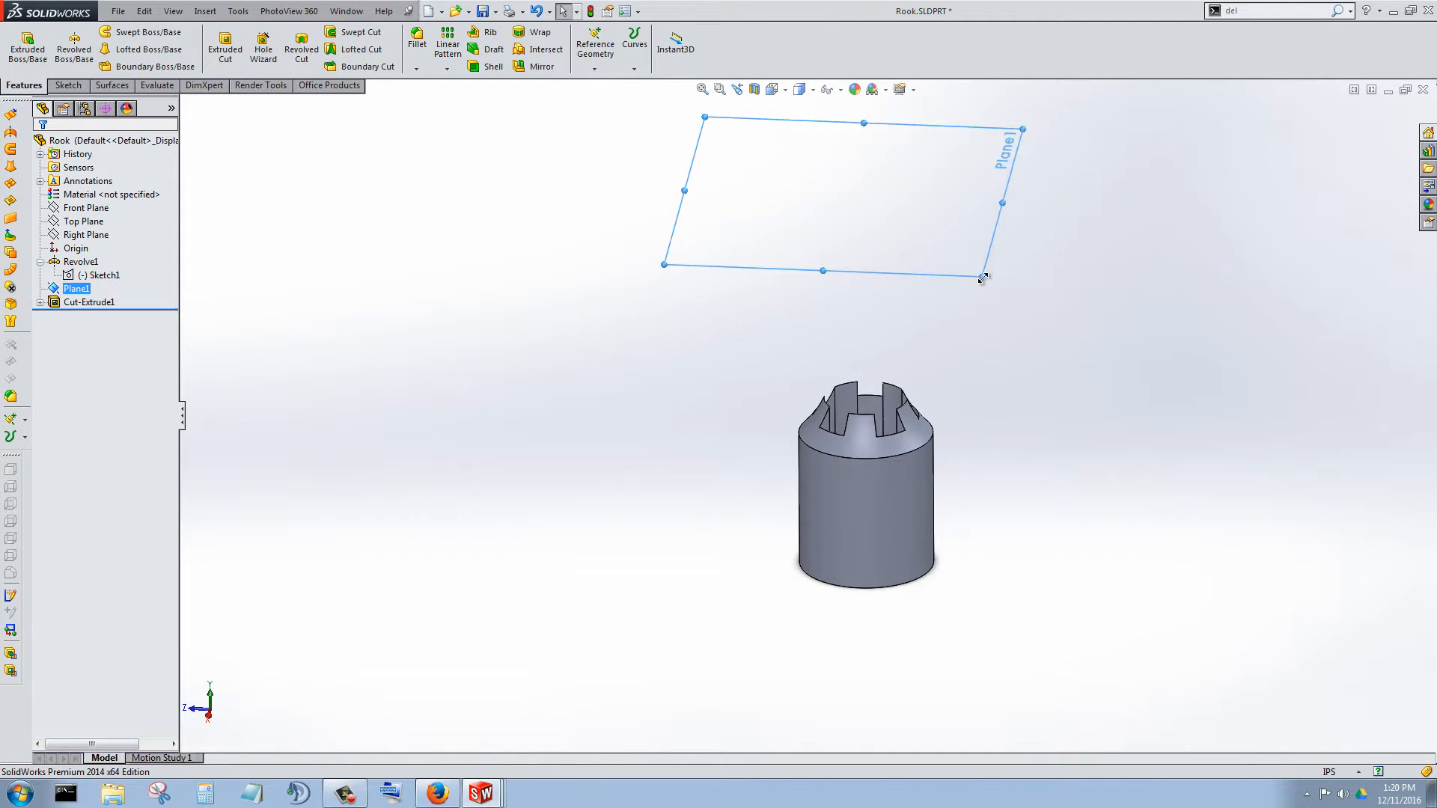
middle_click_drag(869, 187, 965, 496)
scroll(966, 496, "down", 3)
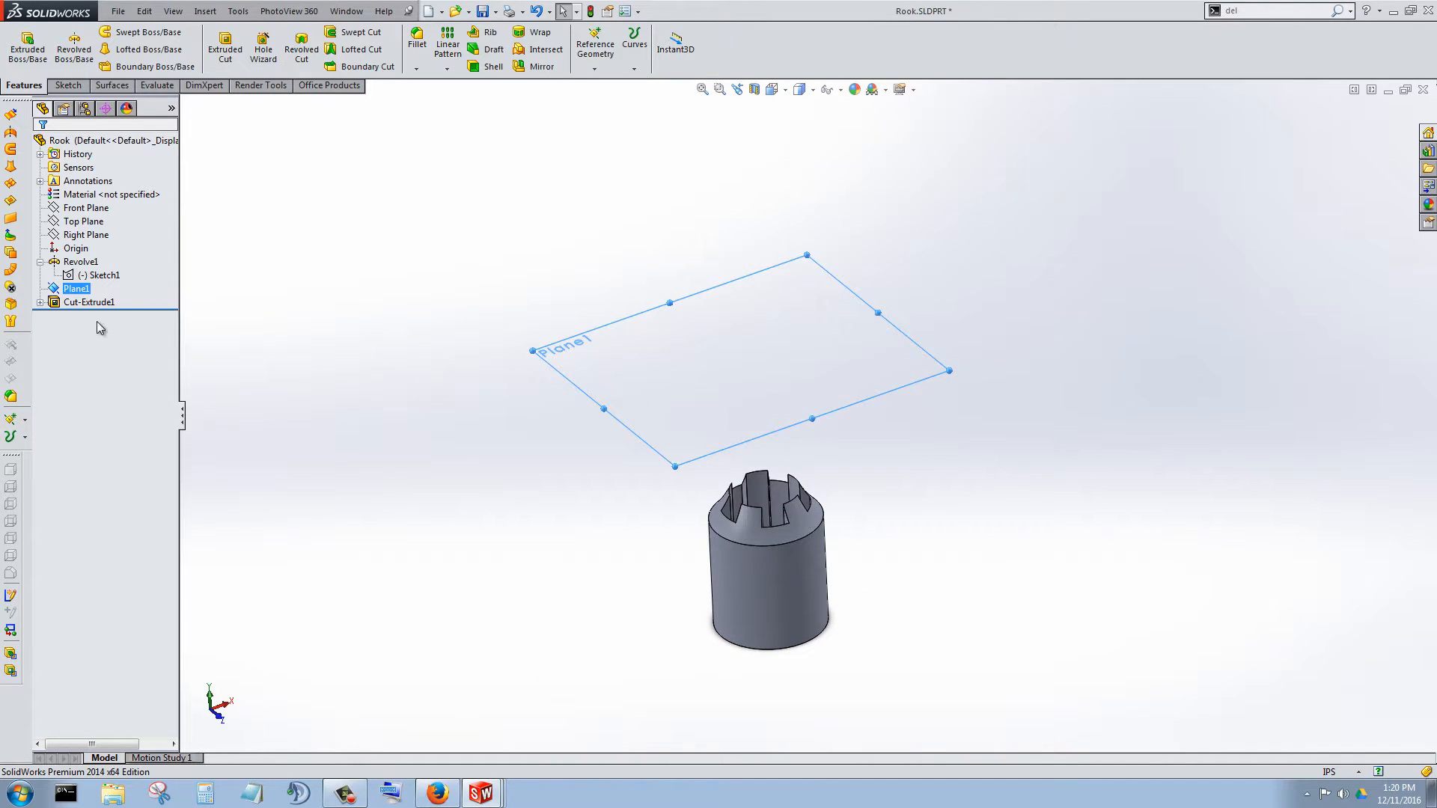
Edit the battlement cut so that it ends Up To Surface at Plane1 instead of the ring face.
right_click(81, 302)
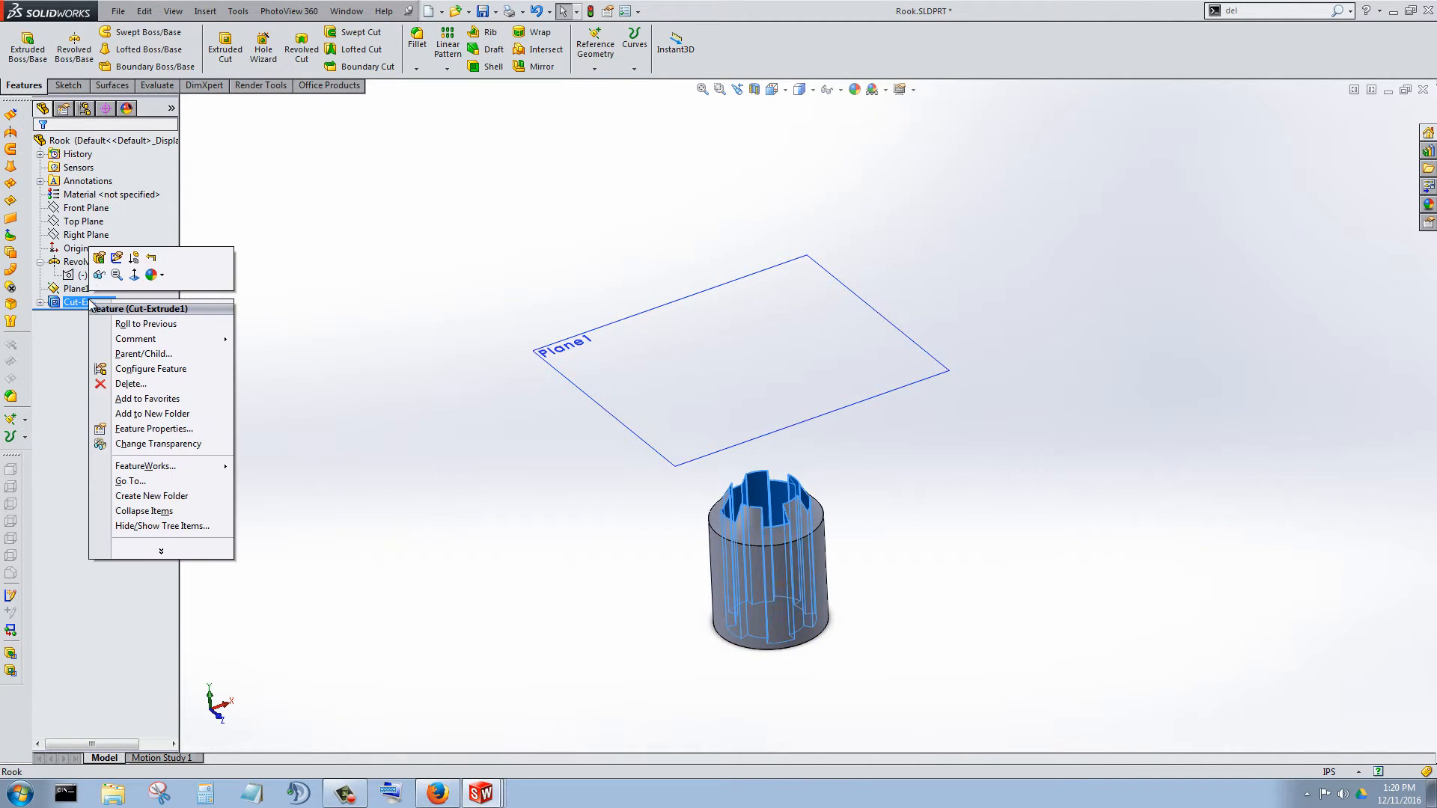
left_click(100, 258)
scroll(838, 351, "down", 2)
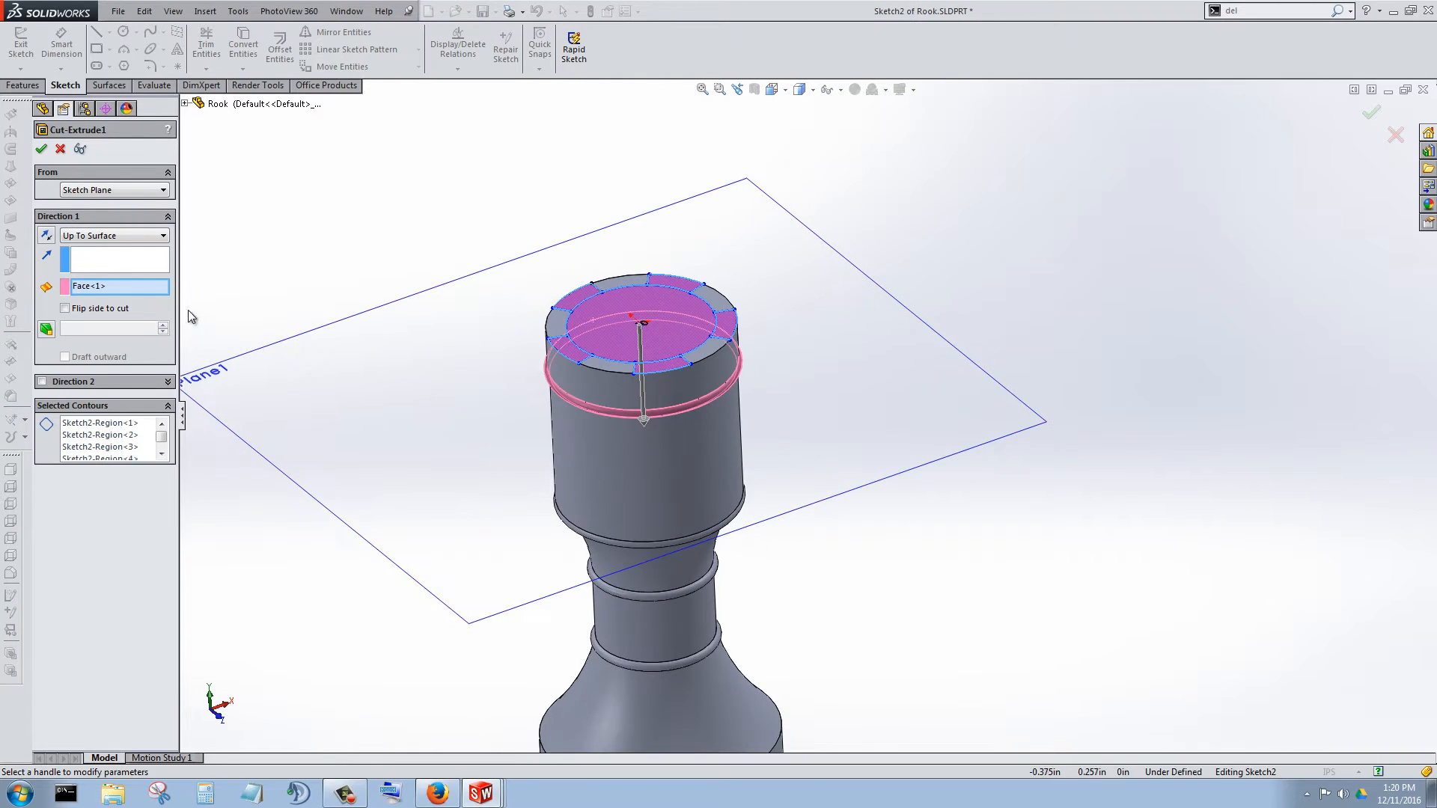
left_click(111, 236)
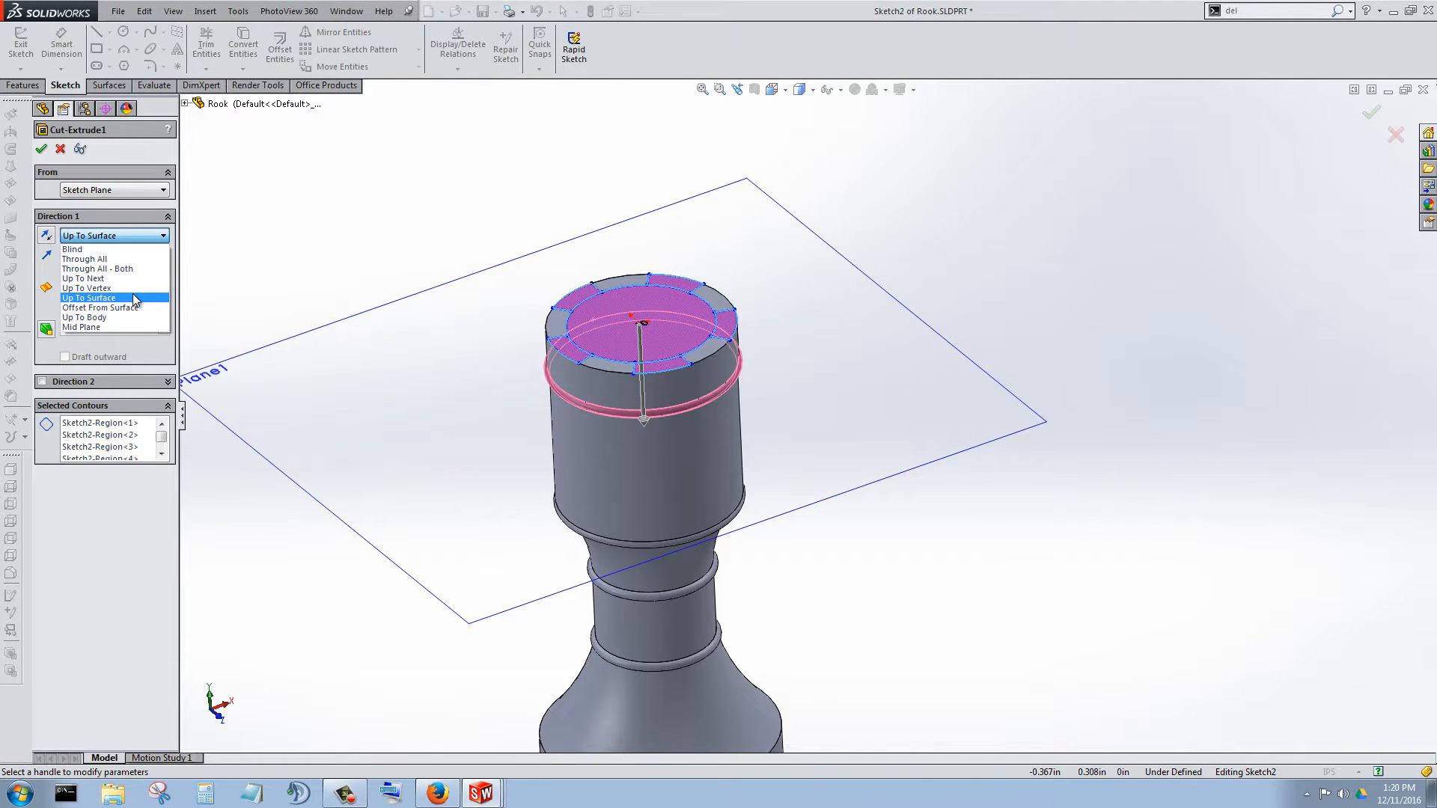
left_click(120, 298)
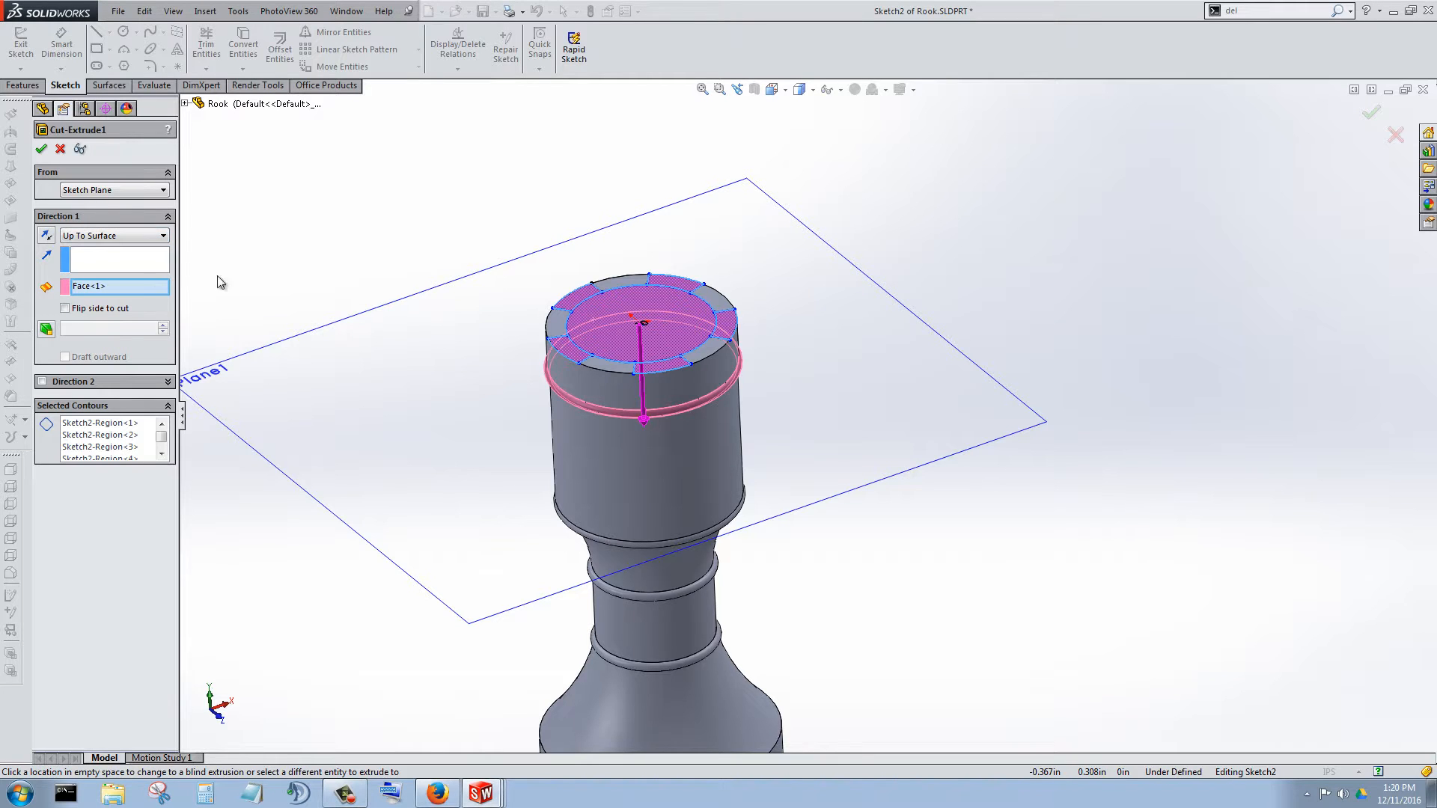
left_click(247, 368)
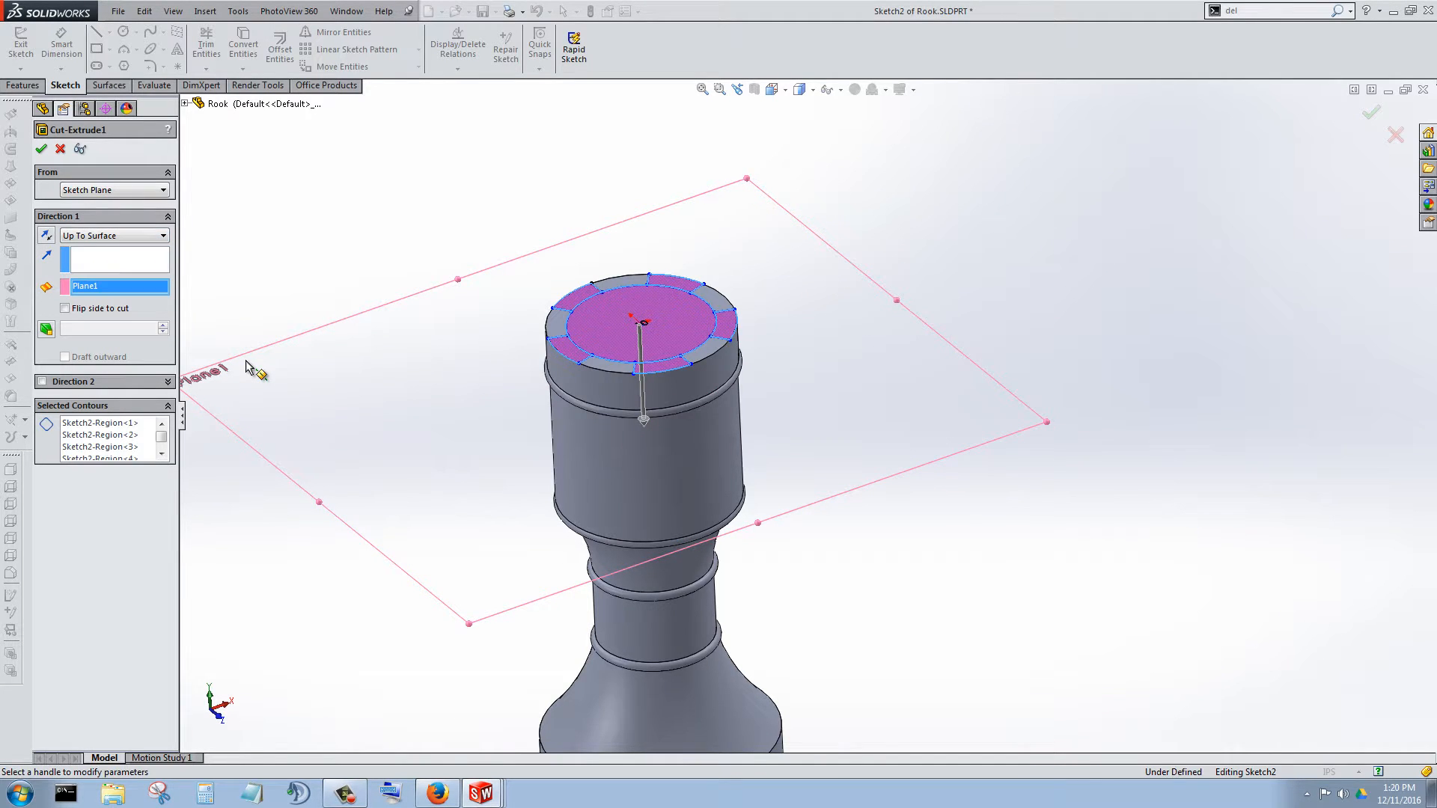
left_click(41, 151)
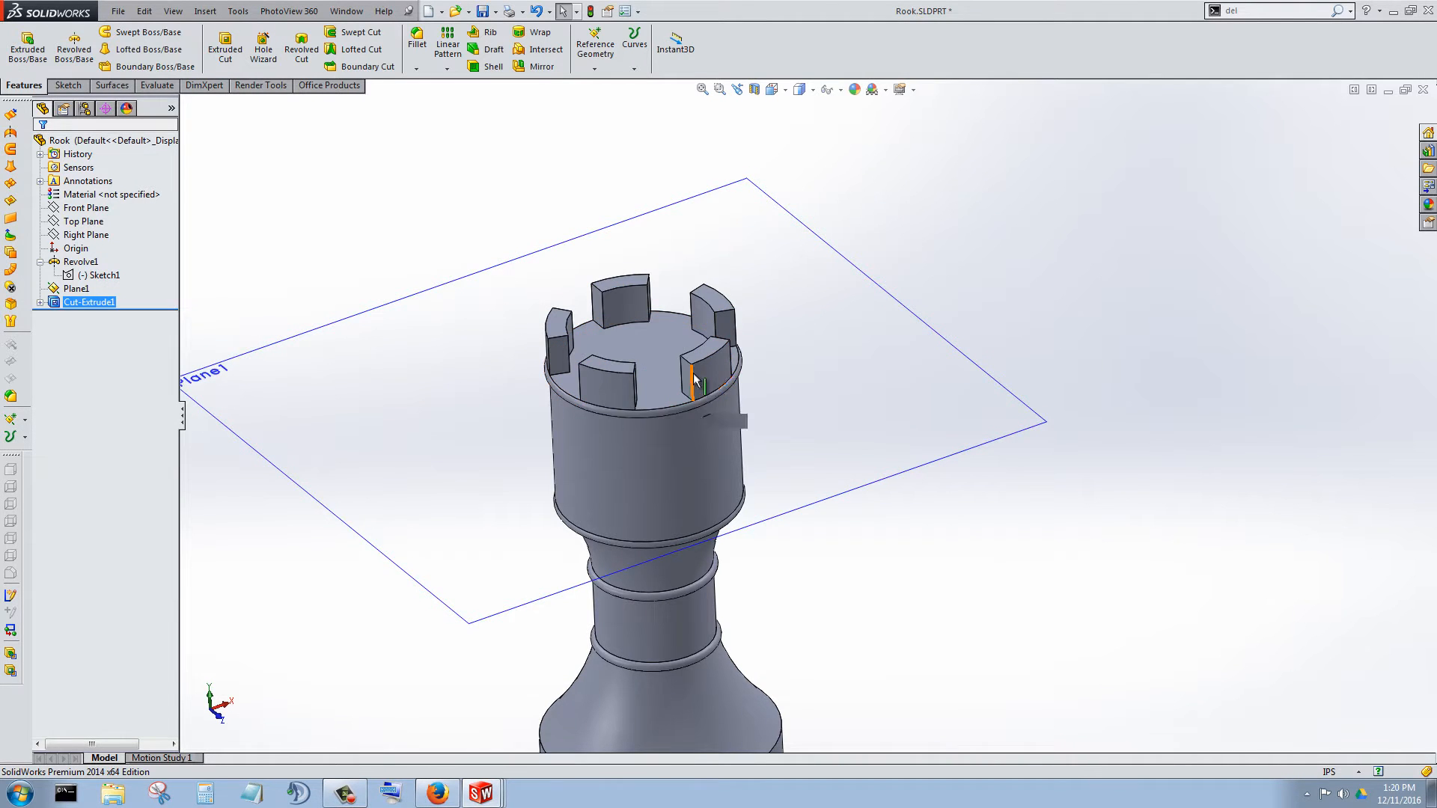
Examine the battlements, their side faces and the cut floor from several angles.
middle_click_drag(680, 512, 571, 440)
scroll(757, 417, "up", 3)
scroll(757, 417, "up", 1)
scroll(780, 397, "down", 5)
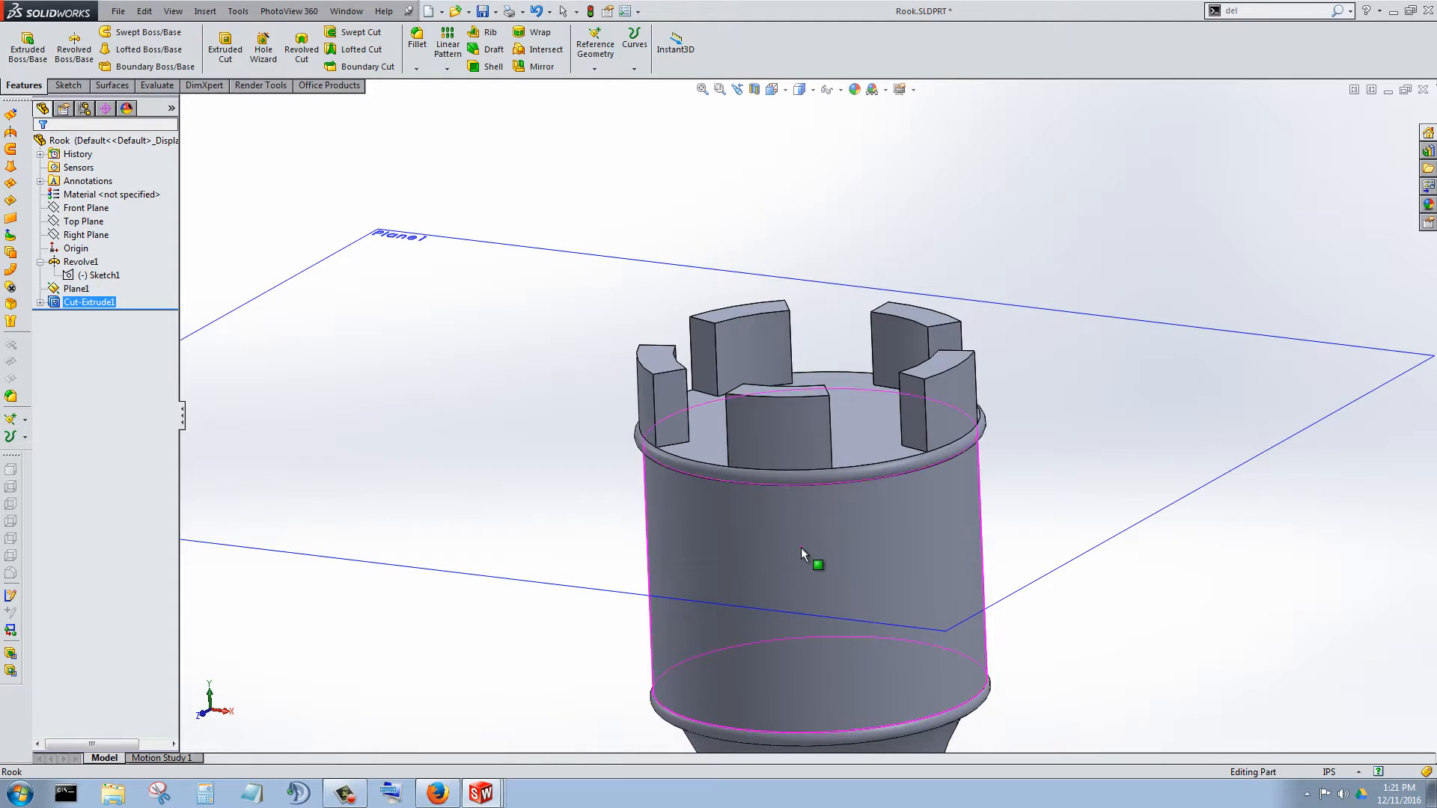
middle_click_drag(800, 546, 837, 543)
scroll(812, 467, "up", 4)
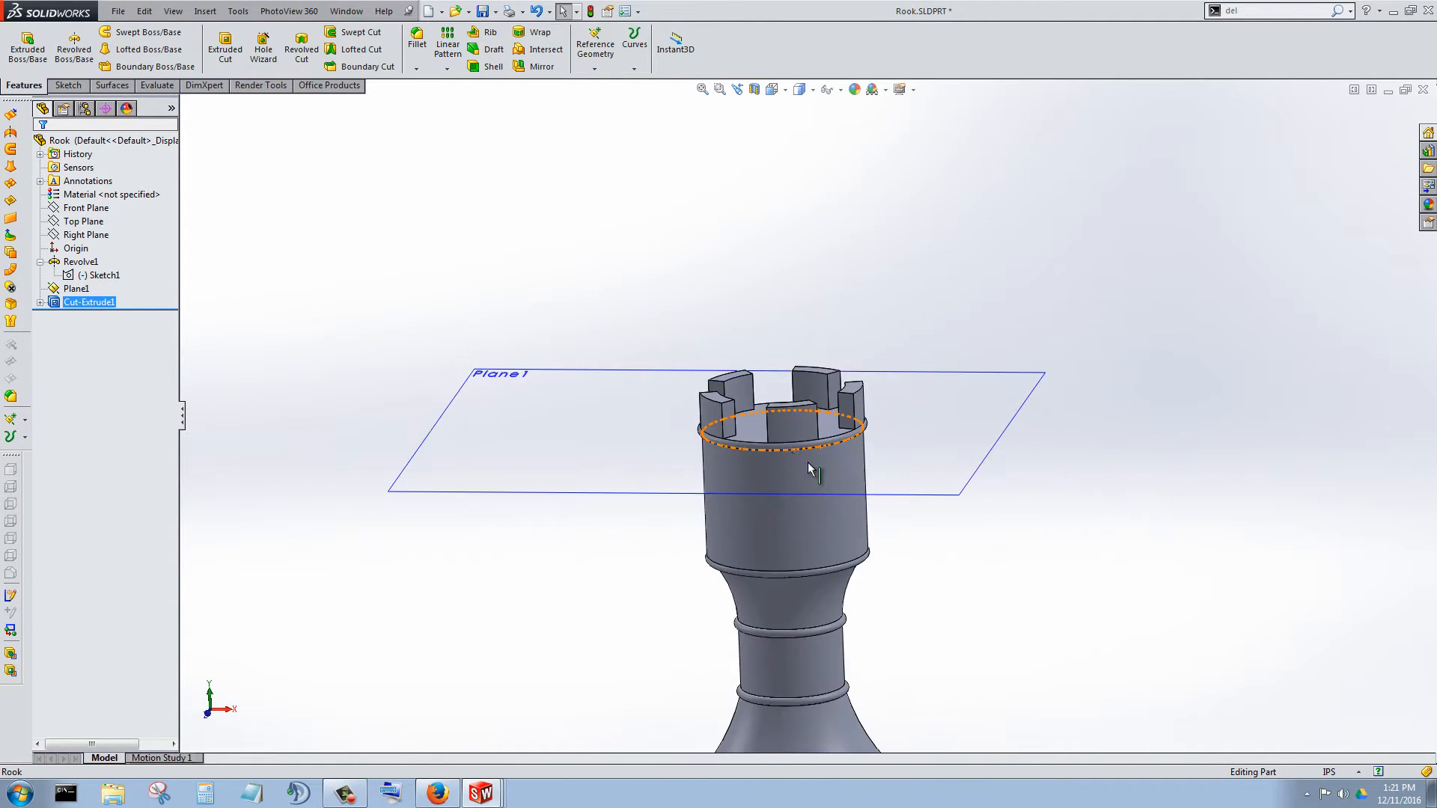
scroll(767, 426, "down", 4)
middle_click_drag(767, 426, 844, 481)
scroll(742, 281, "down", 3)
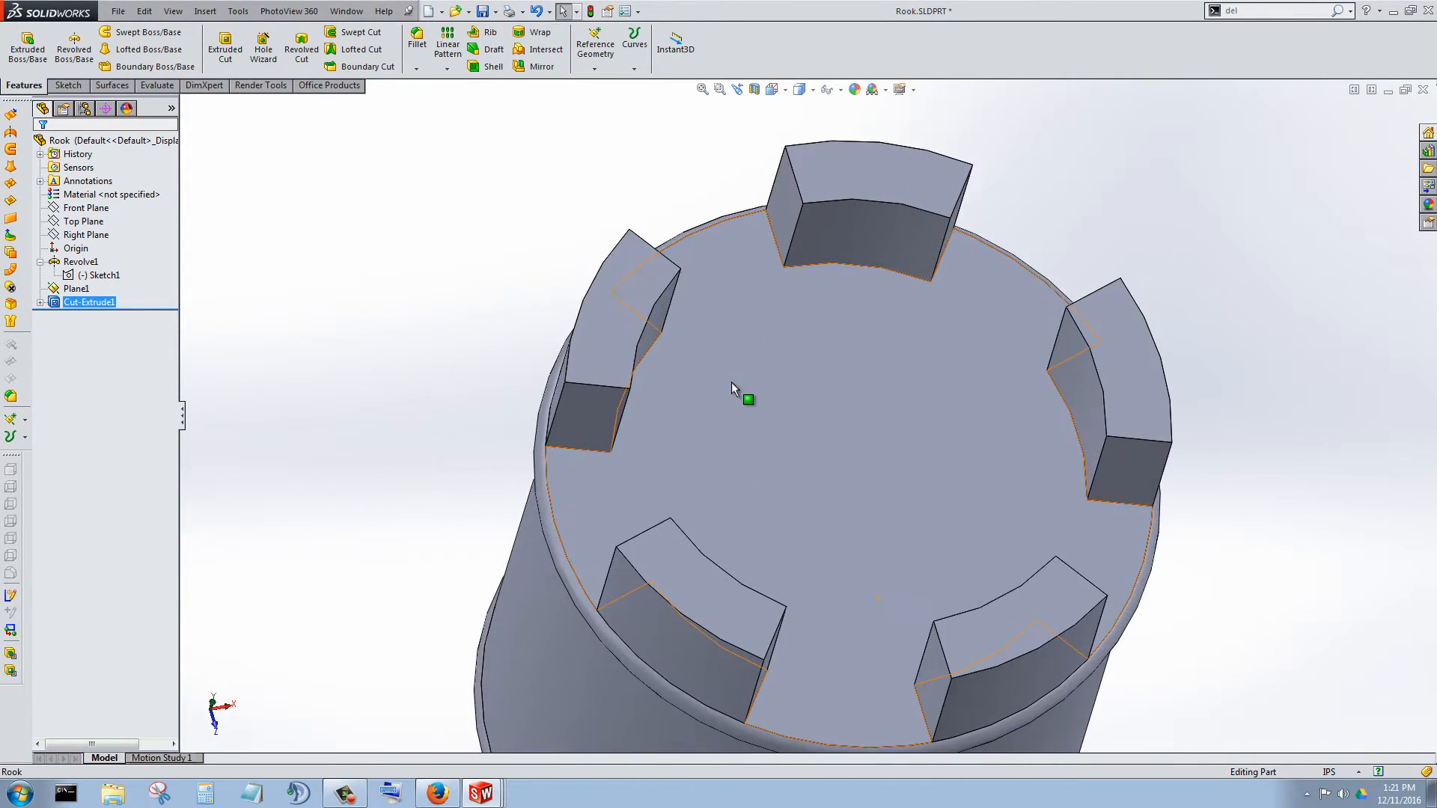
middle_click_drag(731, 382, 725, 289)
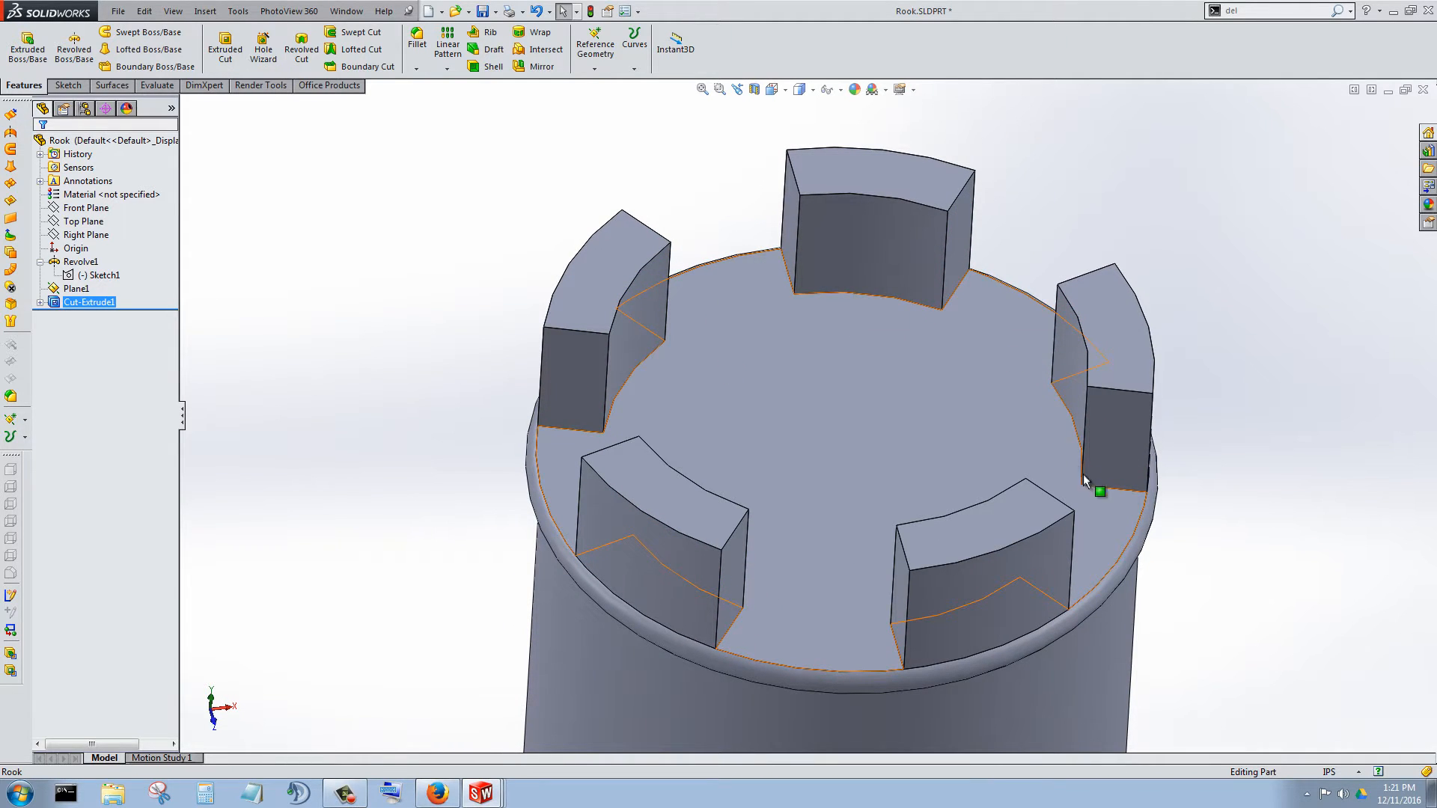
left_click(734, 569)
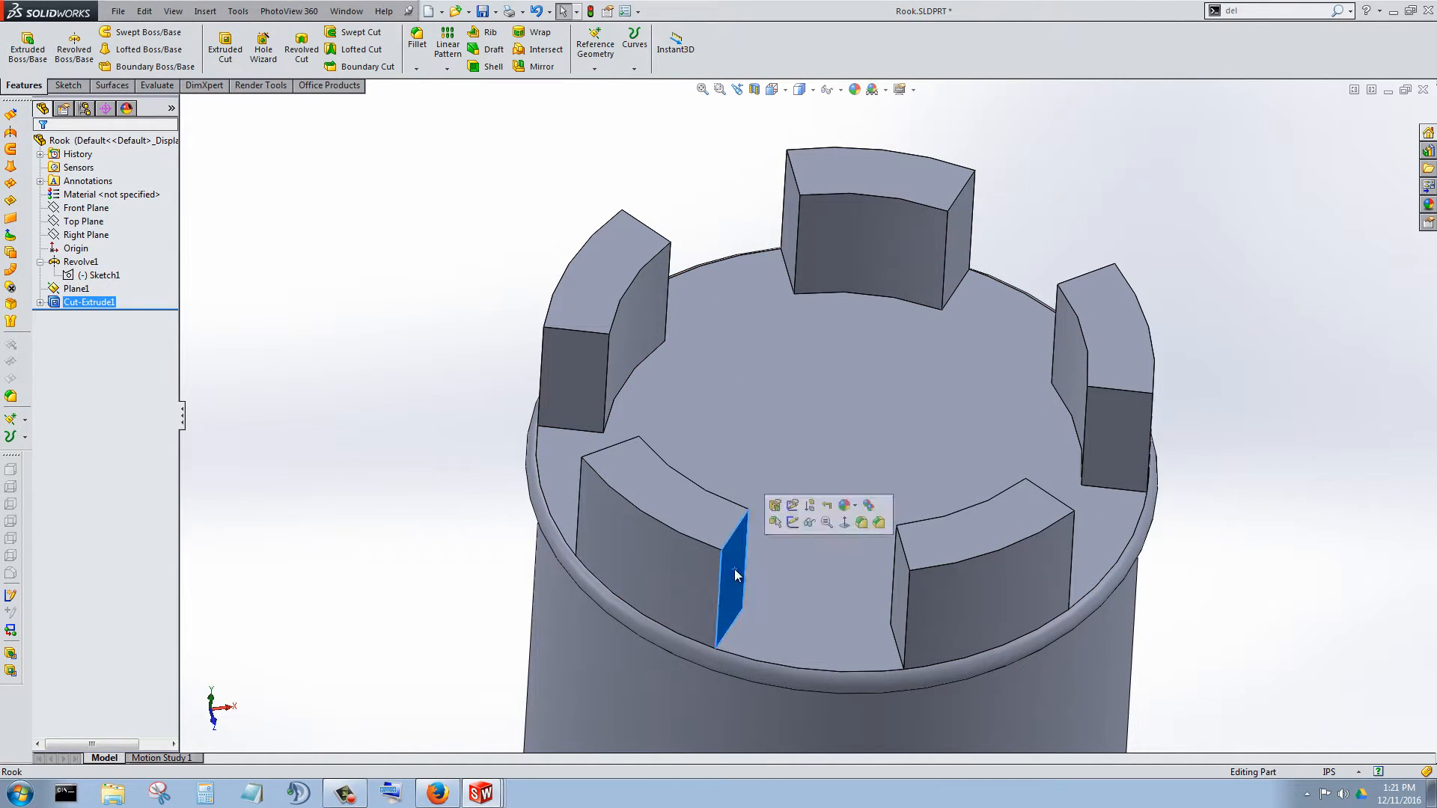
scroll(734, 569, "up", 4)
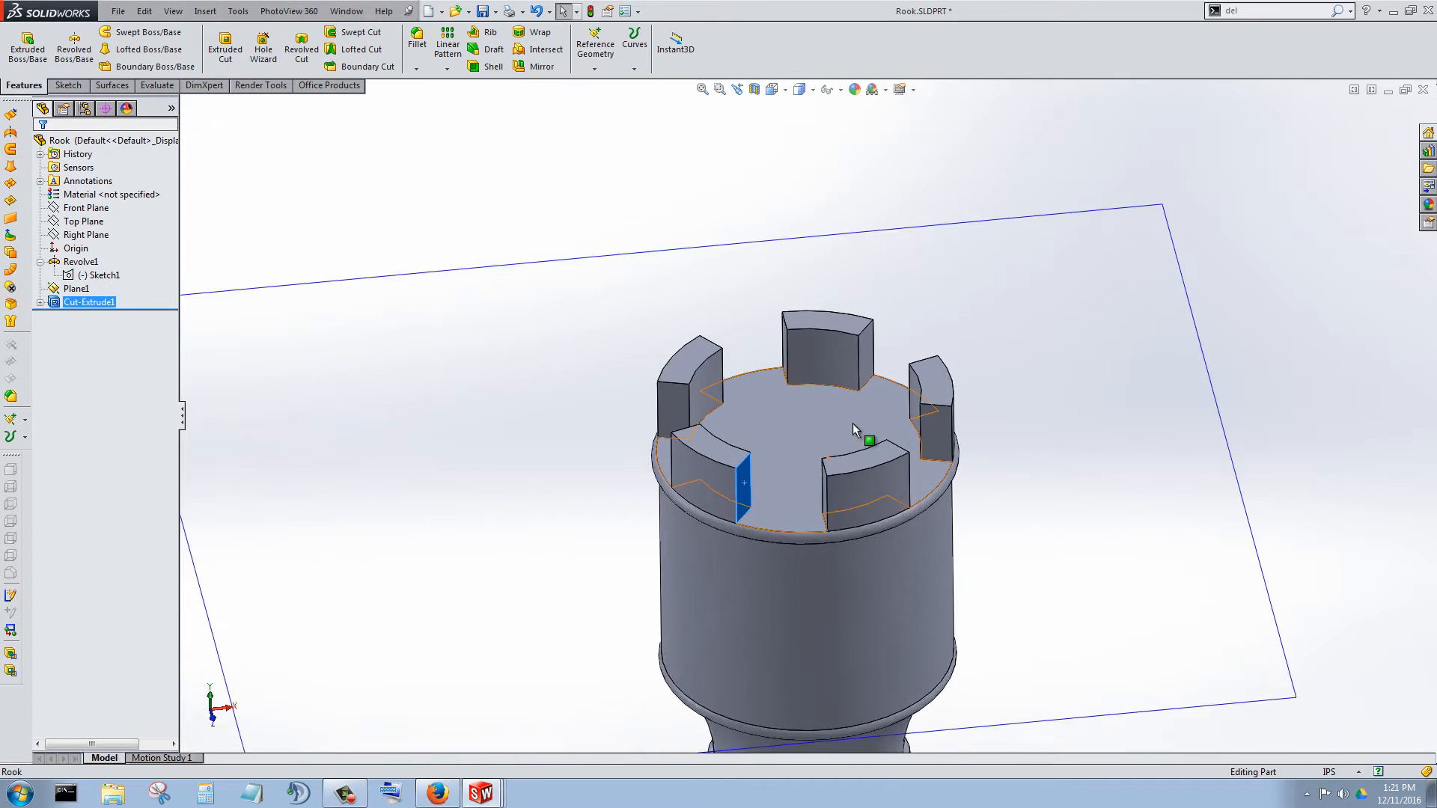
Reopen the battlement cut's definition to review its end condition and selected contours, and accept it.
right_click(95, 303)
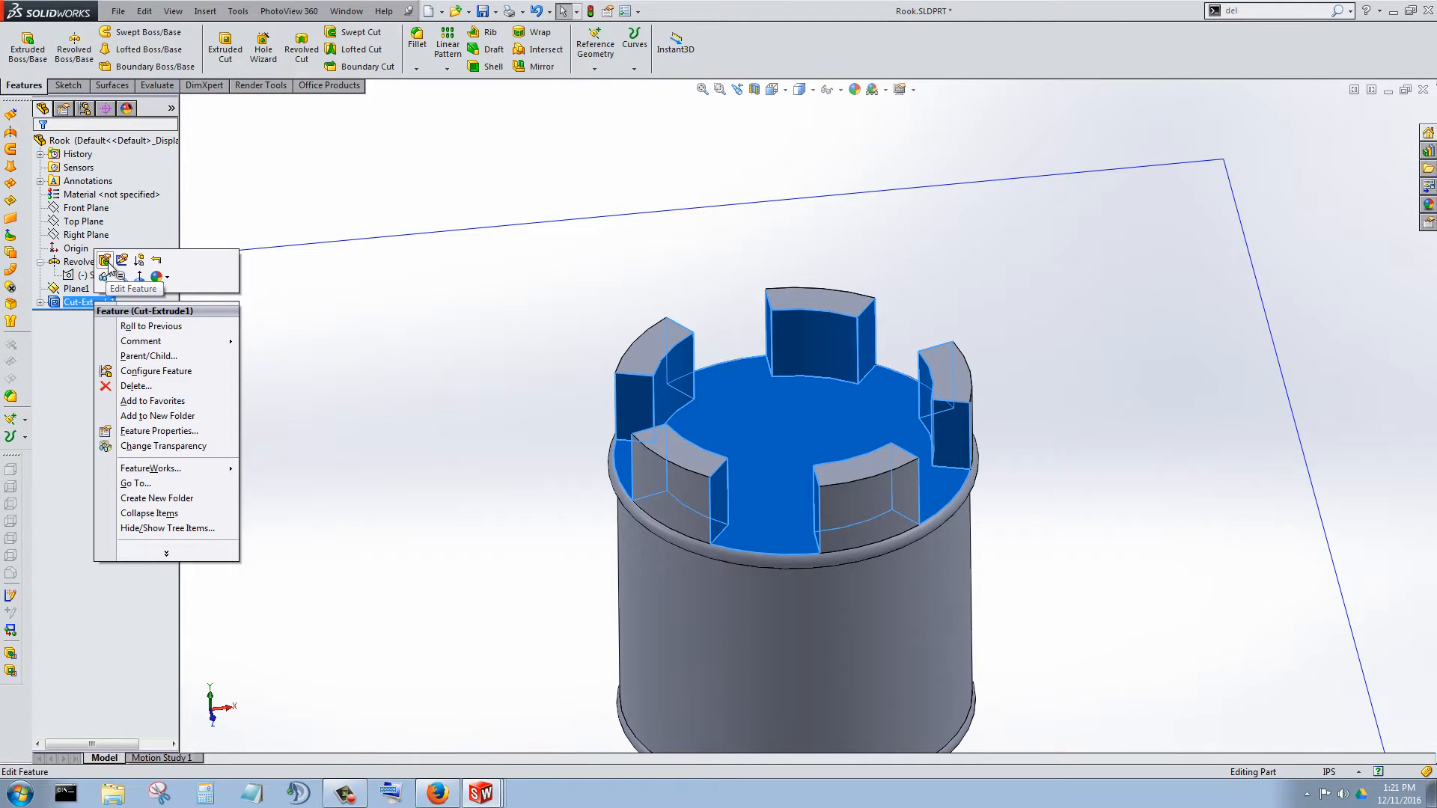
left_click(107, 264)
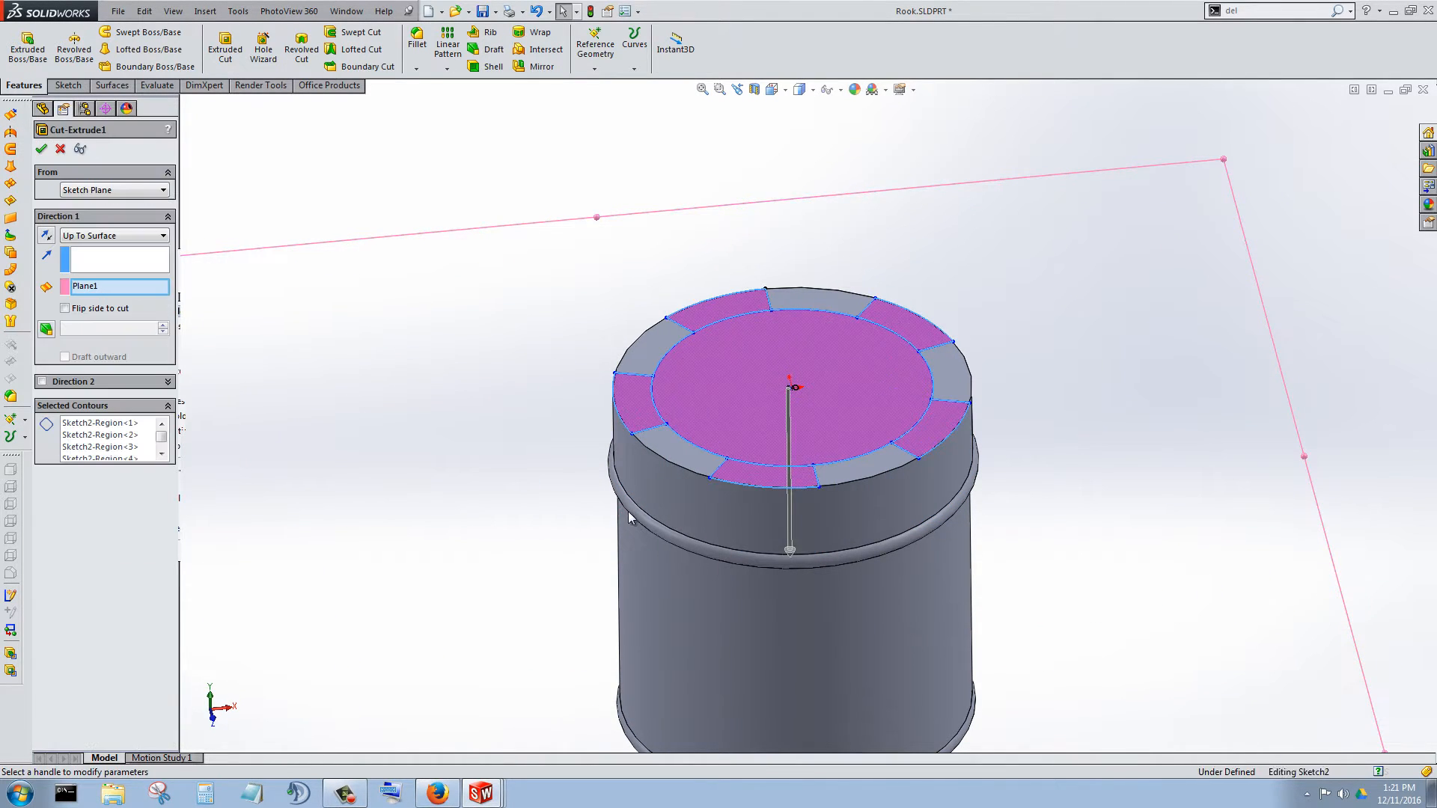
scroll(837, 501, "down", 2)
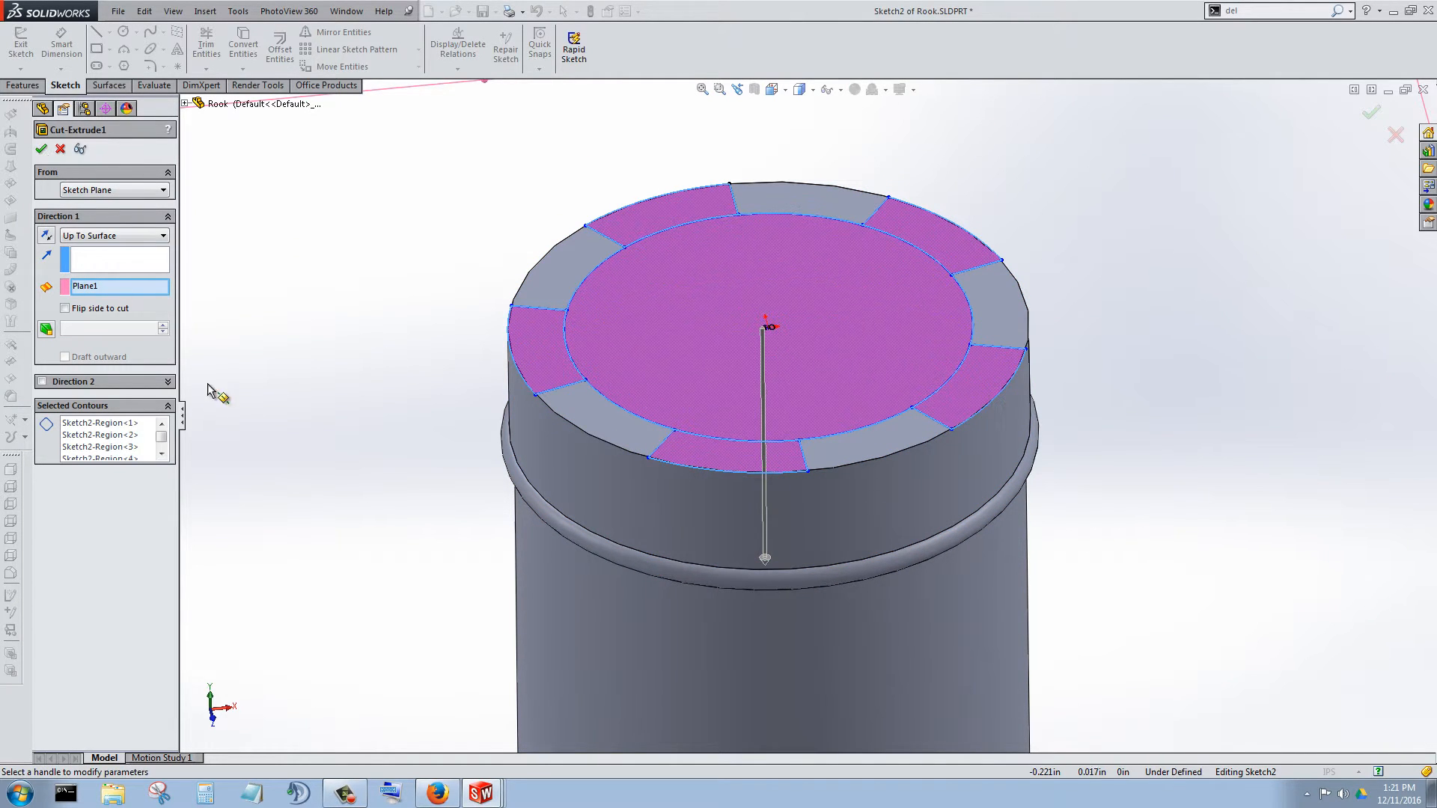
left_click(44, 148)
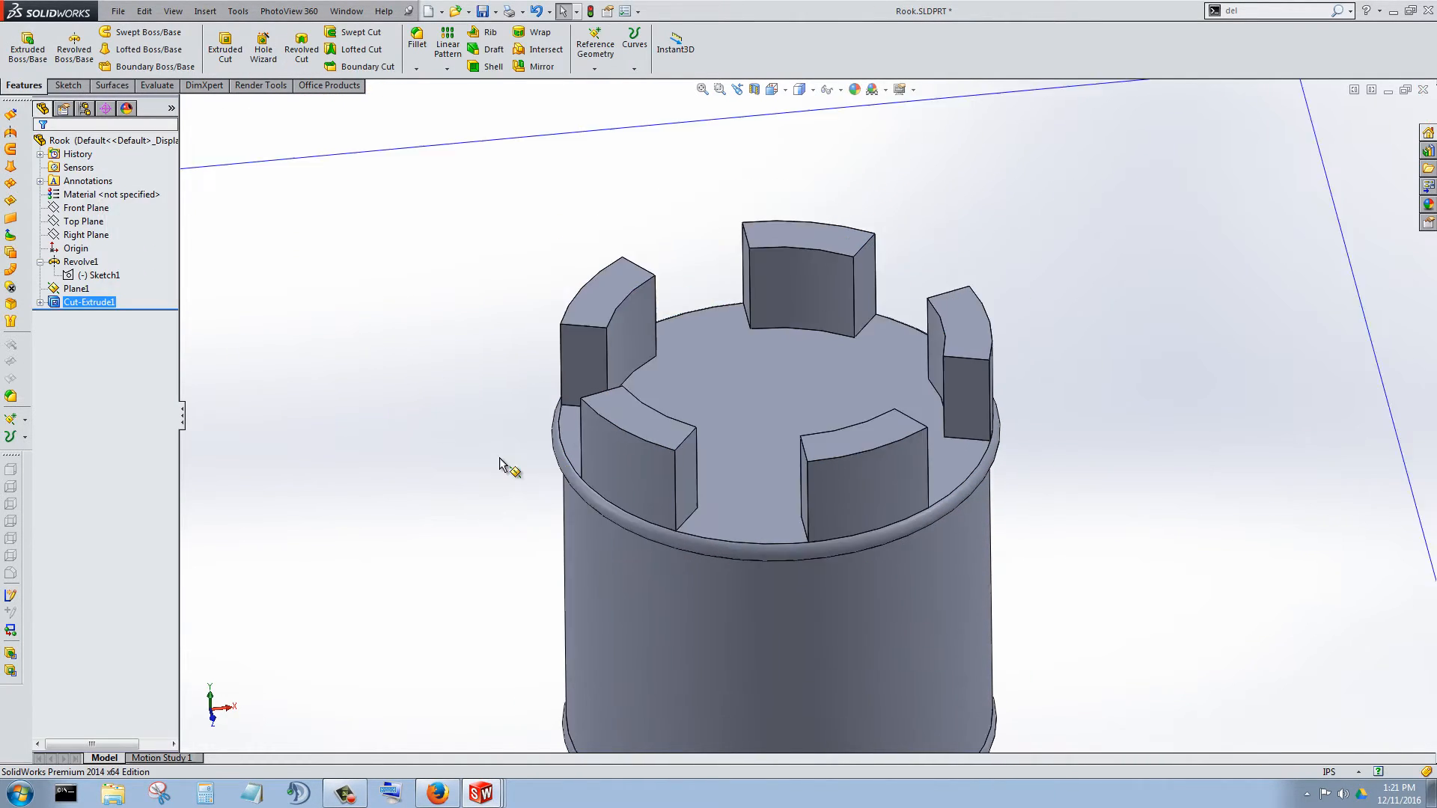
Start a sketch on the flat floor face between the battlements and view it straight on.
scroll(526, 492, "up", 2)
scroll(867, 425, "down", 3)
left_click(740, 396)
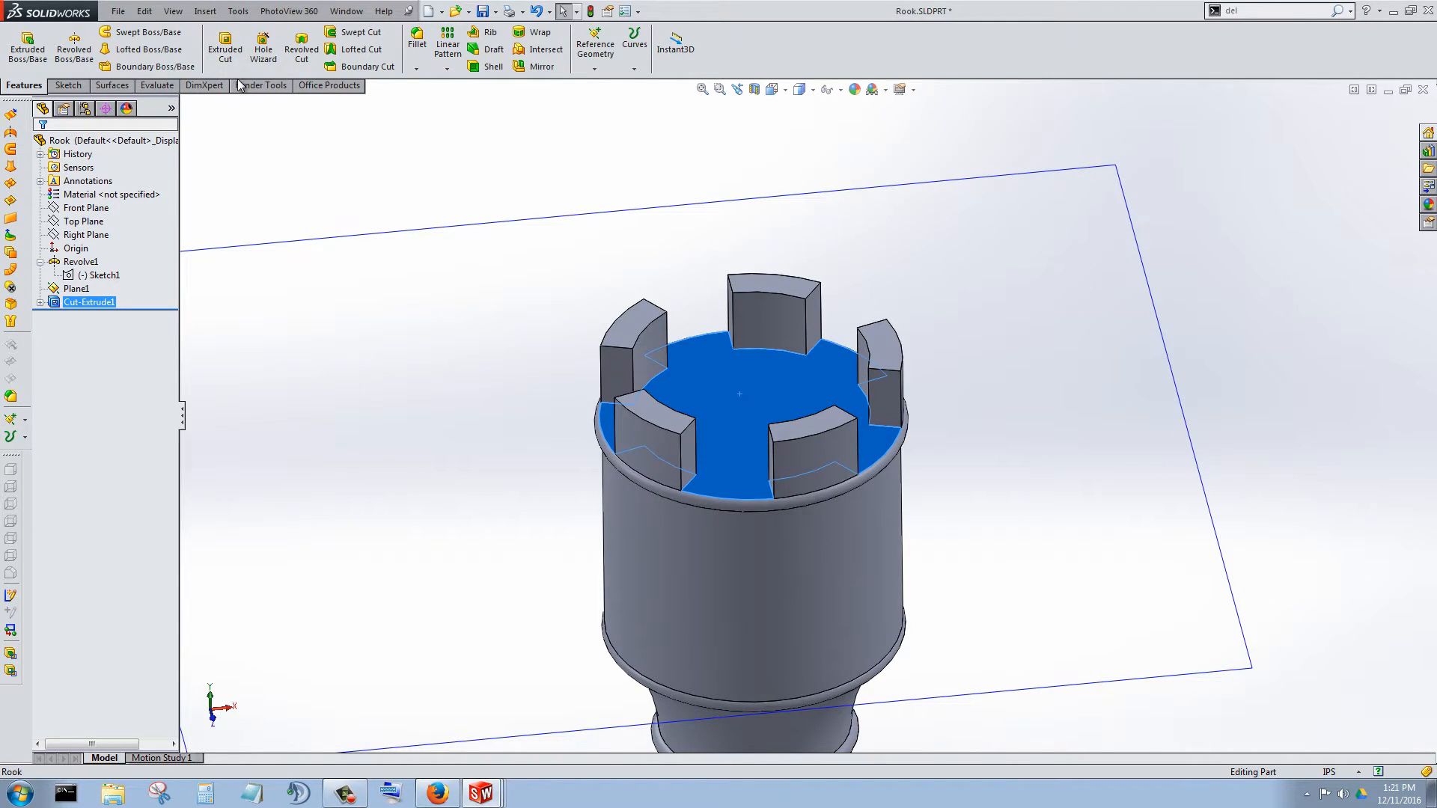
left_click(68, 88)
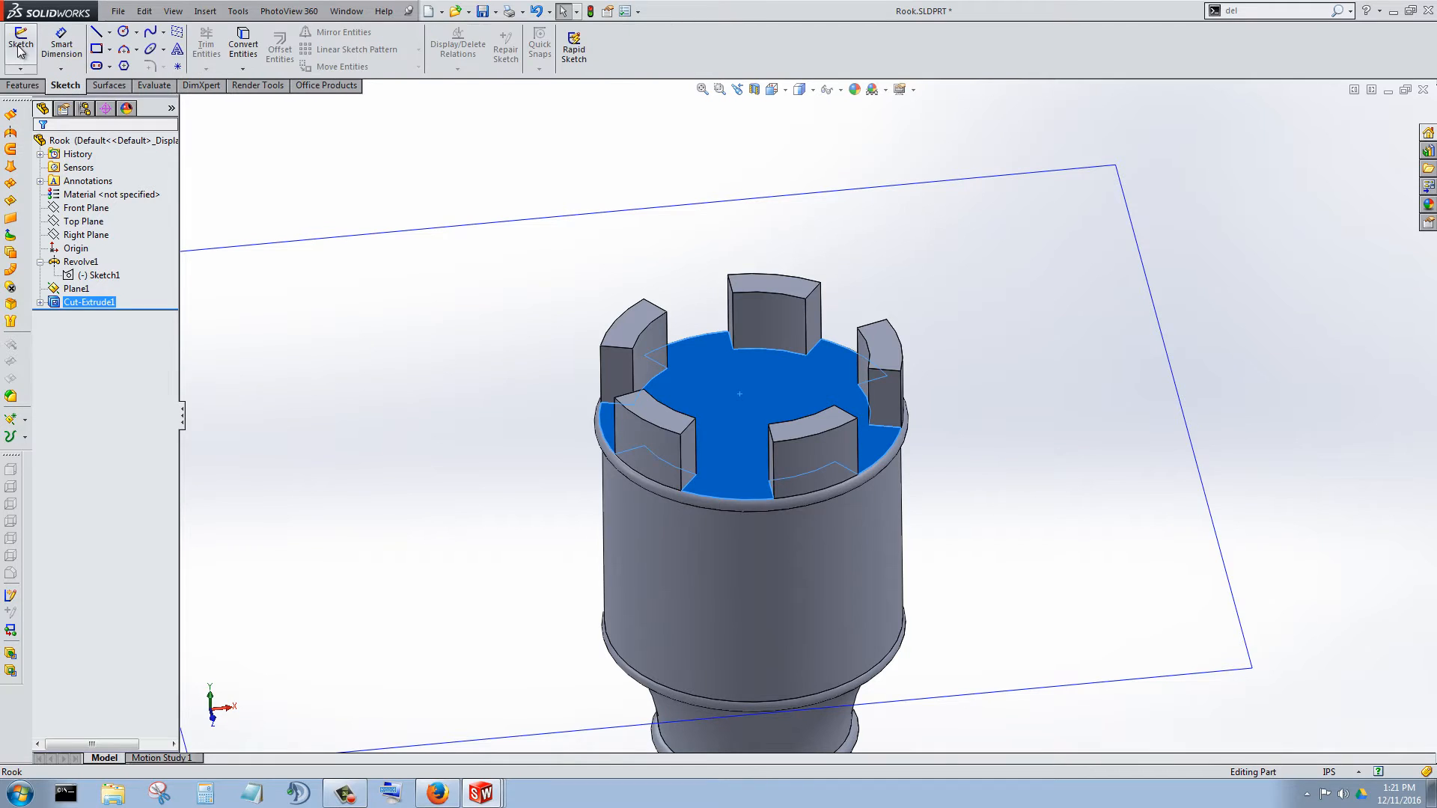
left_click(21, 43)
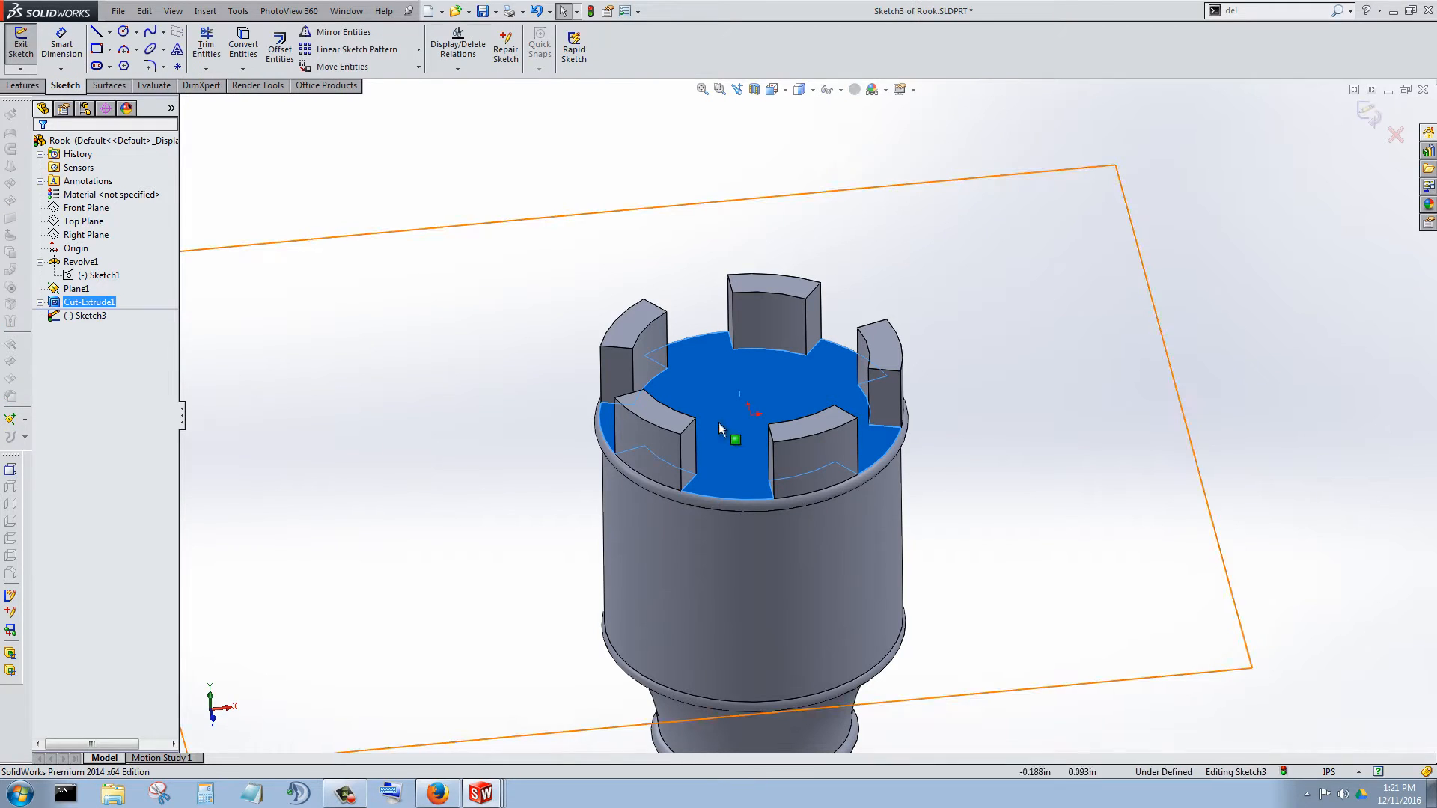
right_click(92, 303)
right_click(80, 316)
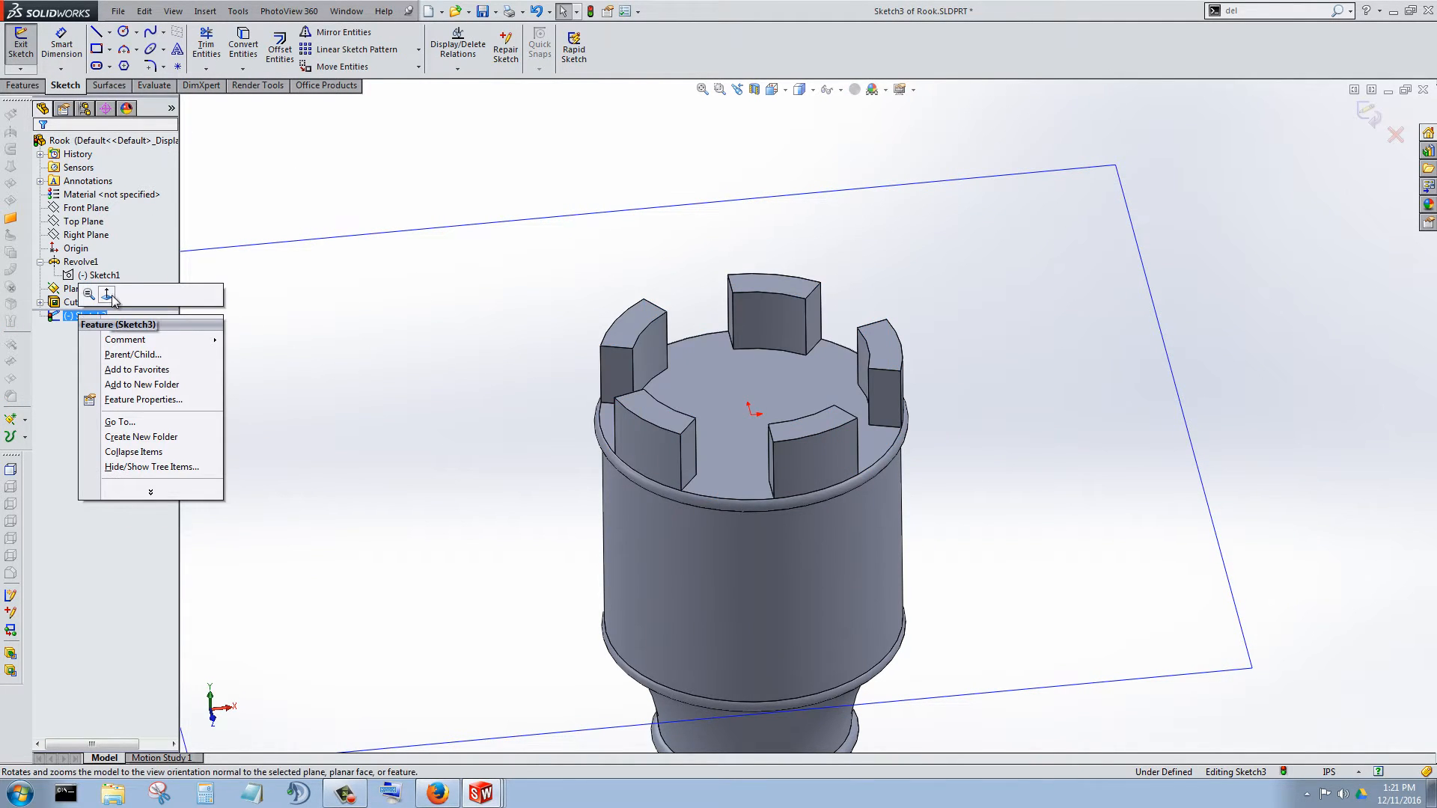
left_click(110, 297)
scroll(943, 374, "down", 3)
scroll(894, 363, "down", 2)
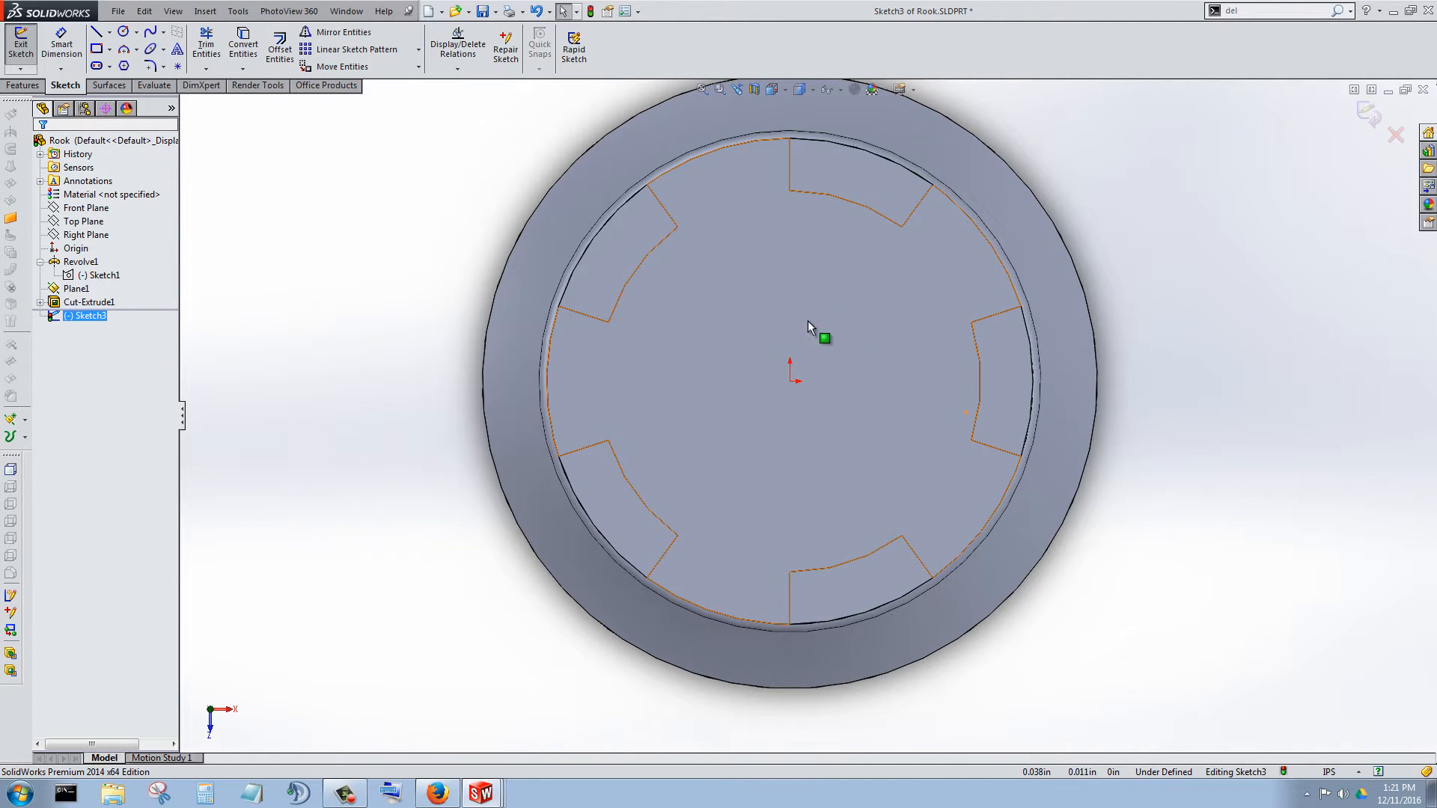
Sketch a circle centred on the origin, about 0.078 in in radius, reaching the battlements' inner edges.
left_click(124, 31)
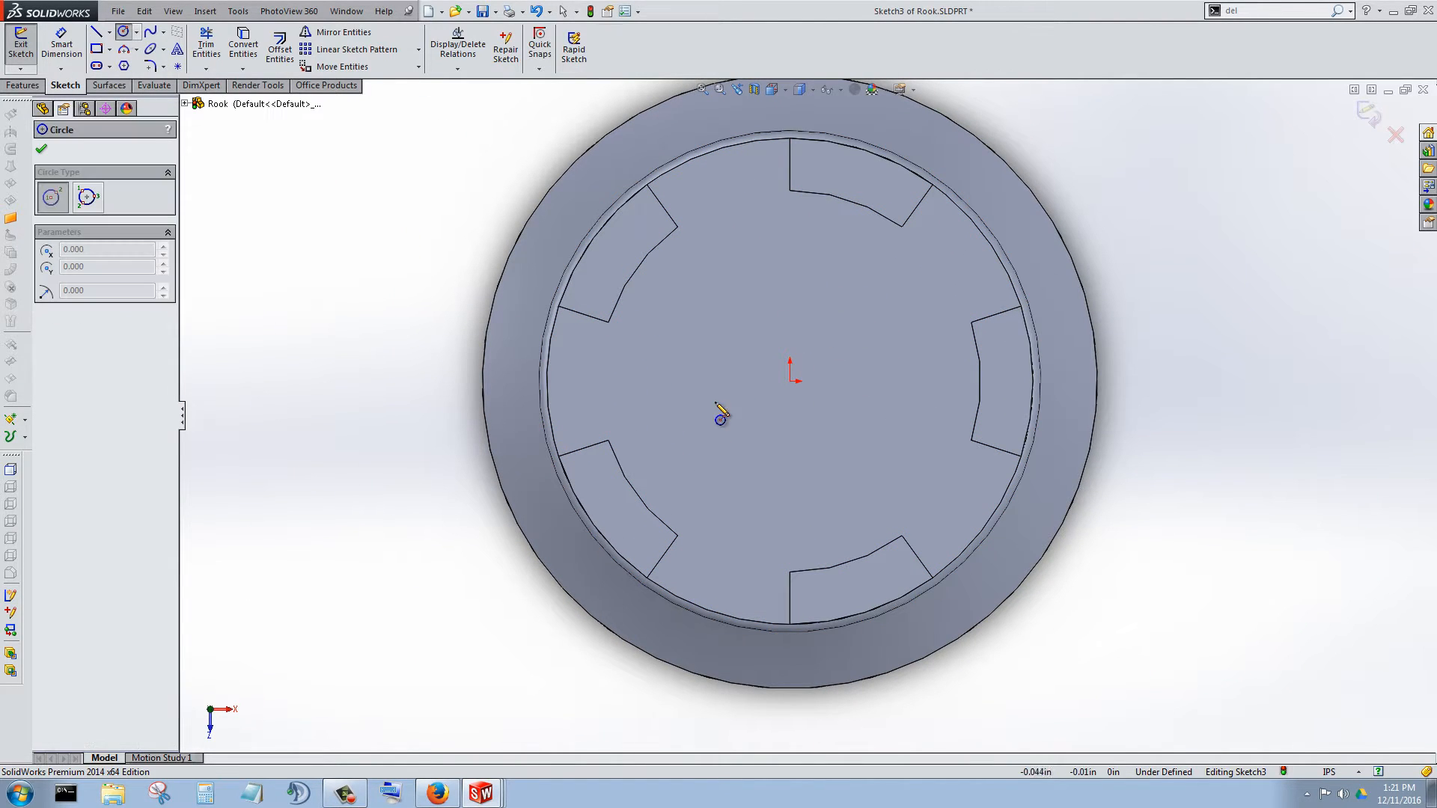
left_click(790, 380)
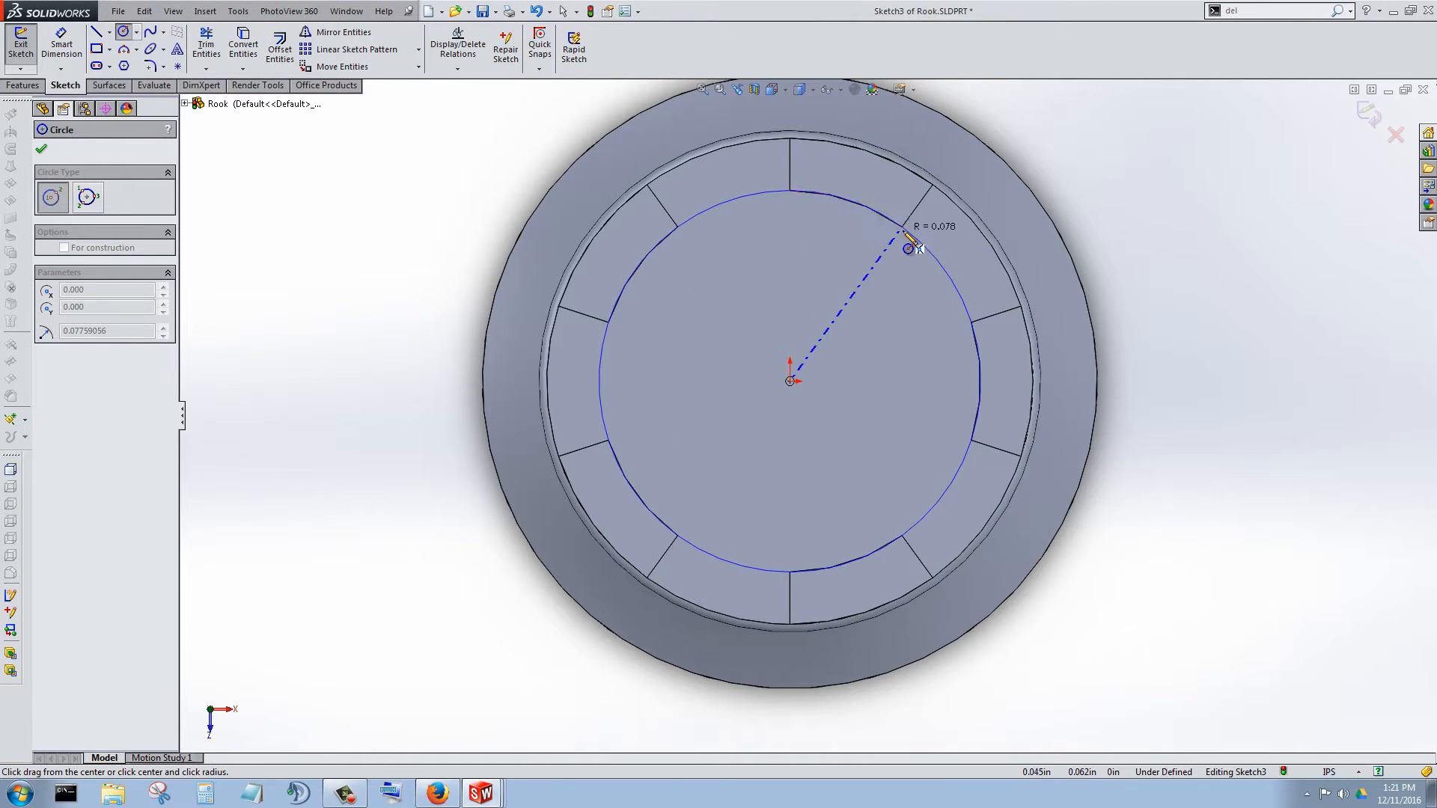
left_click(869, 216)
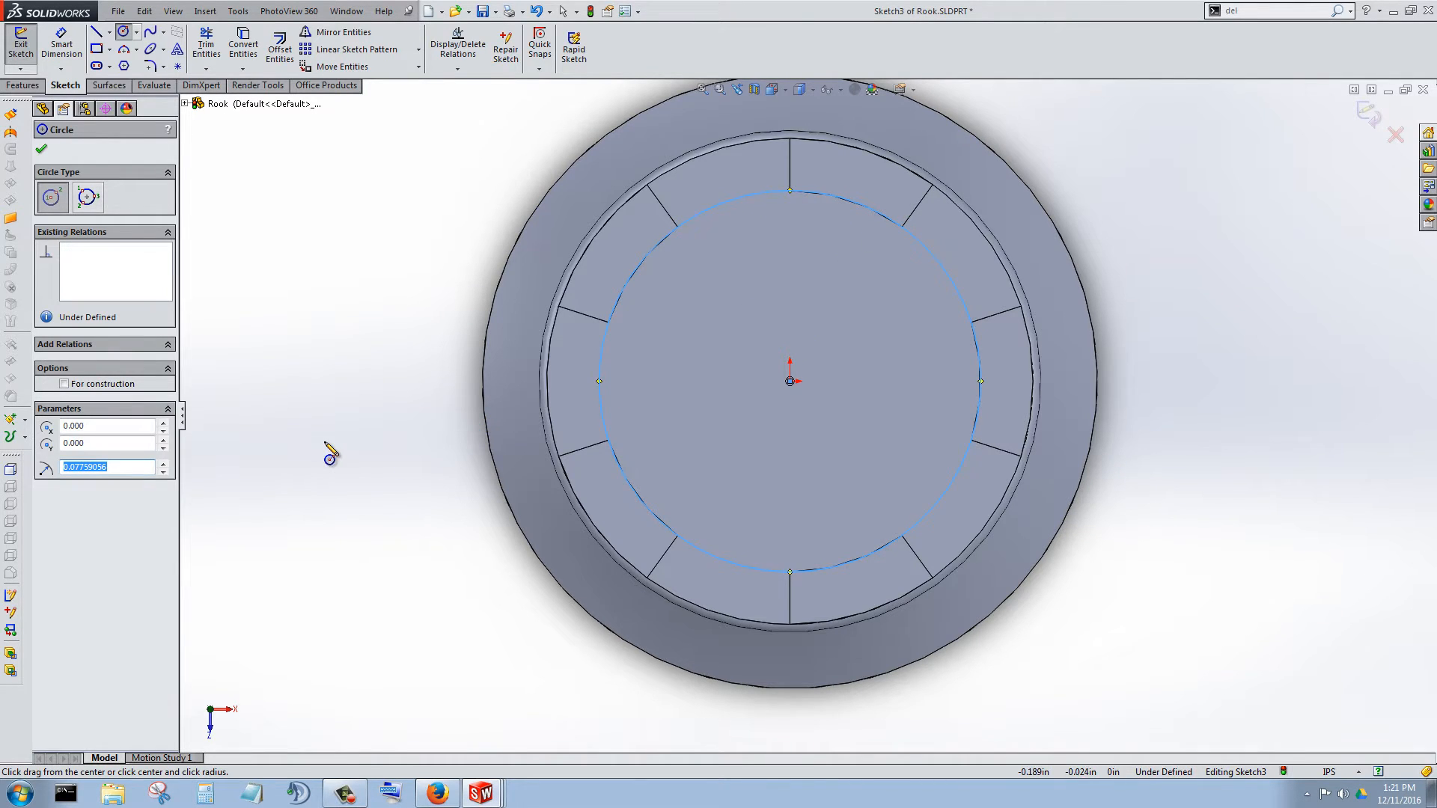
left_click(43, 150)
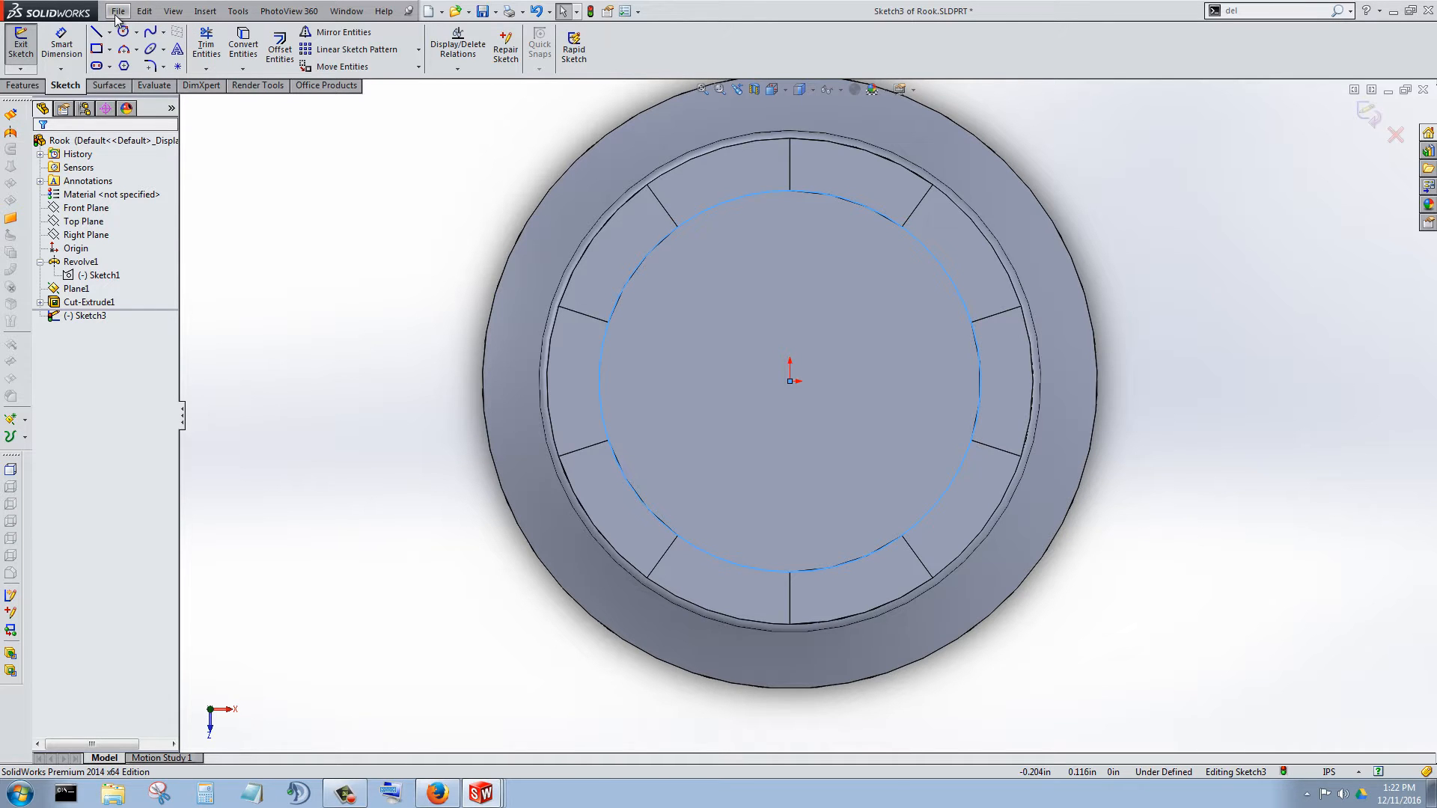
Cut the circle into the rook's top with a Blind extruded cut 0.0125 in deep and check the result.
left_click(24, 85)
left_click(225, 48)
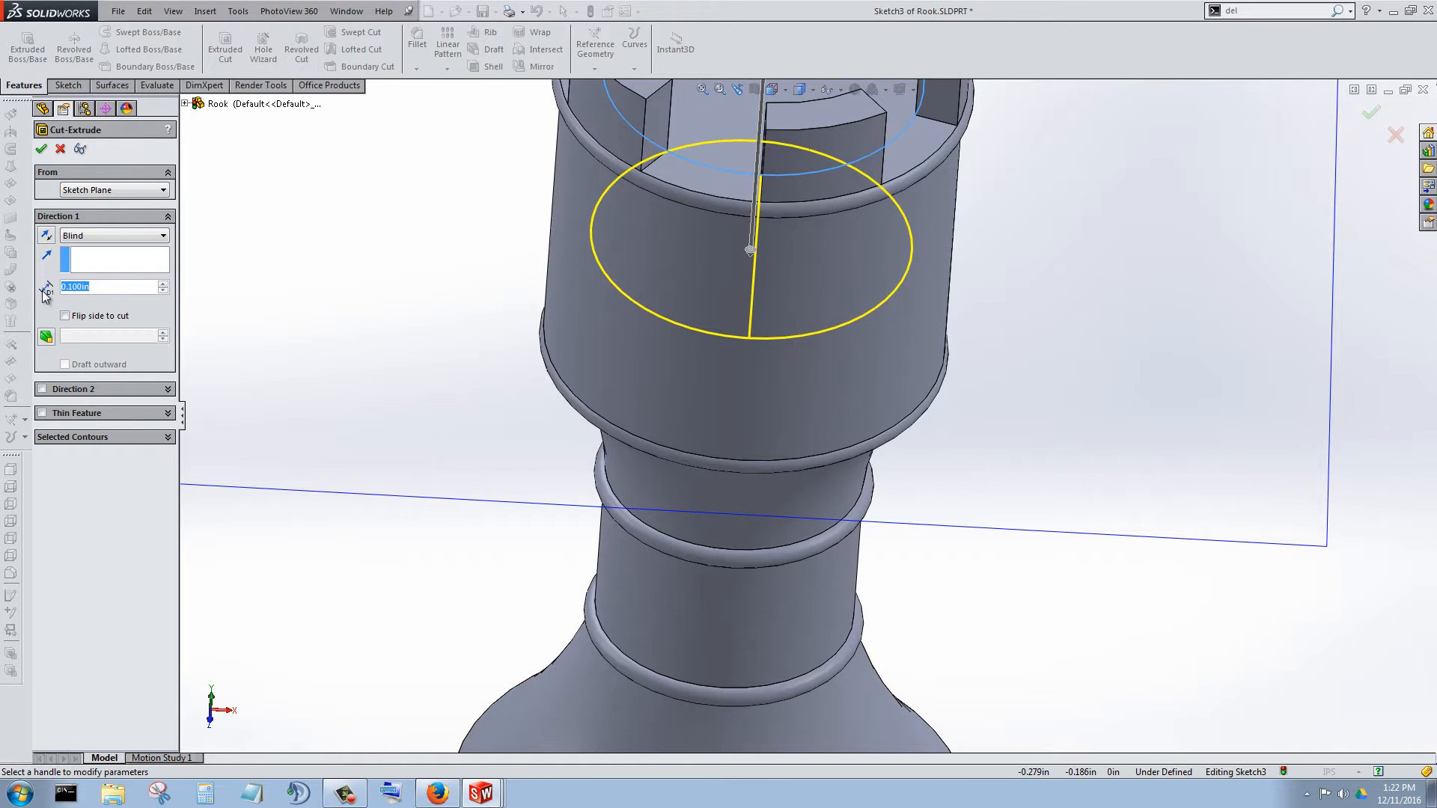
type(".")
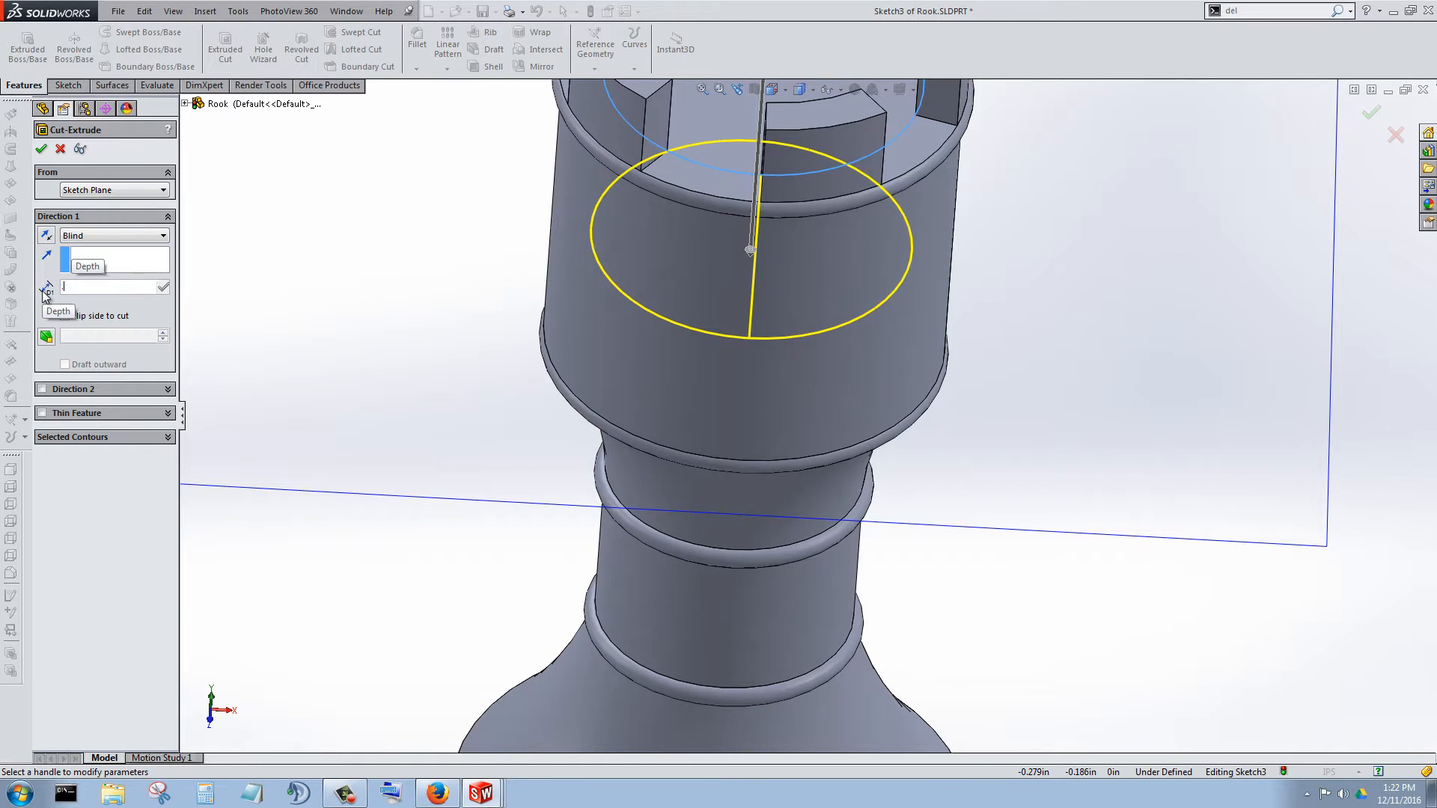
type("0125")
key("Return")
scroll(809, 195, "up", 3)
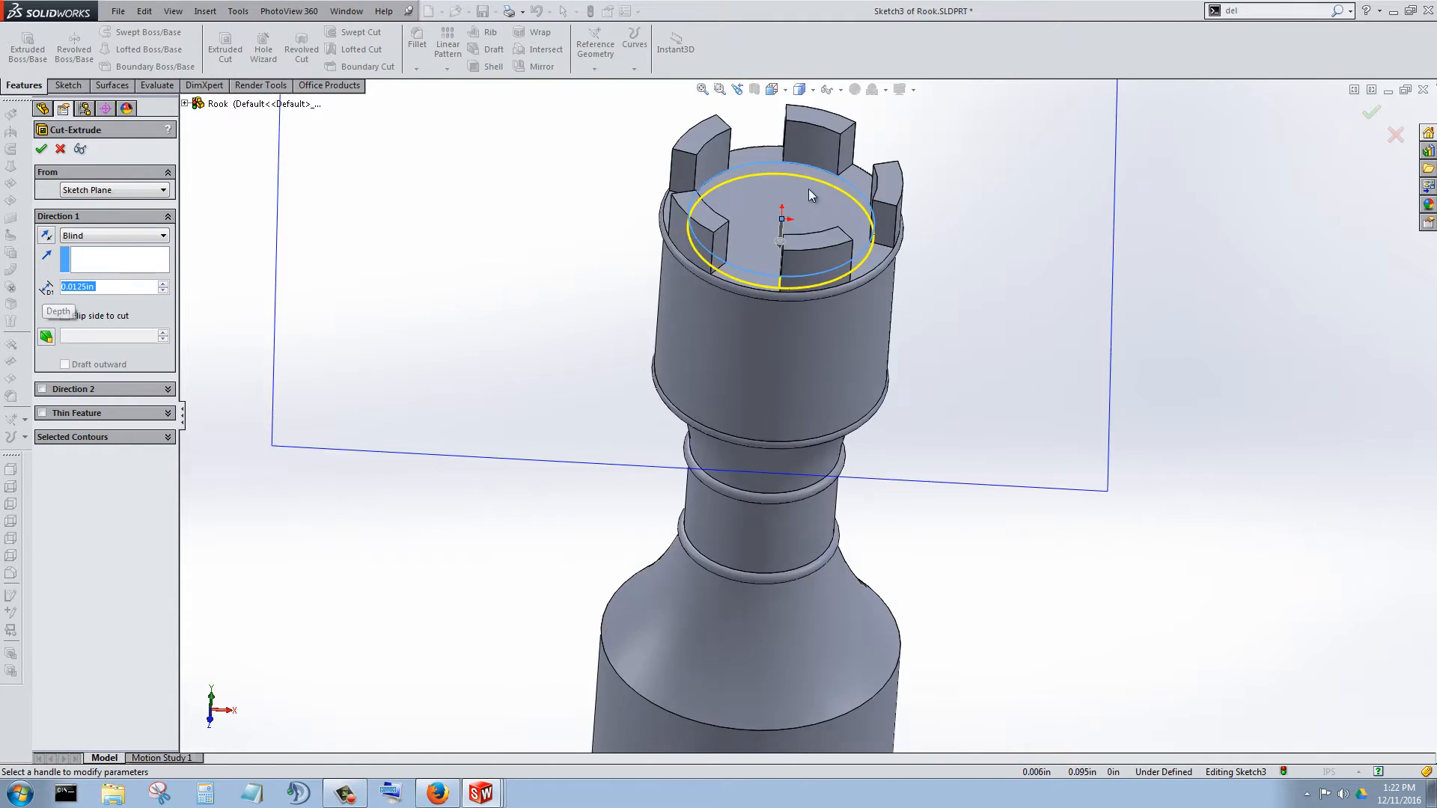
scroll(812, 210, "down", 2)
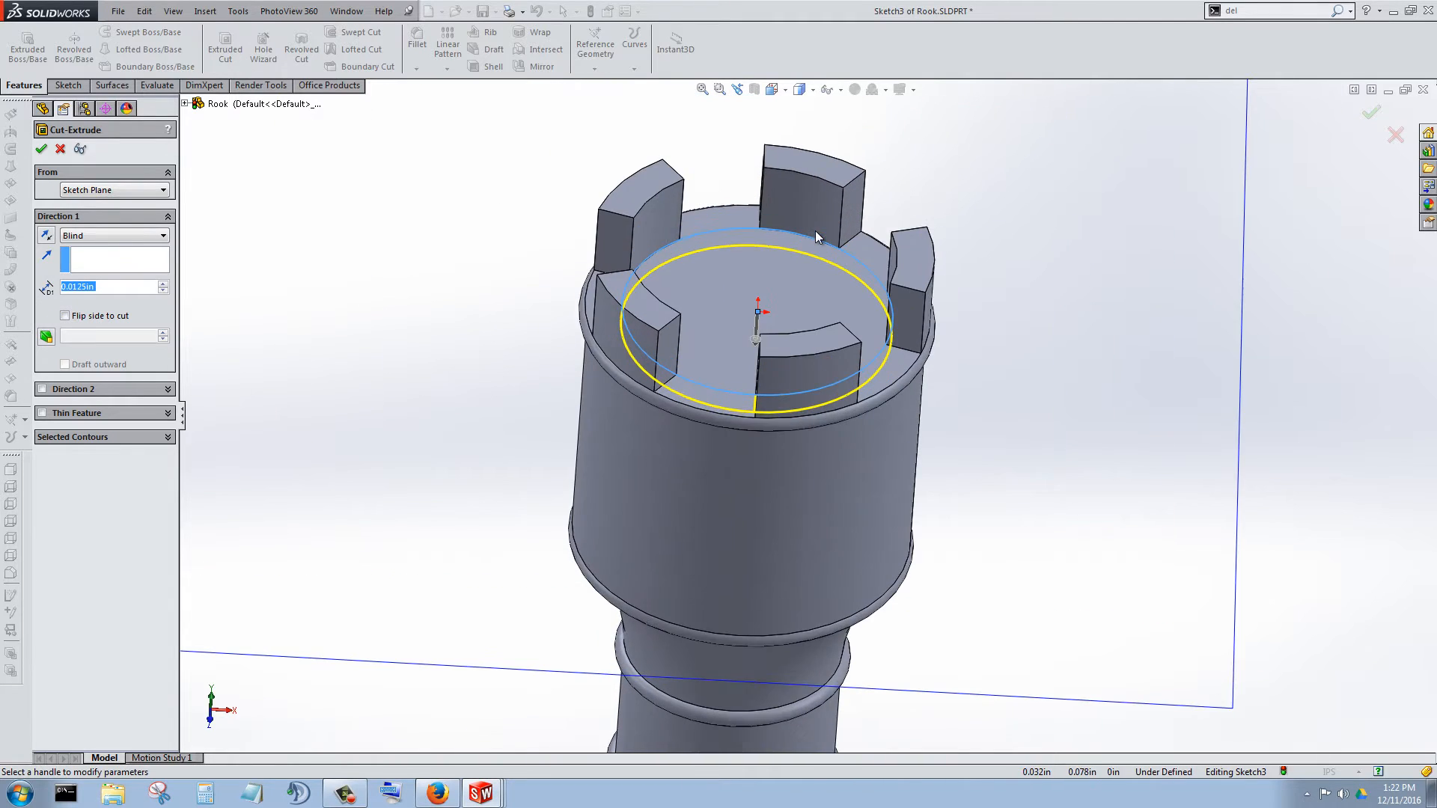
left_click(42, 149)
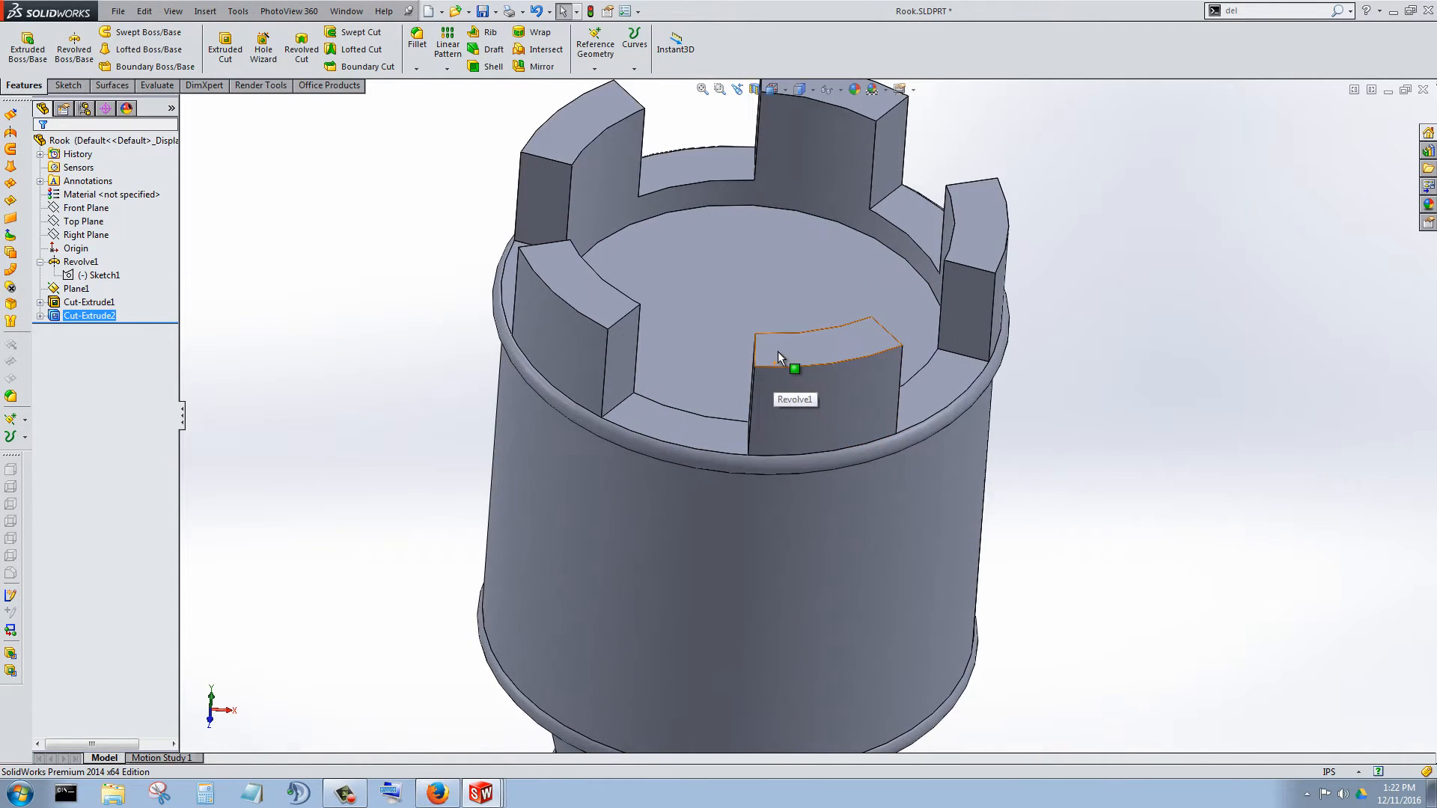
left_click(778, 352)
middle_click_drag(778, 352, 808, 227)
scroll(788, 370, "up", 4)
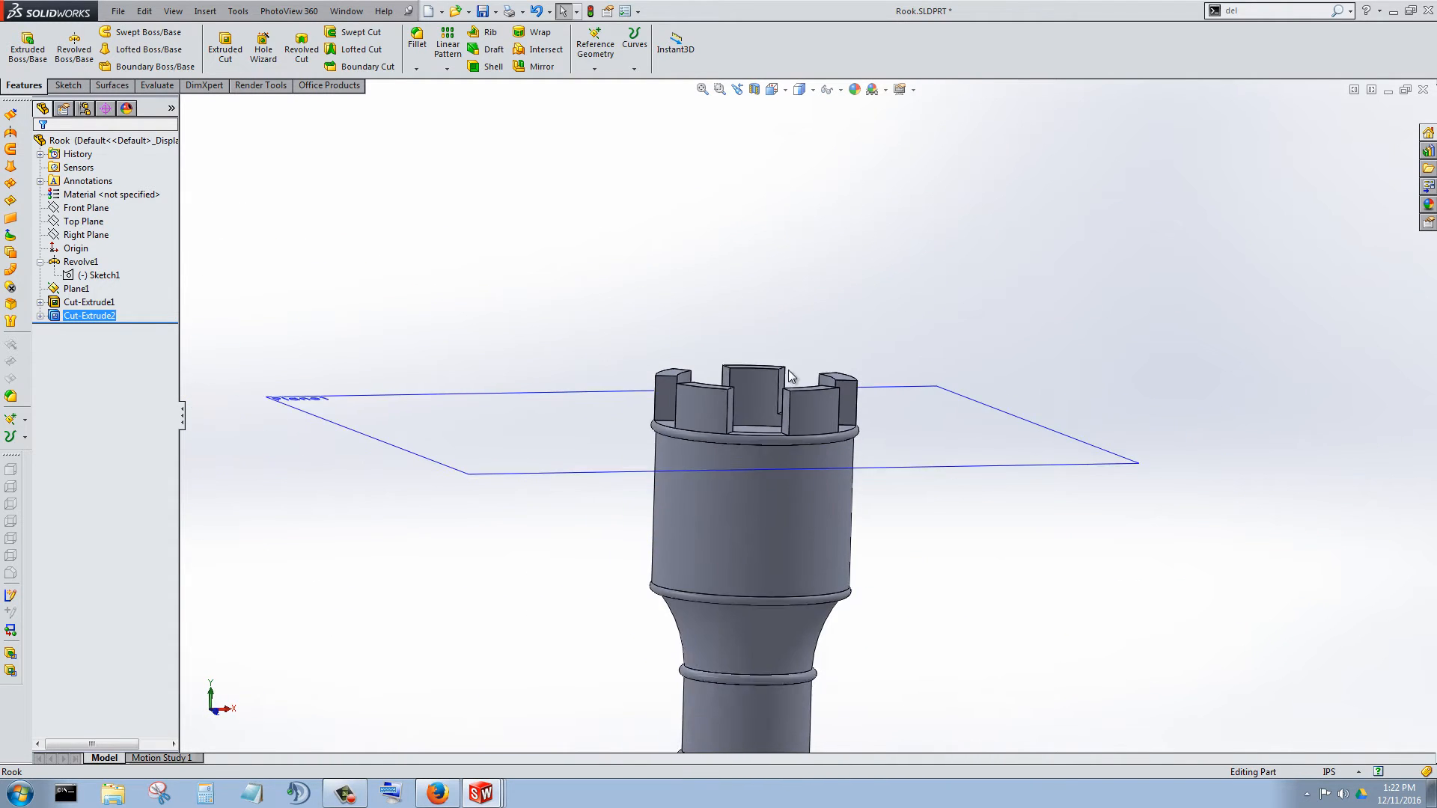
middle_click_drag(788, 370, 982, 320)
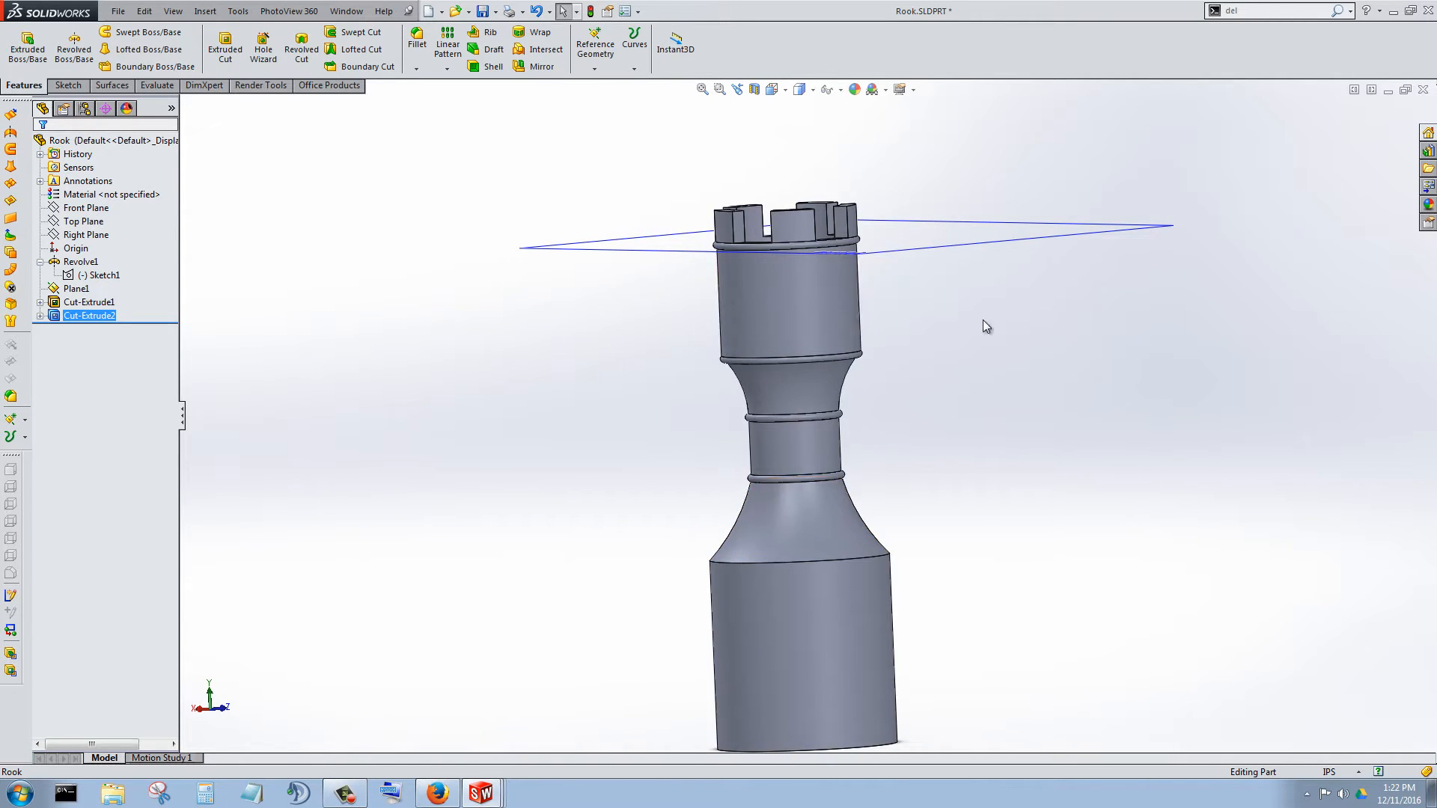
Examine the rook's battlements, recessed top and body from several angles.
scroll(807, 290, "down", 3)
middle_click(850, 336)
middle_click_drag(851, 337, 831, 311)
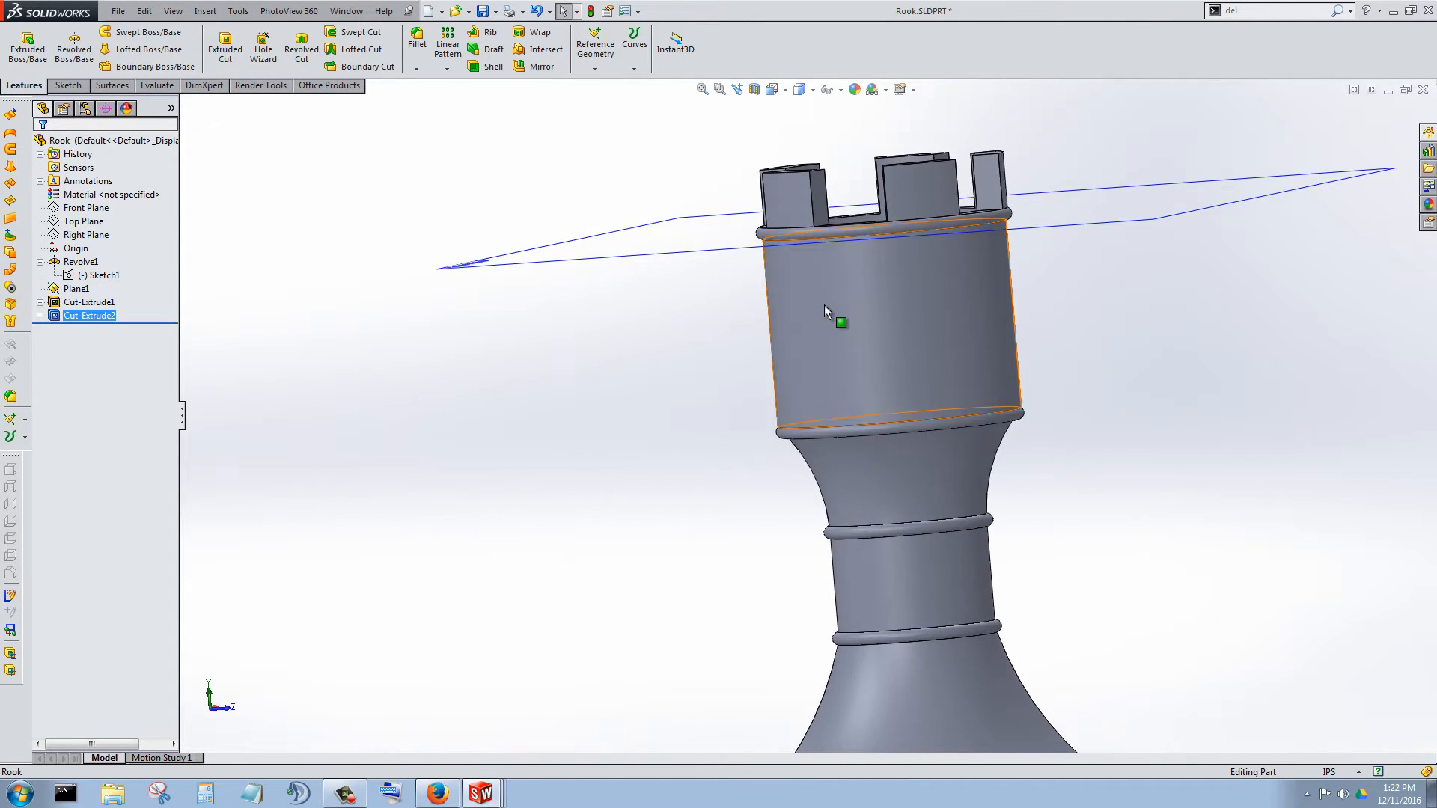
scroll(853, 307, "down", 3)
left_click(884, 336)
middle_click_drag(1100, 393, 923, 420)
scroll(922, 421, "up", 5)
scroll(1000, 376, "down", 4)
middle_click_drag(1008, 388, 835, 416)
scroll(934, 406, "up", 5)
scroll(934, 421, "down", 3)
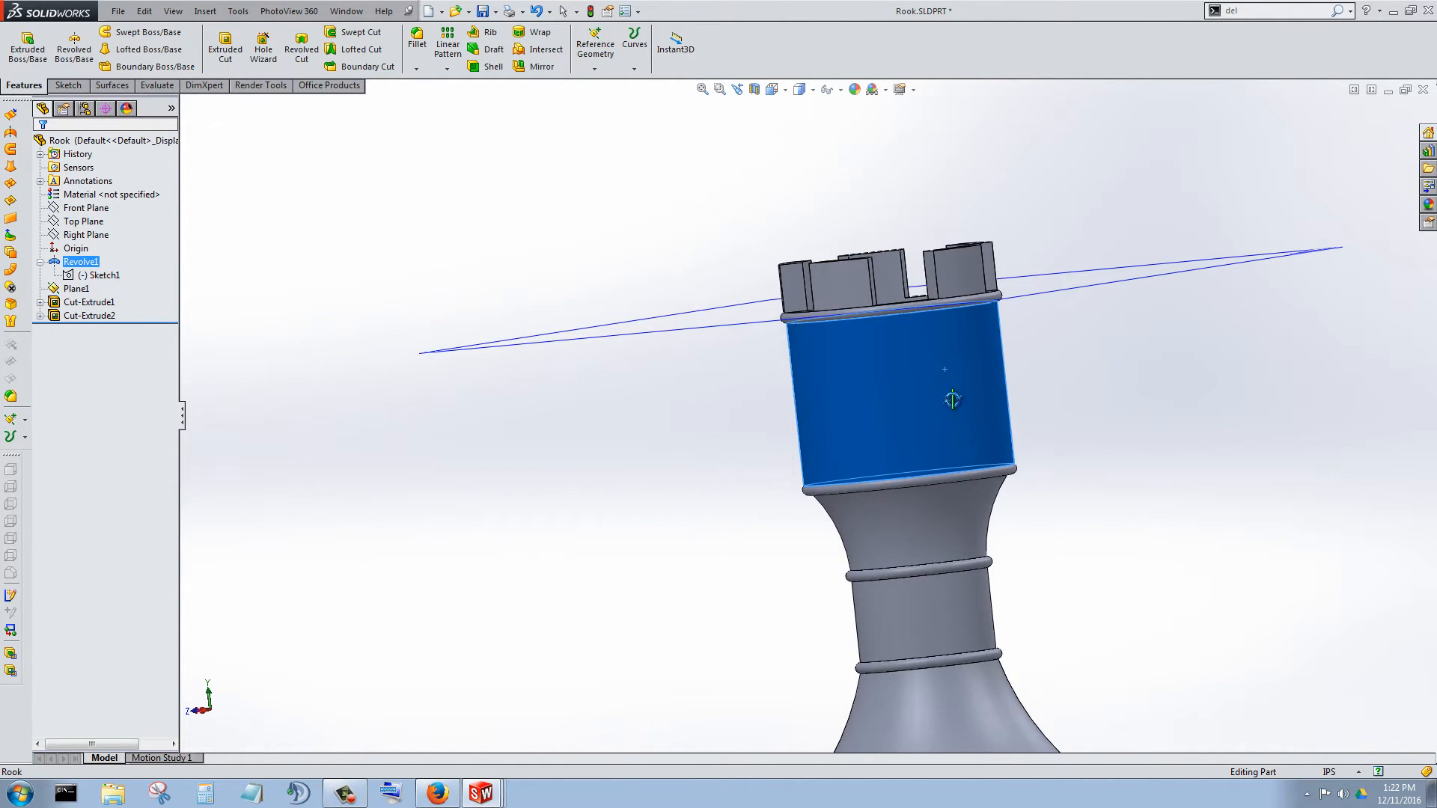
middle_click_drag(952, 400, 978, 460)
scroll(978, 460, "up", 3)
scroll(869, 442, "down", 4)
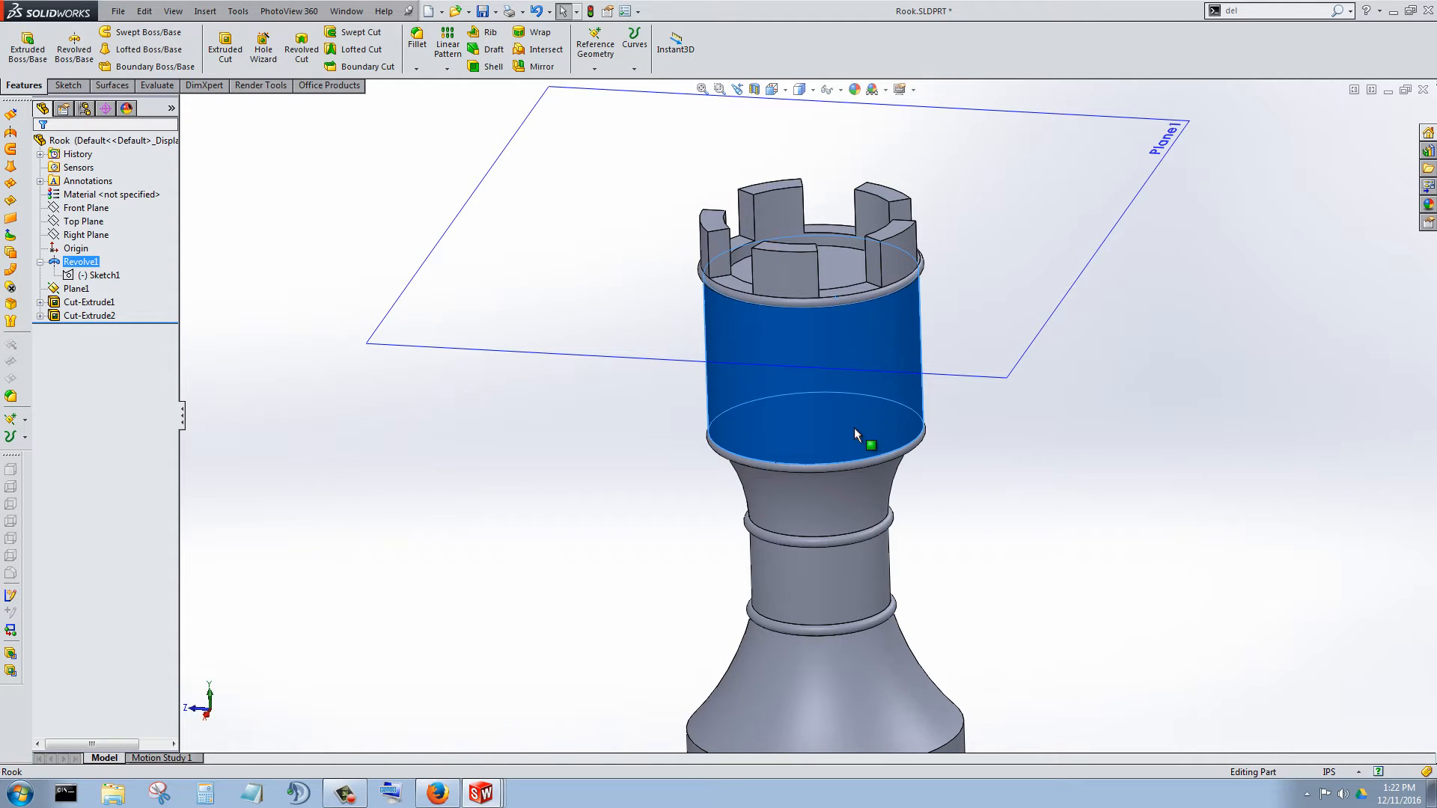
left_click(469, 494)
scroll(470, 492, "up", 5)
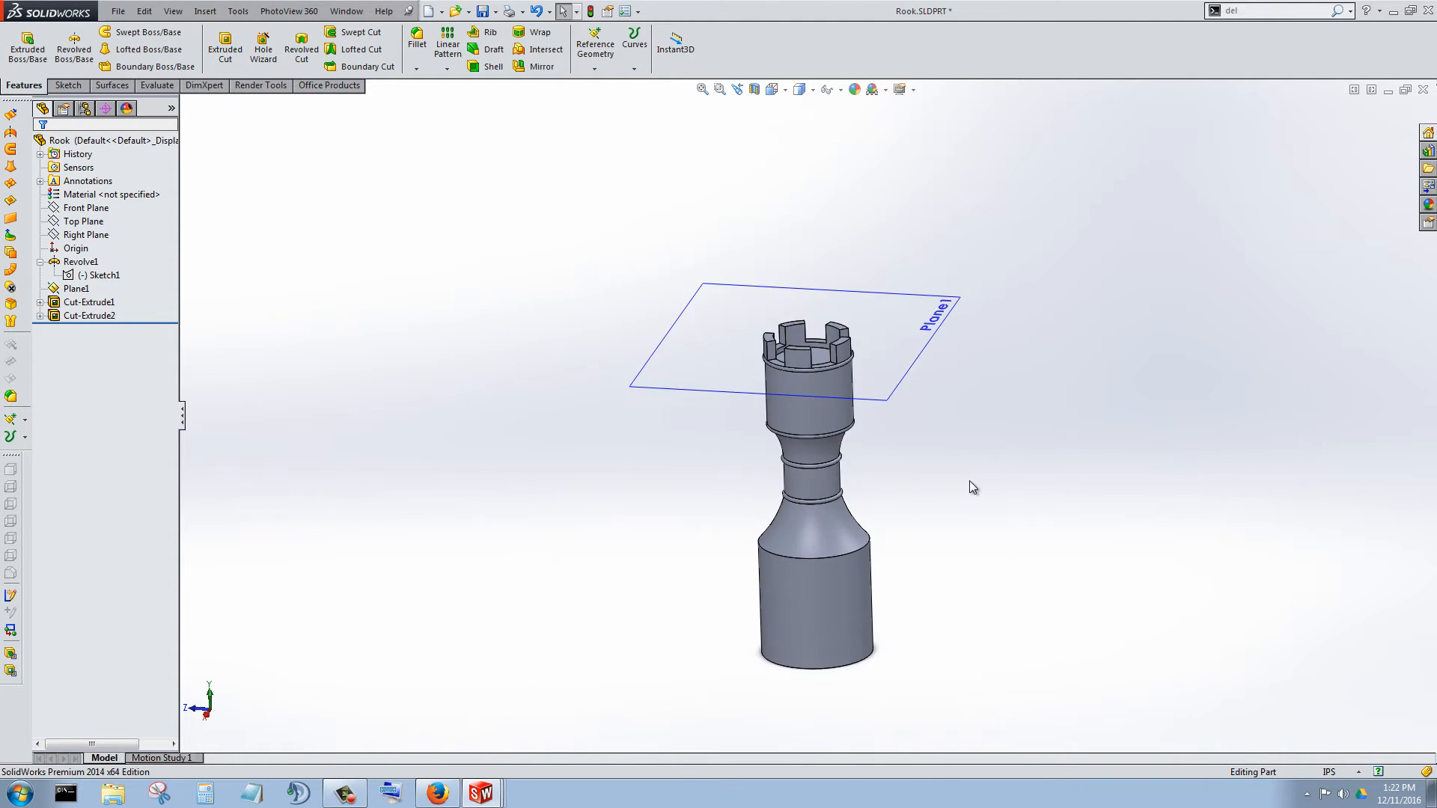
Turn off the display of reference planes so Plane1 is hidden around the rook.
left_click(915, 301)
scroll(1000, 487, "down", 2)
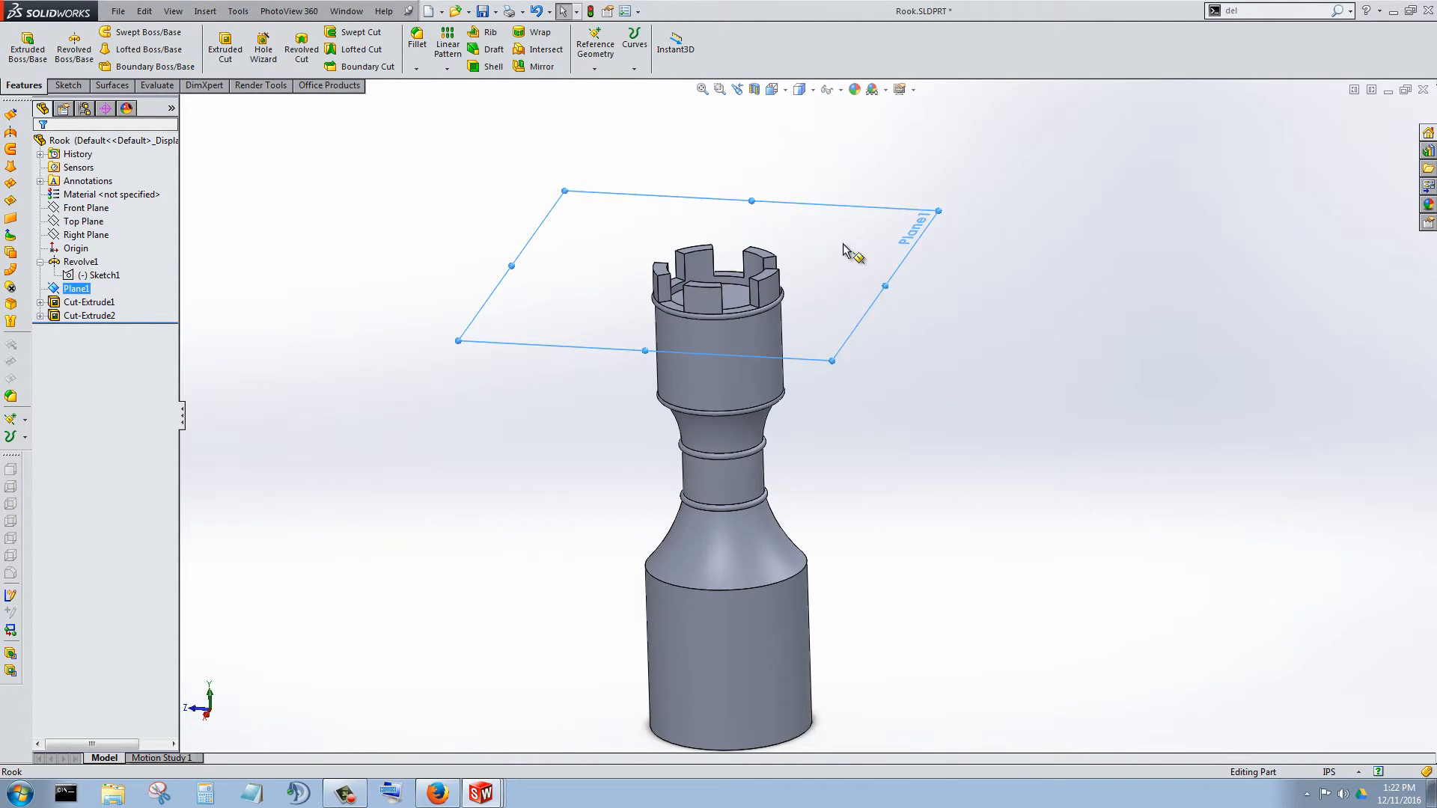
left_click(841, 89)
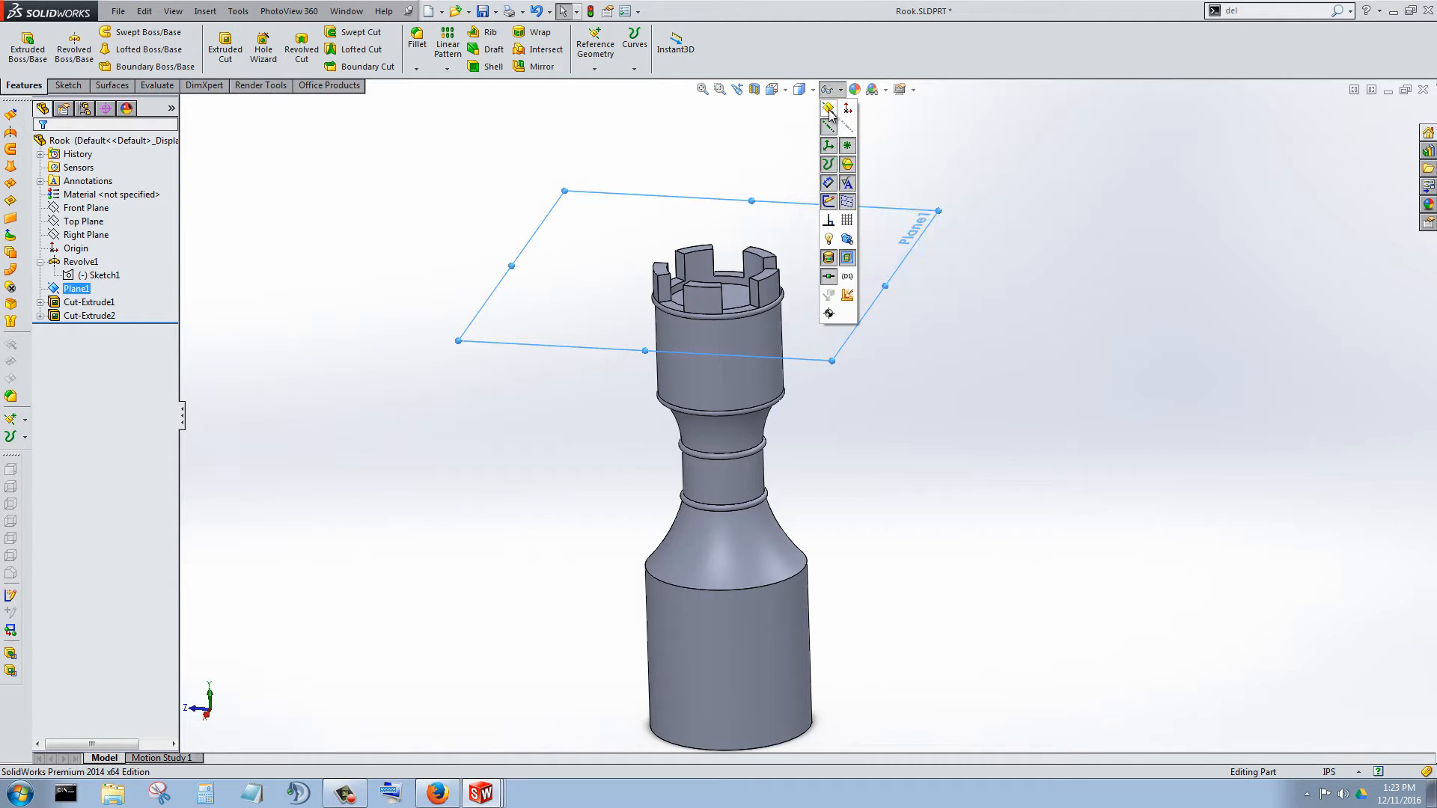
left_click(1079, 315)
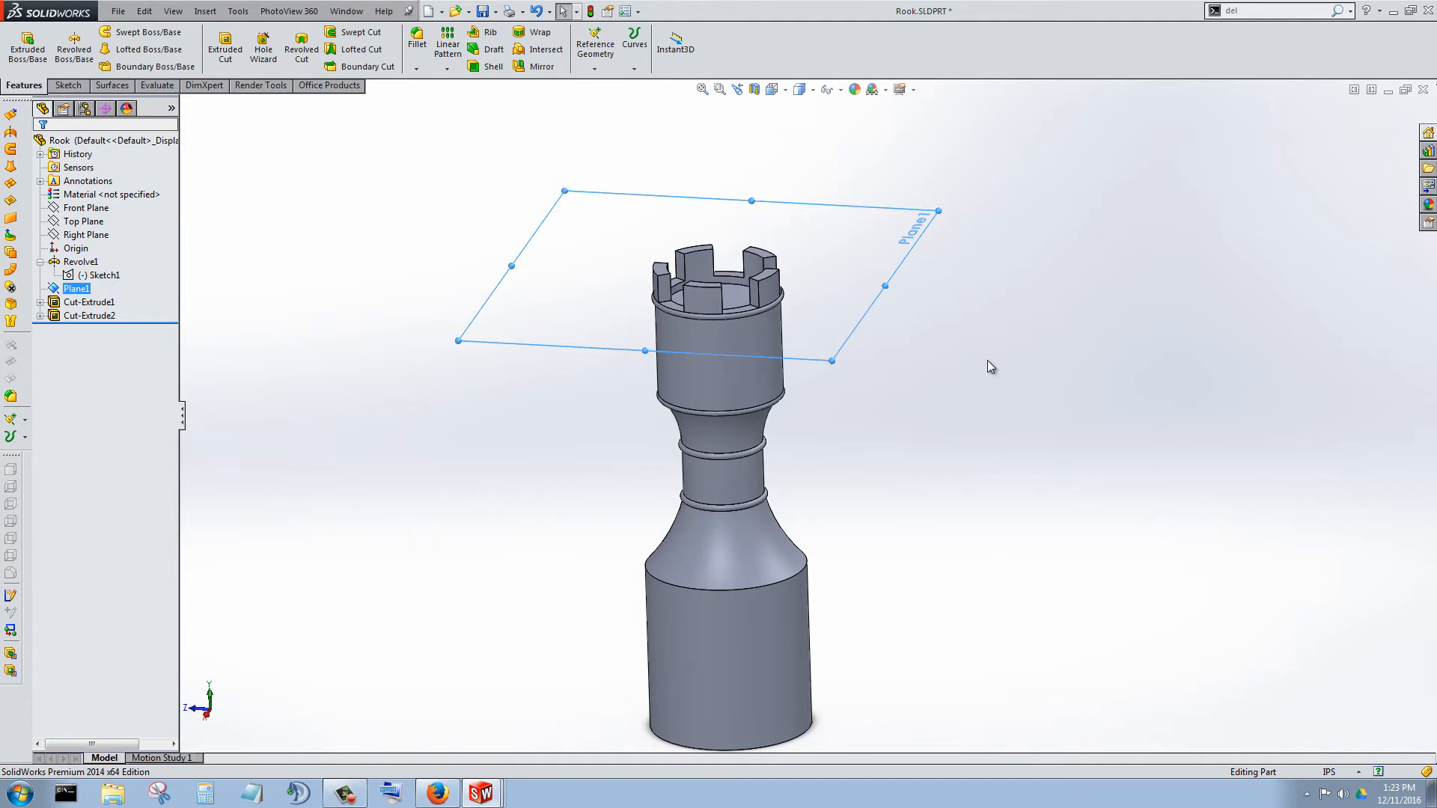
scroll(980, 365, "up", 3)
scroll(919, 393, "down", 3)
left_click(919, 393)
scroll(861, 383, "up", 2)
scroll(649, 401, "down", 3)
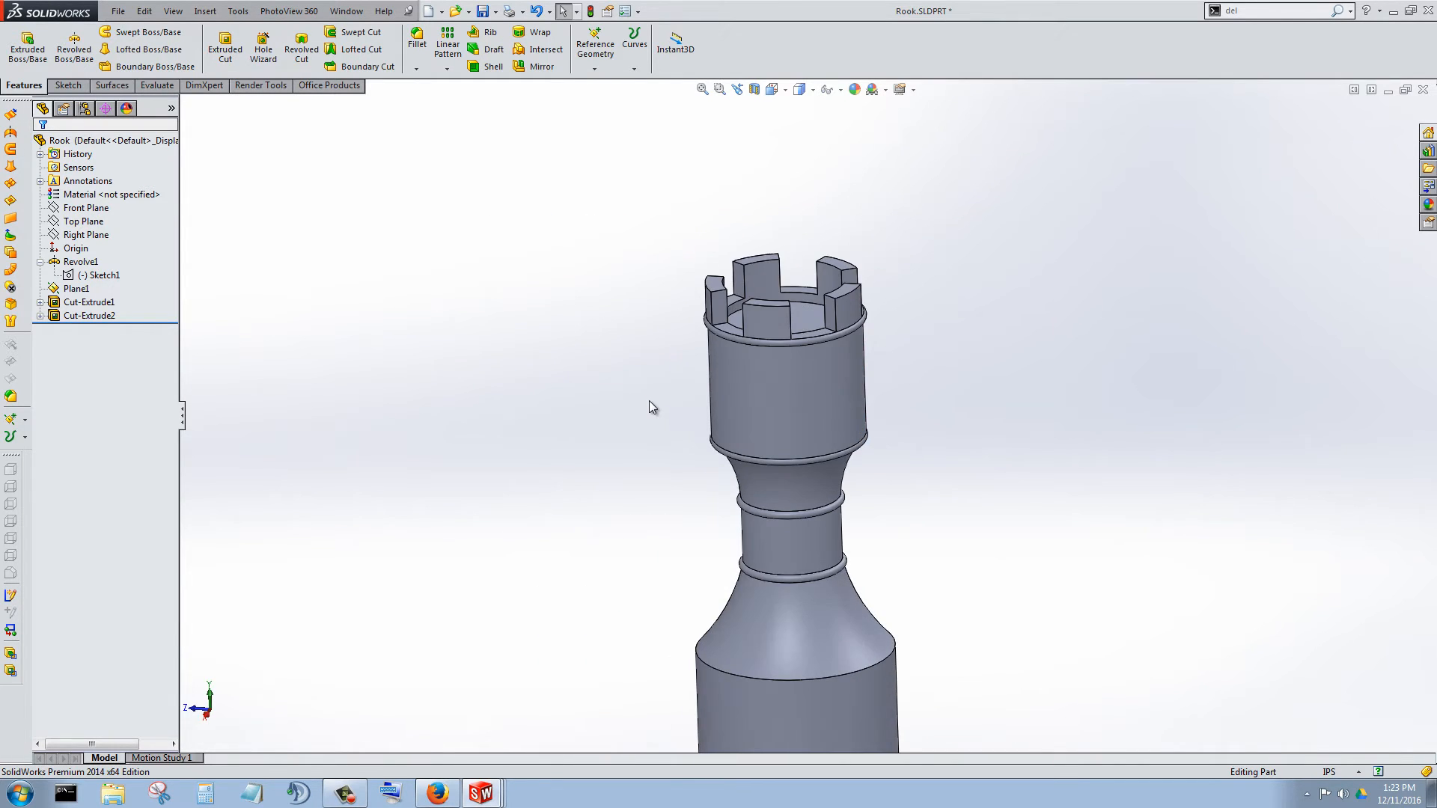
Highlight the hidden Plane1 from the feature tree to check its position on the rook, and deselect it.
left_click(73, 290)
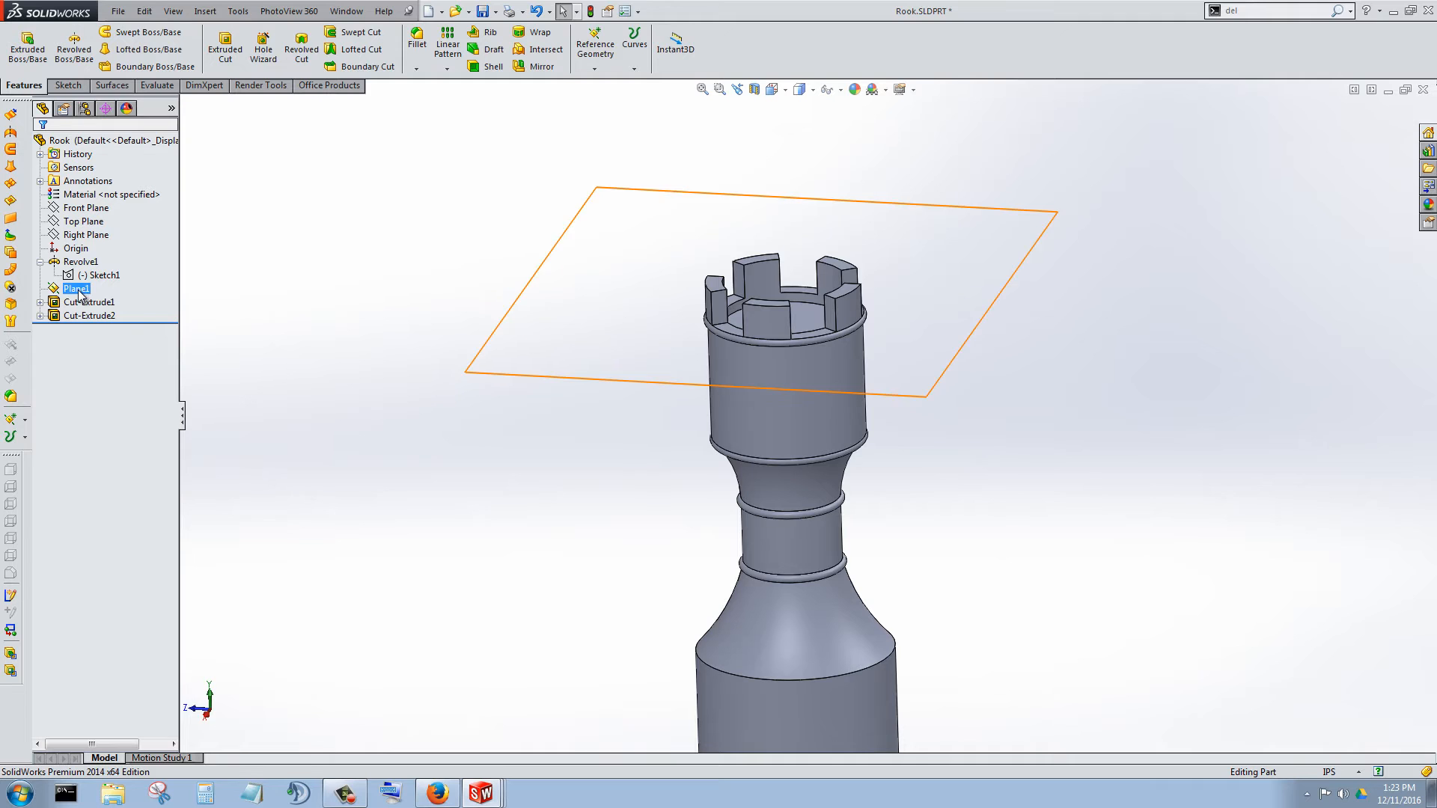
left_click(71, 291)
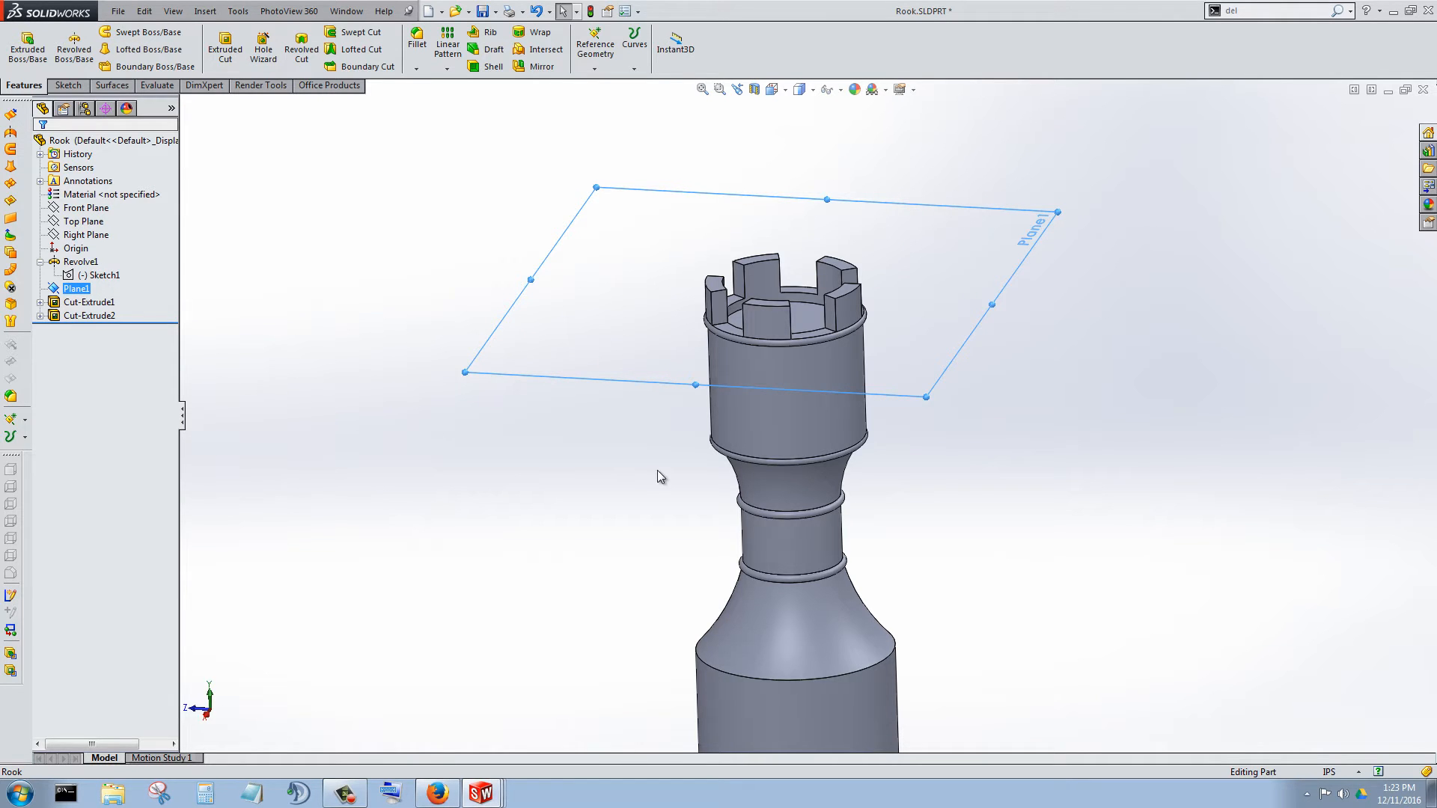
scroll(659, 469, "up", 3)
middle_click_drag(658, 469, 983, 515)
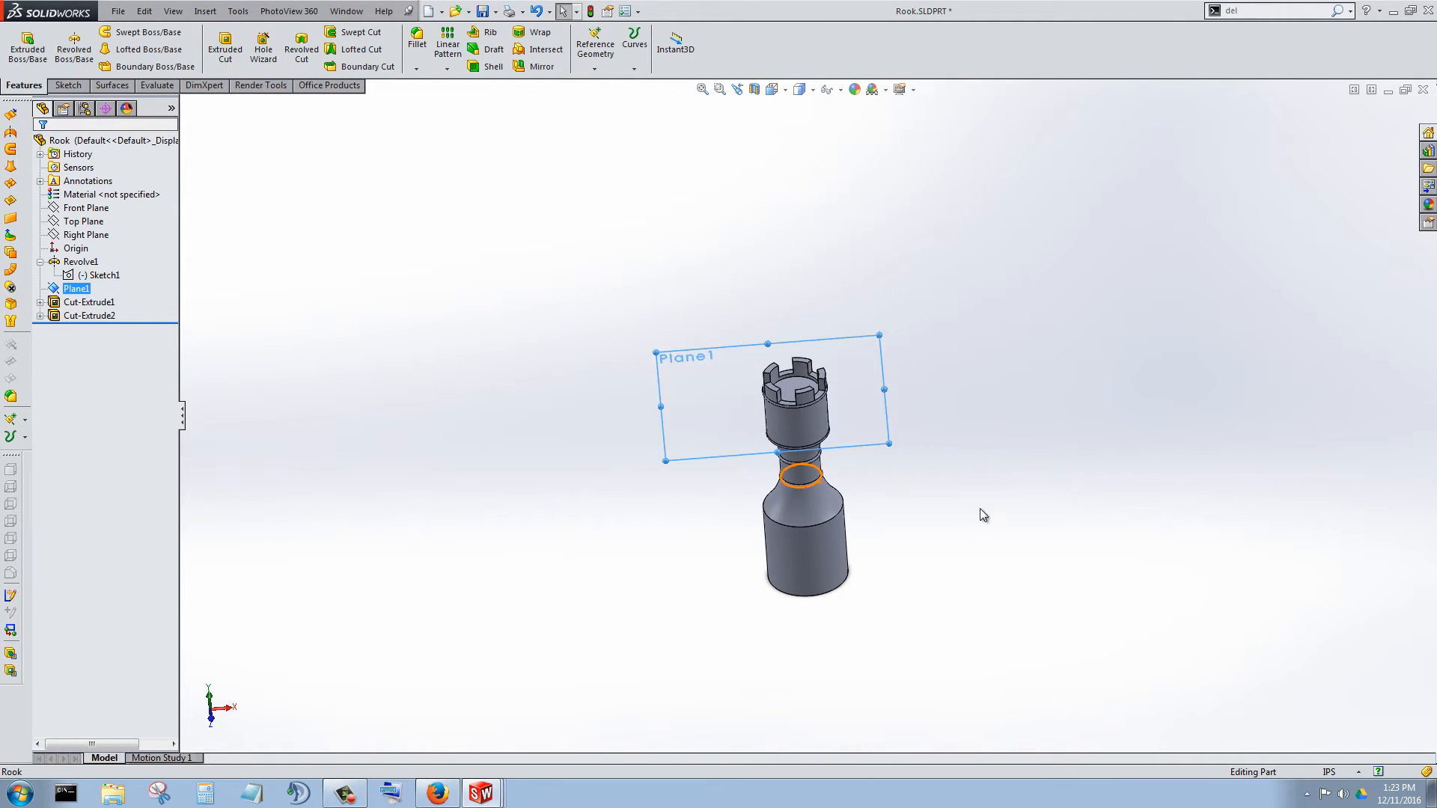
left_click(1013, 382)
scroll(848, 426, "down", 3)
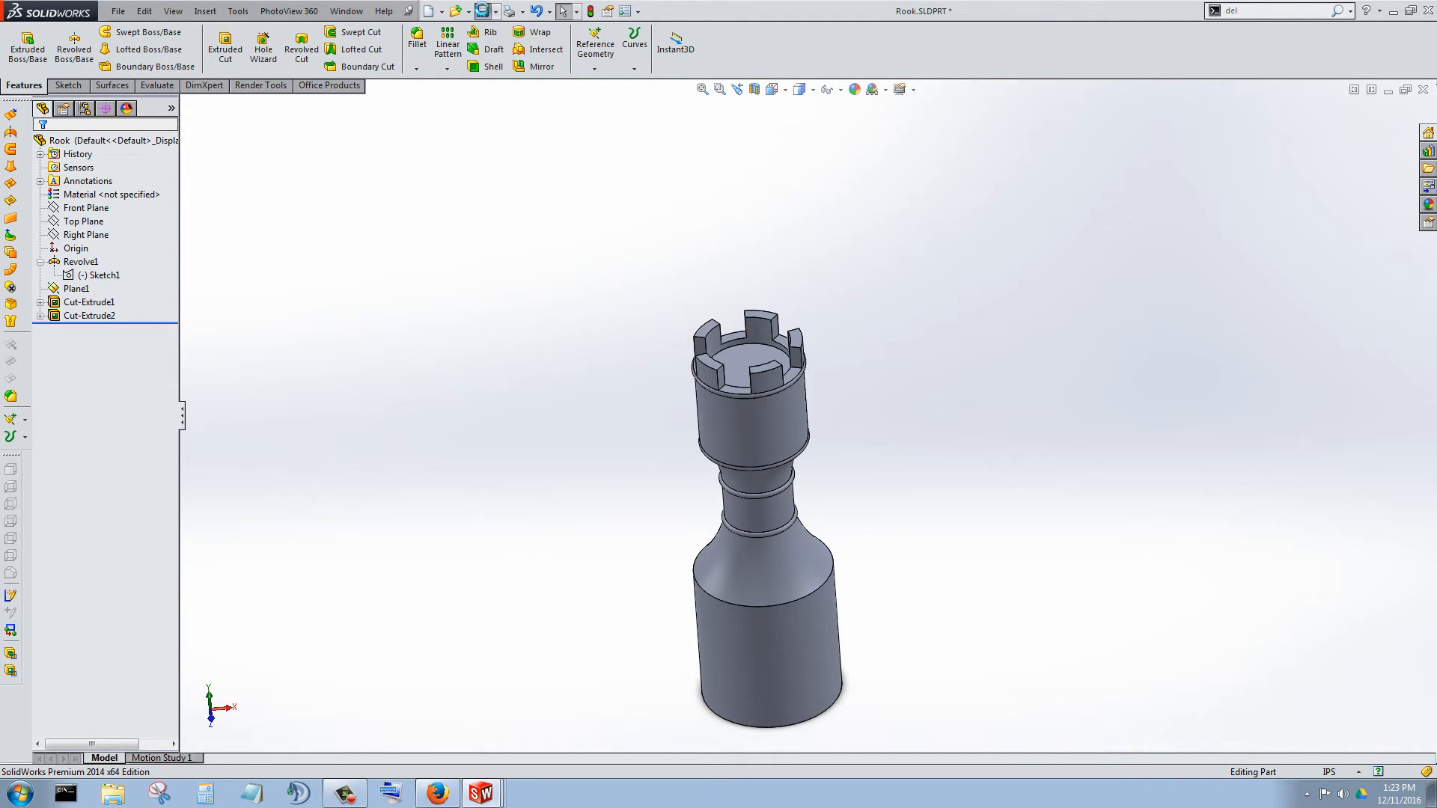
Save the rook part and switch to the chessboard assembly.
left_click(483, 10)
key("ctrl+Tab")
key("ctrl+Tab")
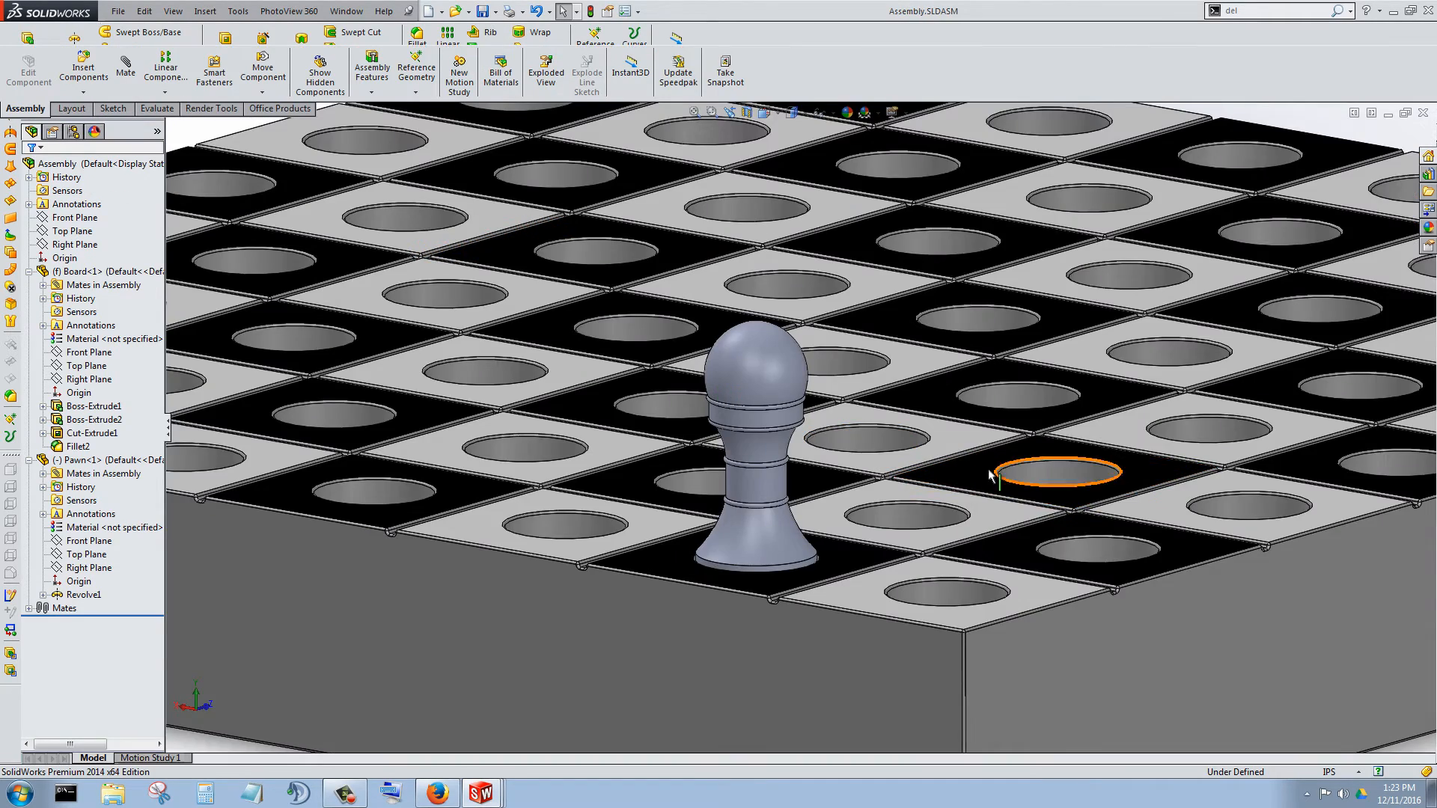
Insert the open Rook part into the assembly, placing it freely off the board's edge near the pawn.
scroll(965, 452, "up", 3)
middle_click_drag(953, 440, 883, 434)
scroll(881, 431, "up", 2)
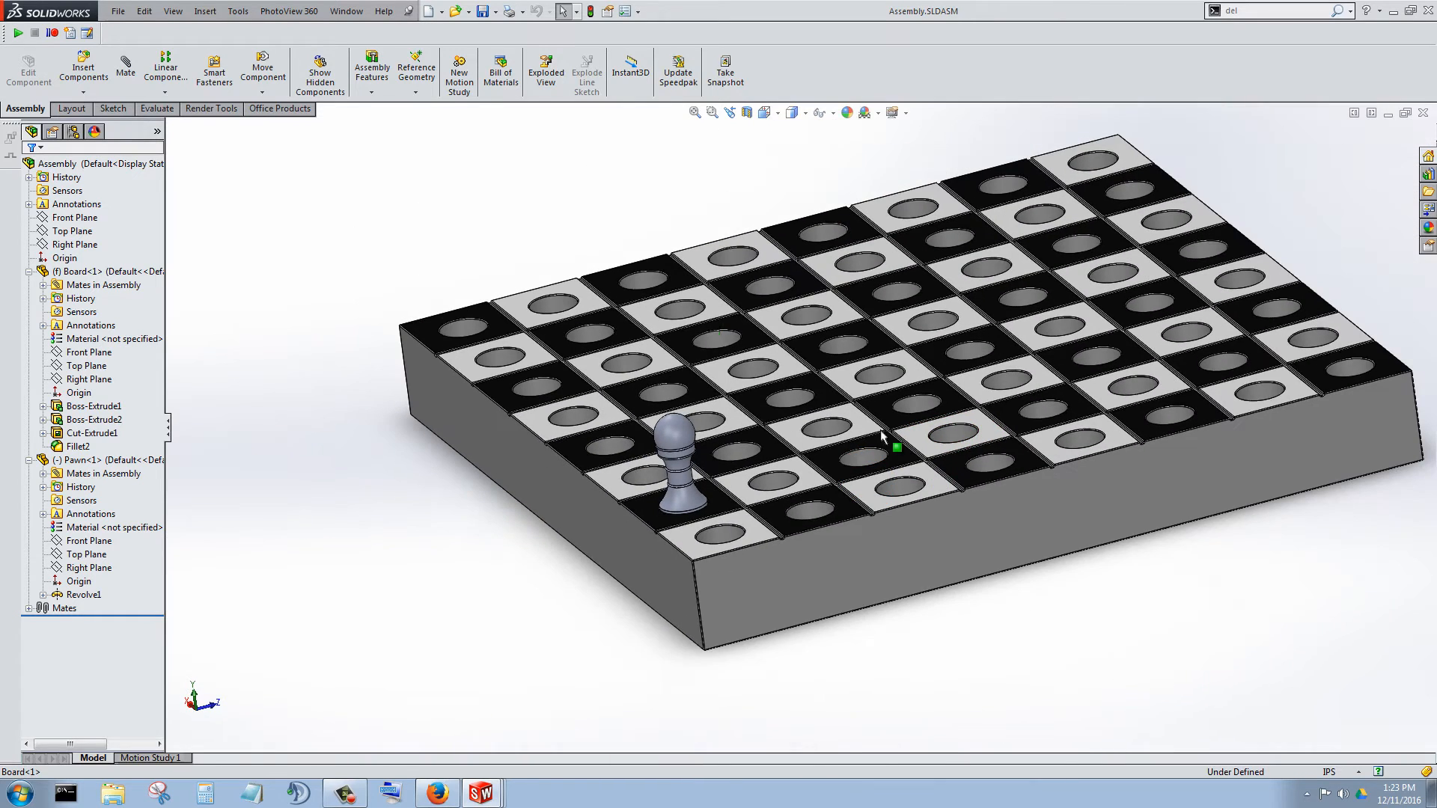
left_click(84, 69)
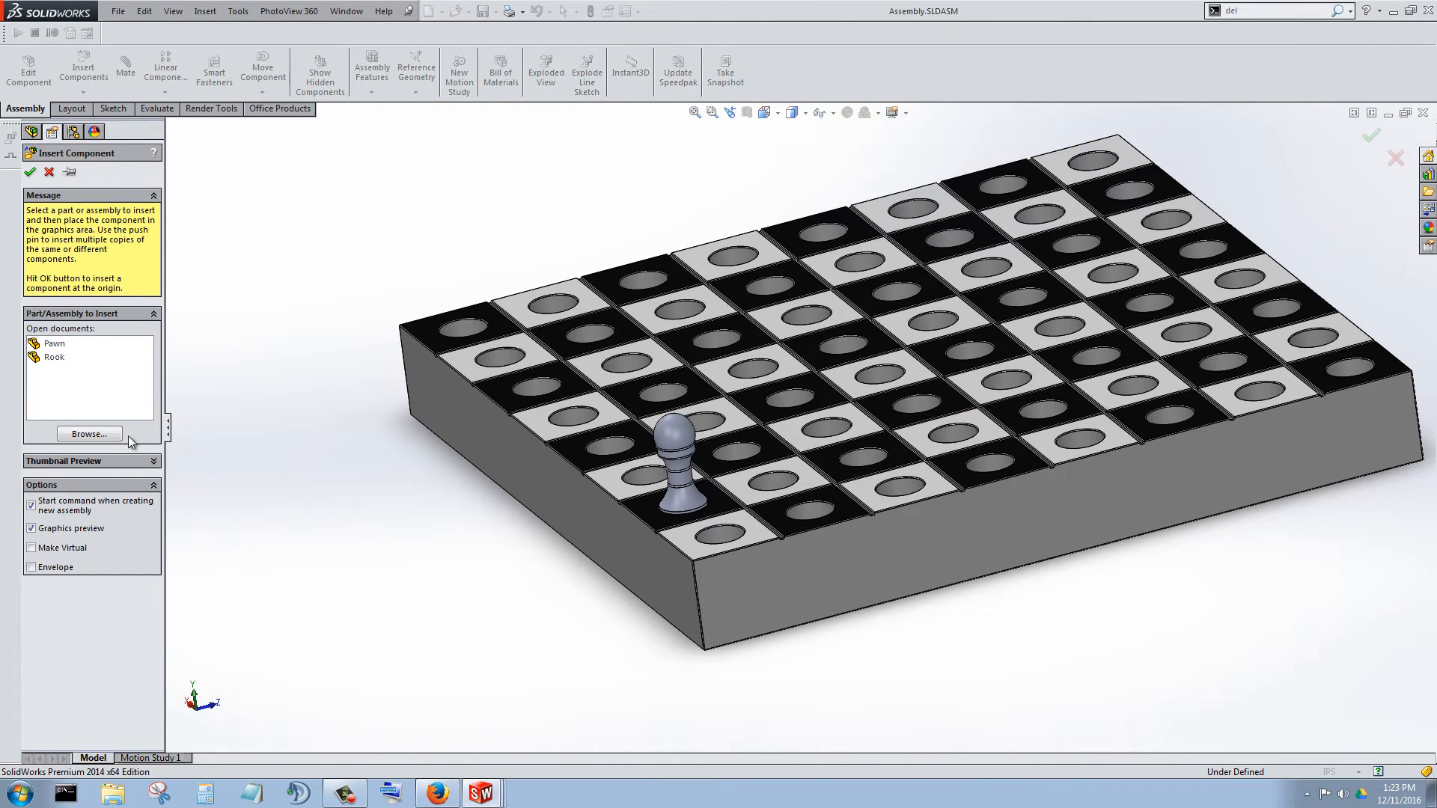
left_click(53, 358)
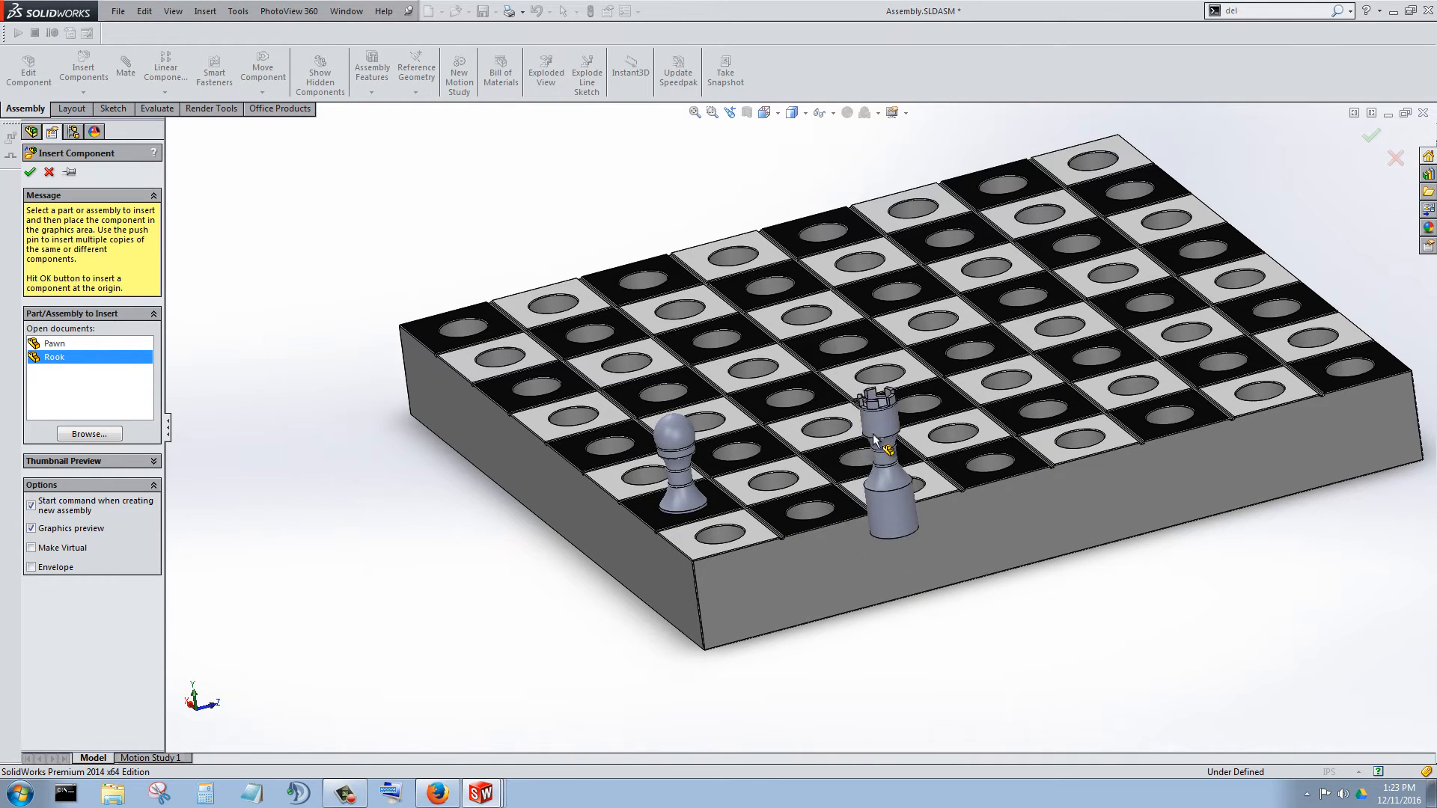
left_click(813, 744)
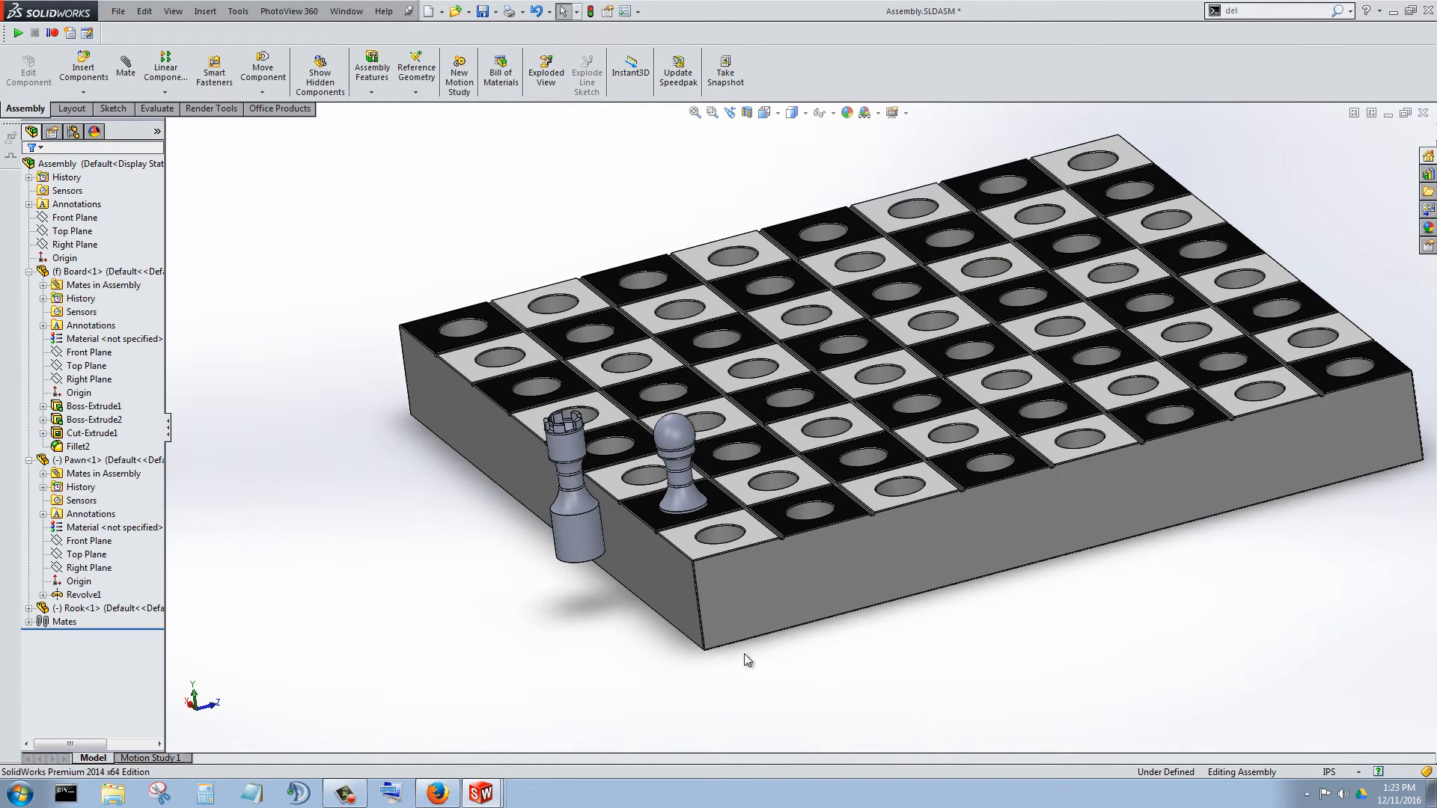
Add a concentric mate between the rook's cylindrical base and the hole in the white corner square beside the pawn.
scroll(547, 599, "down", 2)
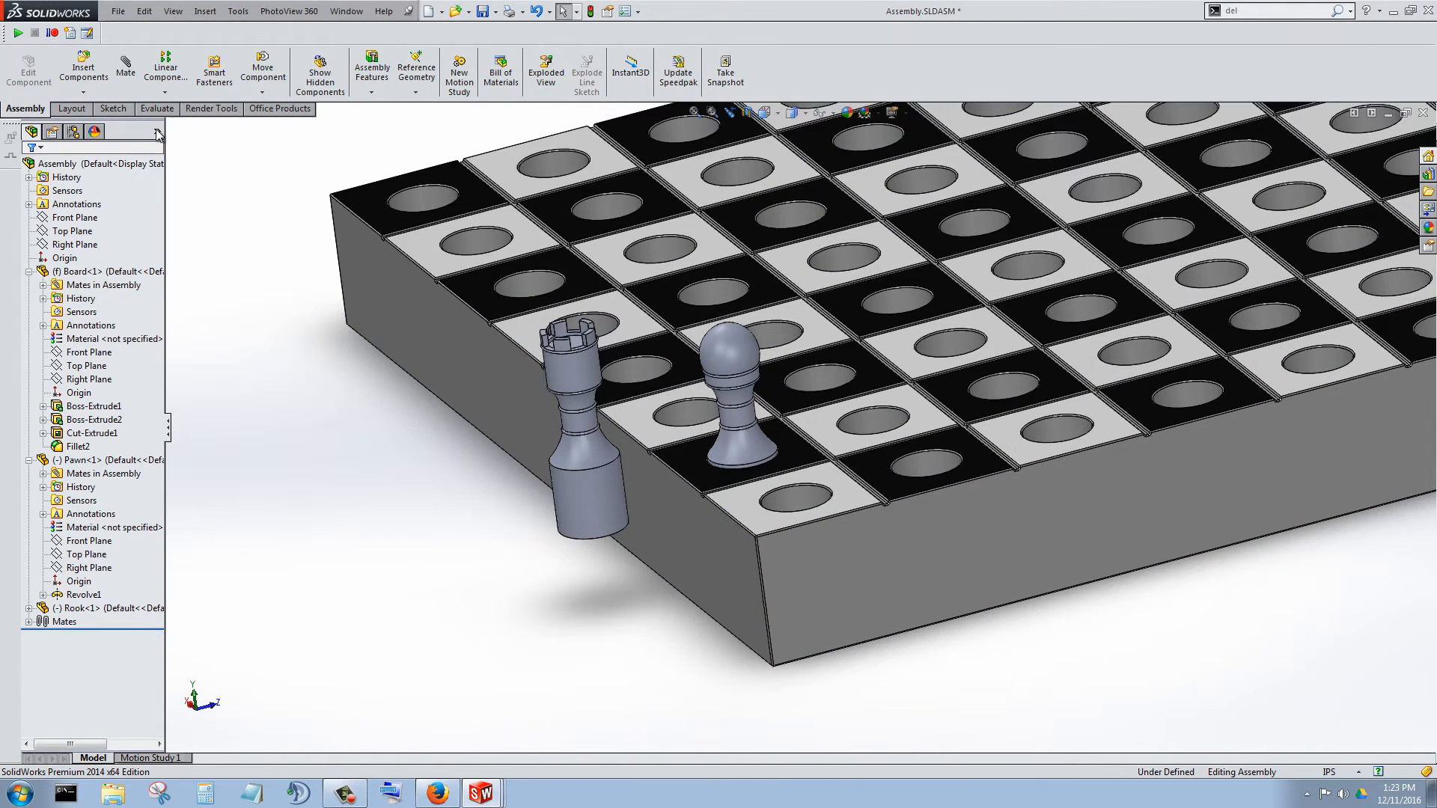
left_click(588, 493)
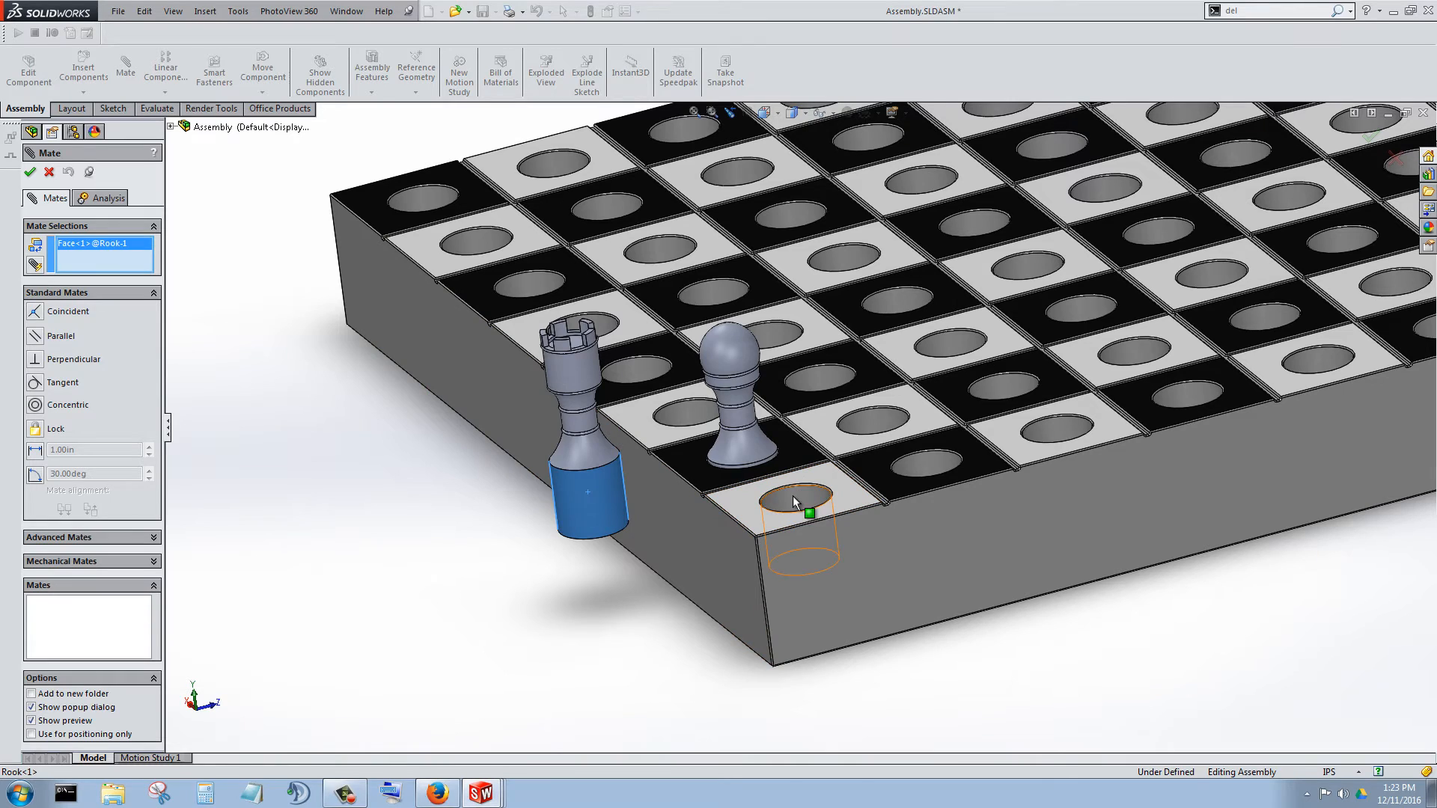
left_click(797, 498)
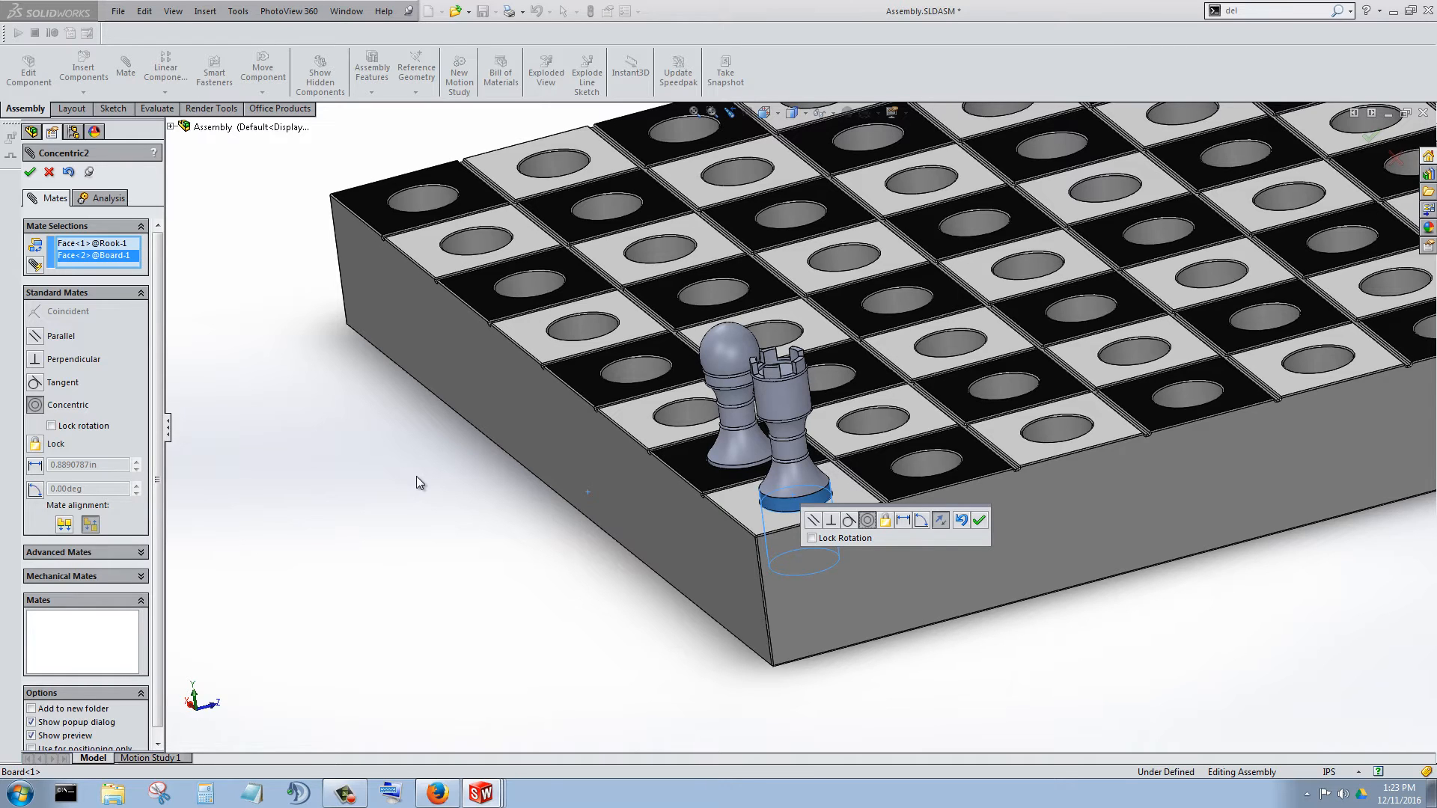
left_click(979, 520)
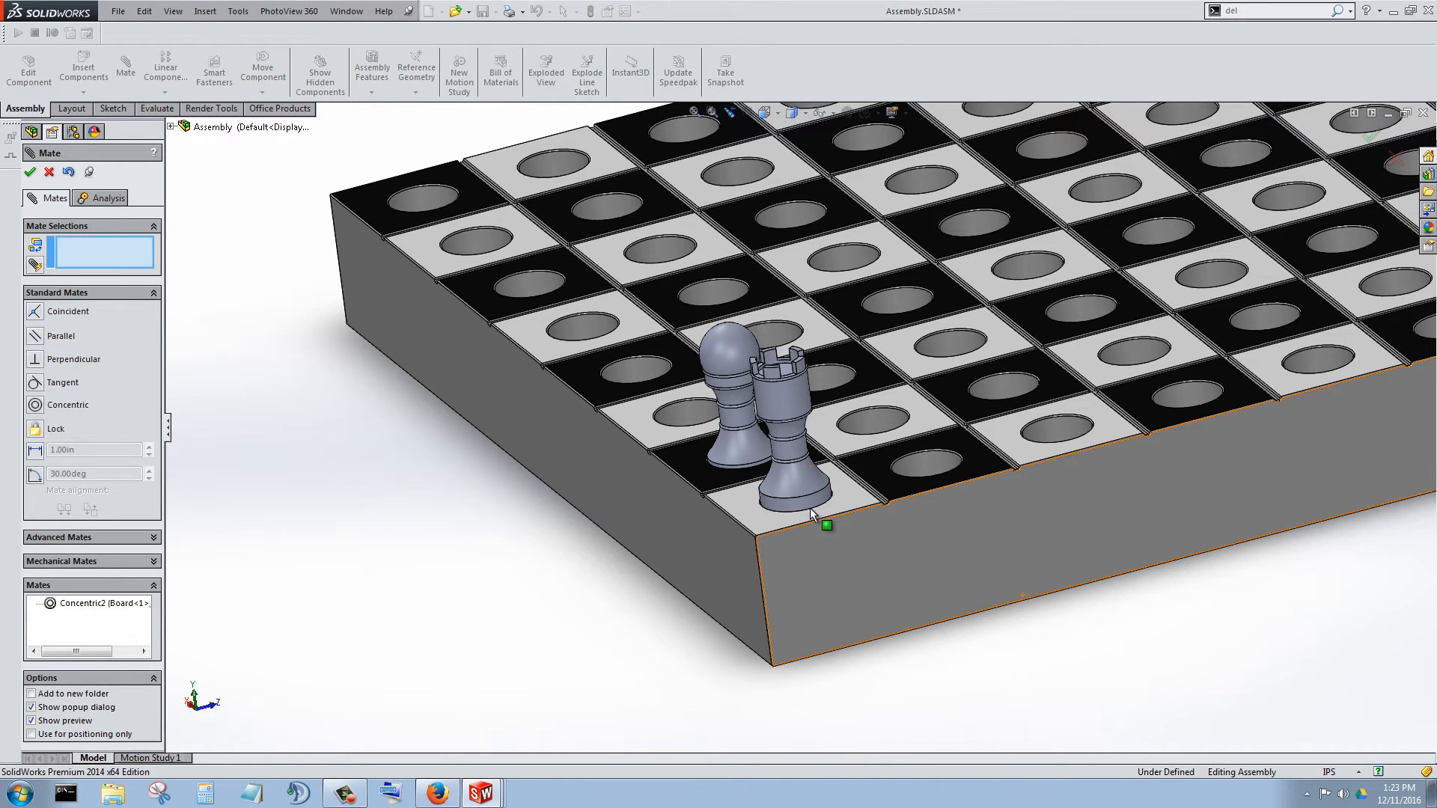
Lift the rook out of its hole and mate its bottom face coincident with the hole's floor.
left_click_drag(786, 400, 752, 113)
middle_click_drag(801, 390, 797, 723)
left_click(768, 243)
scroll(798, 720, "down", 5)
left_click(708, 464)
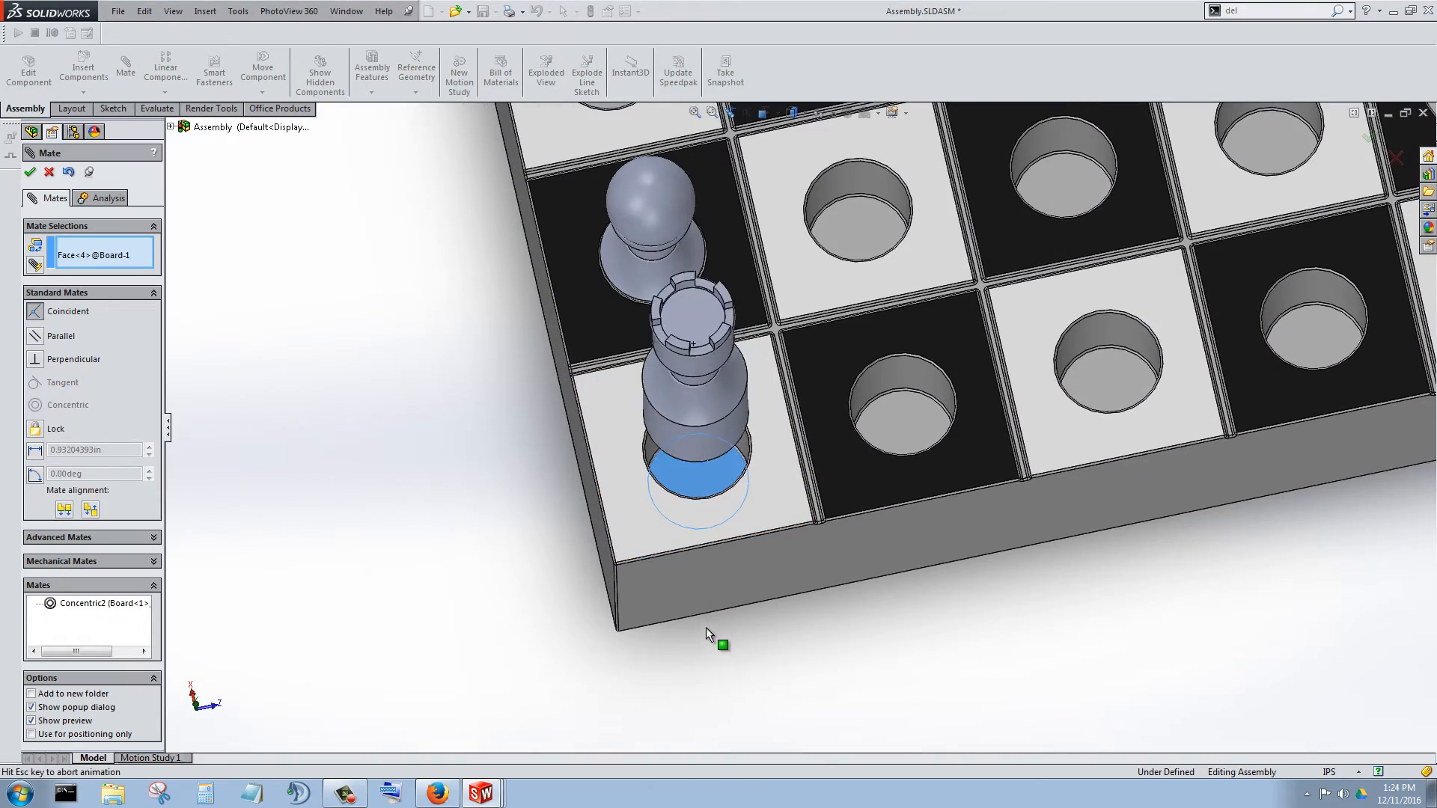
left_click(686, 655)
Check how the rook sits beside the pawn from several sides, finish the mates and save the assembly.
middle_click_drag(776, 529, 1053, 349)
scroll(777, 359, "up", 3)
scroll(802, 400, "down", 5)
scroll(795, 434, "up", 3)
scroll(794, 441, "down", 4)
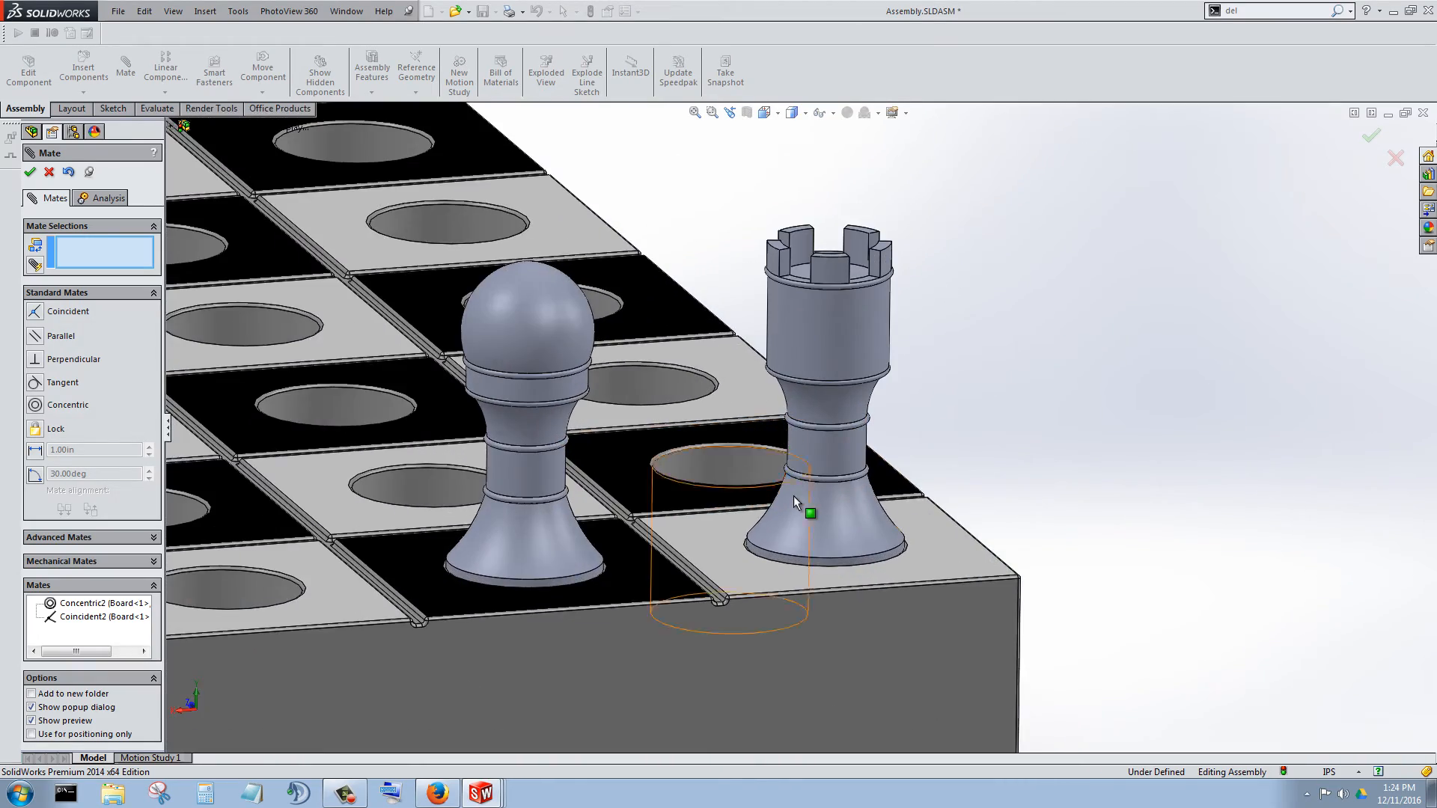
middle_click_drag(793, 501, 604, 581)
scroll(789, 476, "up", 4)
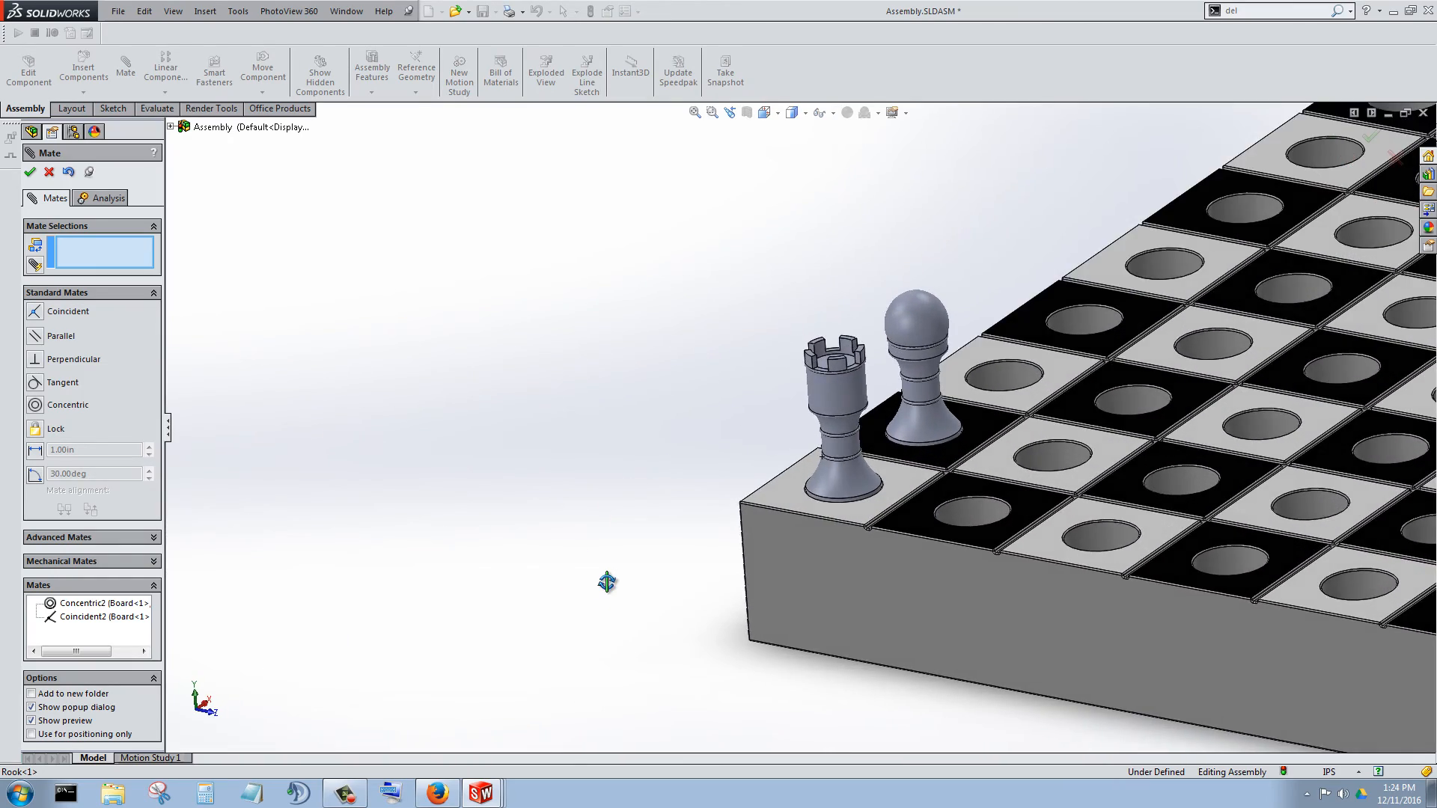
scroll(849, 517, "up", 2)
scroll(1055, 472, "down", 3)
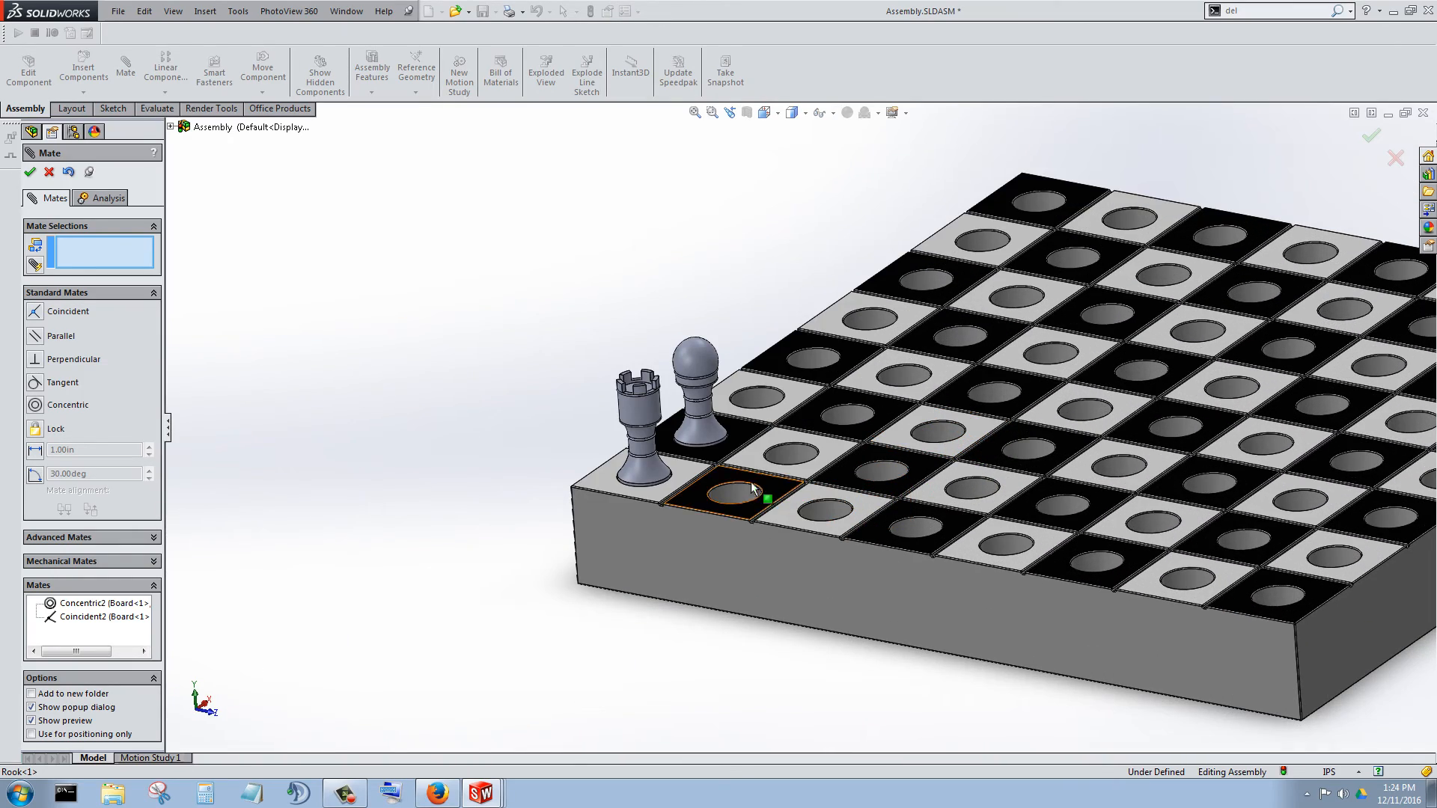
scroll(1198, 517, "up", 2)
scroll(544, 446, "down", 4)
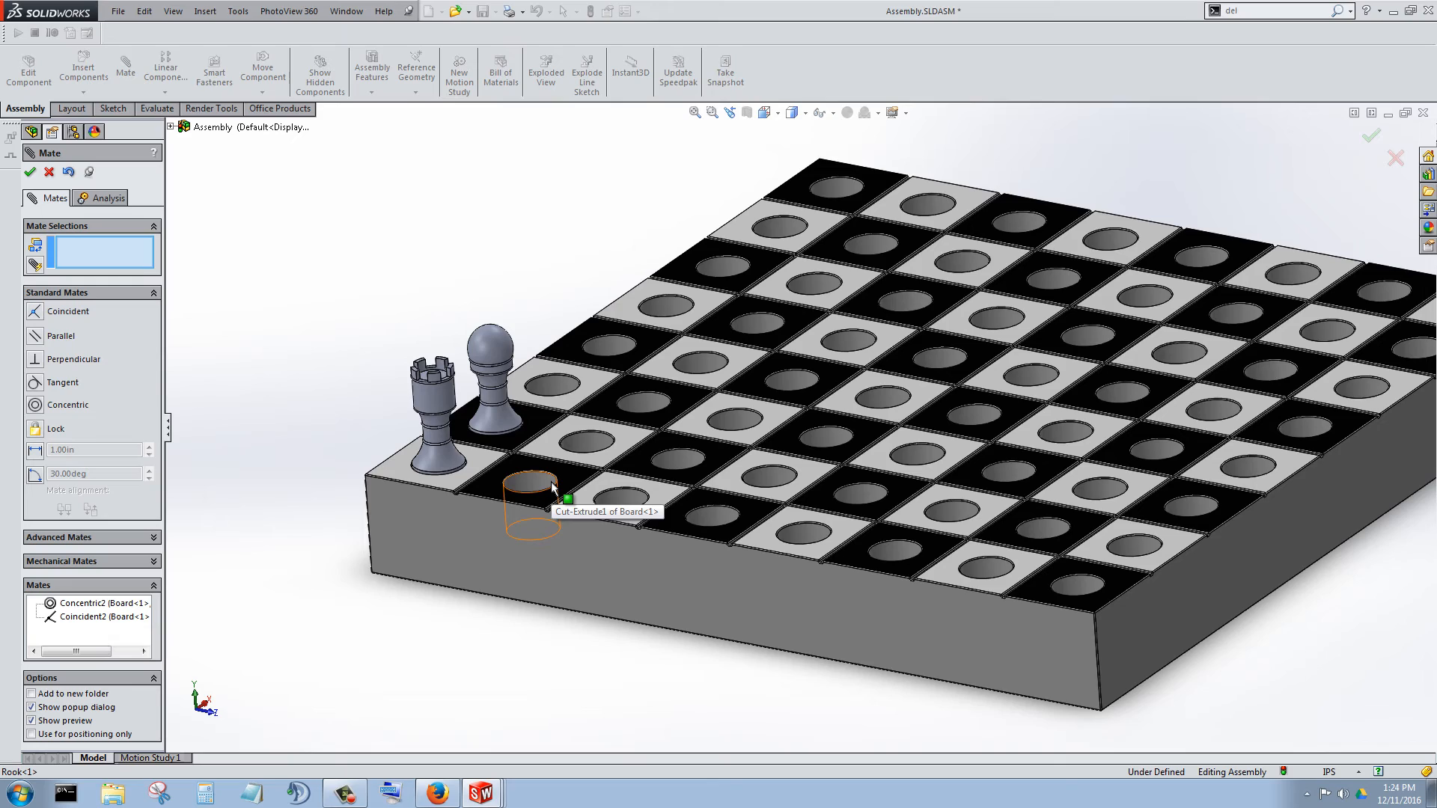
scroll(449, 382, "down", 4)
scroll(703, 502, "up", 2)
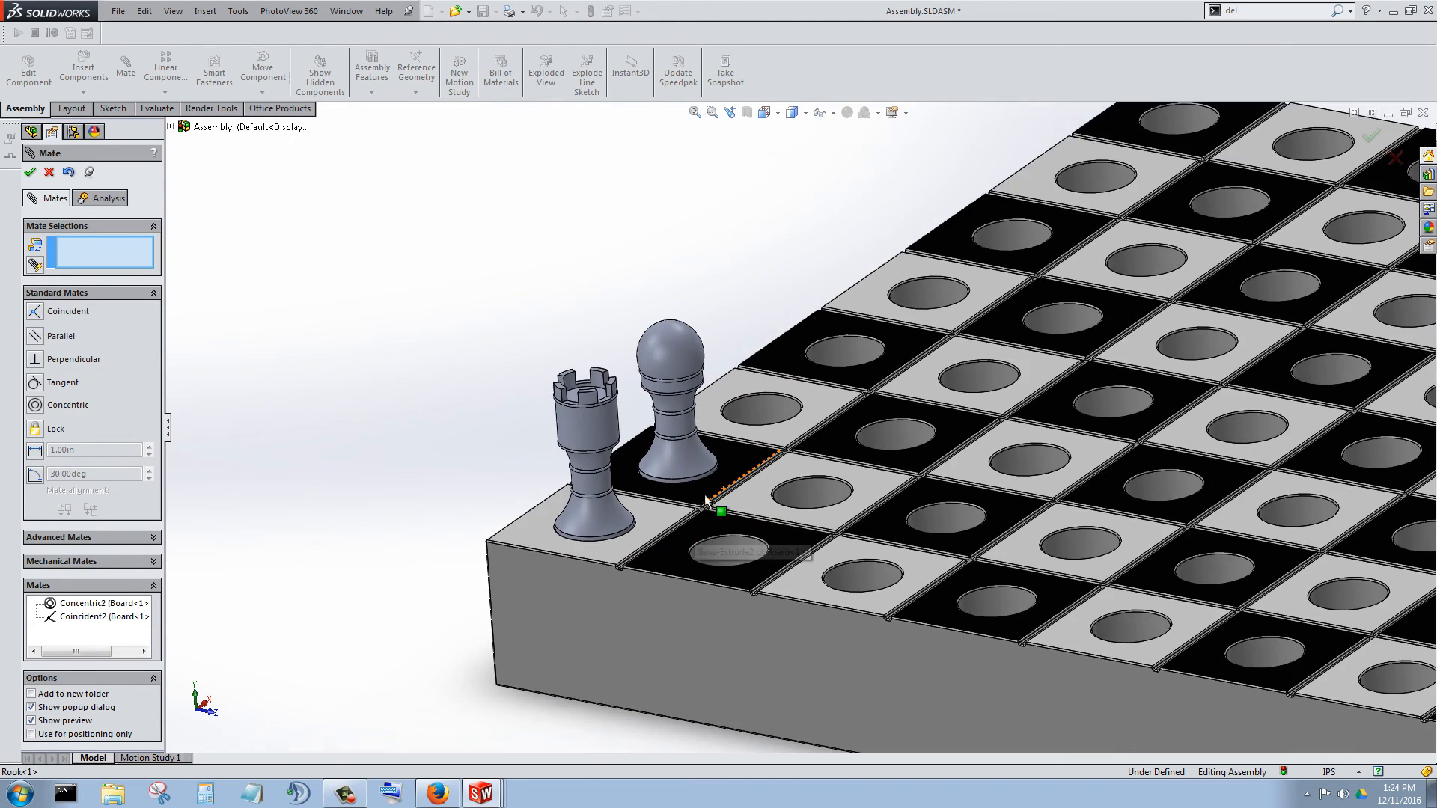
scroll(706, 500, "up", 5)
scroll(443, 321, "down", 2)
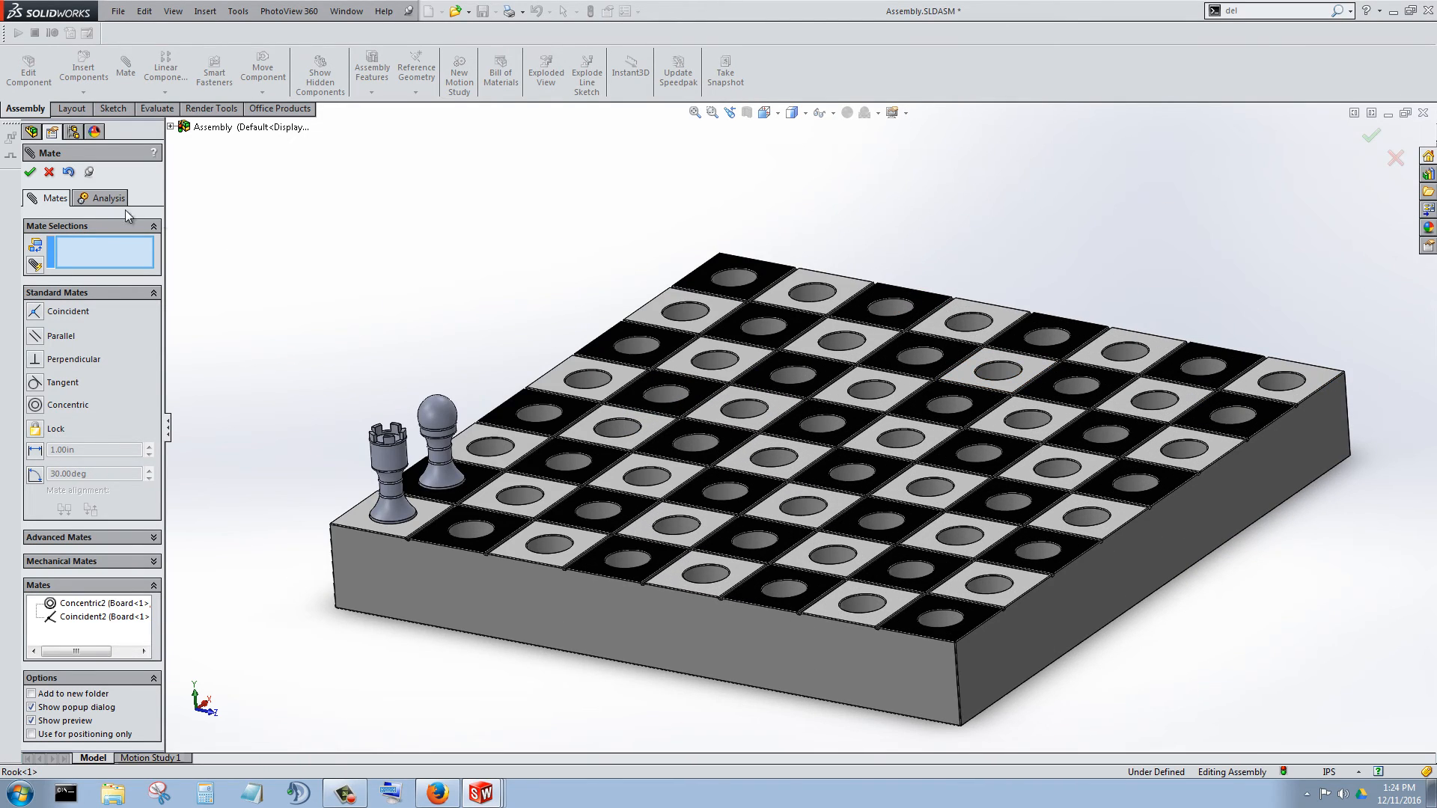
left_click(30, 173)
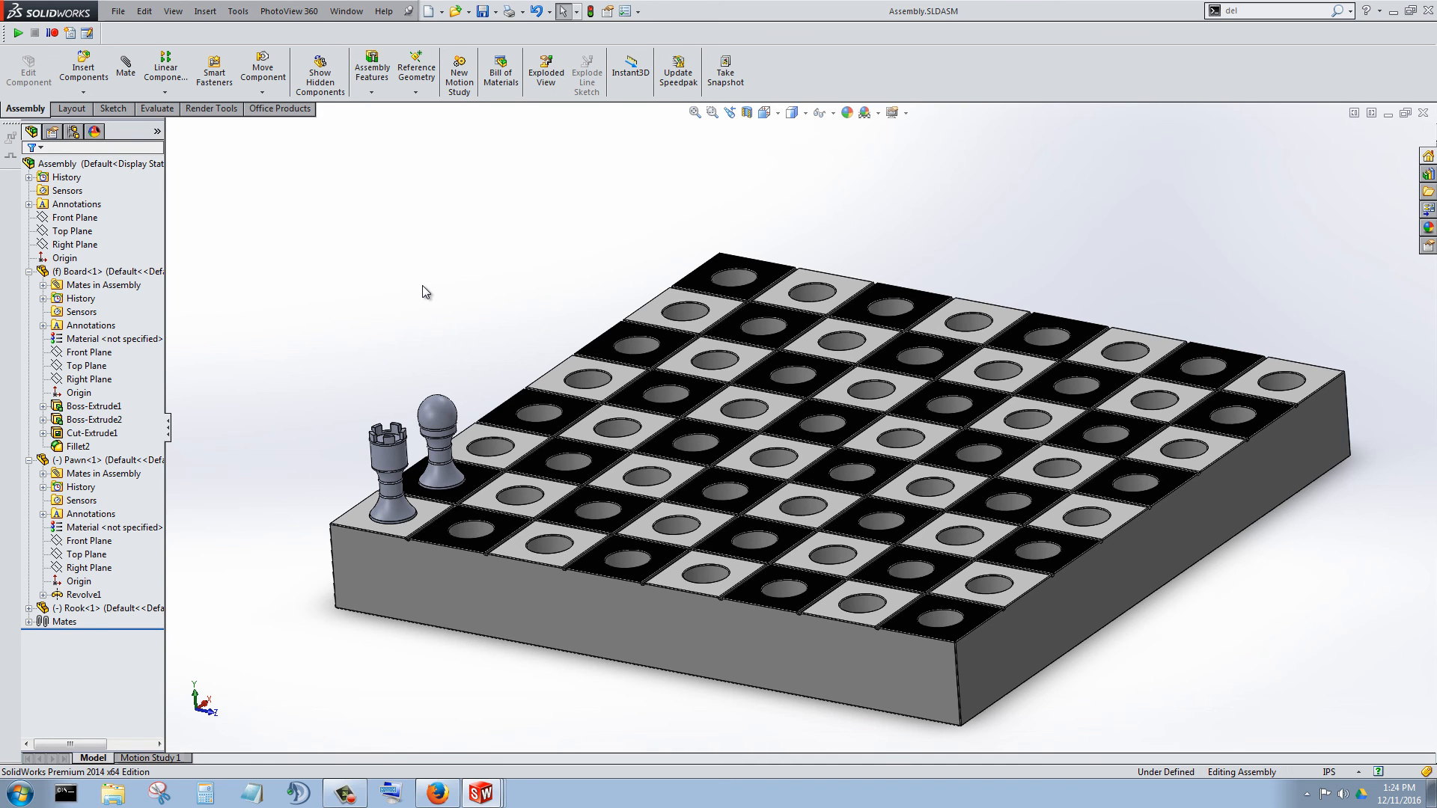
scroll(513, 530, "down", 5)
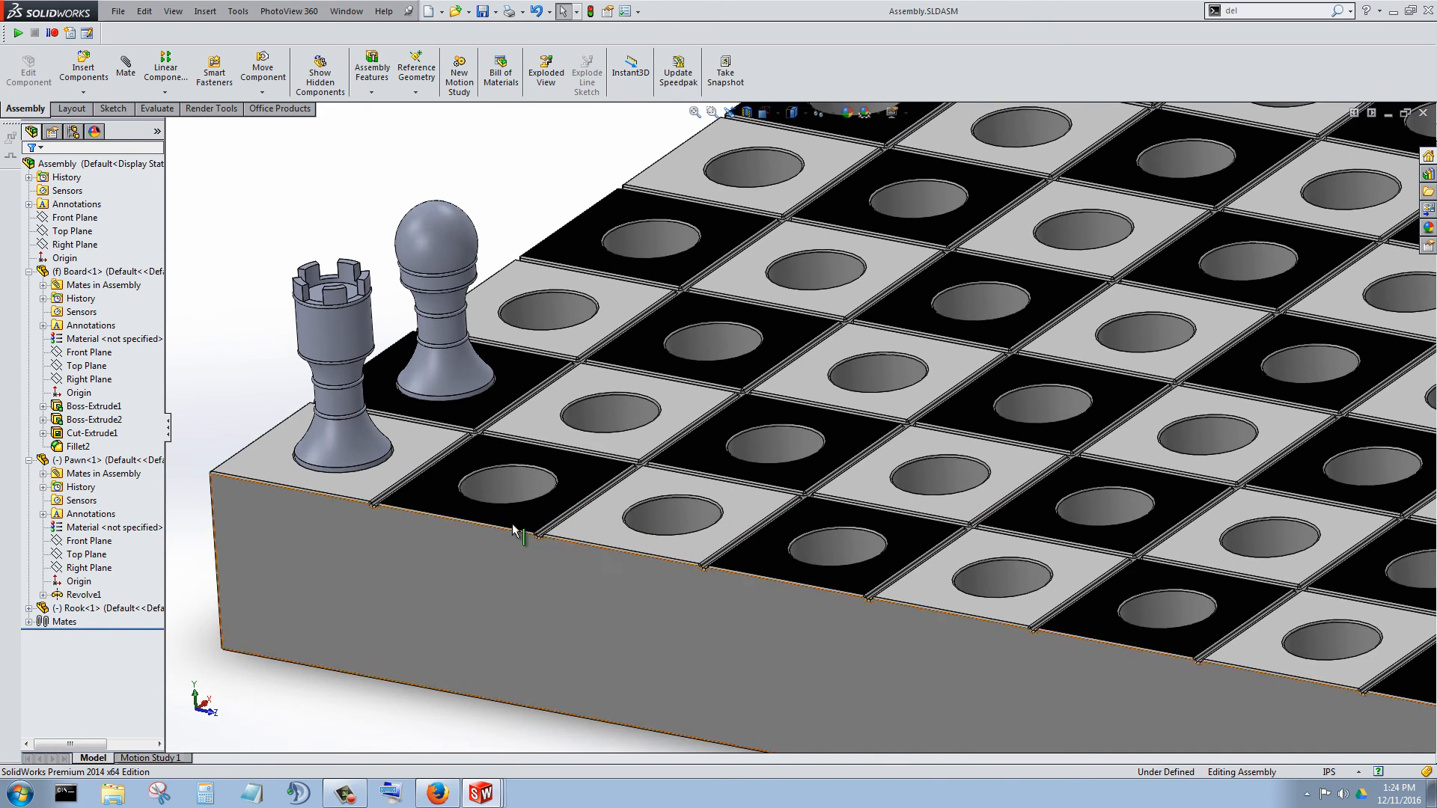
left_click(524, 498)
scroll(748, 464, "up", 5)
scroll(760, 461, "down", 5)
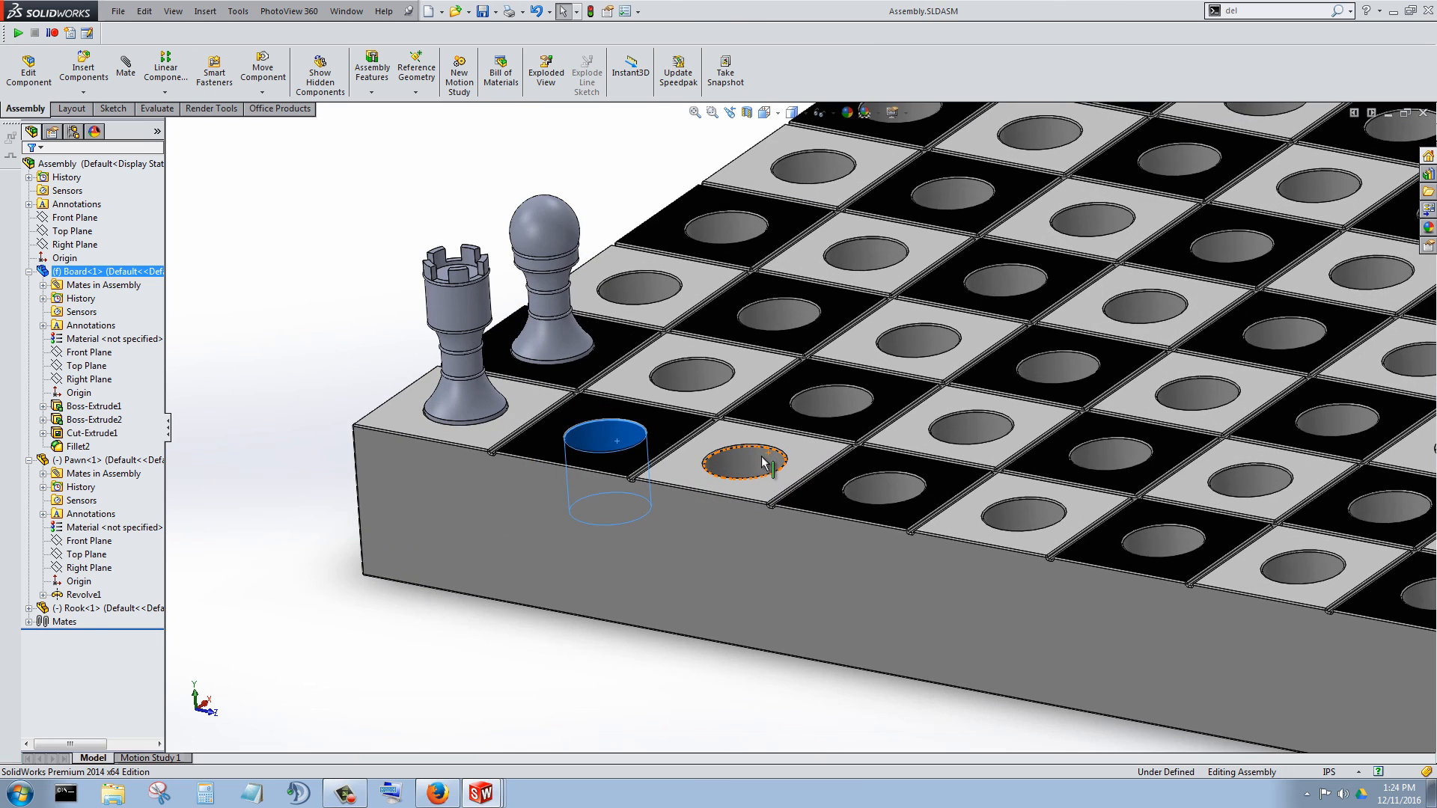
scroll(764, 461, "up", 6)
left_click(1197, 202)
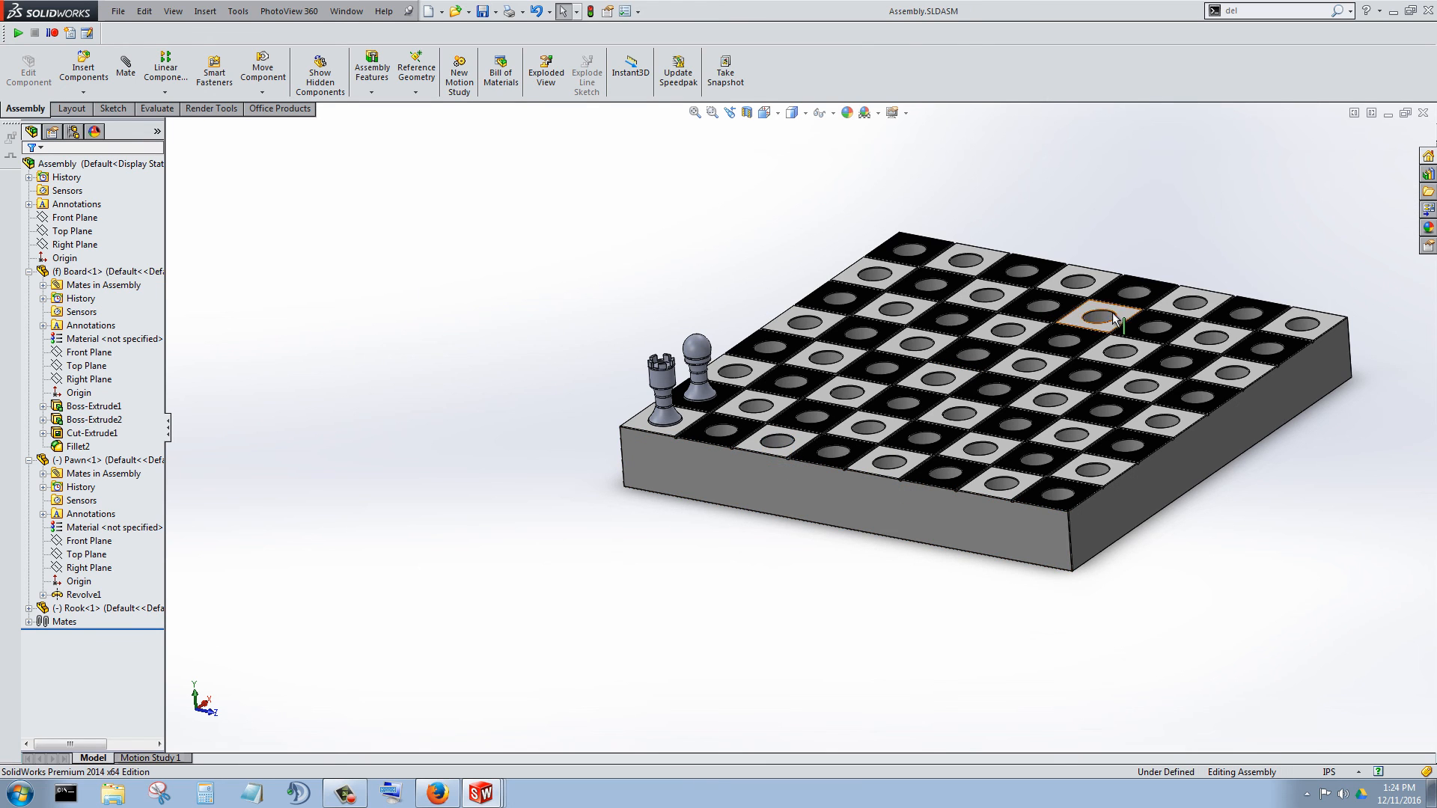